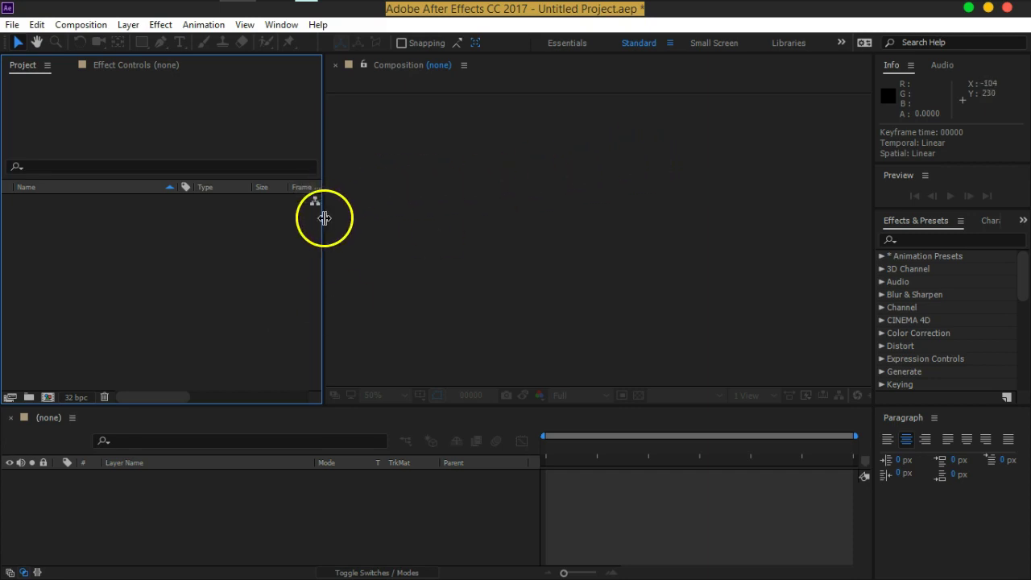
Narrow the Project panel to give the Composition viewer more width.
{"action": "left_click_drag", "start_coordinate": [324, 218], "coordinate": [276, 216]}
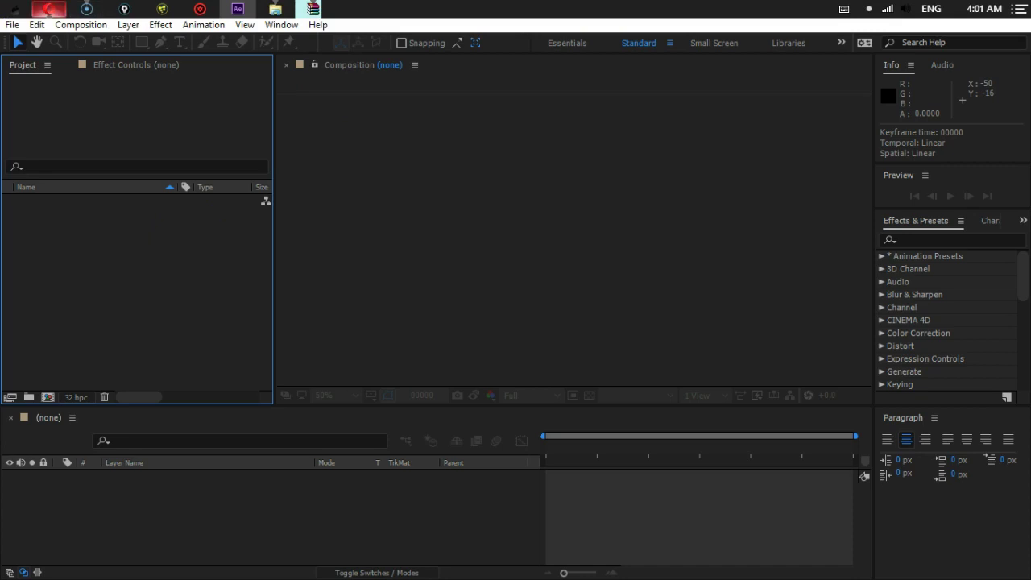
Switch to the Opera browser, maximize it, and open the Support Downloads page of the MAXON website.
{"action": "mouse_move", "coordinate": [48, 9]}
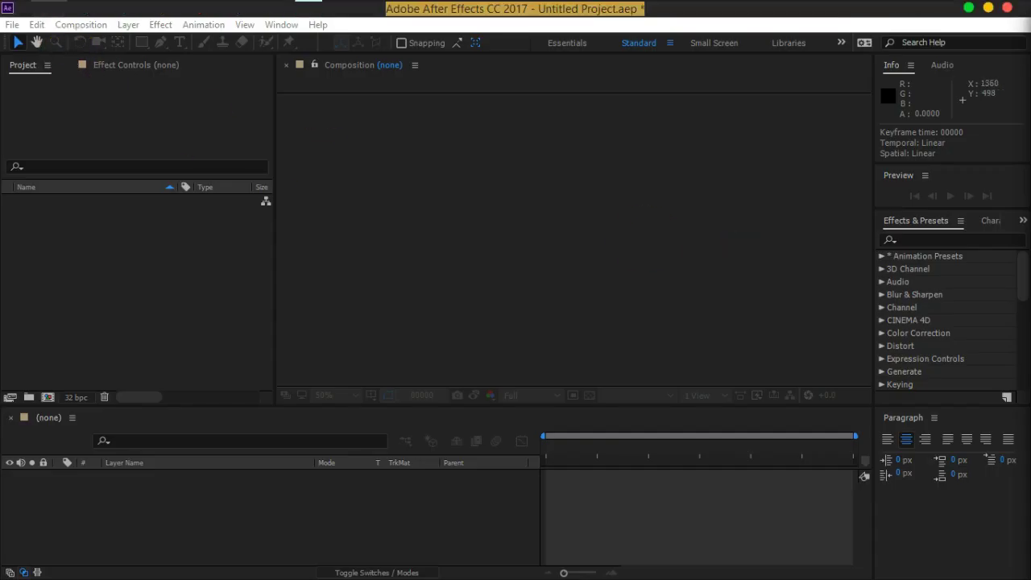
{"action": "key", "text": "alt+Tab"}
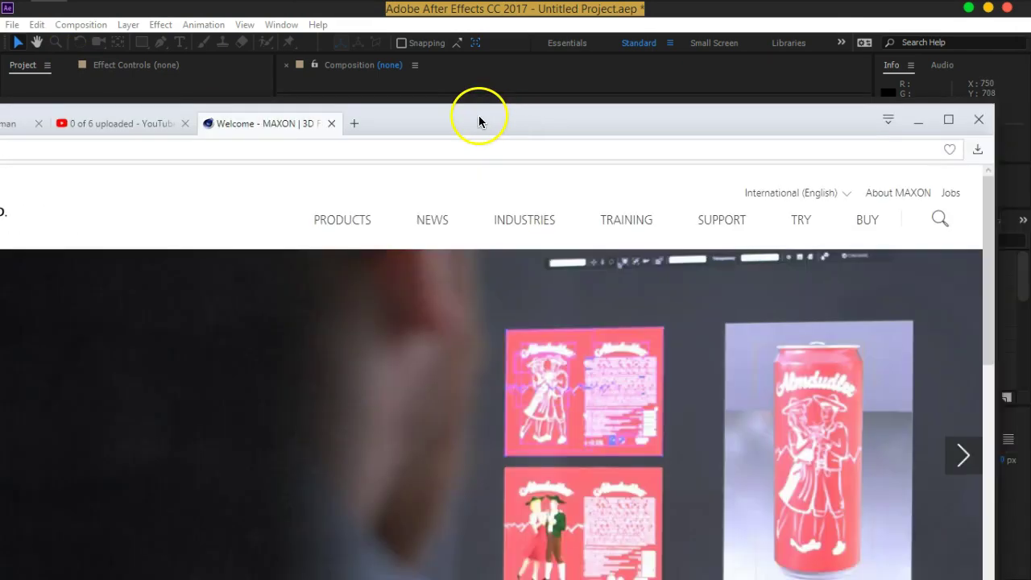
{"action": "left_click", "coordinate": [944, 121]}
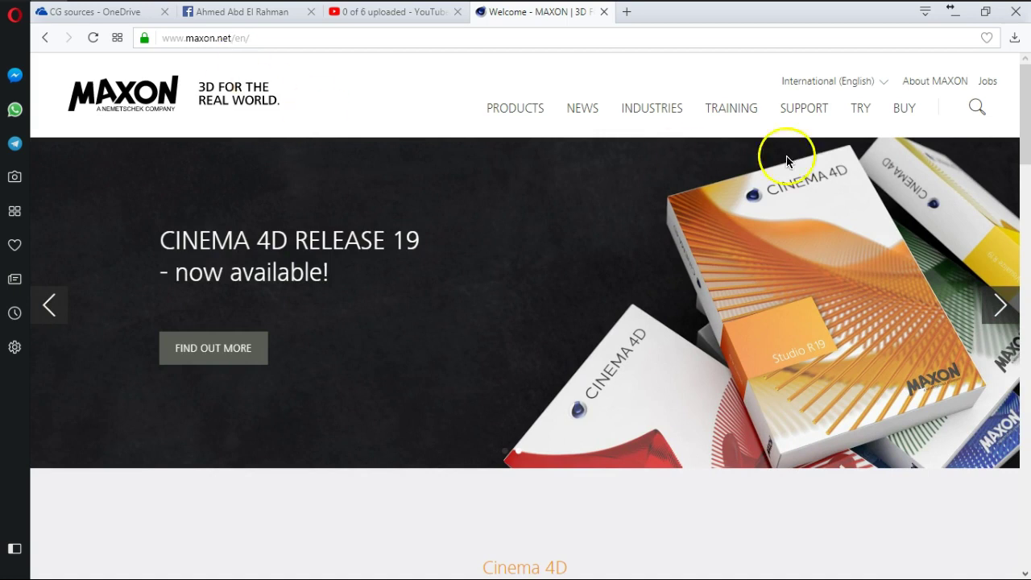
{"action": "mouse_move", "coordinate": [793, 109]}
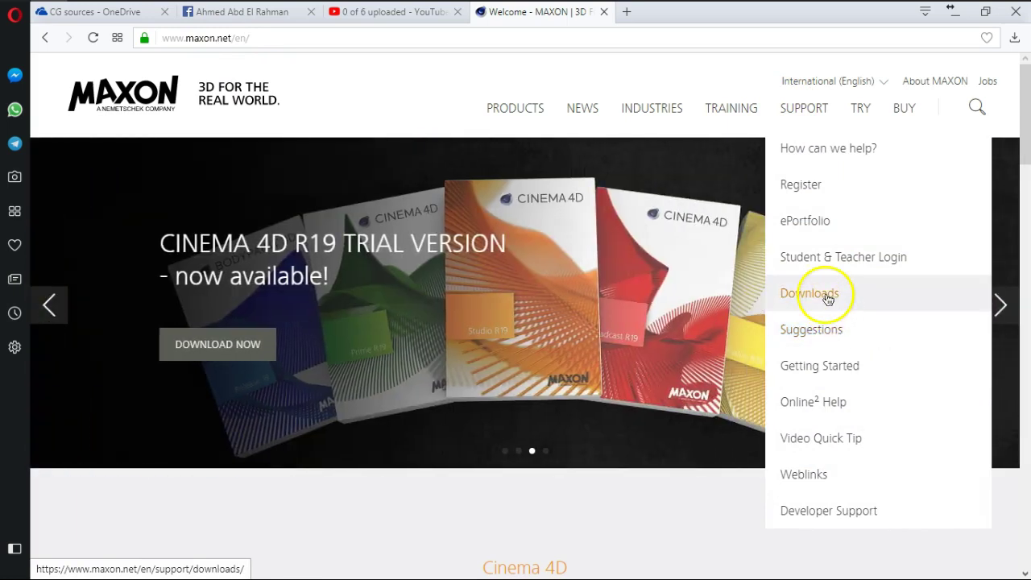
{"action": "left_click", "coordinate": [827, 297]}
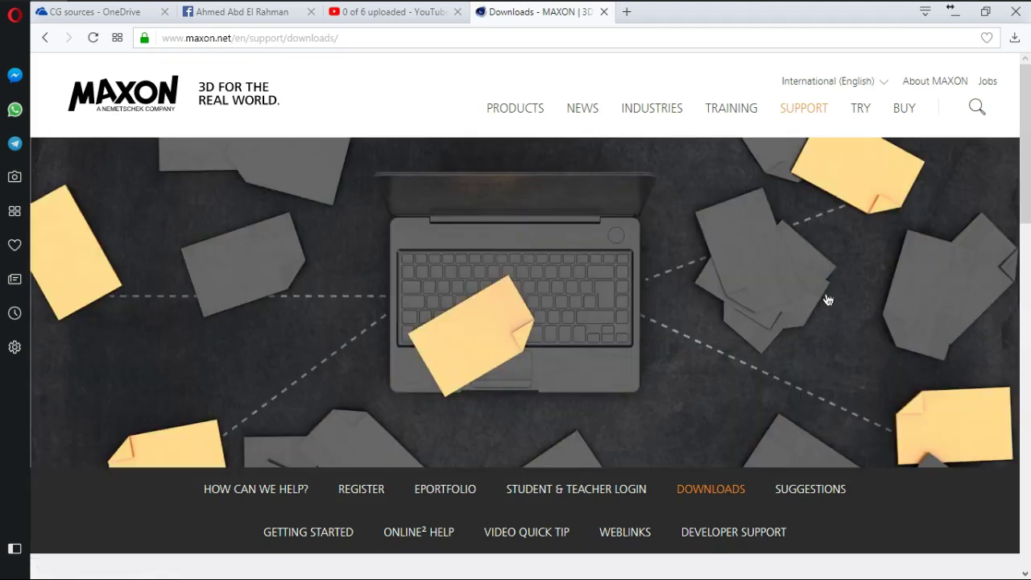
Expand Plugins for After Effects in the downloads list and review the Cinema 4D connection packages.
{"action": "scroll", "coordinate": [826, 299], "scroll_direction": "down", "scroll_amount": 5}
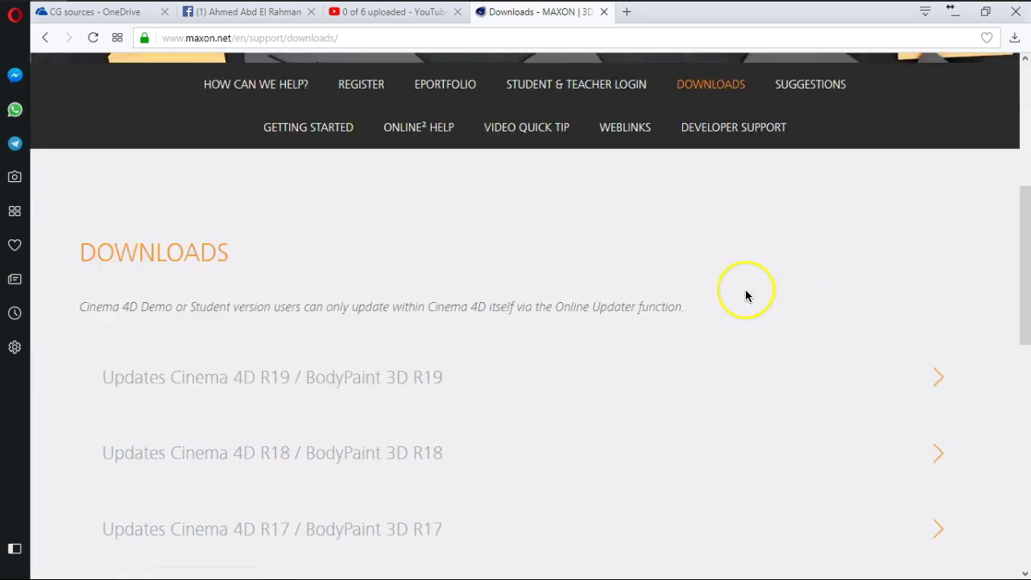
{"action": "scroll", "coordinate": [745, 295], "scroll_direction": "down", "scroll_amount": 1}
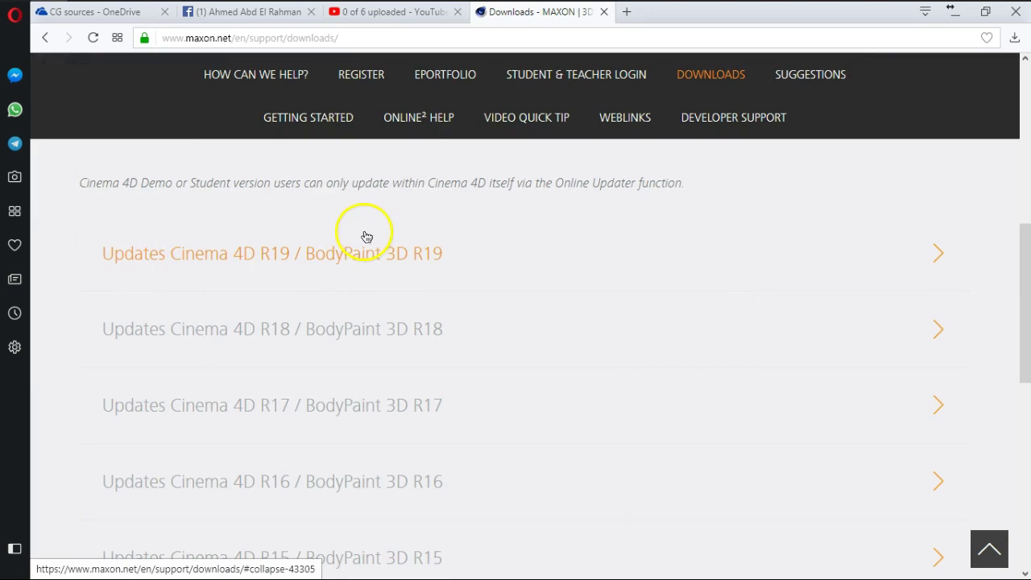
{"action": "scroll", "coordinate": [367, 235], "scroll_direction": "down", "scroll_amount": 2}
{"action": "scroll", "coordinate": [366, 235], "scroll_direction": "down", "scroll_amount": 3}
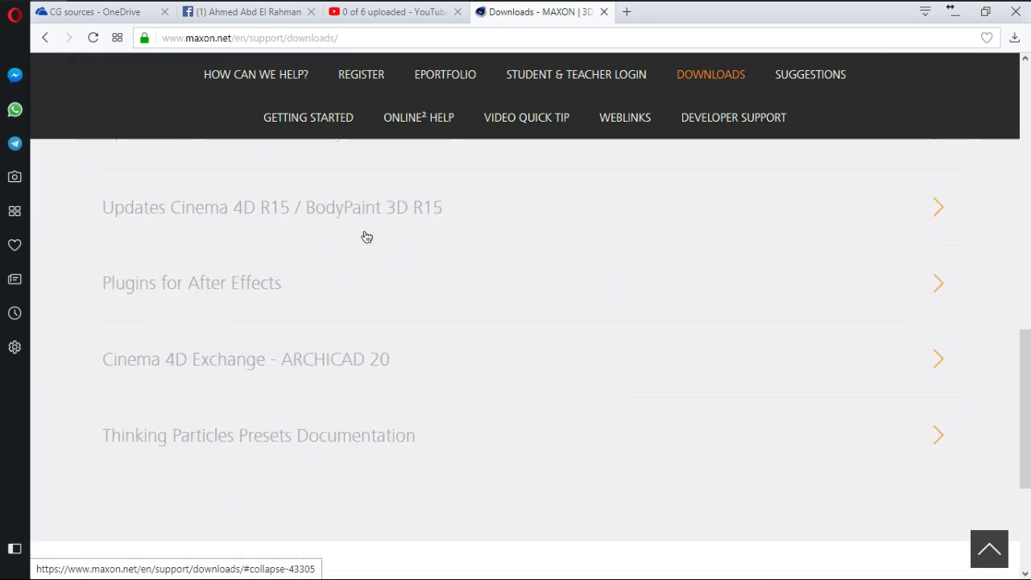
{"action": "left_click", "coordinate": [206, 270]}
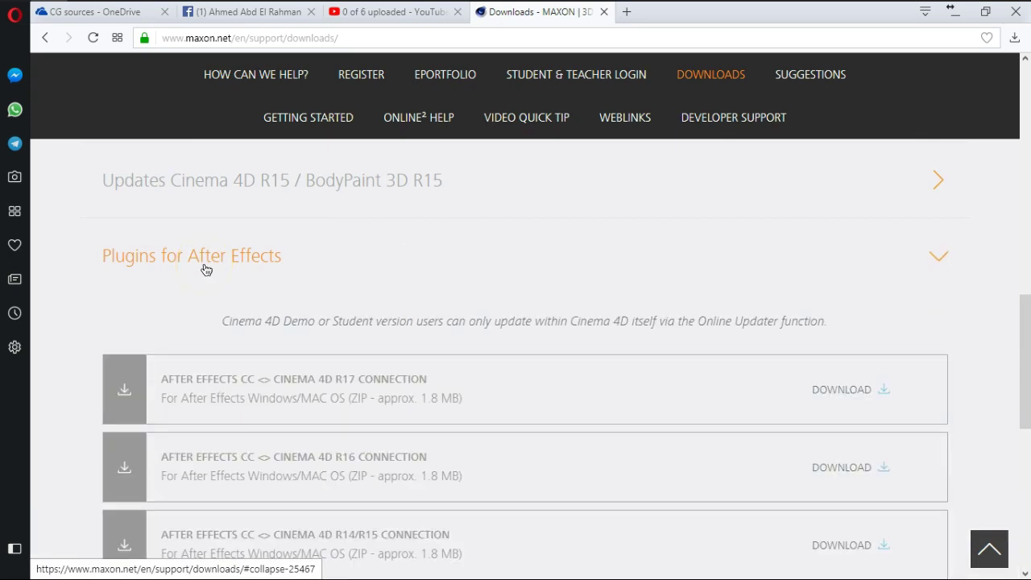
{"action": "scroll", "coordinate": [204, 269], "scroll_direction": "down", "scroll_amount": 2}
{"action": "left_click", "coordinate": [265, 278]}
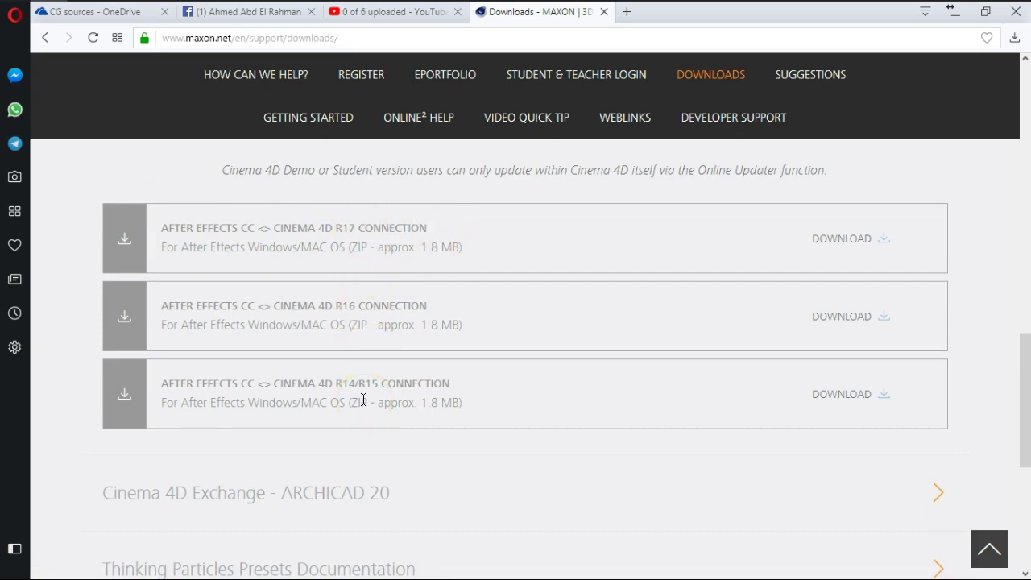
{"action": "scroll", "coordinate": [364, 400], "scroll_direction": "up", "scroll_amount": 1}
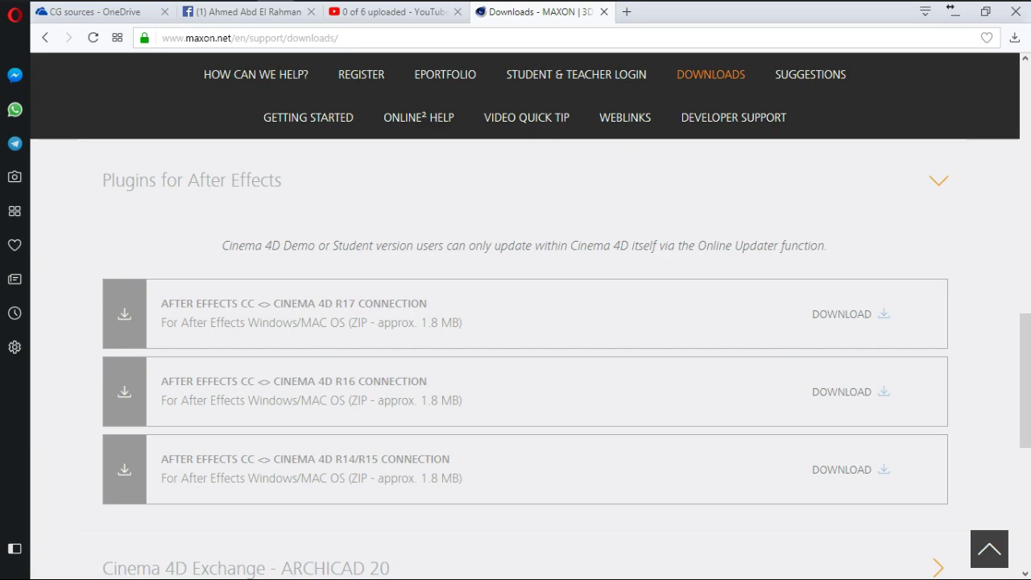
Switch to File Explorer and browse drive L: to the 00P folder inside Sources\Cinema 4D R16 Win - Mac, examining its archives.
{"action": "key", "text": "alt+Tab"}
{"action": "left_click", "coordinate": [672, 130]}
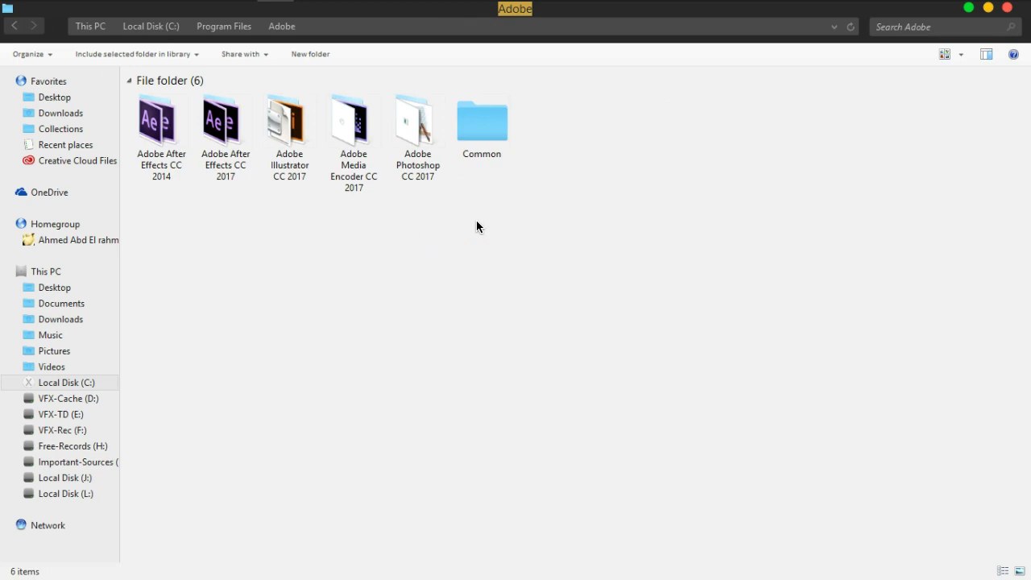
{"action": "left_click", "coordinate": [68, 492]}
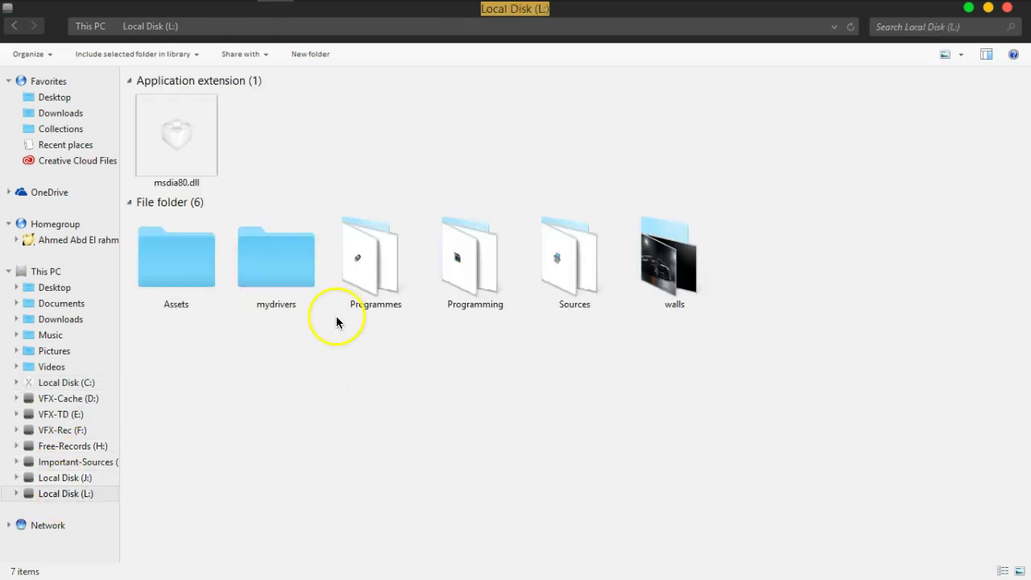
{"action": "double_click", "coordinate": [573, 279]}
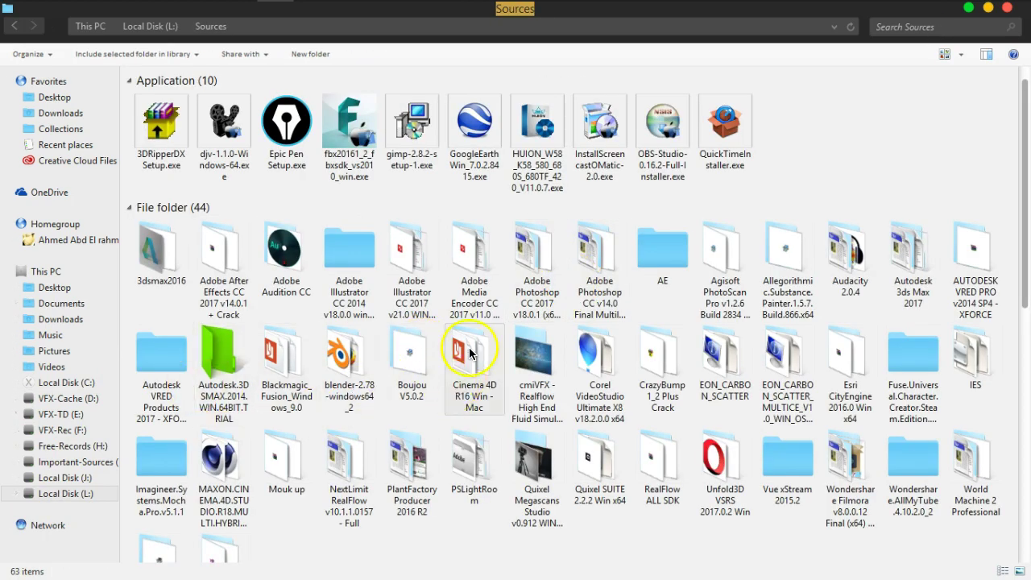
{"action": "double_click", "coordinate": [465, 372]}
{"action": "double_click", "coordinate": [223, 249]}
{"action": "scroll", "coordinate": [403, 368], "scroll_direction": "down", "scroll_amount": 8}
{"action": "scroll", "coordinate": [411, 382], "scroll_direction": "up", "scroll_amount": 3}
{"action": "scroll", "coordinate": [409, 377], "scroll_direction": "up", "scroll_amount": 2}
{"action": "scroll", "coordinate": [408, 377], "scroll_direction": "down", "scroll_amount": 5}
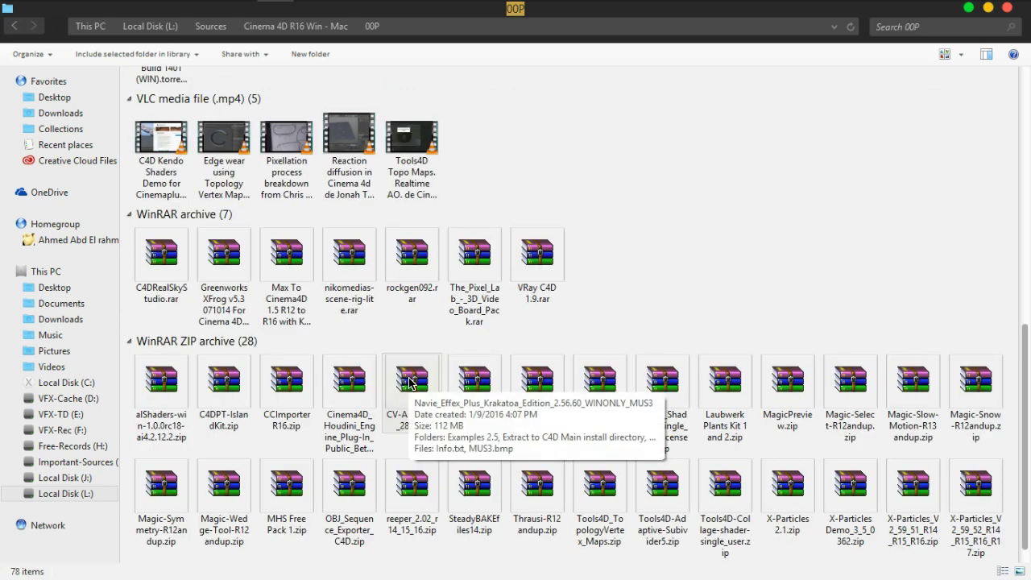
Open CCImporterR16.zip in WinRAR and locate C4DFormat.aex under aftereffects\C4DFormat\Win\CS5-CS6, dismissing the license reminder.
{"action": "double_click", "coordinate": [286, 379]}
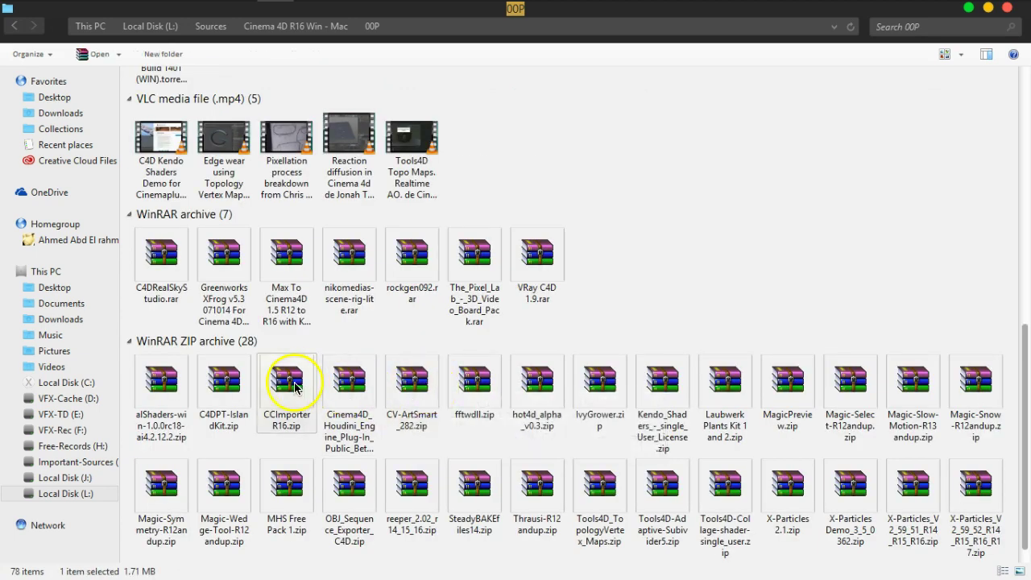
{"action": "double_click", "coordinate": [193, 201]}
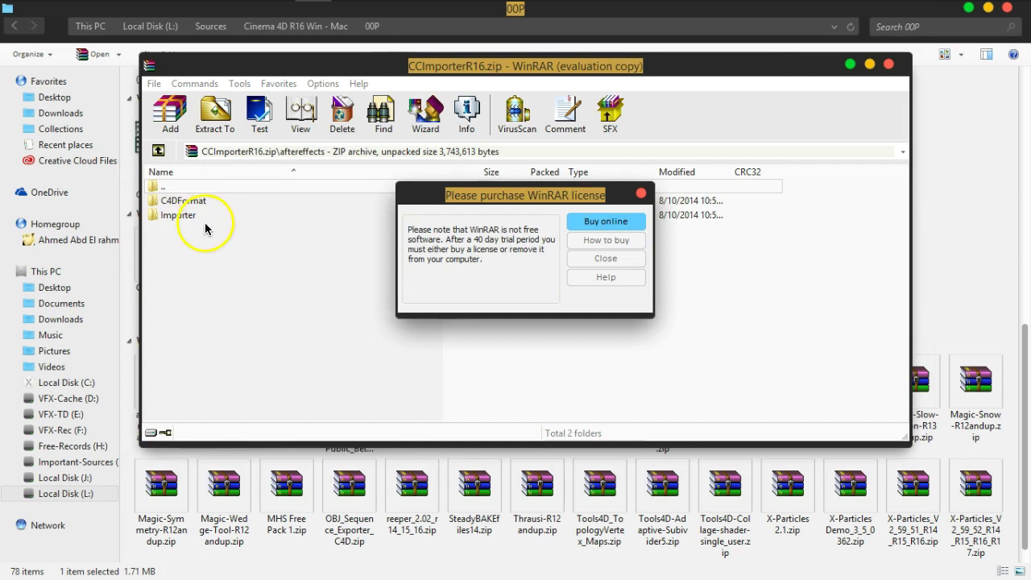
{"action": "left_click", "coordinate": [570, 259]}
{"action": "left_click", "coordinate": [185, 216]}
{"action": "left_click", "coordinate": [183, 203]}
{"action": "left_click", "coordinate": [178, 215]}
{"action": "double_click", "coordinate": [182, 201]}
{"action": "double_click", "coordinate": [187, 213]}
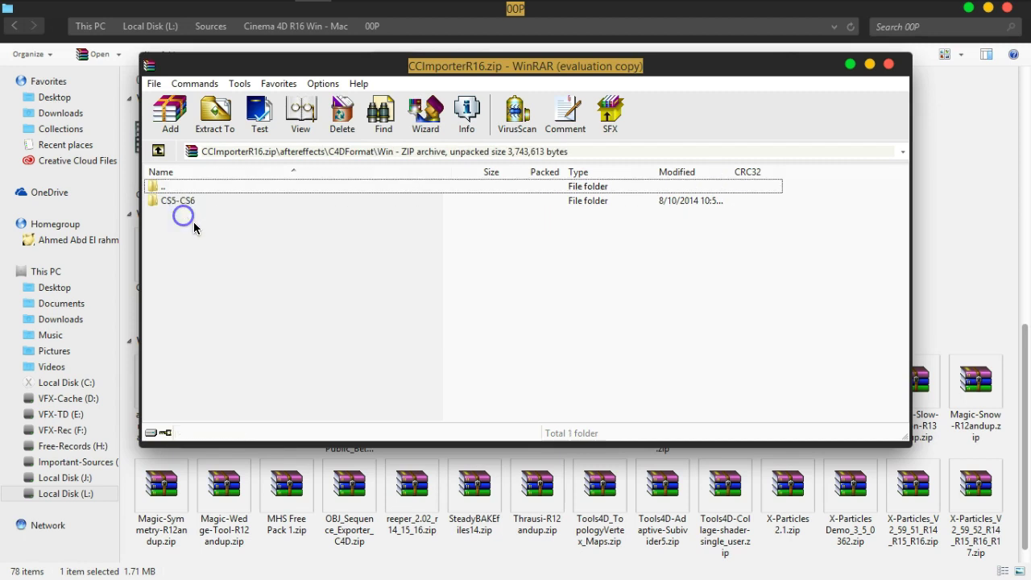
{"action": "double_click", "coordinate": [189, 202]}
{"action": "left_click", "coordinate": [181, 201]}
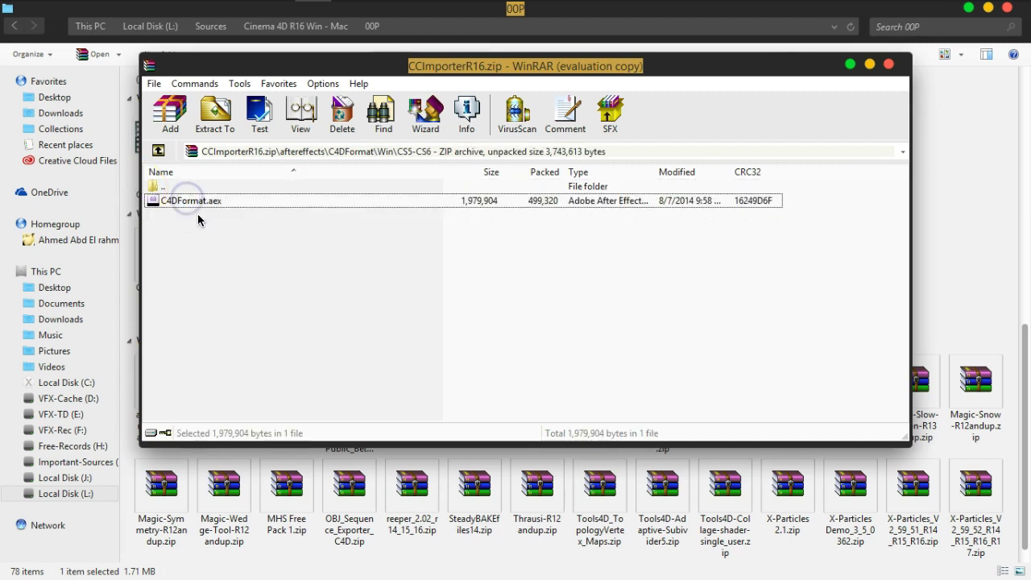
Locate C4DImporter.aex under aftereffects\Importer\Win\CS_CC in the archive, and close the archive window.
{"action": "double_click", "coordinate": [170, 185]}
{"action": "double_click", "coordinate": [172, 186]}
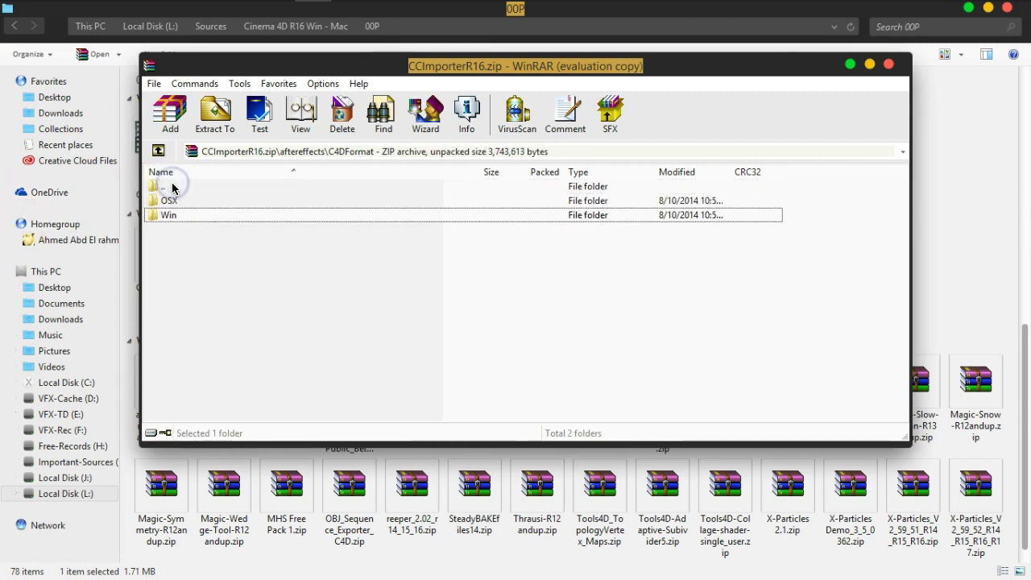
{"action": "double_click", "coordinate": [172, 186]}
{"action": "double_click", "coordinate": [187, 214]}
{"action": "double_click", "coordinate": [177, 216]}
{"action": "left_click", "coordinate": [172, 201]}
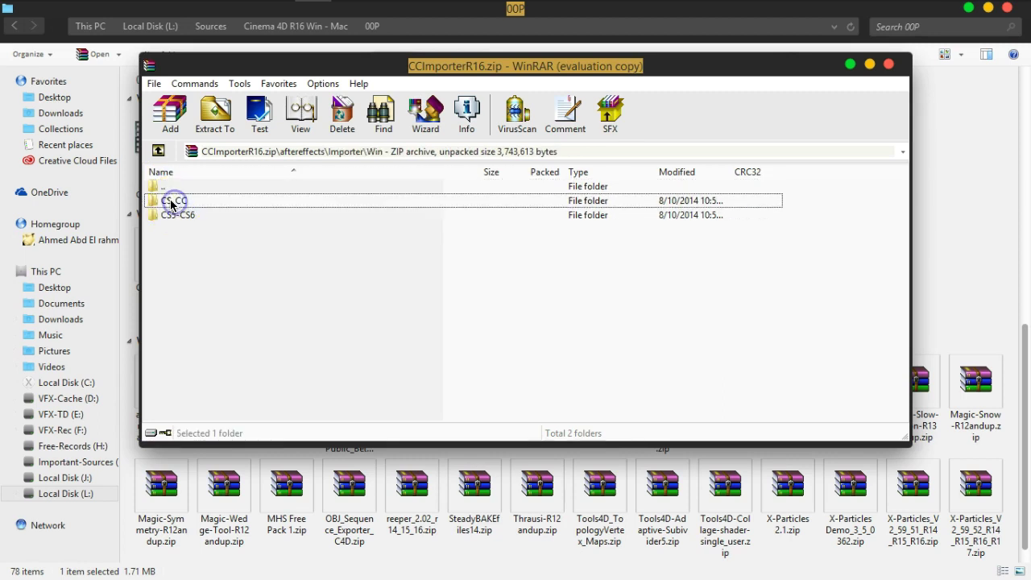
{"action": "double_click", "coordinate": [178, 202]}
{"action": "left_click", "coordinate": [171, 202]}
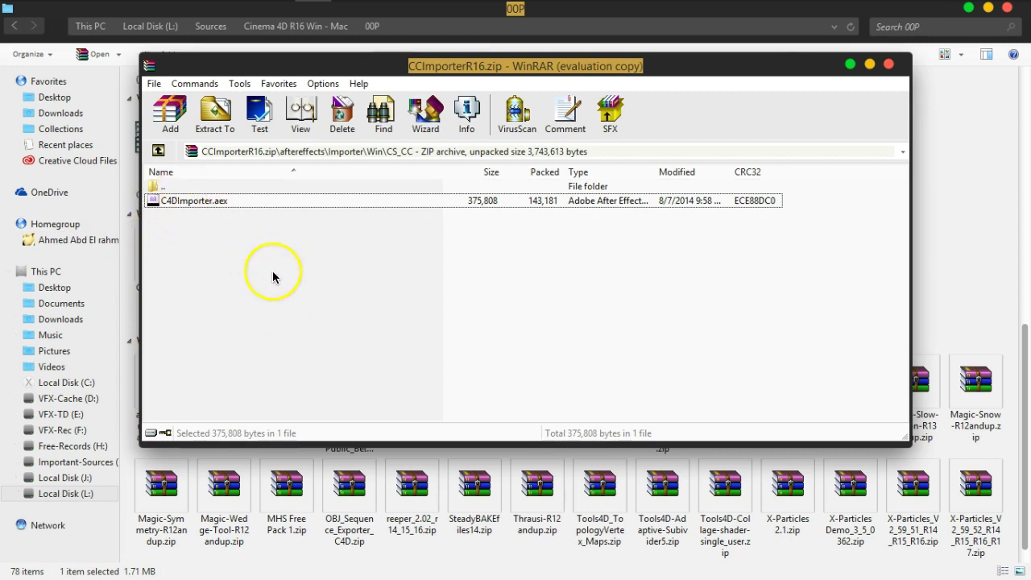
{"action": "left_click", "coordinate": [890, 70]}
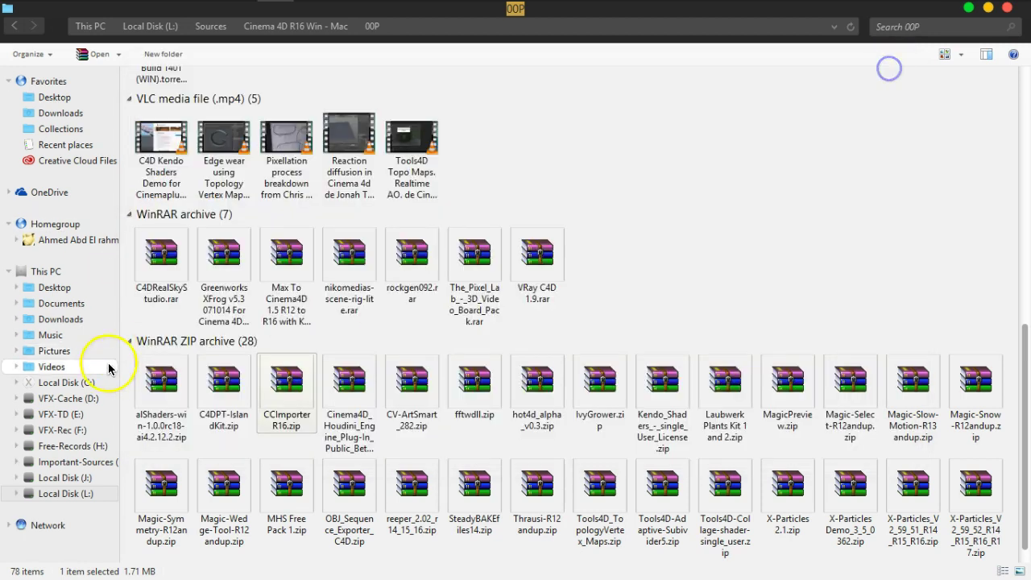
Browse to the After Effects CC 2017 Support Files\Plug-ins folder on drive C: and select C4DFormat.aex and C4DImporter.aex.
{"action": "left_click", "coordinate": [81, 384]}
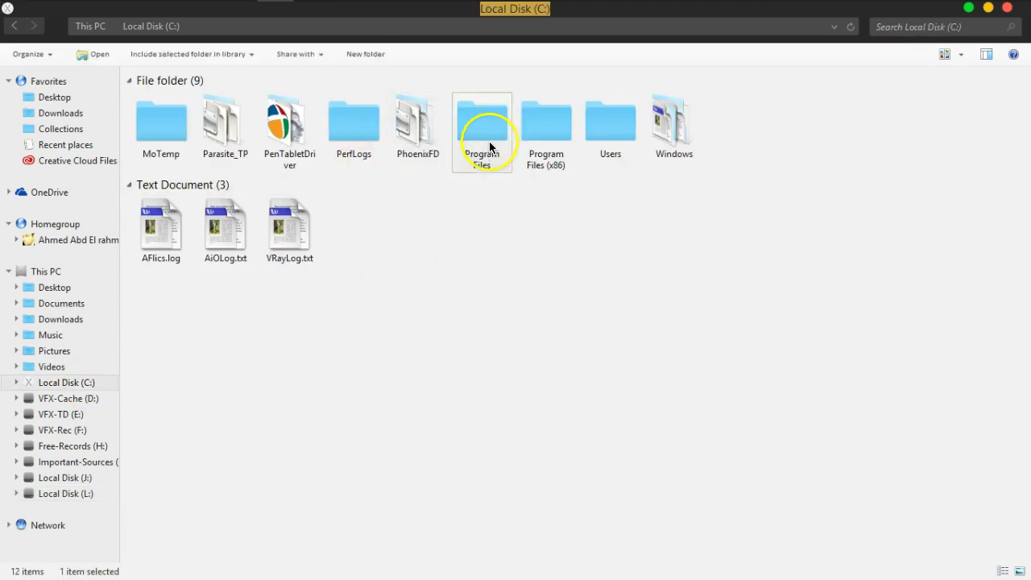
{"action": "double_click", "coordinate": [488, 153]}
{"action": "double_click", "coordinate": [161, 141]}
{"action": "double_click", "coordinate": [224, 149]}
{"action": "double_click", "coordinate": [182, 147]}
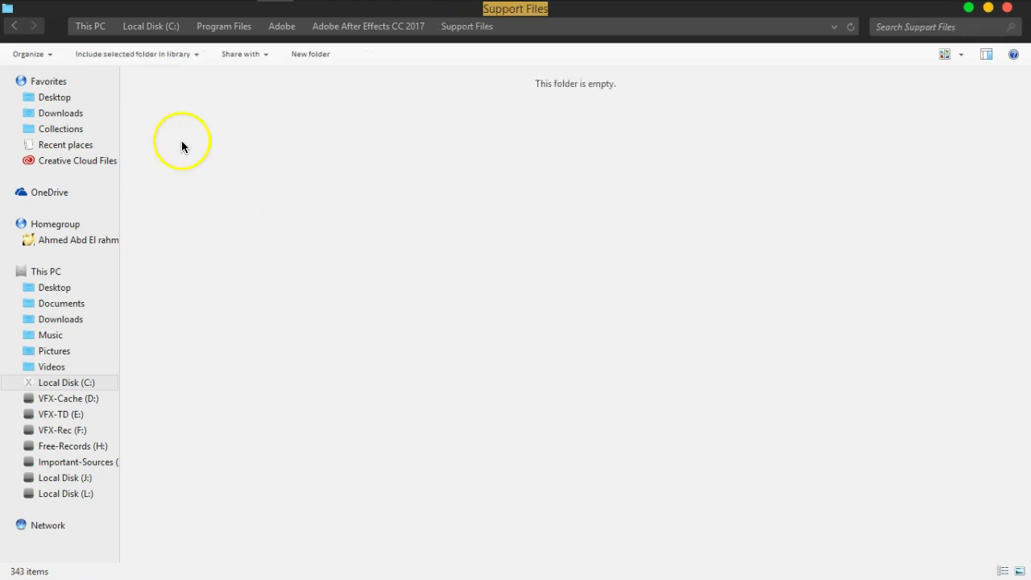
{"action": "scroll", "coordinate": [242, 210], "scroll_direction": "down", "scroll_amount": 15}
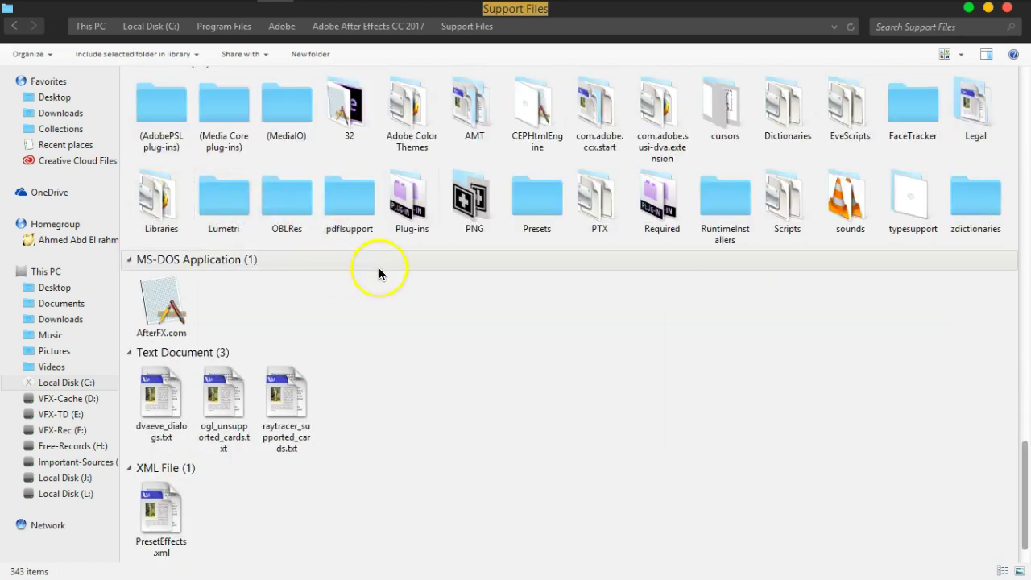
{"action": "double_click", "coordinate": [411, 205]}
{"action": "left_click_drag", "start_coordinate": [328, 118], "coordinate": [137, 157]}
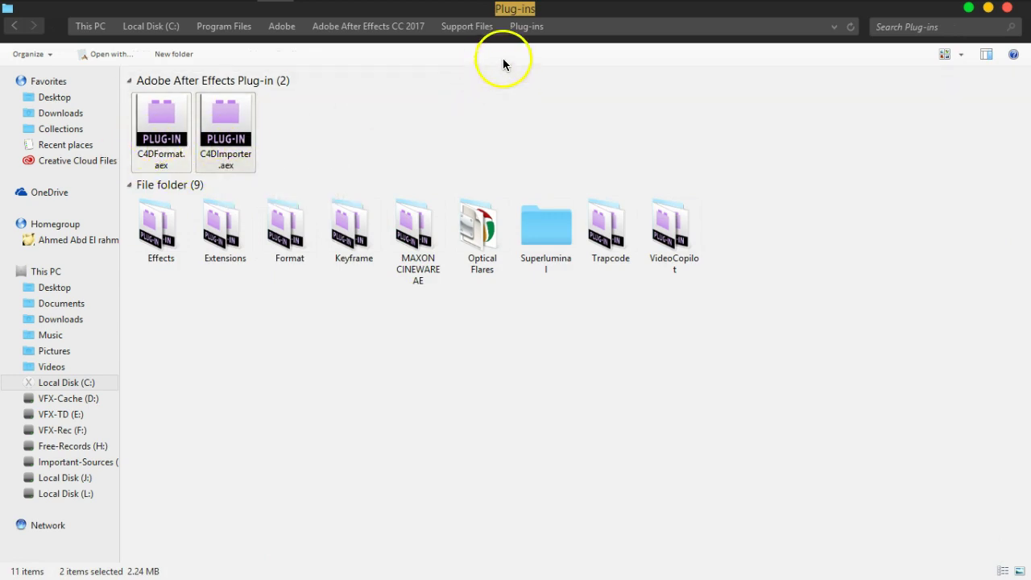
Close the Plug-ins folder window, move the browser out of the way, and return to the After Effects Project panel.
{"action": "left_click", "coordinate": [1006, 9]}
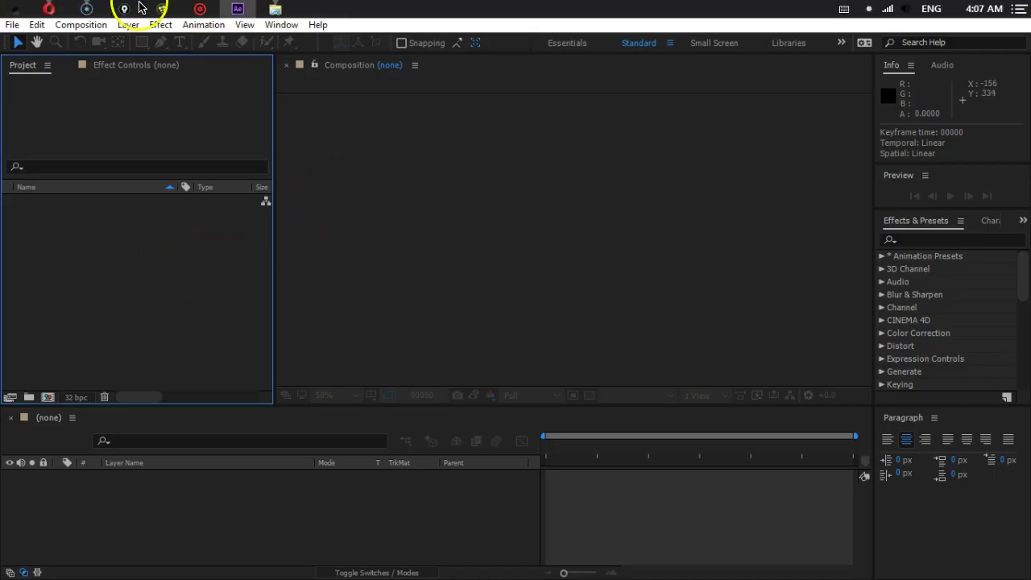
{"action": "mouse_move", "coordinate": [274, 9]}
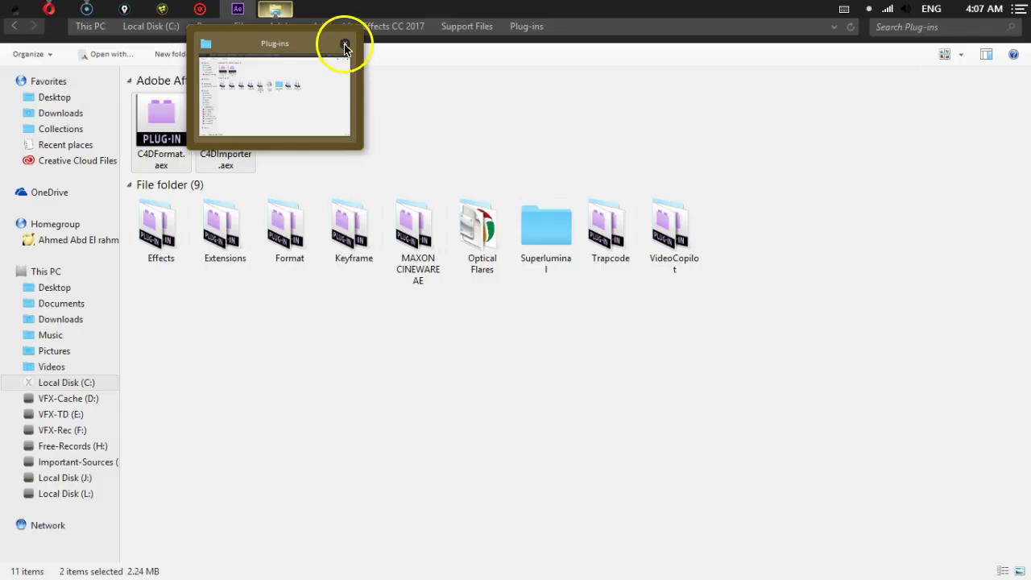
{"action": "left_click", "coordinate": [350, 44]}
{"action": "left_click", "coordinate": [49, 8]}
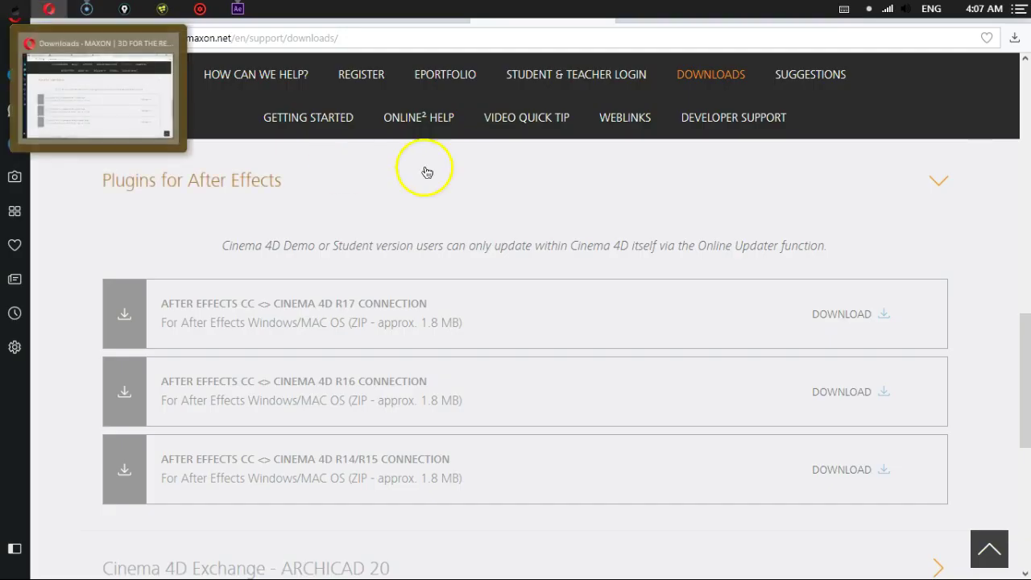
{"action": "key", "text": "super+Down"}
{"action": "key", "text": "super+Down"}
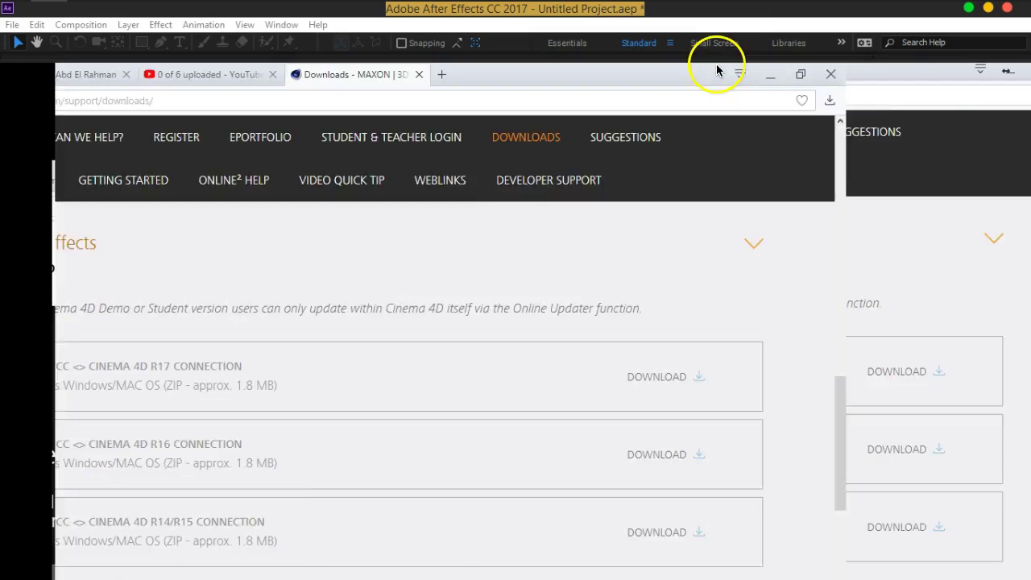
{"action": "key", "text": "super+shift+Left"}
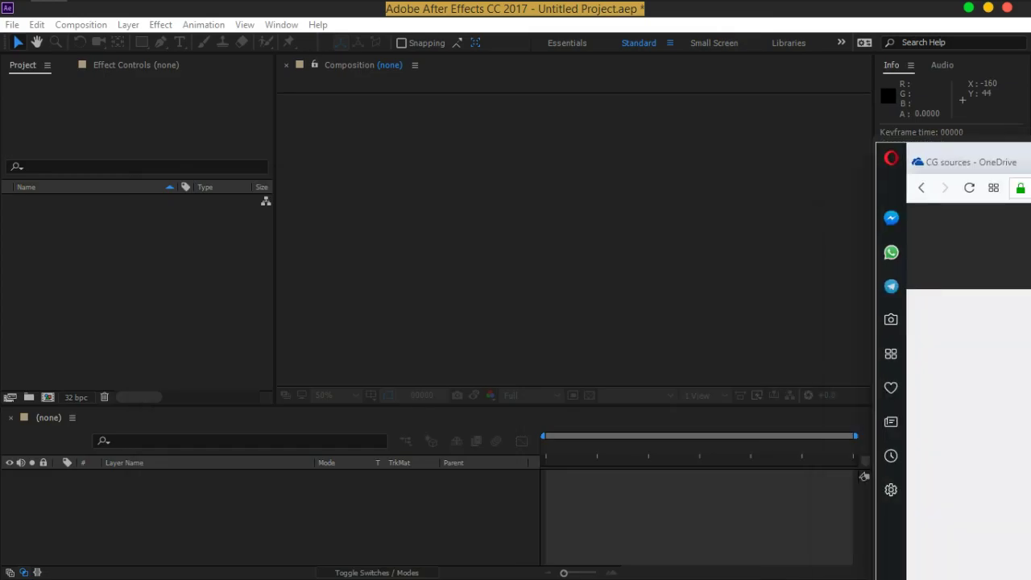
{"action": "key", "text": "super+Down"}
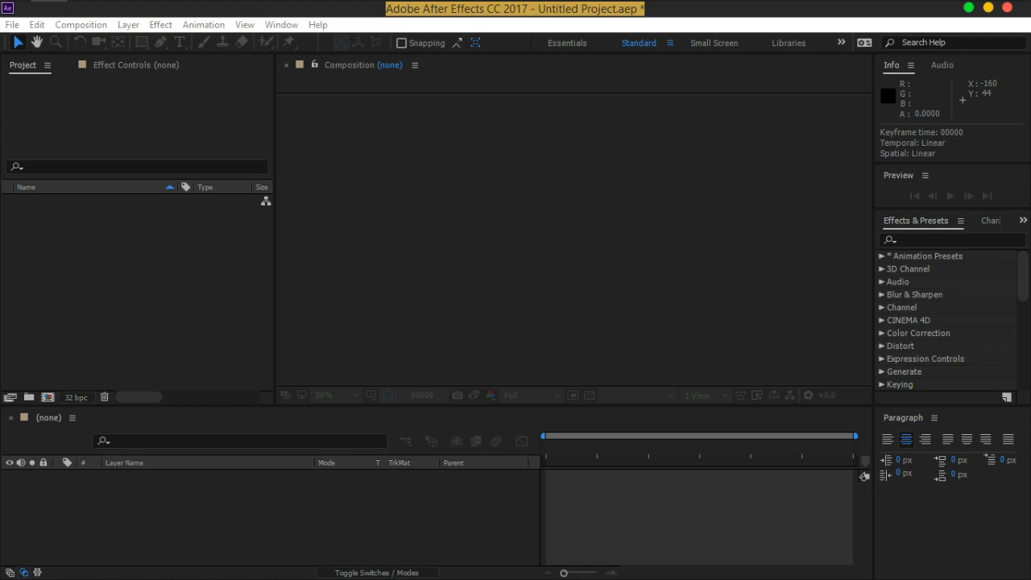
{"action": "left_click", "coordinate": [177, 269]}
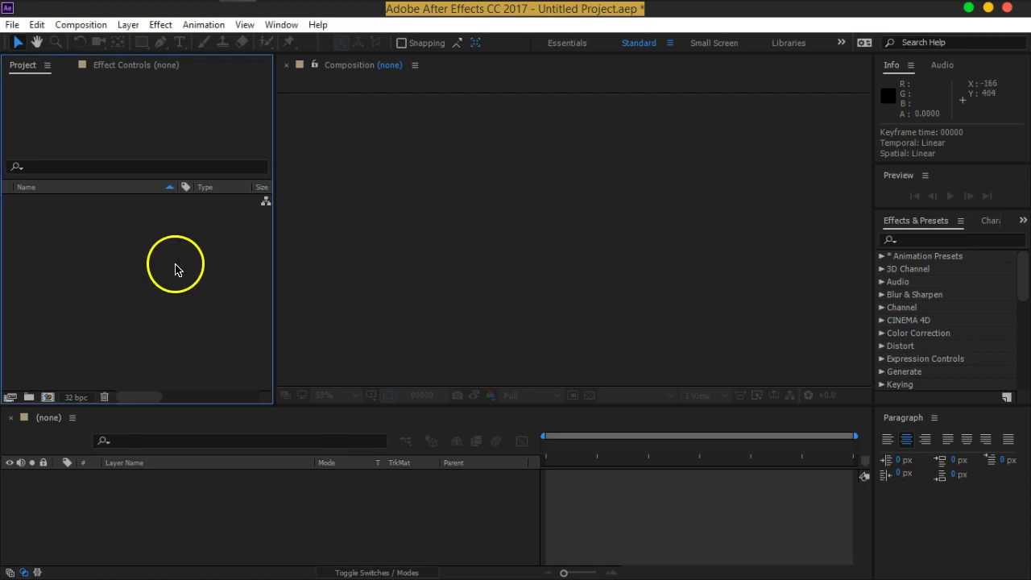
Import the Cinema 4D composition file X_.aec from the x Main Passes folder inside D:\xp.
{"action": "double_click", "coordinate": [102, 248]}
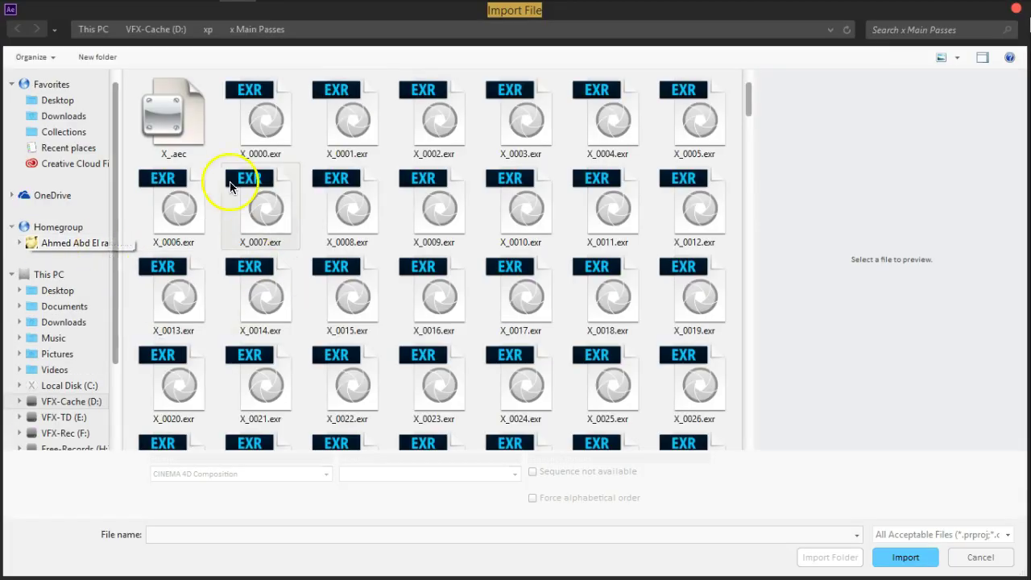
{"action": "left_click", "coordinate": [207, 30]}
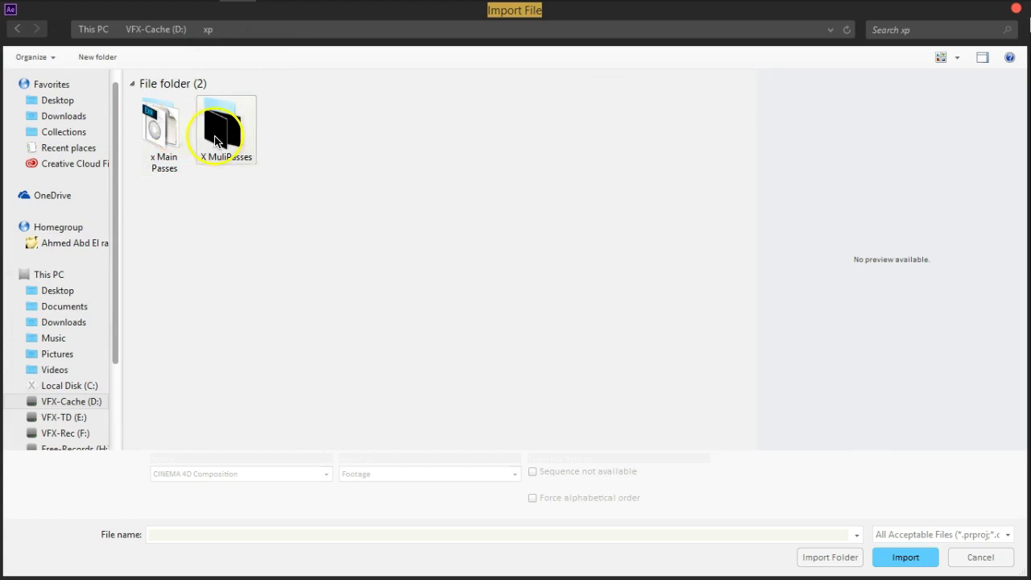
{"action": "double_click", "coordinate": [161, 147]}
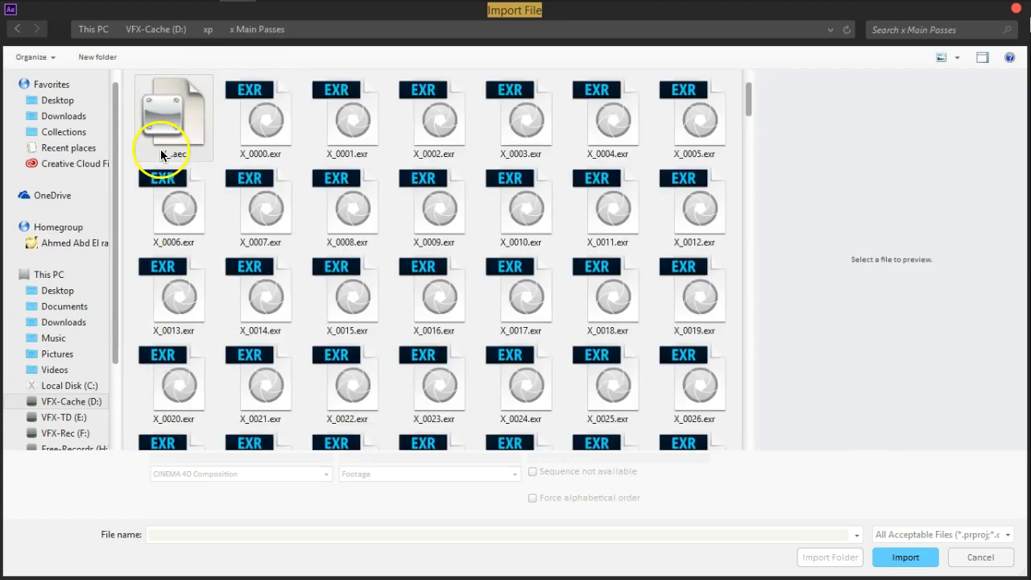
{"action": "left_click", "coordinate": [168, 125]}
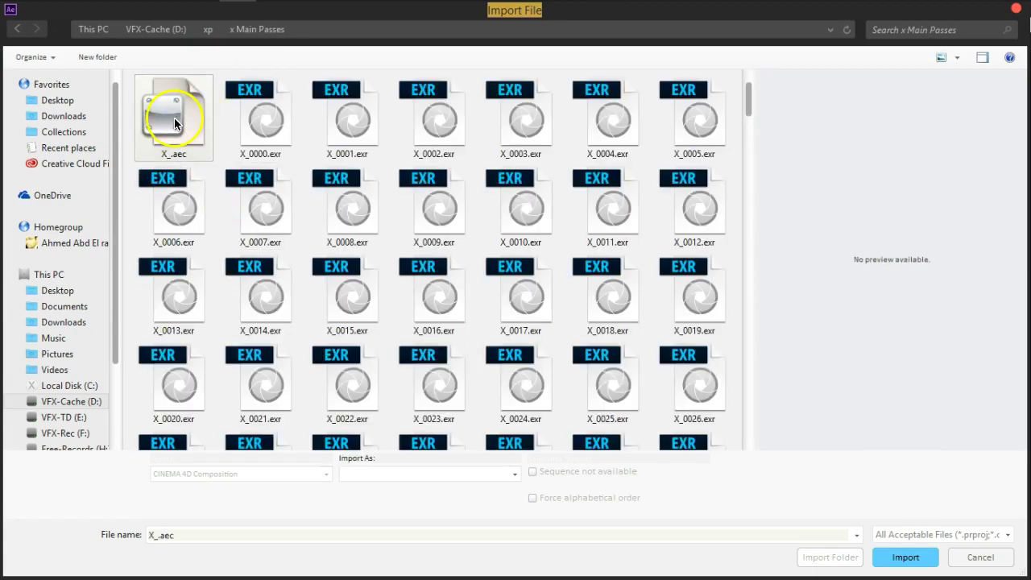
{"action": "left_click", "coordinate": [175, 163]}
{"action": "left_click", "coordinate": [905, 557]}
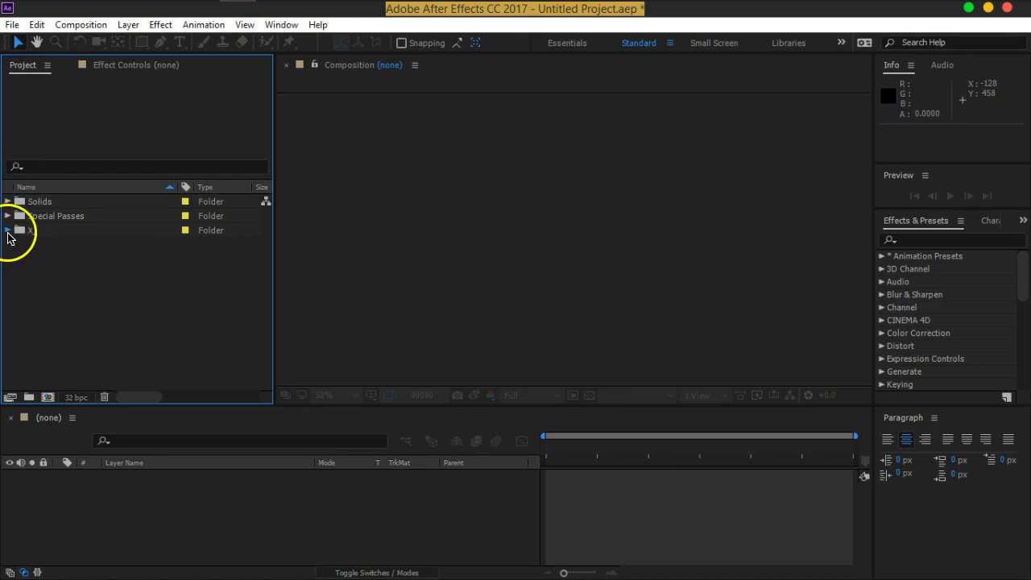
Expand the imported X_ folder and examine its composition and the ambient, diffuse, refl, refr, shadow and specular sequences.
{"action": "left_click", "coordinate": [7, 232]}
{"action": "left_click", "coordinate": [46, 244]}
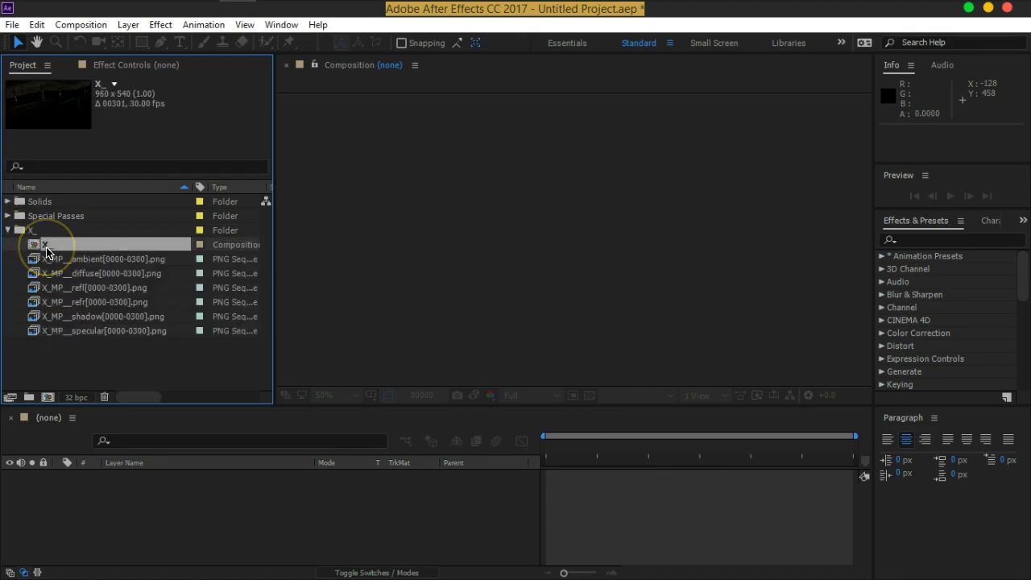
{"action": "left_click", "coordinate": [69, 260]}
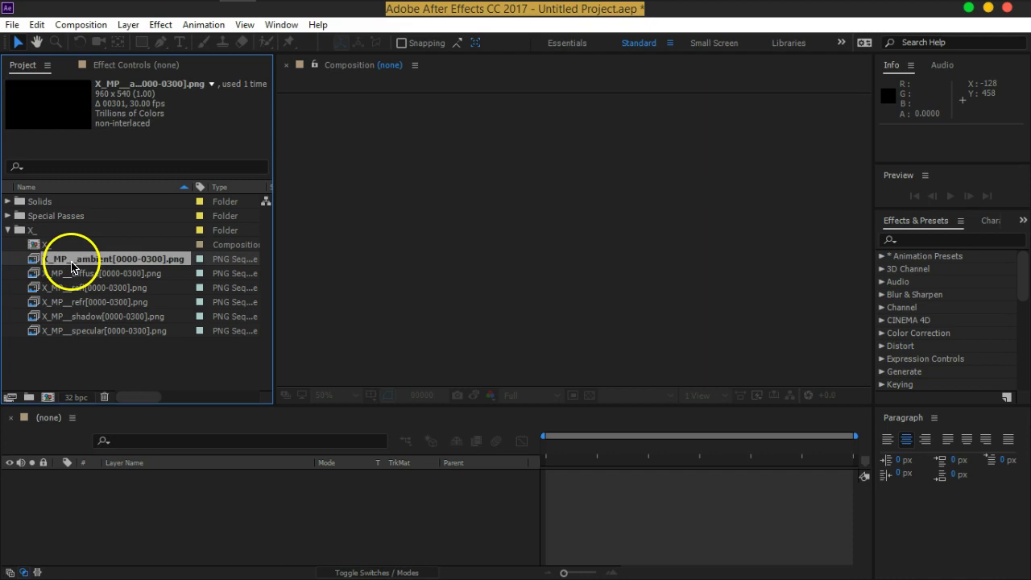
{"action": "left_click", "coordinate": [82, 274]}
{"action": "left_click", "coordinate": [90, 289]}
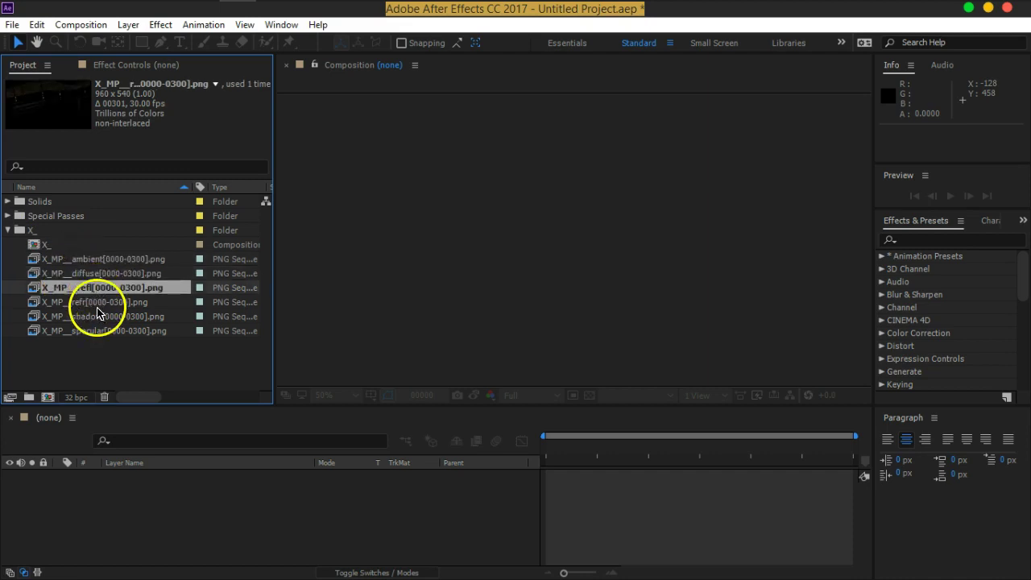
{"action": "left_click", "coordinate": [98, 304]}
{"action": "left_click", "coordinate": [102, 316]}
{"action": "left_click", "coordinate": [102, 332]}
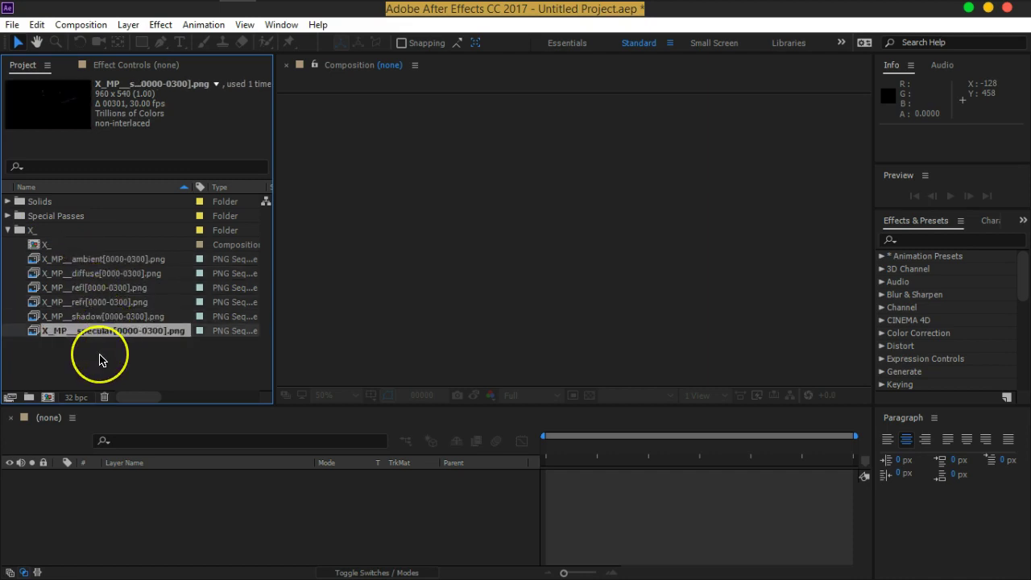
{"action": "left_click", "coordinate": [102, 358]}
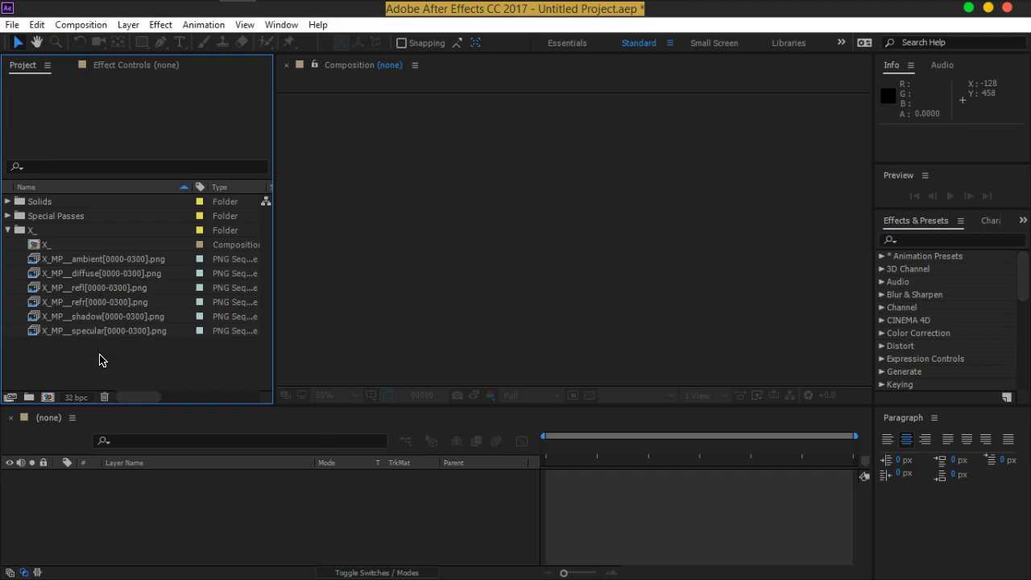
Collapse the X_ folder, expand Special Passes, and scrub through the X_[0000-0300].exr footage.
{"action": "left_click", "coordinate": [8, 230]}
{"action": "left_click", "coordinate": [7, 216]}
{"action": "left_click", "coordinate": [82, 230]}
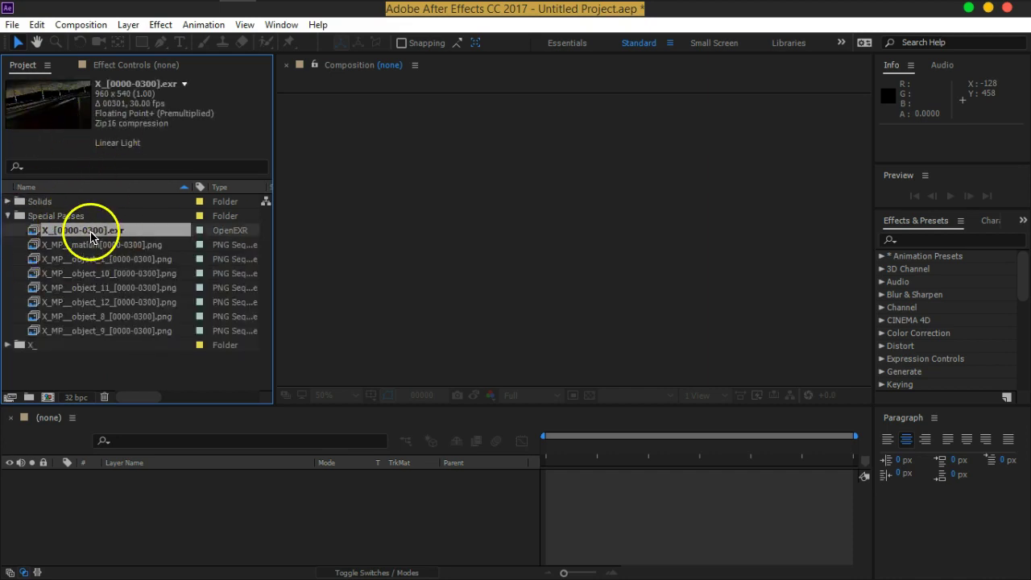
{"action": "double_click", "coordinate": [92, 231]}
{"action": "left_click_drag", "start_coordinate": [287, 364], "coordinate": [776, 362]}
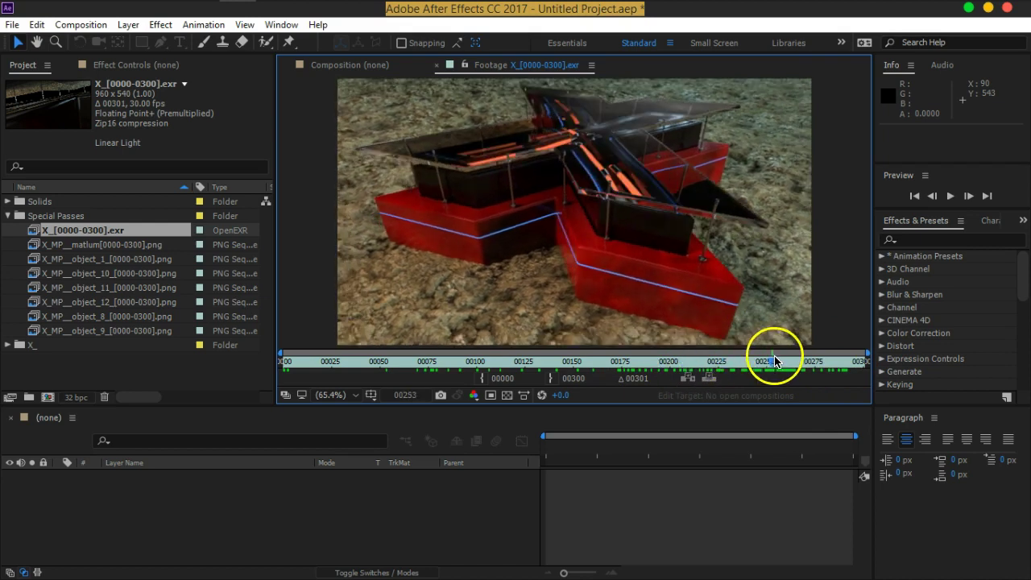
Preview the X_MP__matlum and X_MP__object_1 sequences from Special Passes by scrubbing through each one's footage.
{"action": "double_click", "coordinate": [100, 244]}
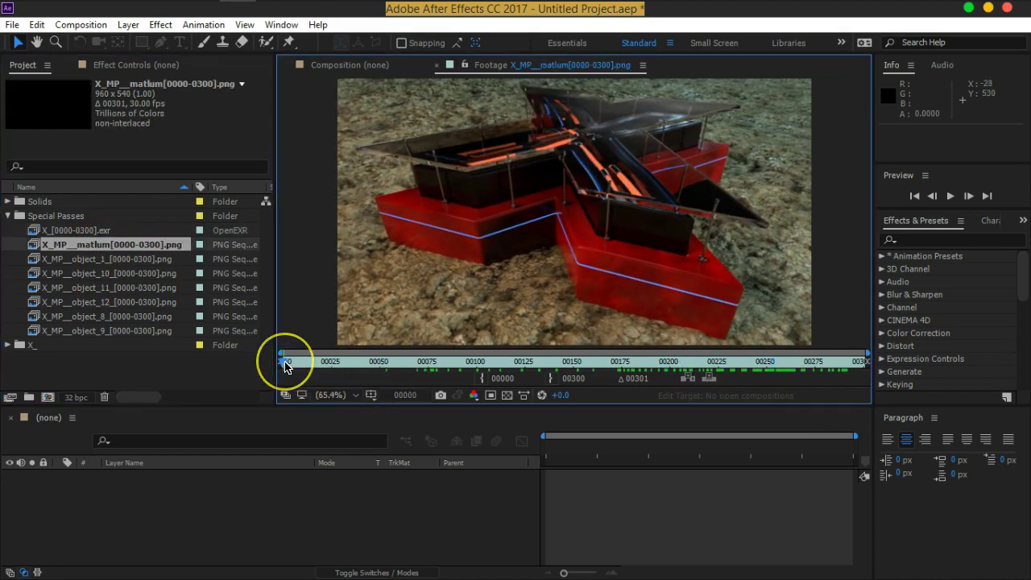
{"action": "left_click_drag", "start_coordinate": [286, 367], "coordinate": [806, 355]}
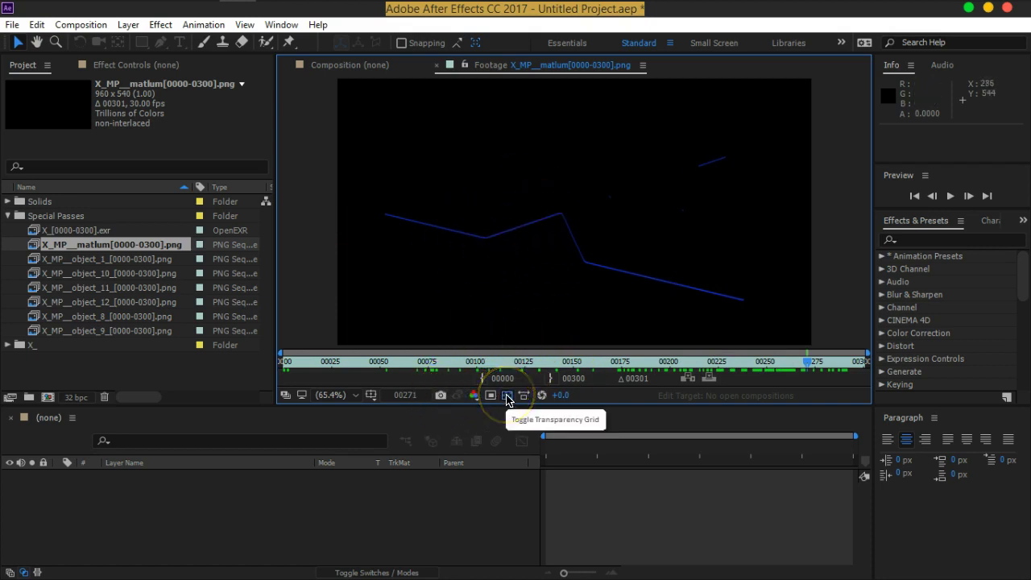
{"action": "left_click", "coordinate": [119, 260]}
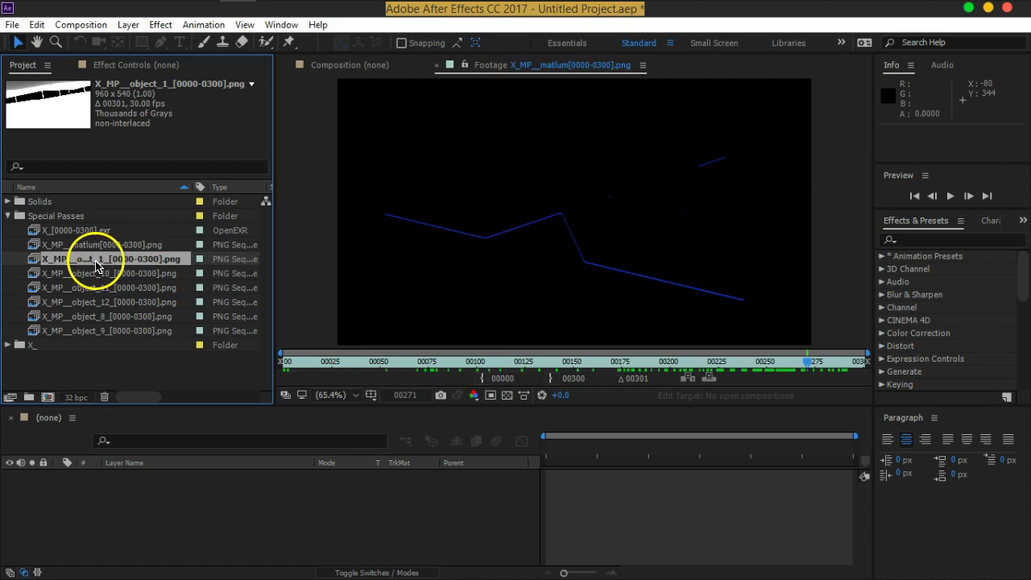
{"action": "double_click", "coordinate": [92, 259]}
{"action": "left_click_drag", "start_coordinate": [285, 369], "coordinate": [727, 366]}
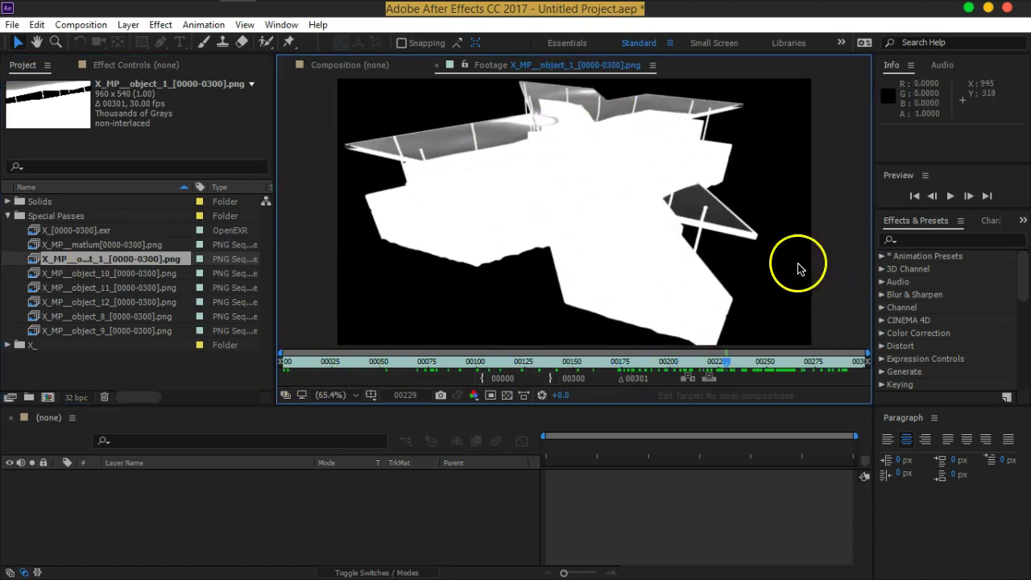
{"action": "left_click", "coordinate": [121, 274]}
{"action": "left_click", "coordinate": [108, 260]}
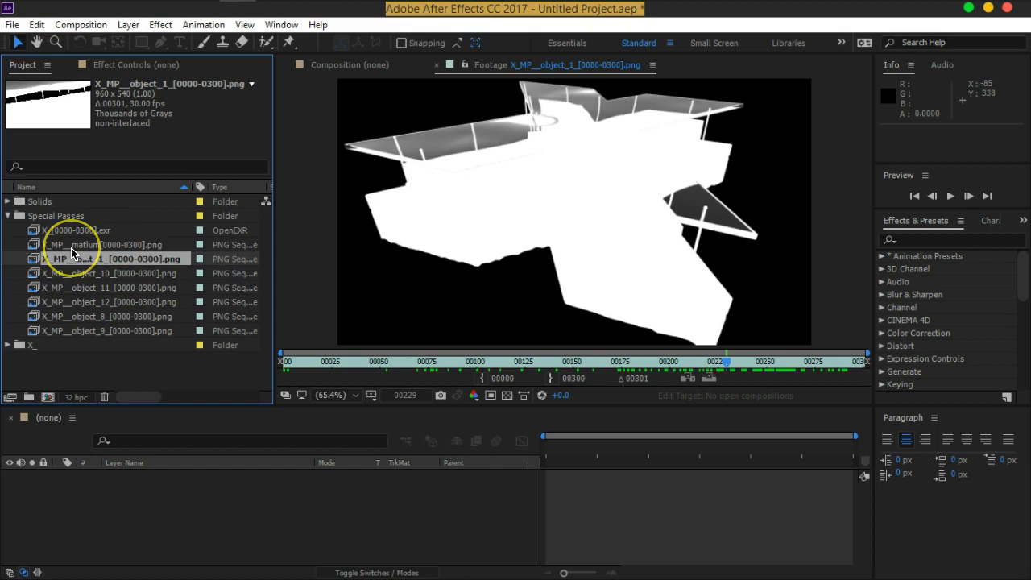
Rename the X_MP__matlum[0000-0300].png sequence as LumaTex.
{"action": "left_click", "coordinate": [69, 245]}
{"action": "key", "text": "Return"}
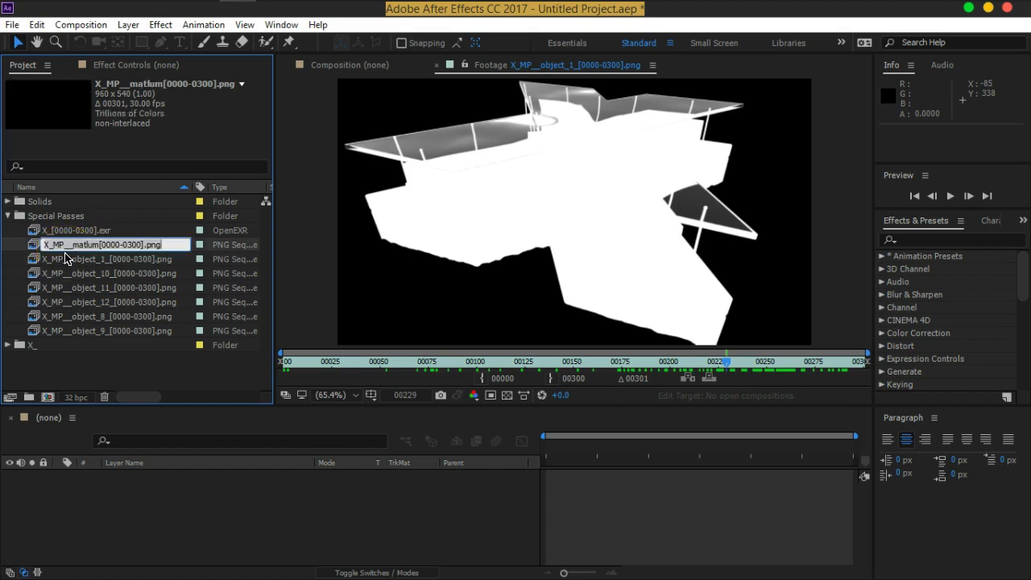
{"action": "type", "text": "M"}
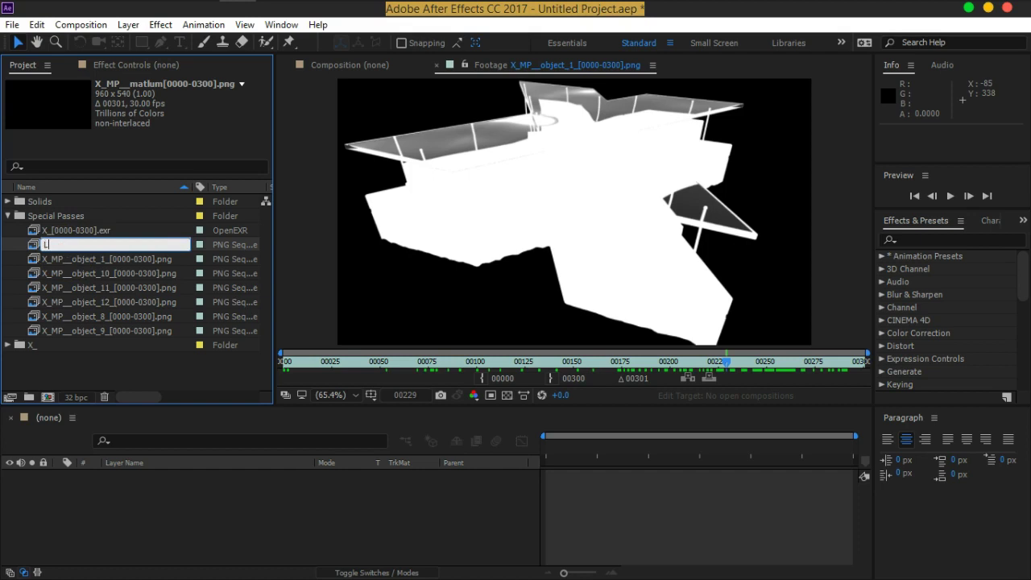
{"action": "type", "text": "umaTex"}
{"action": "key", "text": "Return"}
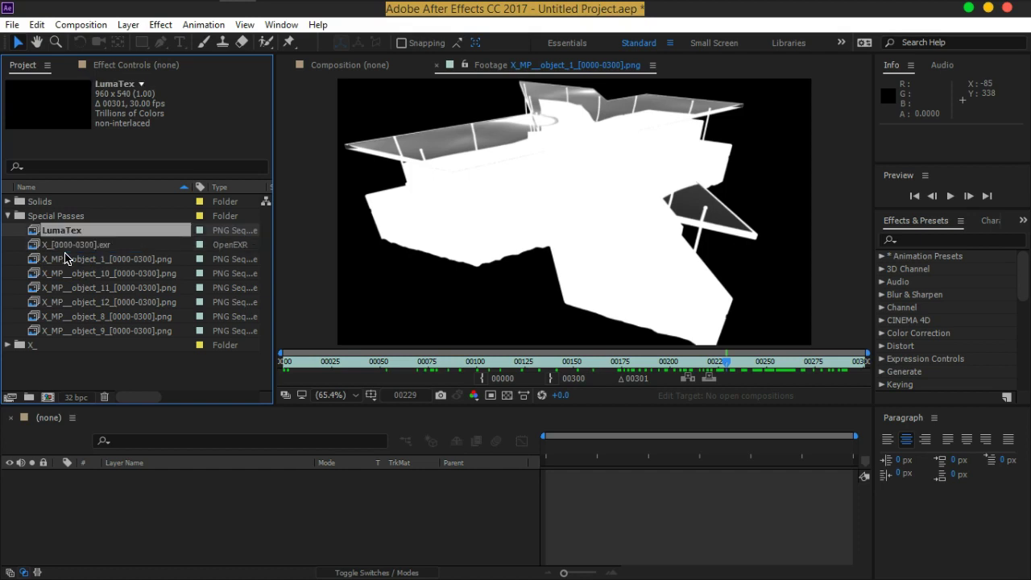
Rename the X_MP__object_1_[0000-0300].png sequence as TextBlock_pass.
{"action": "left_click", "coordinate": [66, 260]}
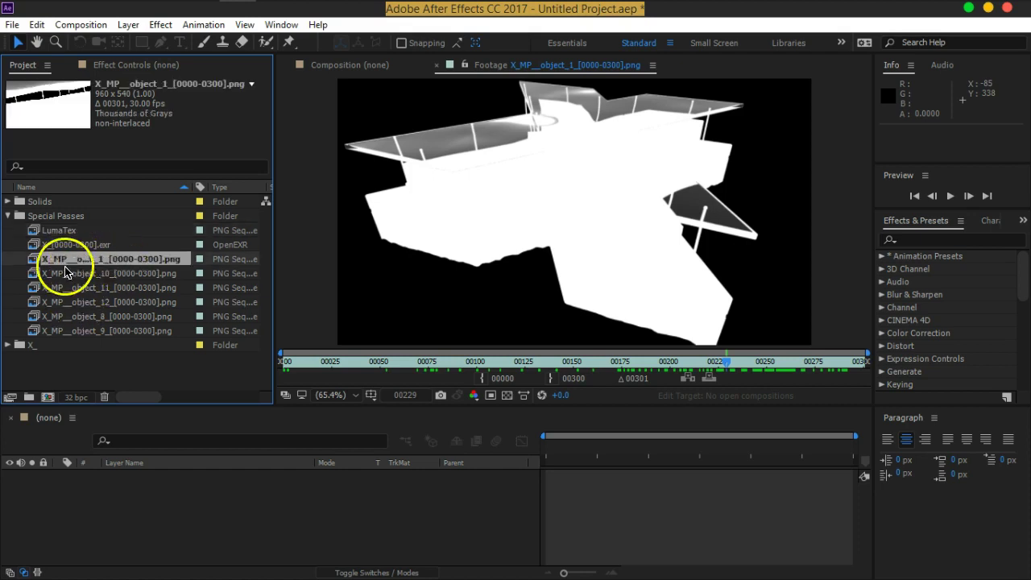
{"action": "key", "text": "Return"}
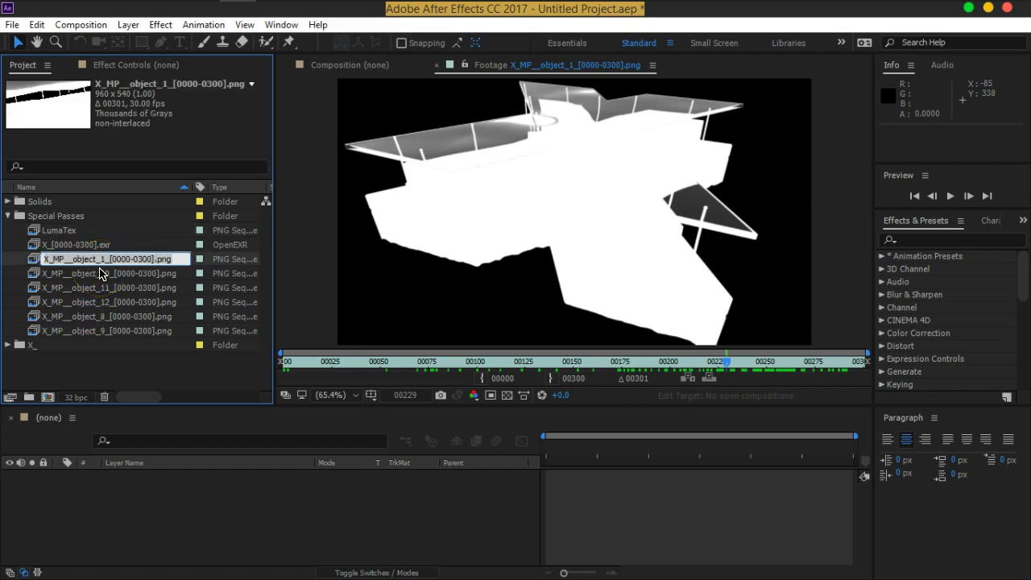
{"action": "type", "text": "TextBlock_pass"}
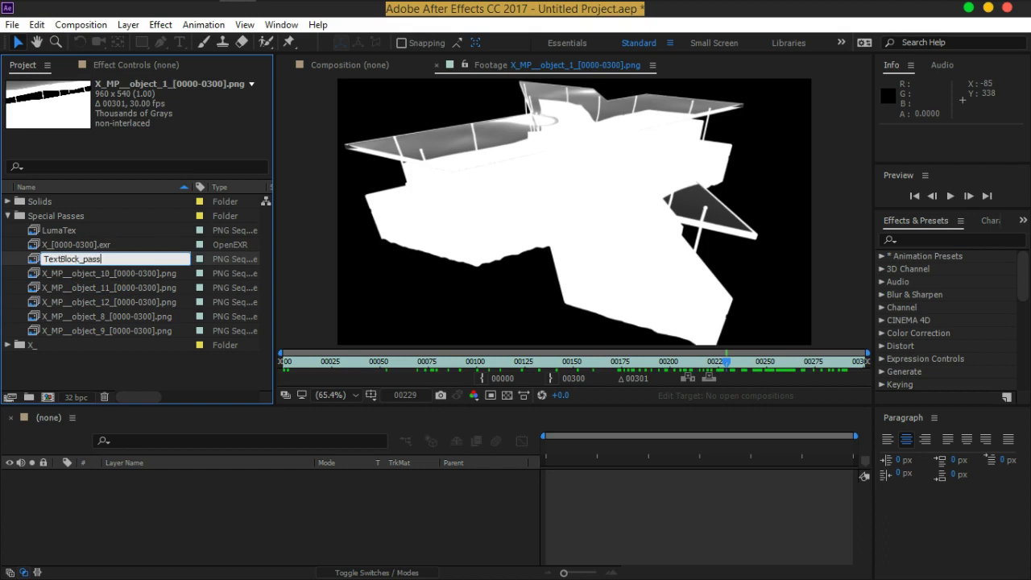
{"action": "key", "text": "Return"}
Scrub through the X_MP__object_10 footage to identify it and rename the sequence as RedStrok_Pass.
{"action": "double_click", "coordinate": [100, 274]}
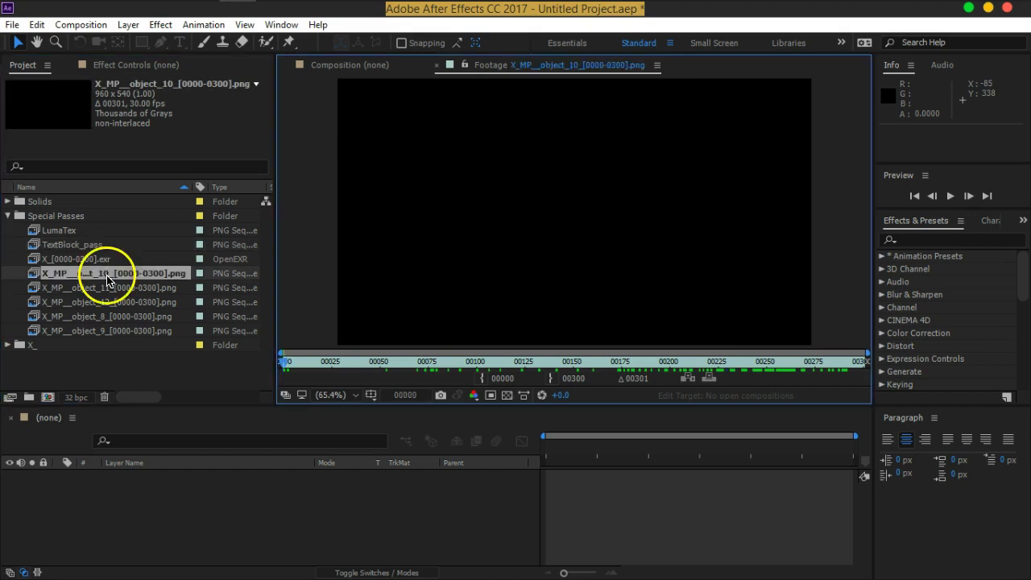
{"action": "left_click_drag", "start_coordinate": [288, 367], "coordinate": [833, 360]}
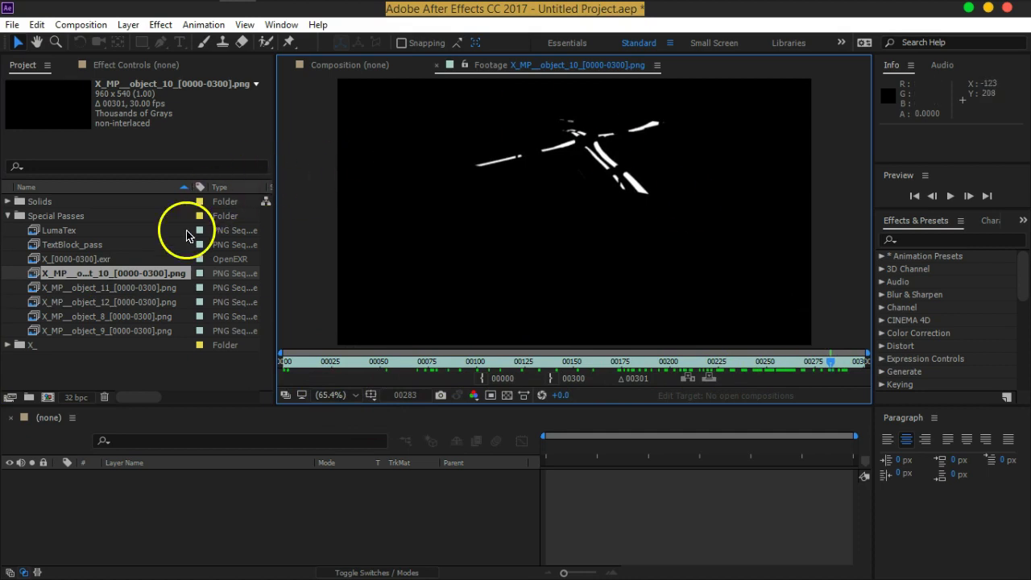
{"action": "left_click", "coordinate": [131, 276]}
{"action": "key", "text": "Return"}
{"action": "type", "text": "R"}
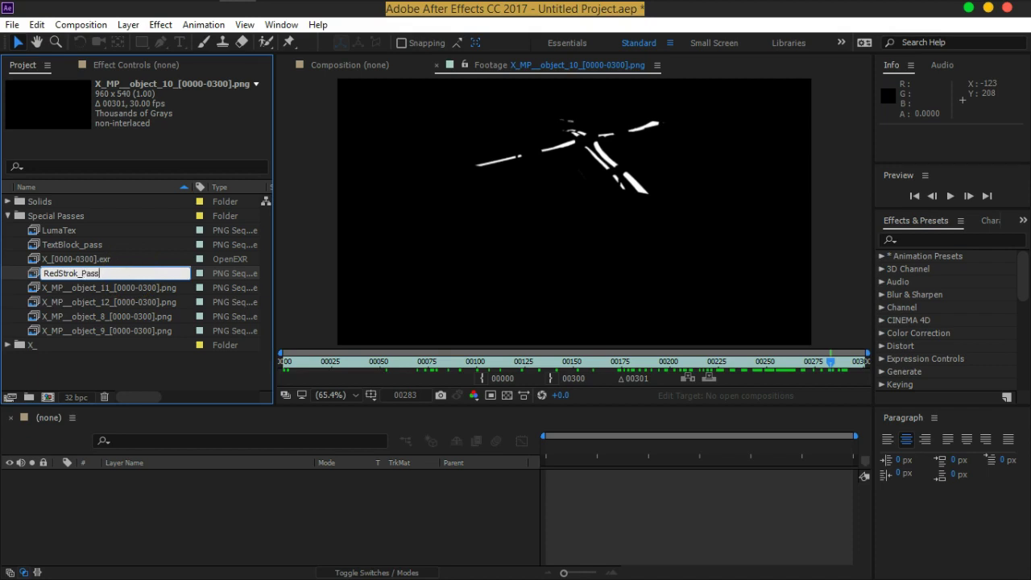
{"action": "type", "text": "edStrok_Pass"}
{"action": "key", "text": "Return"}
Move X_[0000-0300].exr out of the Special Passes folder to the project's root level.
{"action": "left_click", "coordinate": [117, 290]}
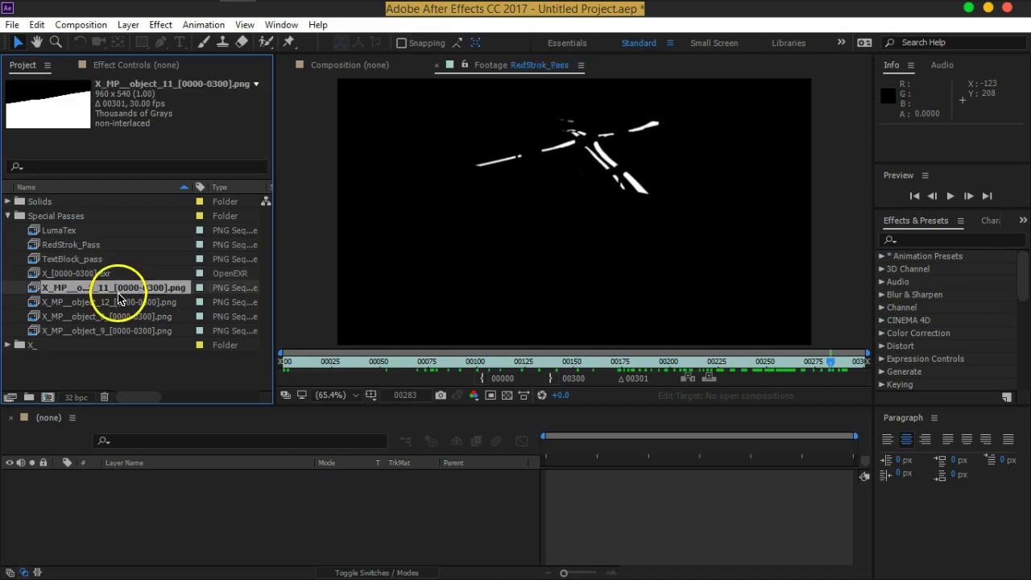
{"action": "left_click_drag", "start_coordinate": [82, 273], "coordinate": [89, 375]}
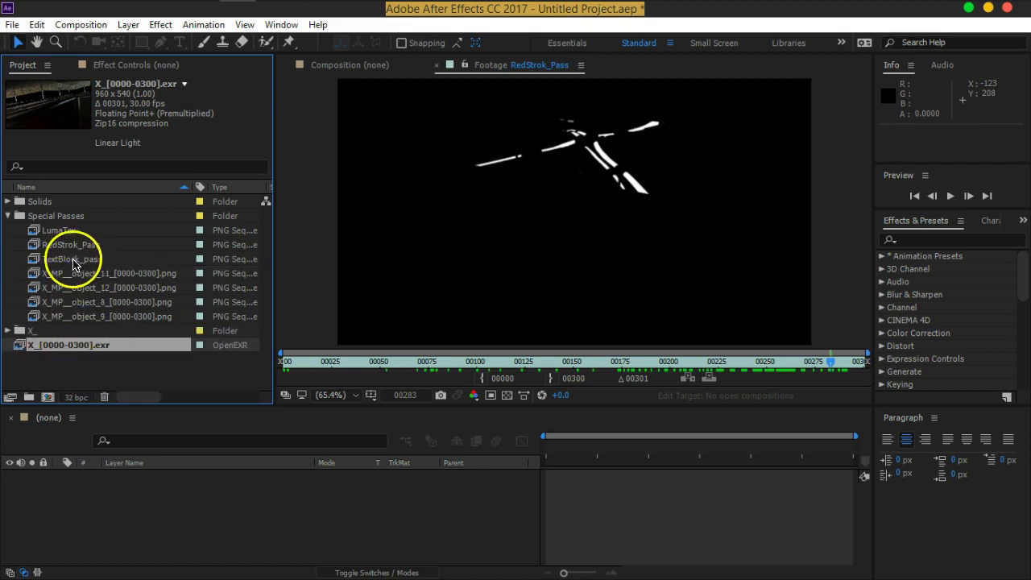
Scrub through the X_MP__object_11 footage to identify it and rename the sequence as UpperText_Pass.
{"action": "left_click", "coordinate": [103, 277]}
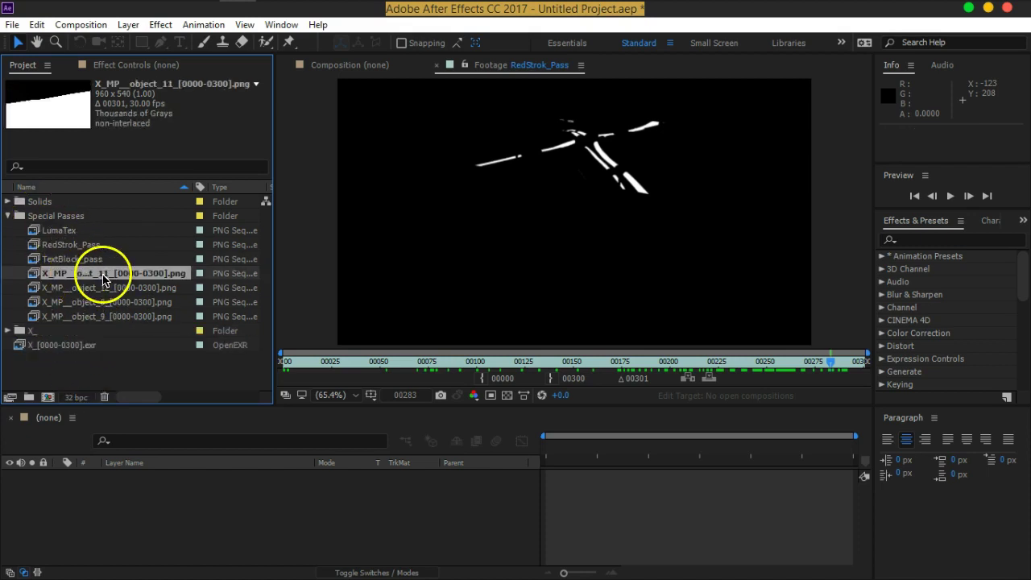
{"action": "double_click", "coordinate": [104, 277]}
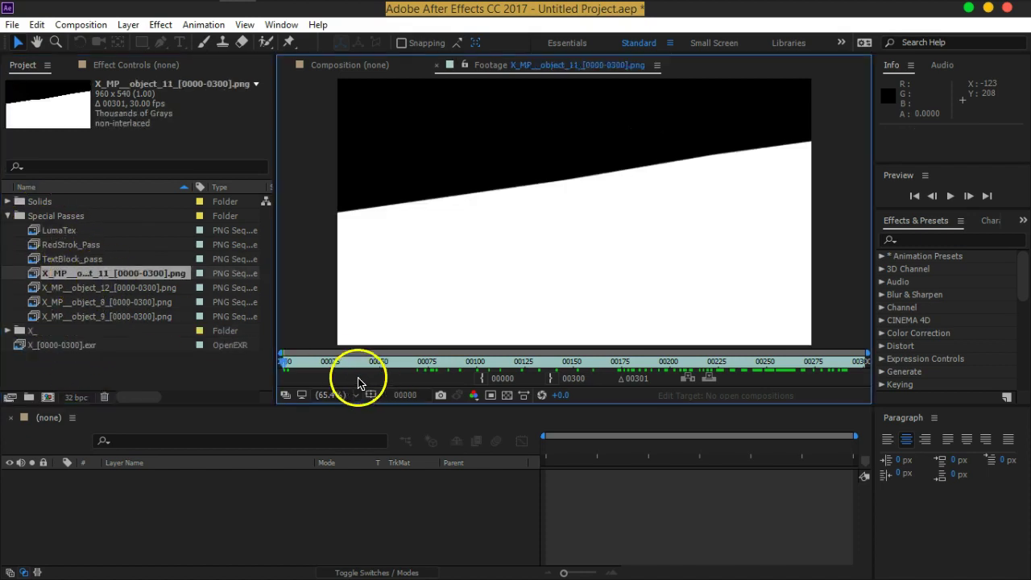
{"action": "left_click", "coordinate": [286, 364]}
{"action": "left_click_drag", "start_coordinate": [571, 366], "coordinate": [762, 356]}
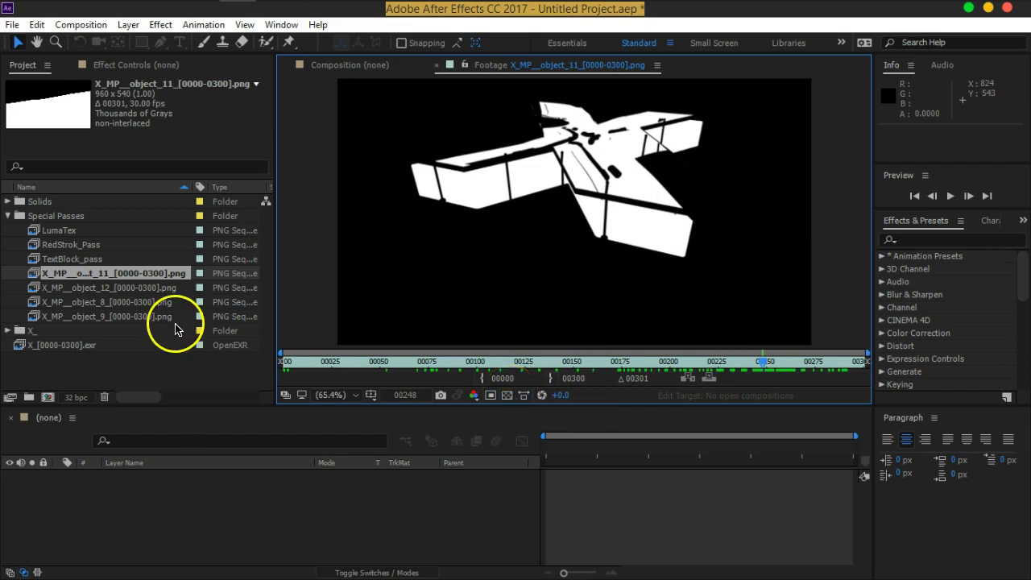
{"action": "left_click", "coordinate": [649, 245]}
{"action": "left_click", "coordinate": [115, 275]}
{"action": "key", "text": "Return"}
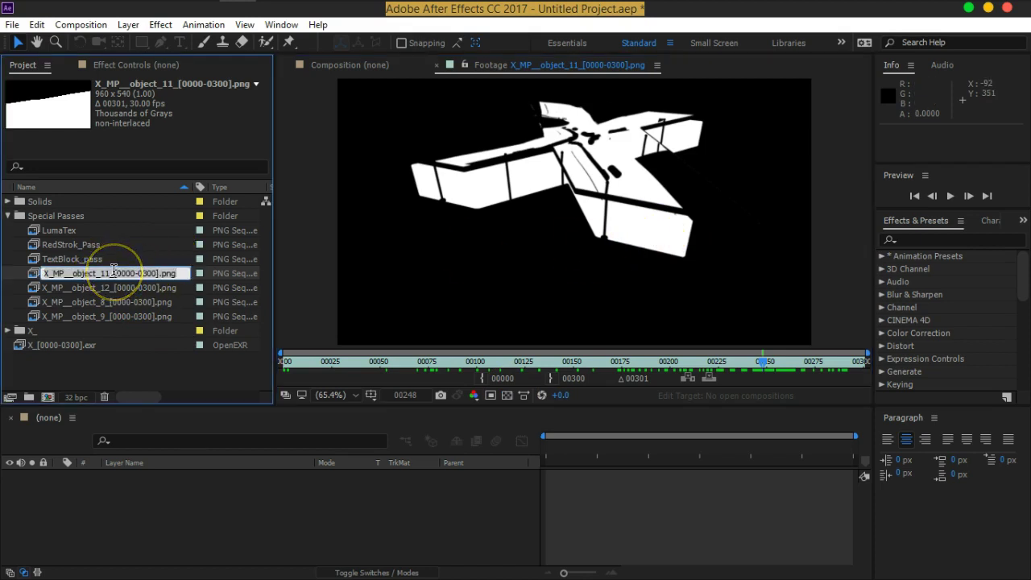
{"action": "type", "text": "UpperText_"}
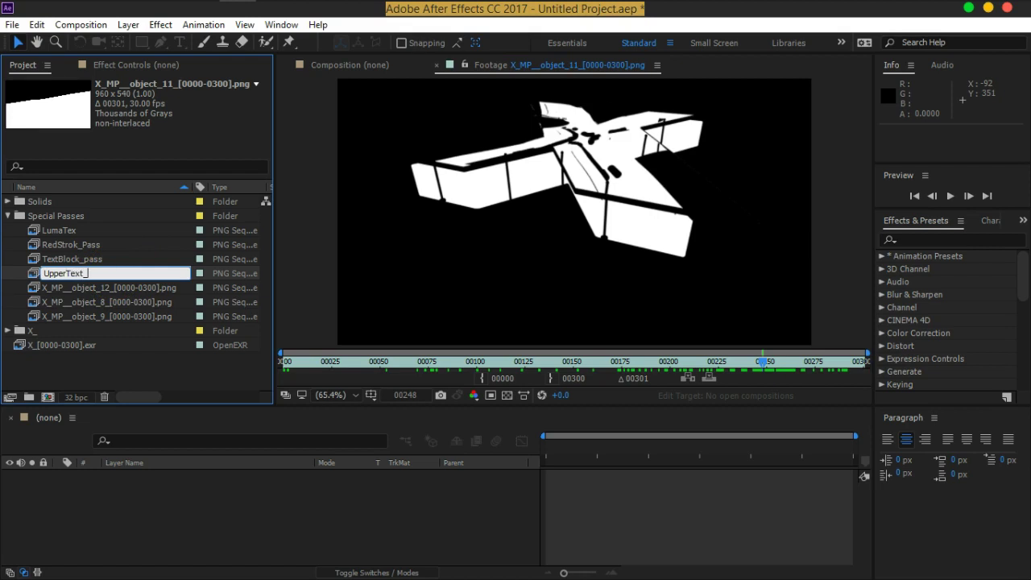
{"action": "key", "text": "Return"}
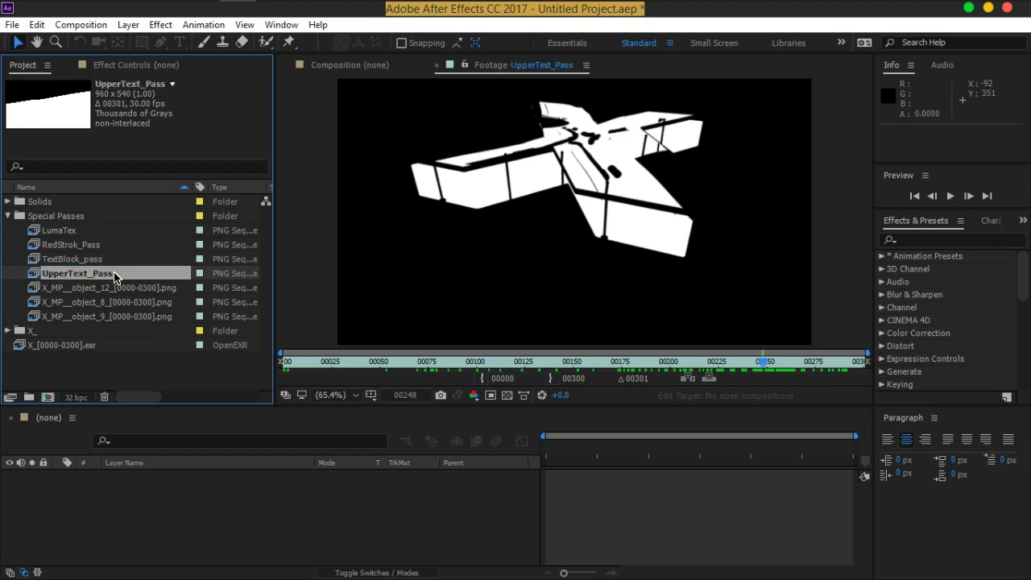
Scrub through the X_MP__object_12 footage to identify it and rename the sequence as LowerText_Pass.
{"action": "double_click", "coordinate": [117, 288]}
{"action": "left_click_drag", "start_coordinate": [325, 360], "coordinate": [667, 369]}
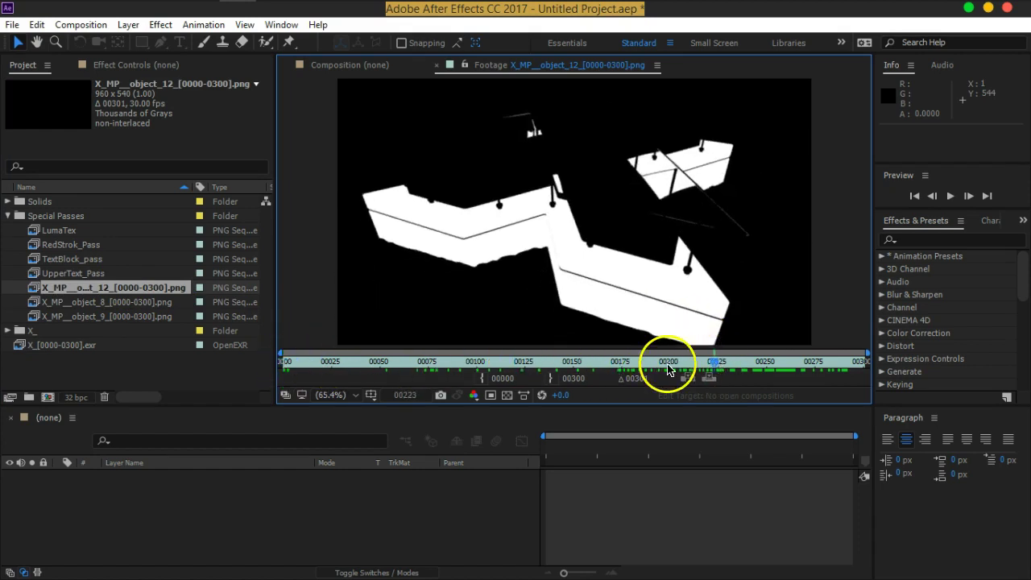
{"action": "left_click", "coordinate": [125, 293]}
{"action": "key", "text": "Return"}
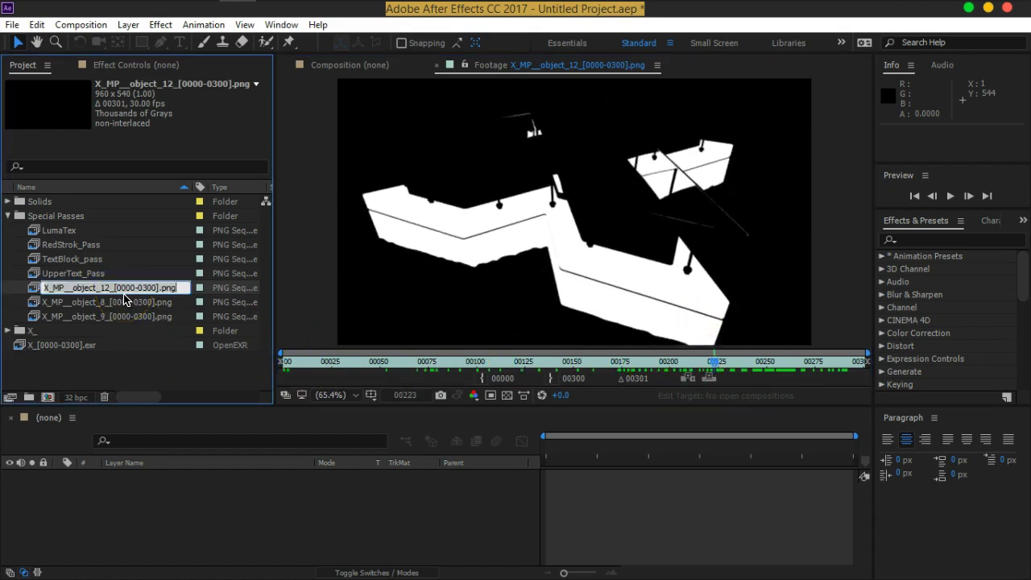
{"action": "type", "text": "LowerText"}
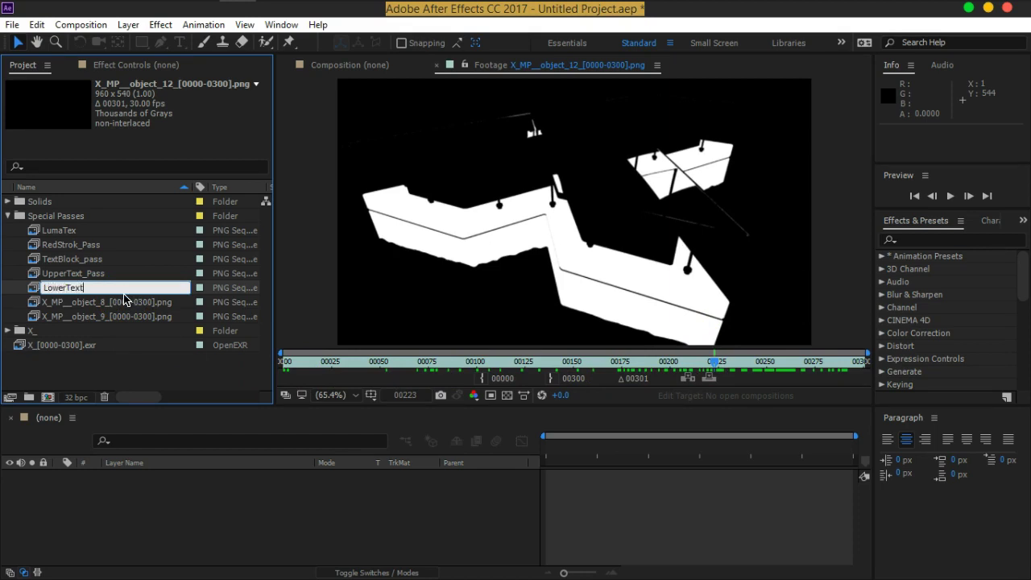
{"action": "type", "text": "_Pass"}
{"action": "key", "text": "Return"}
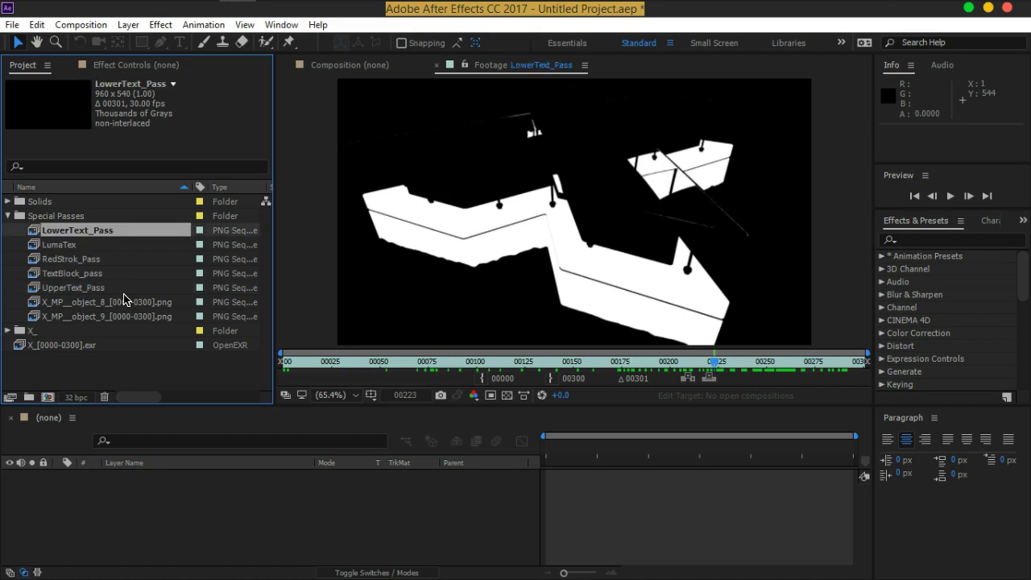
Scrub through the X_MP__object_8 footage to identify it and rename the sequence as Ground_Pass.
{"action": "double_click", "coordinate": [121, 302]}
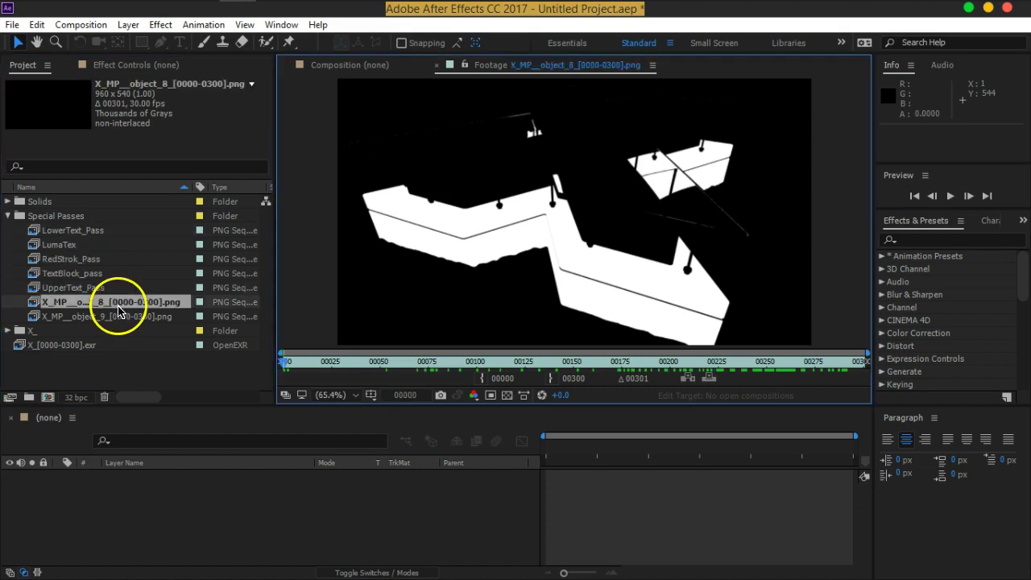
{"action": "left_click_drag", "start_coordinate": [295, 359], "coordinate": [804, 362]}
{"action": "left_click", "coordinate": [155, 307]}
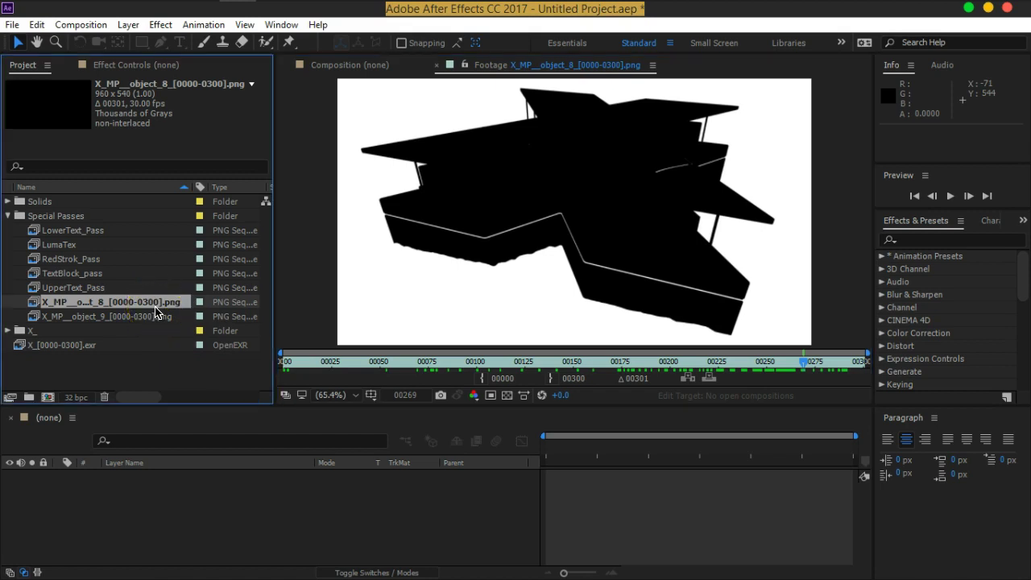
{"action": "key", "text": "Return"}
{"action": "type", "text": "Gro"}
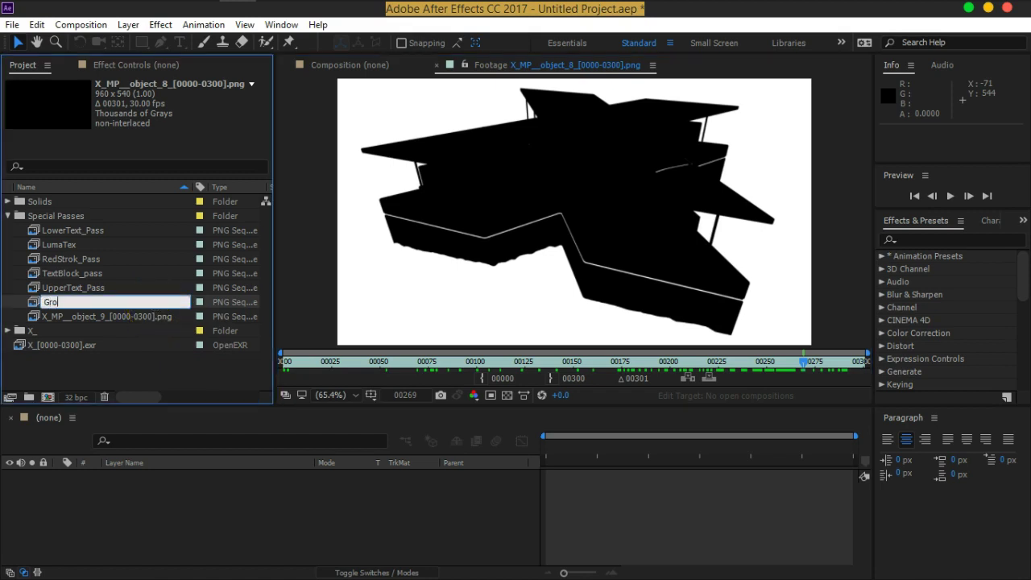
{"action": "type", "text": "und_Pass"}
{"action": "key", "text": "Return"}
Scrub through the X_MP__object_9 footage to identify it and rename the sequence as BlueStrok_Pass.
{"action": "double_click", "coordinate": [158, 316]}
{"action": "left_click_drag", "start_coordinate": [291, 362], "coordinate": [755, 360]}
{"action": "left_click", "coordinate": [99, 313]}
{"action": "key", "text": "Return"}
{"action": "type", "text": "BlueStrok"}
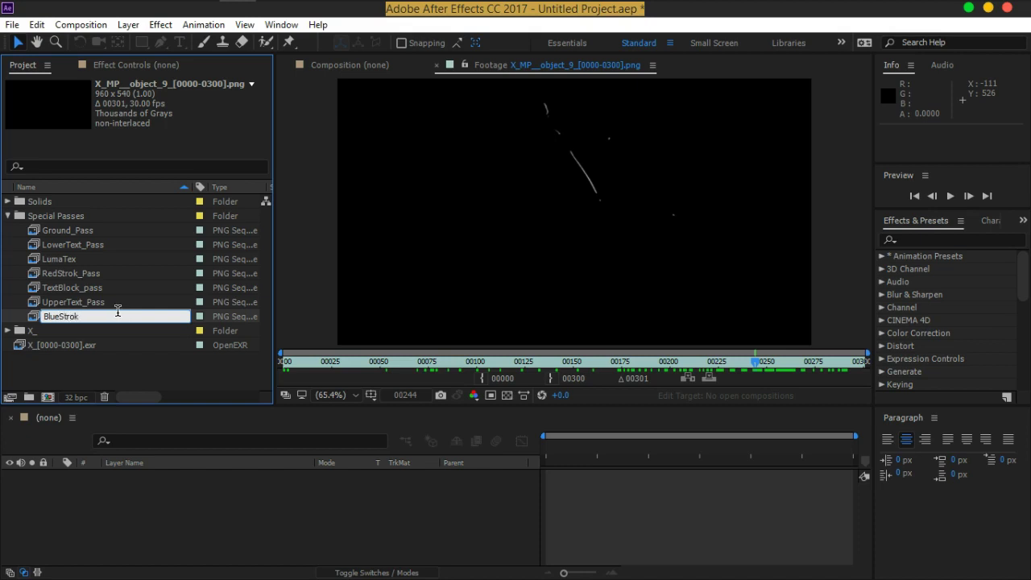
{"action": "type", "text": "_Pass"}
{"action": "key", "text": "Return"}
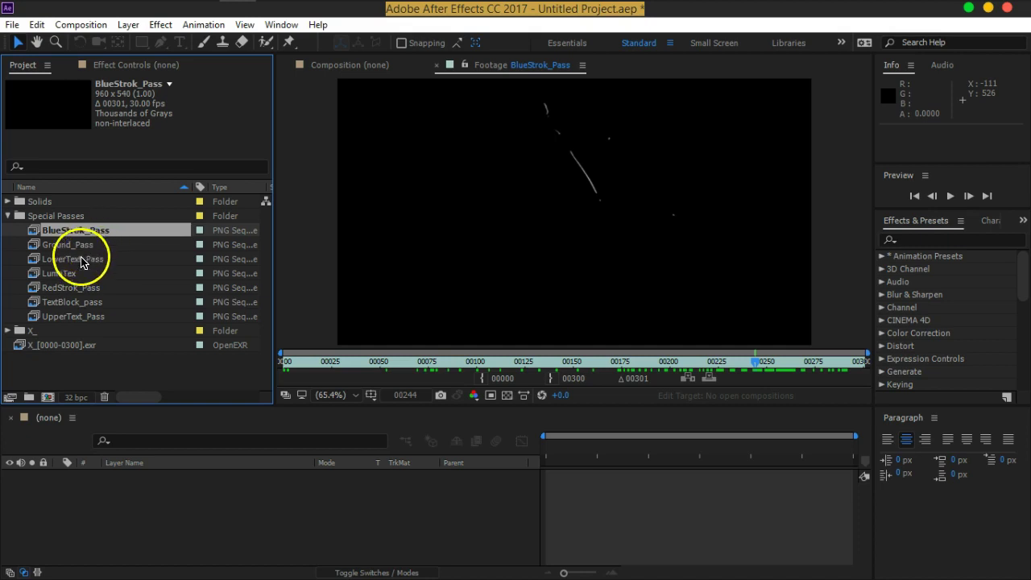
{"action": "left_click", "coordinate": [97, 364]}
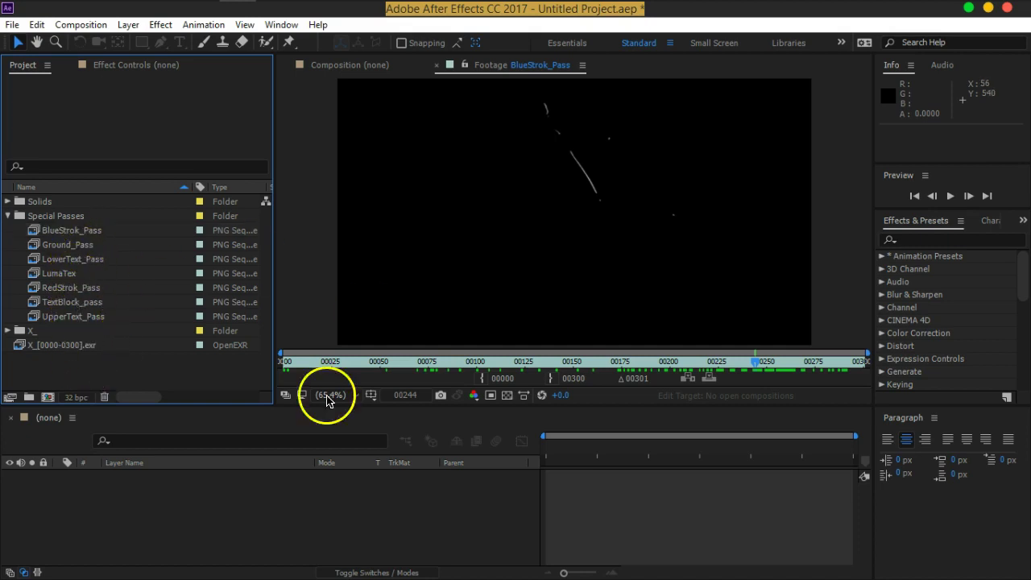
Review the X_[0000-0300].exr footage around frame 150, with and without the transparency grid, to check its alpha.
{"action": "left_click", "coordinate": [84, 347]}
{"action": "double_click", "coordinate": [75, 351]}
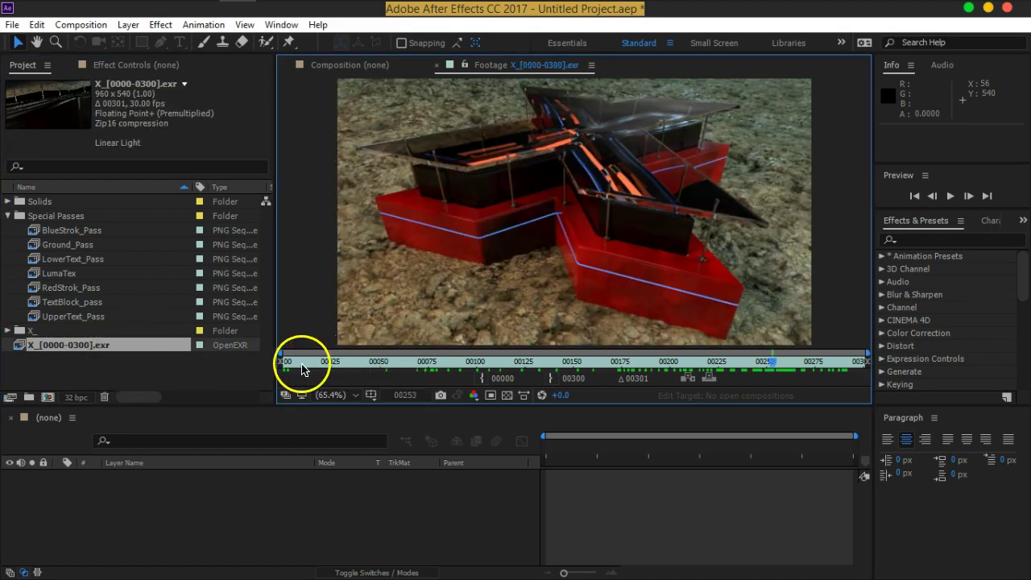
{"action": "left_click_drag", "start_coordinate": [318, 357], "coordinate": [573, 368]}
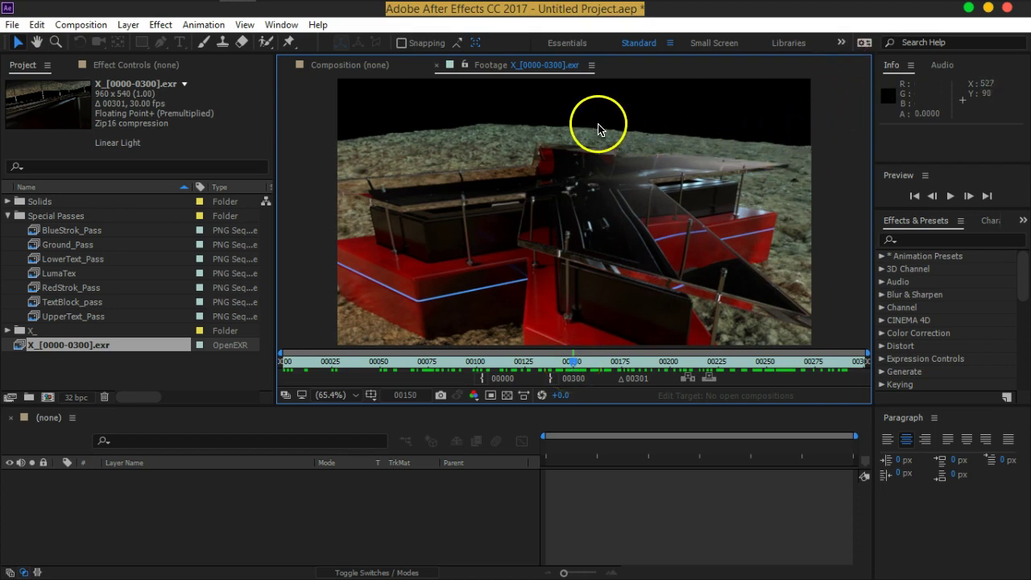
{"action": "left_click", "coordinate": [506, 395]}
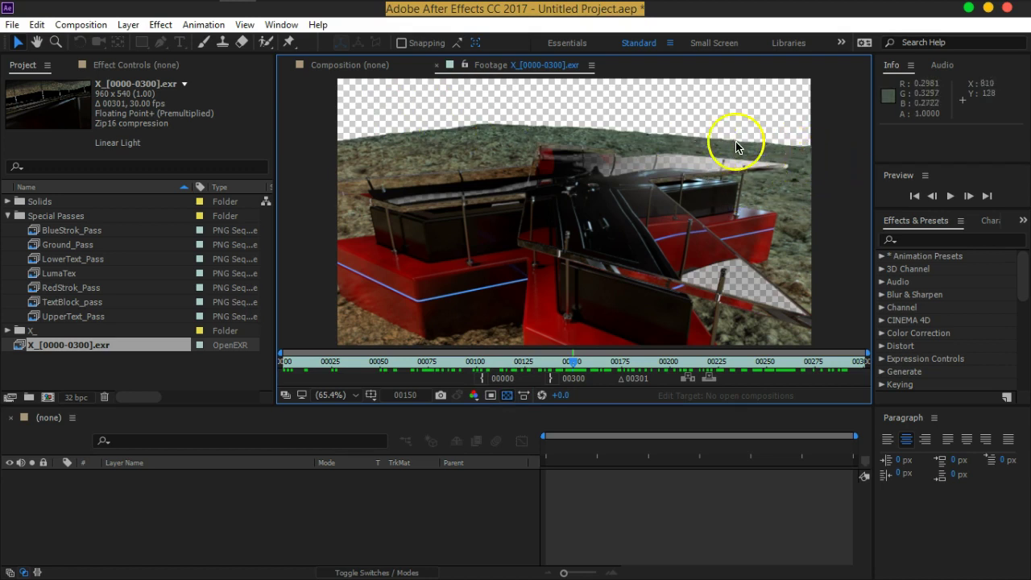
{"action": "left_click", "coordinate": [508, 395]}
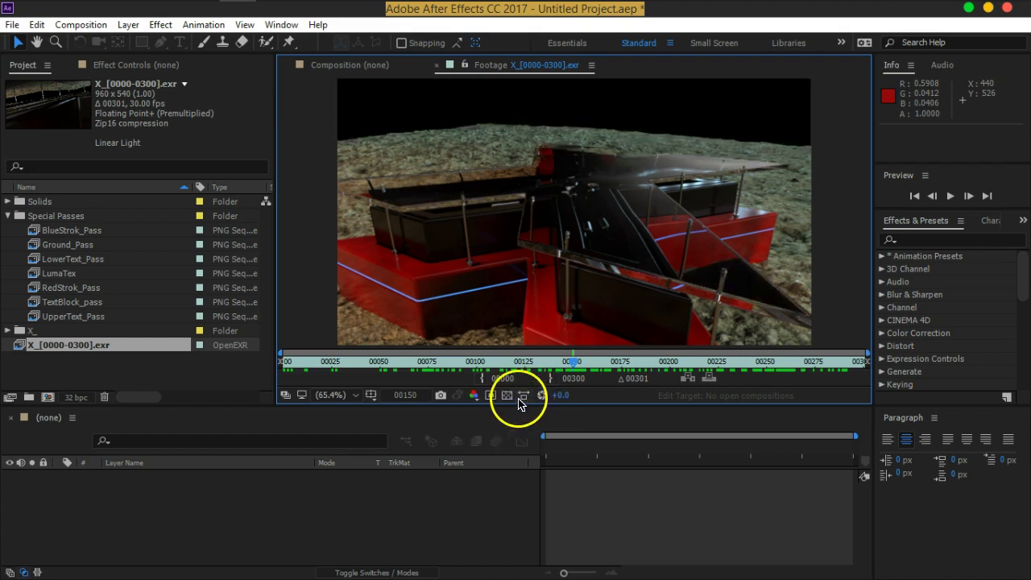
{"action": "left_click", "coordinate": [506, 394]}
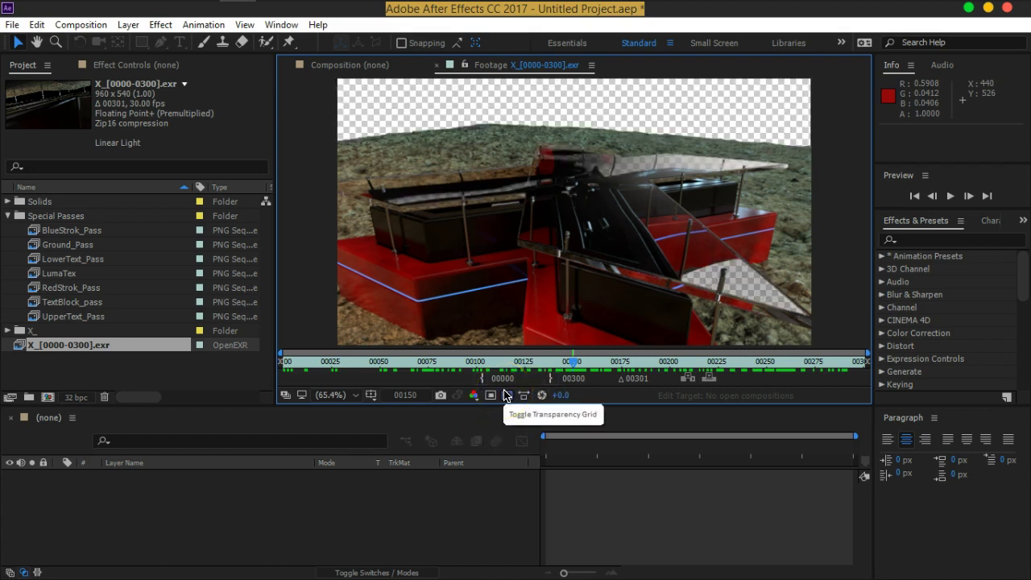
{"action": "left_click", "coordinate": [507, 395]}
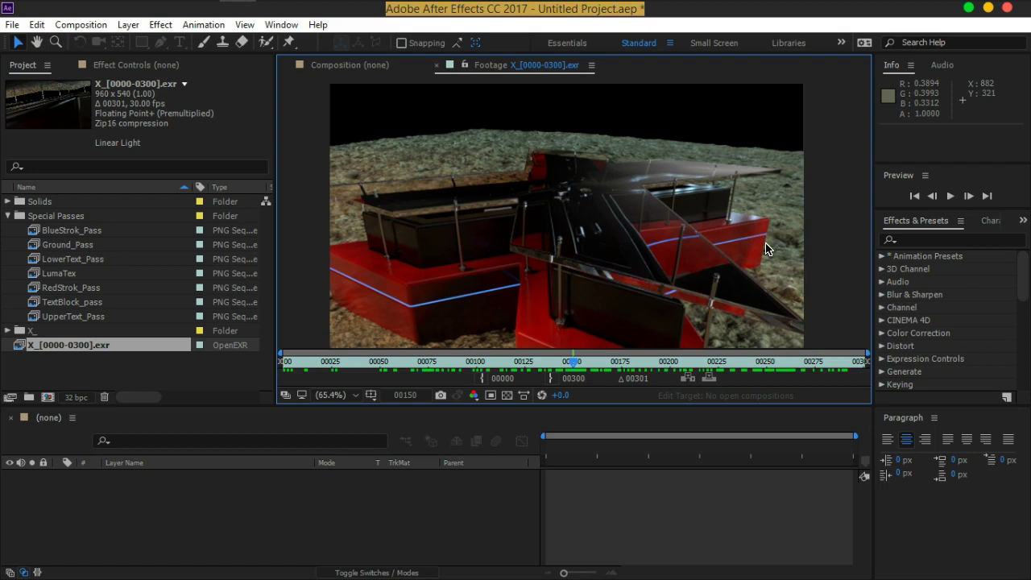
{"action": "left_click", "coordinate": [359, 505]}
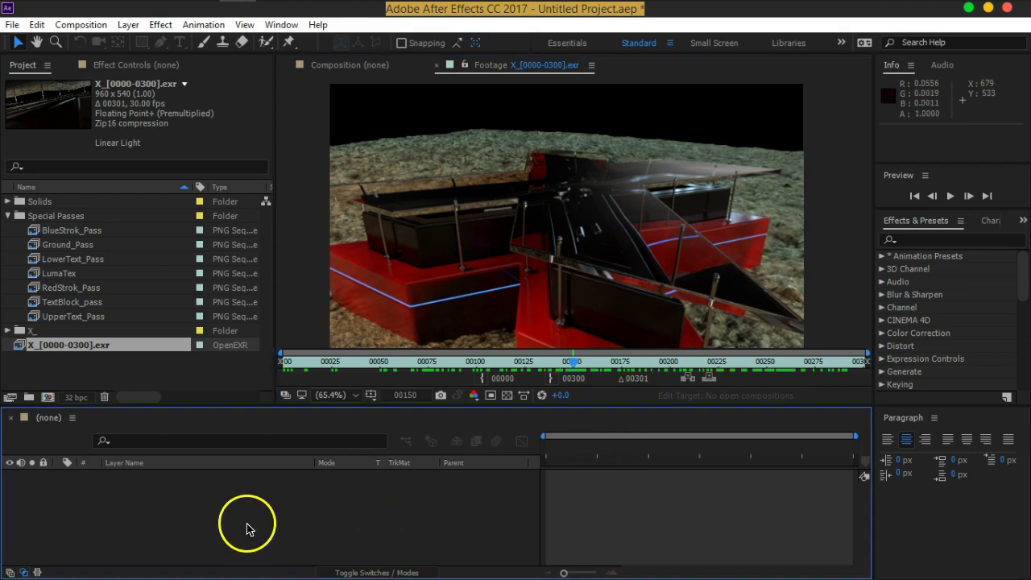
{"action": "left_click", "coordinate": [131, 381]}
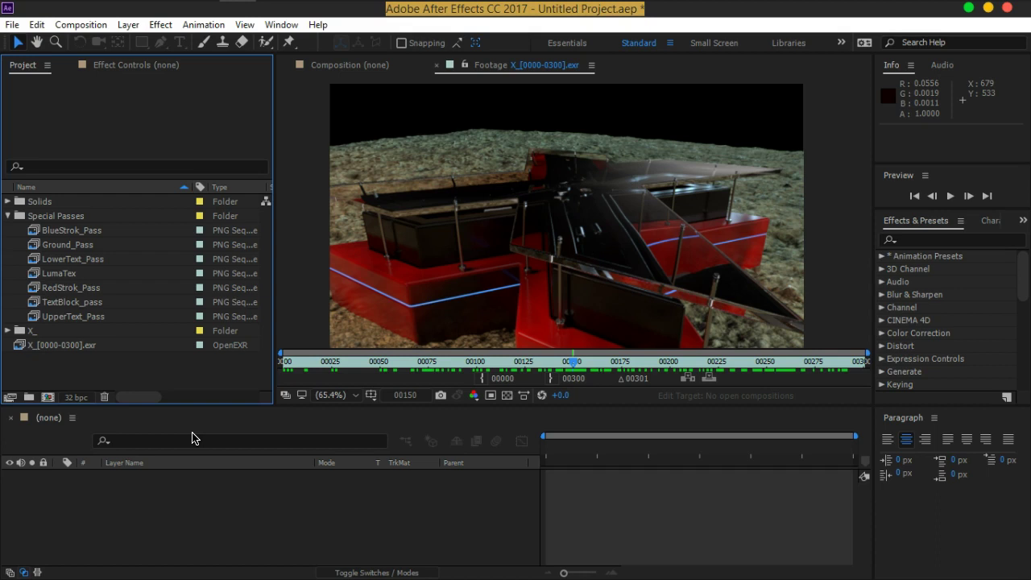
{"action": "left_click", "coordinate": [163, 395]}
{"action": "left_click", "coordinate": [141, 394]}
{"action": "left_click", "coordinate": [69, 348]}
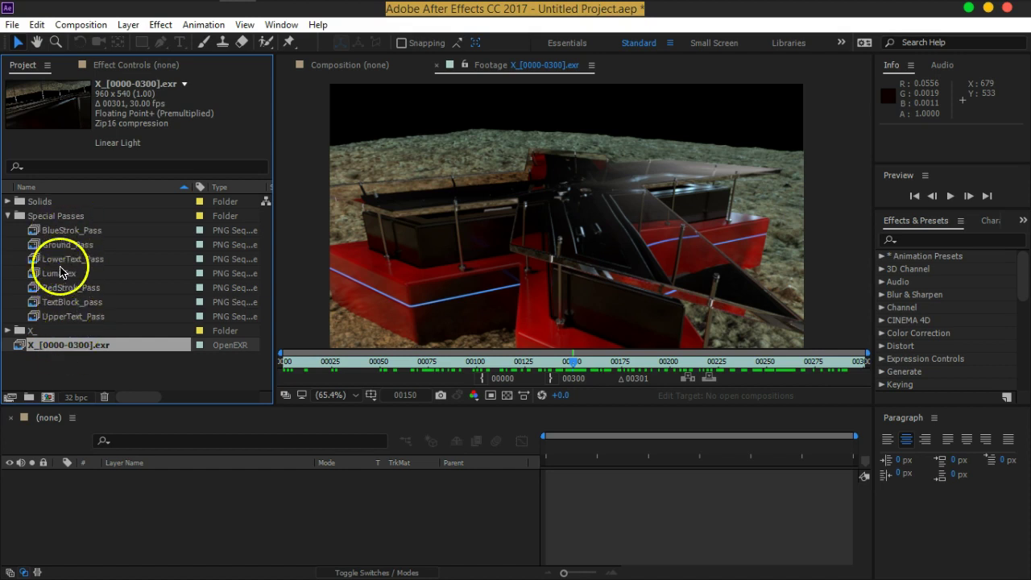
Collapse the Special Passes folder, expand the X_ folder and review the ambient, diffuse, refl, refr and shadow sequences inside.
{"action": "left_click", "coordinate": [8, 217]}
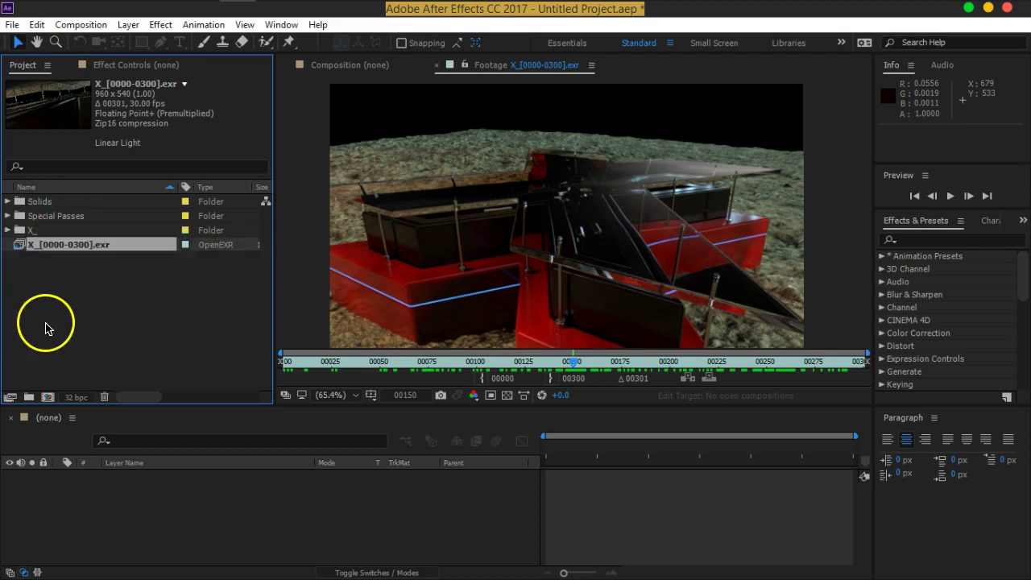
{"action": "left_click", "coordinate": [6, 232]}
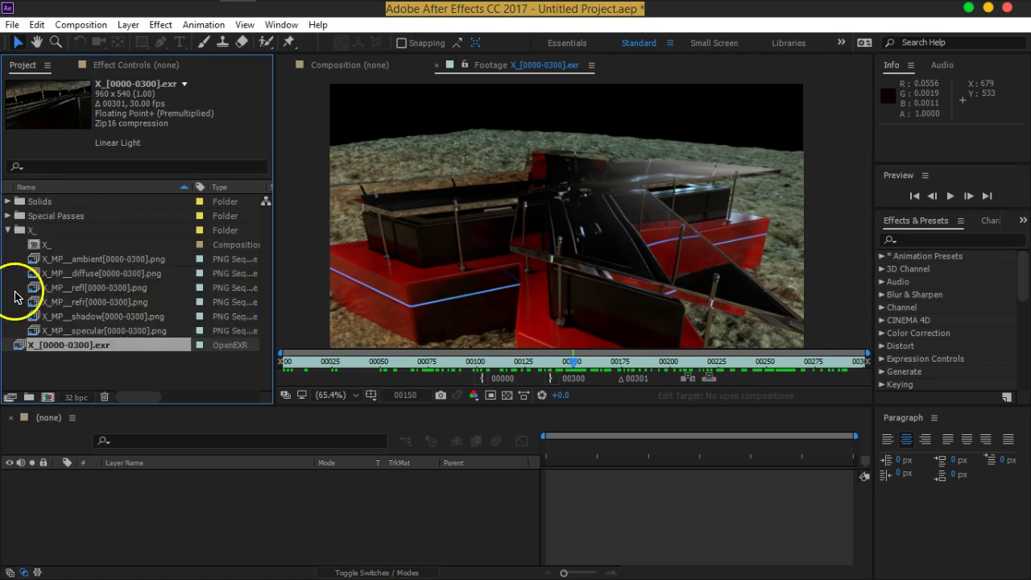
{"action": "left_click", "coordinate": [79, 260]}
{"action": "left_click", "coordinate": [78, 275]}
{"action": "left_click", "coordinate": [80, 288]}
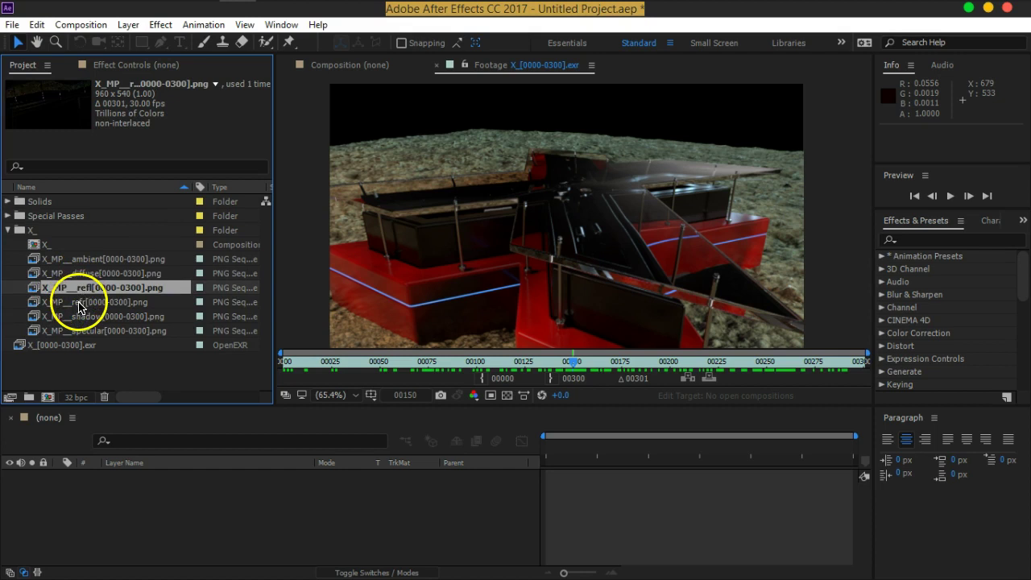
{"action": "left_click", "coordinate": [80, 302]}
{"action": "left_click", "coordinate": [82, 318]}
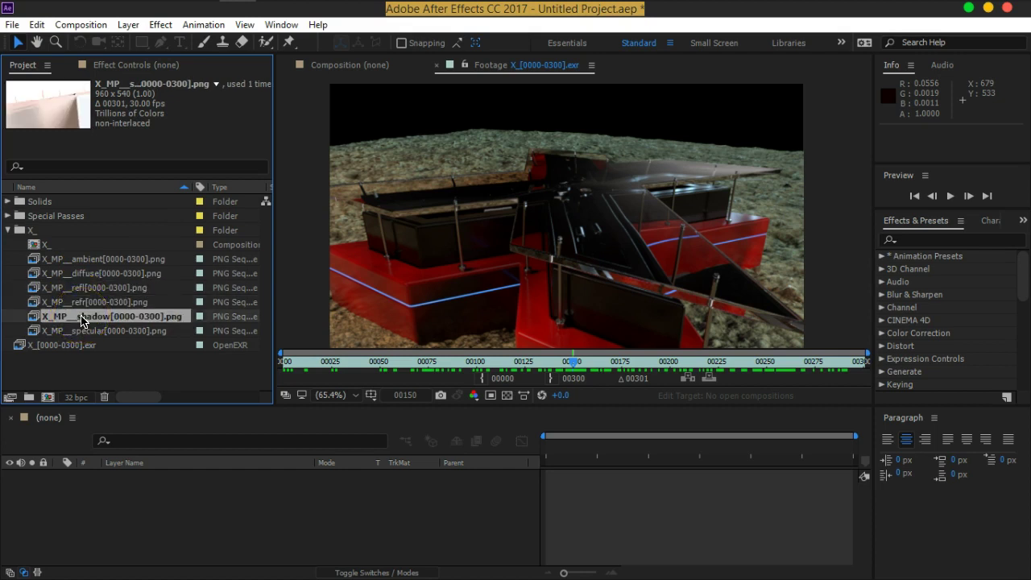
{"action": "left_click", "coordinate": [116, 348]}
{"action": "left_click", "coordinate": [121, 369]}
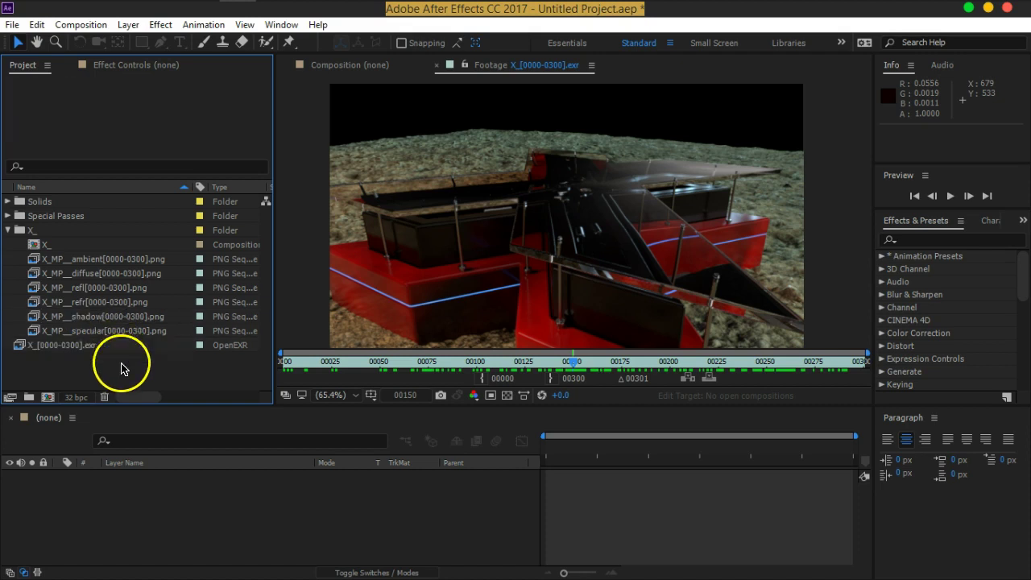
{"action": "left_click", "coordinate": [92, 261]}
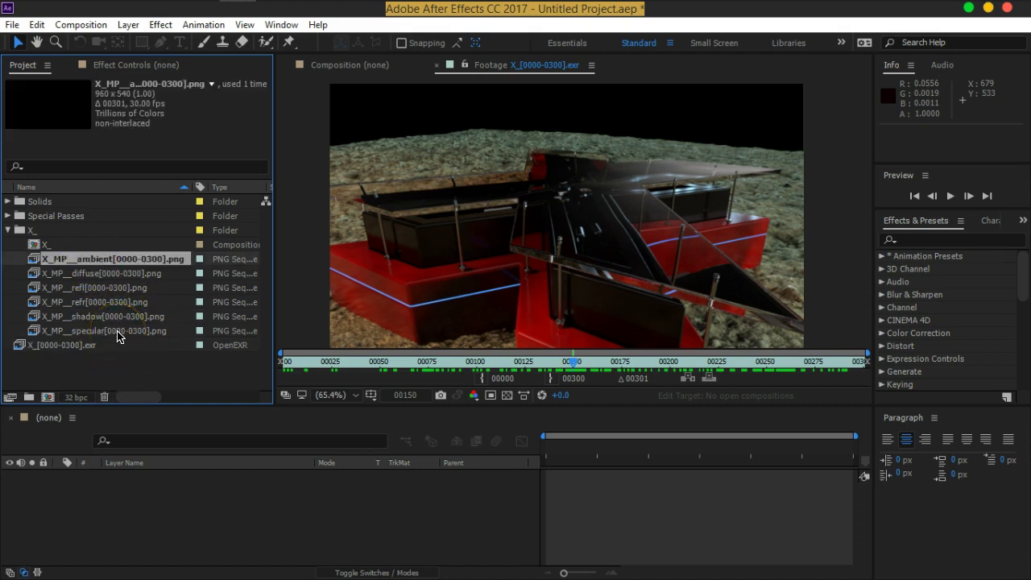
{"action": "left_click", "coordinate": [109, 363]}
{"action": "left_click", "coordinate": [89, 313]}
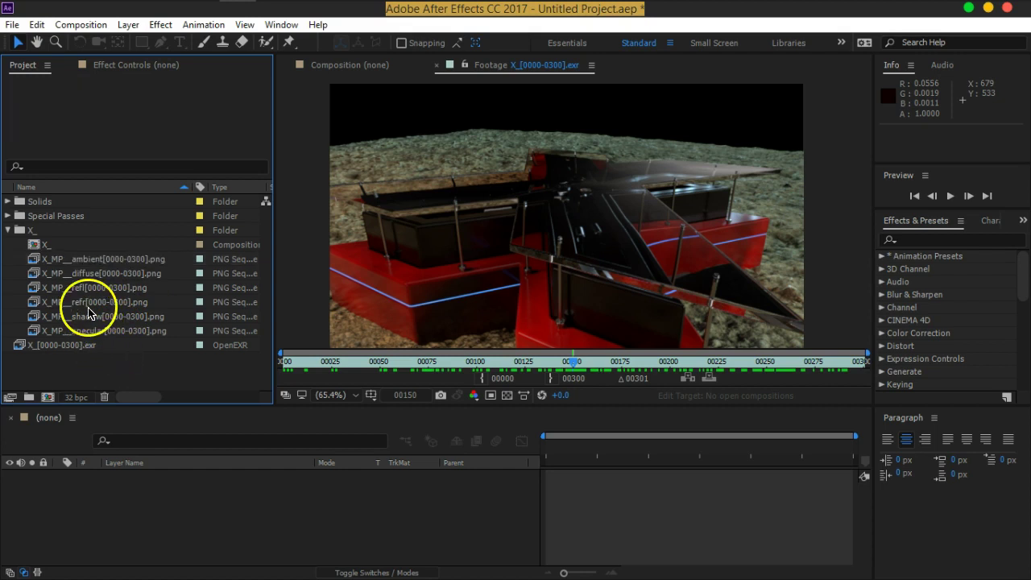
Create a new composition from X_MP__diffuse[0000-0300].png and move the current time to frame 243.
{"action": "left_click", "coordinate": [37, 278]}
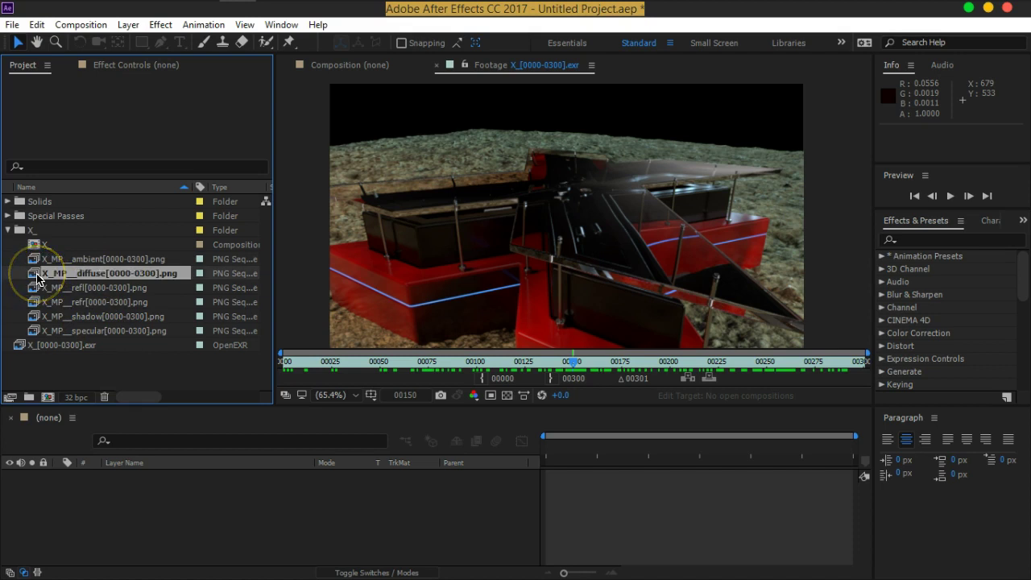
{"action": "left_click_drag", "start_coordinate": [37, 278], "coordinate": [49, 399]}
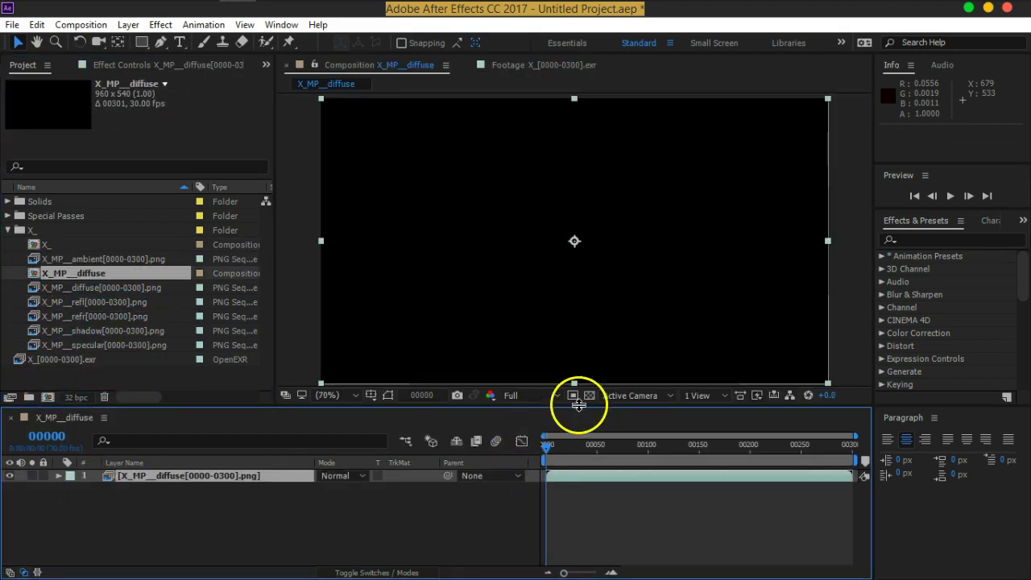
{"action": "left_click_drag", "start_coordinate": [547, 453], "coordinate": [796, 449]}
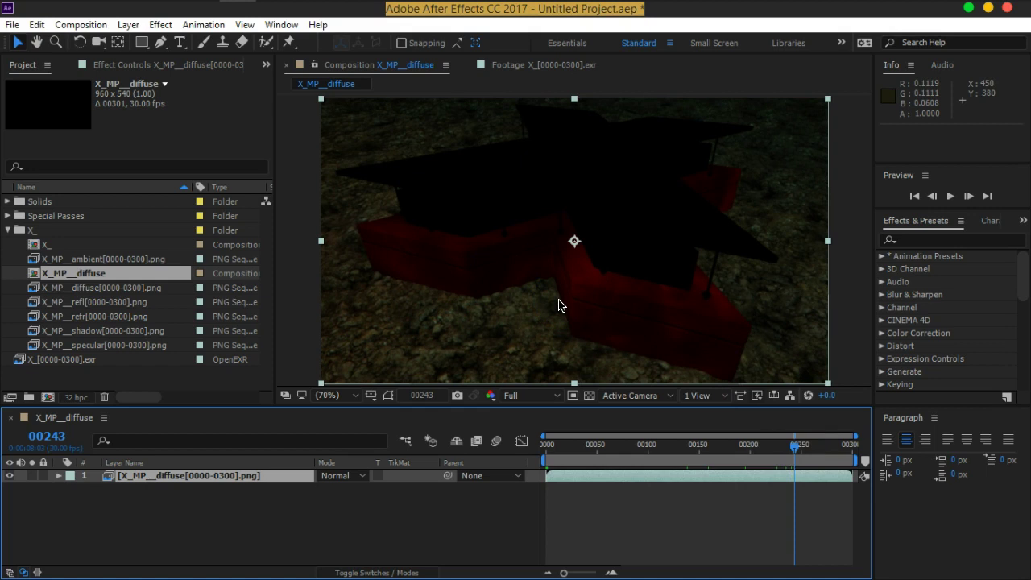
Move the X_MP__diffuse composition out of the X_ folder to the project's root level and rename it as Passes.
{"action": "left_click_drag", "start_coordinate": [258, 298], "coordinate": [76, 380]}
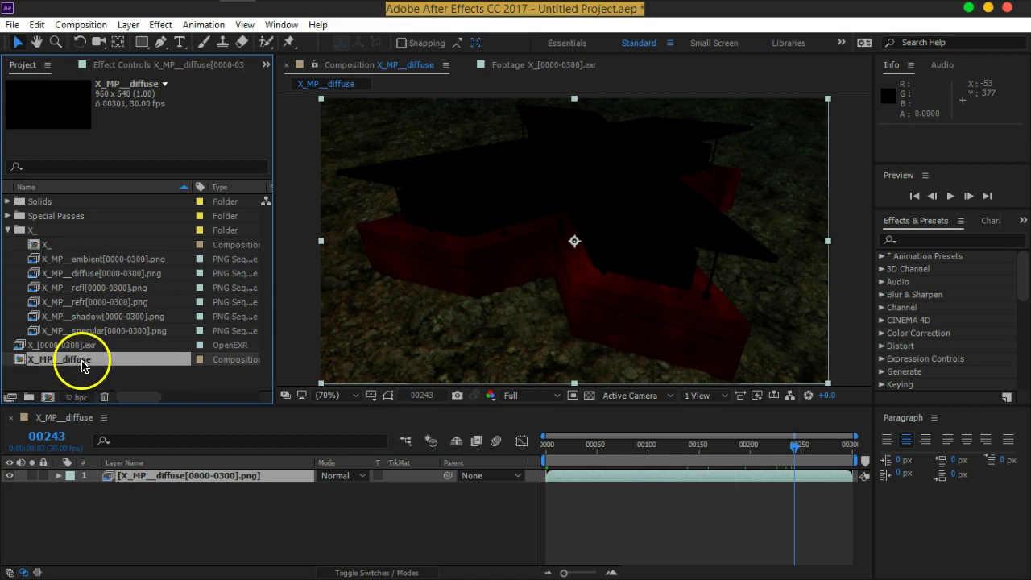
{"action": "key", "text": "Return"}
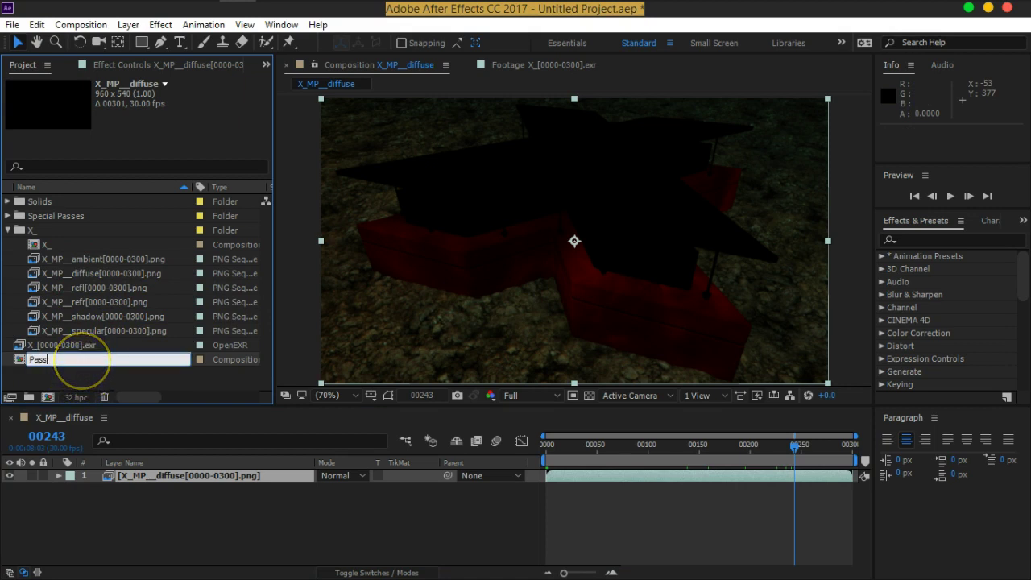
{"action": "key", "text": "Return"}
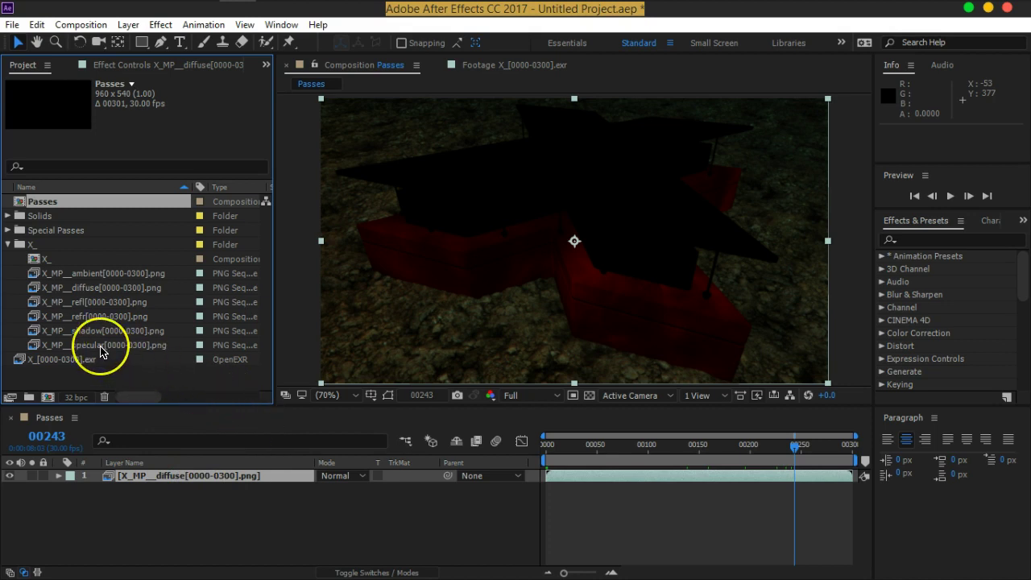
Add X_MP__refl[0000-0300].png above the diffuse layer in the Passes composition and set its blending mode to Add.
{"action": "left_click_drag", "start_coordinate": [100, 350], "coordinate": [151, 475]}
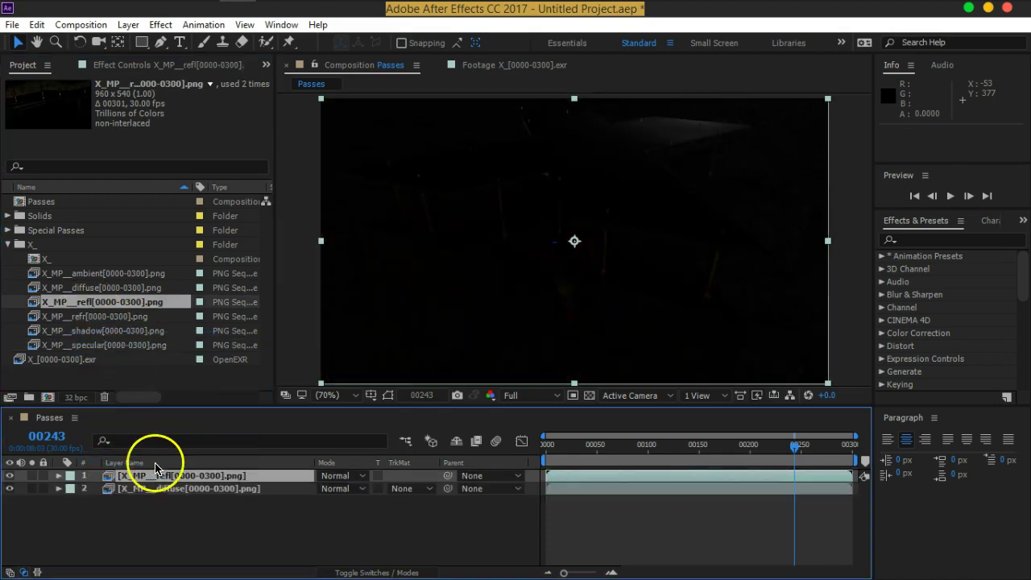
{"action": "left_click", "coordinate": [335, 476]}
{"action": "left_click", "coordinate": [382, 249]}
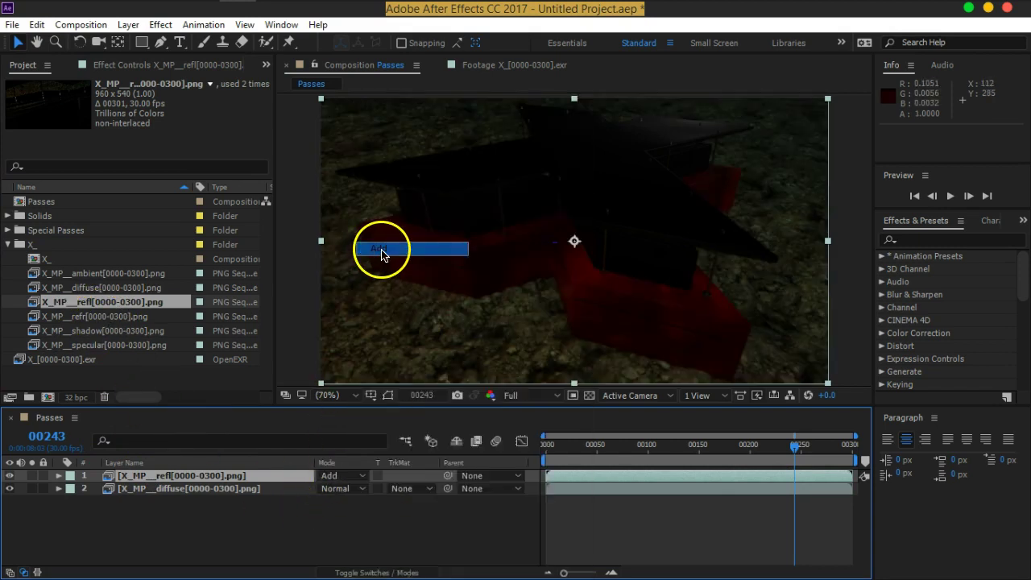
Add X_MP__refr[0000-0300].png as the topmost layer of the Passes composition and set its blending mode to Add.
{"action": "left_click_drag", "start_coordinate": [99, 319], "coordinate": [196, 475]}
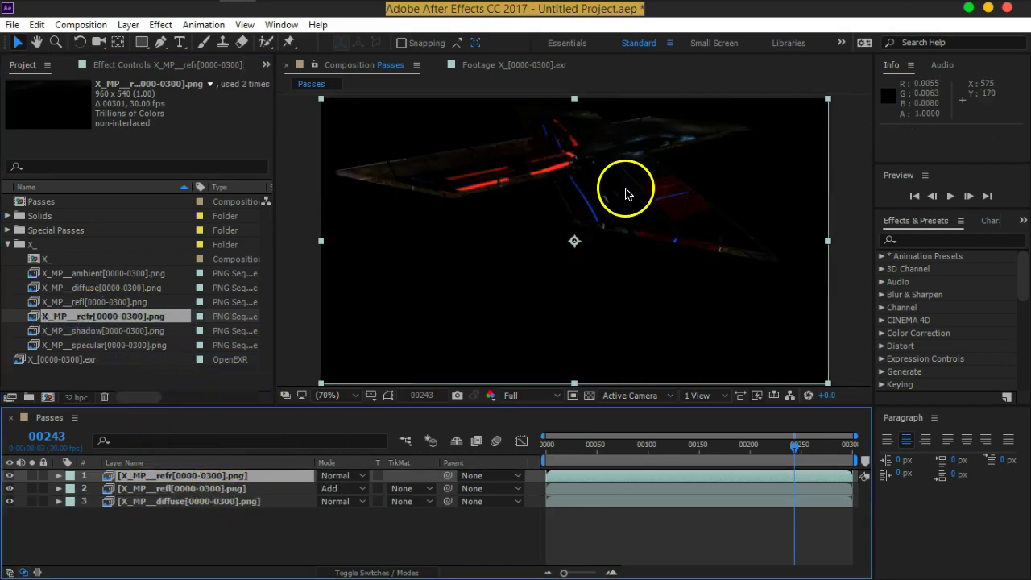
{"action": "left_click", "coordinate": [338, 476]}
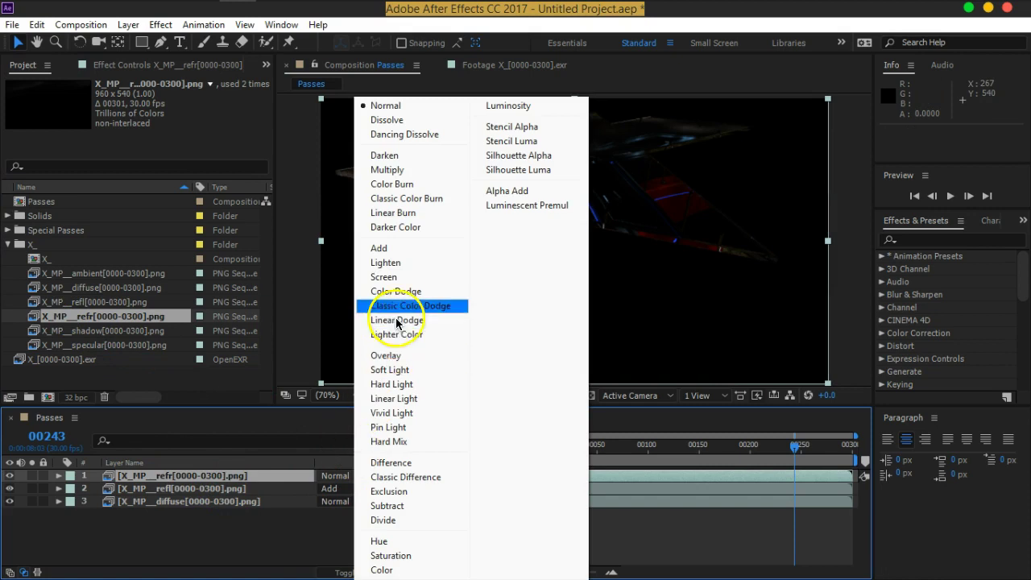
{"action": "left_click", "coordinate": [383, 248]}
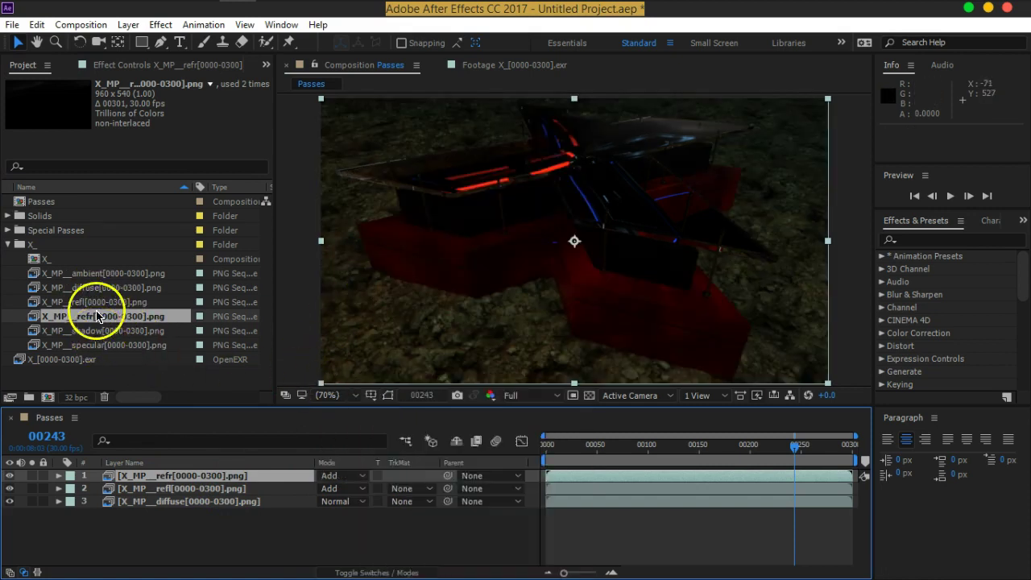
Add X_MP__ambient[0000-0300].png above the refr layer in the Passes composition and set its blending mode to Add.
{"action": "left_click_drag", "start_coordinate": [91, 278], "coordinate": [288, 478]}
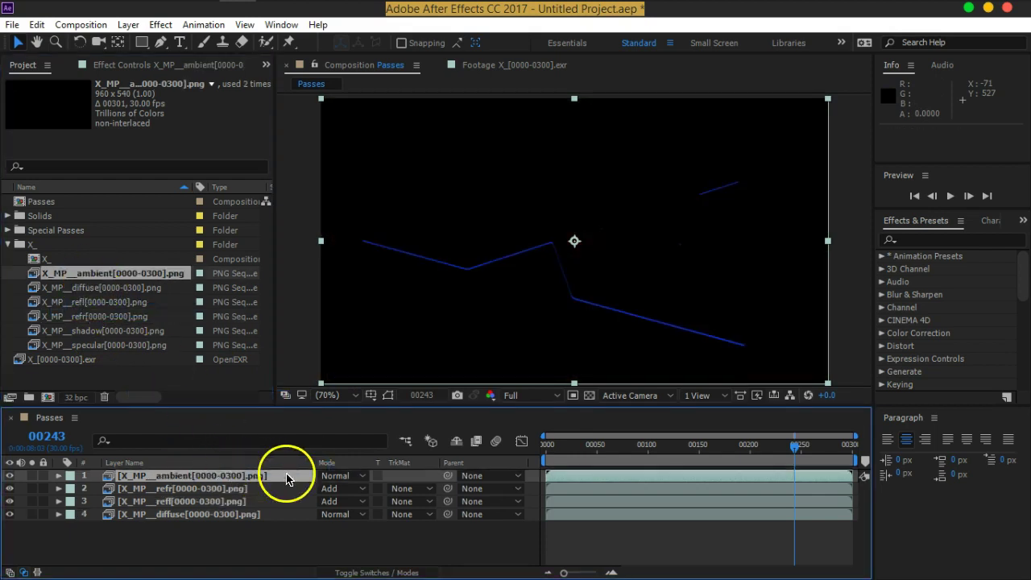
{"action": "left_click", "coordinate": [334, 476]}
{"action": "left_click", "coordinate": [385, 252]}
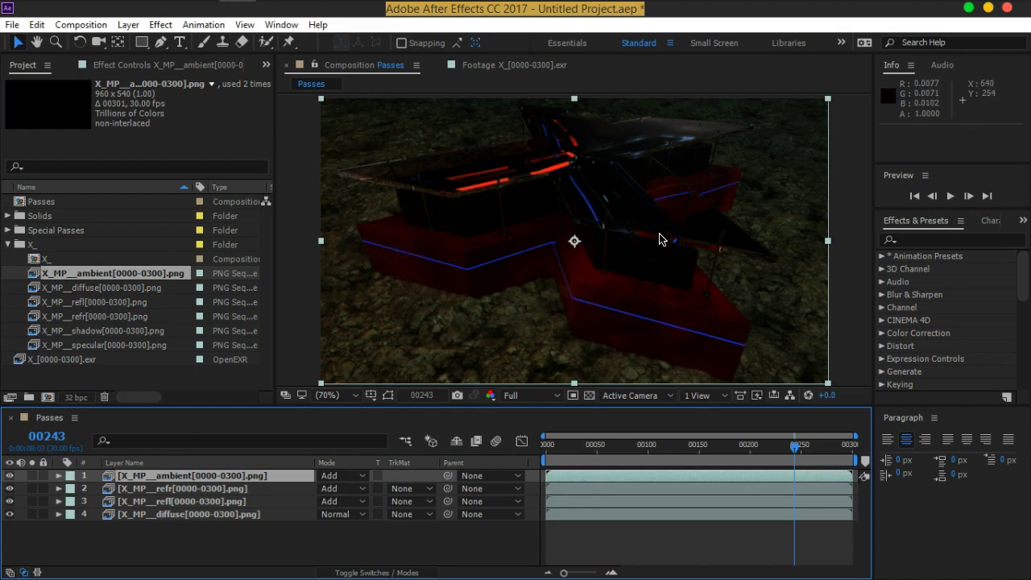
{"action": "left_click", "coordinate": [662, 238]}
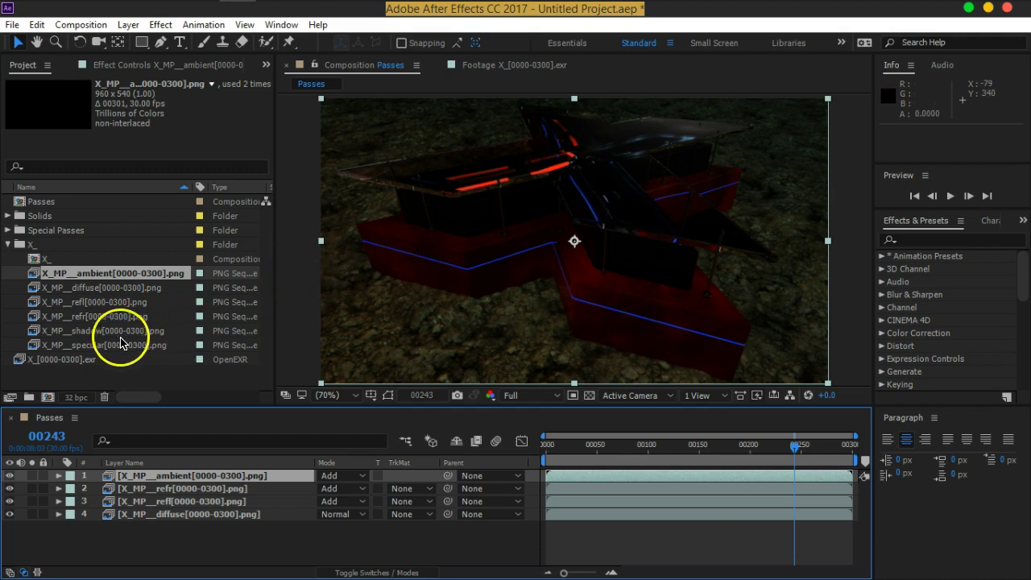
Add X_MP__specular[0000-0300].png above the ambient layer in the Passes composition and set its blending mode to Add.
{"action": "left_click_drag", "start_coordinate": [99, 346], "coordinate": [196, 476]}
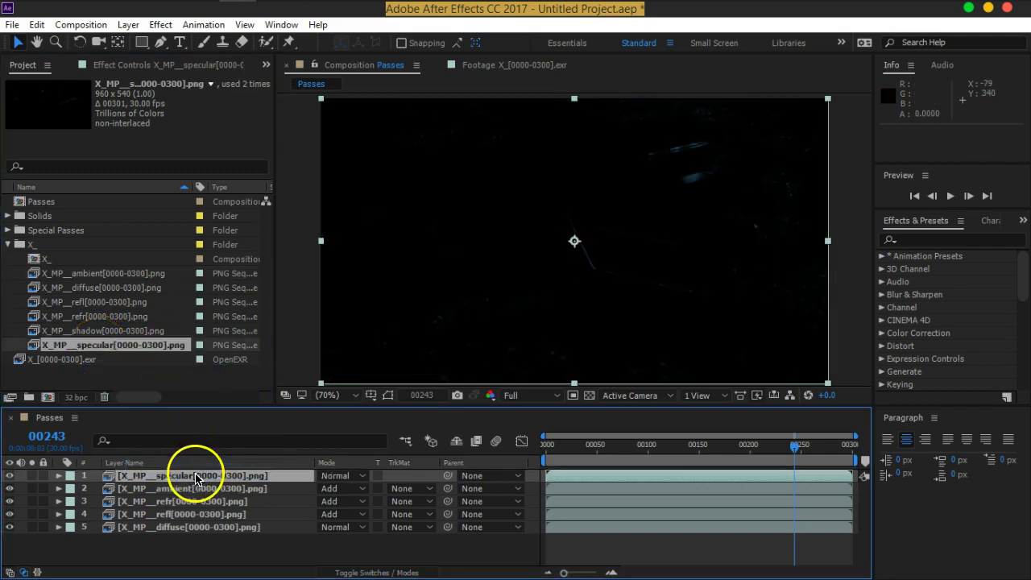
{"action": "left_click", "coordinate": [330, 477]}
{"action": "left_click", "coordinate": [390, 251]}
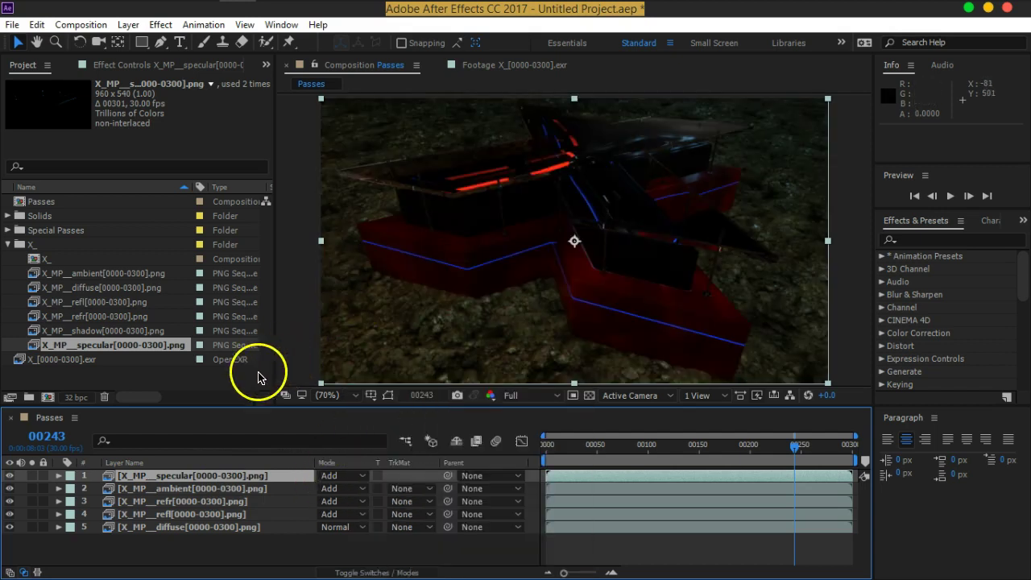
Add X_MP__shadow[0000-0300].png above the specular layer in the Passes composition and set its blending mode to Multiply.
{"action": "left_click_drag", "start_coordinate": [110, 330], "coordinate": [194, 473]}
{"action": "left_click", "coordinate": [340, 476]}
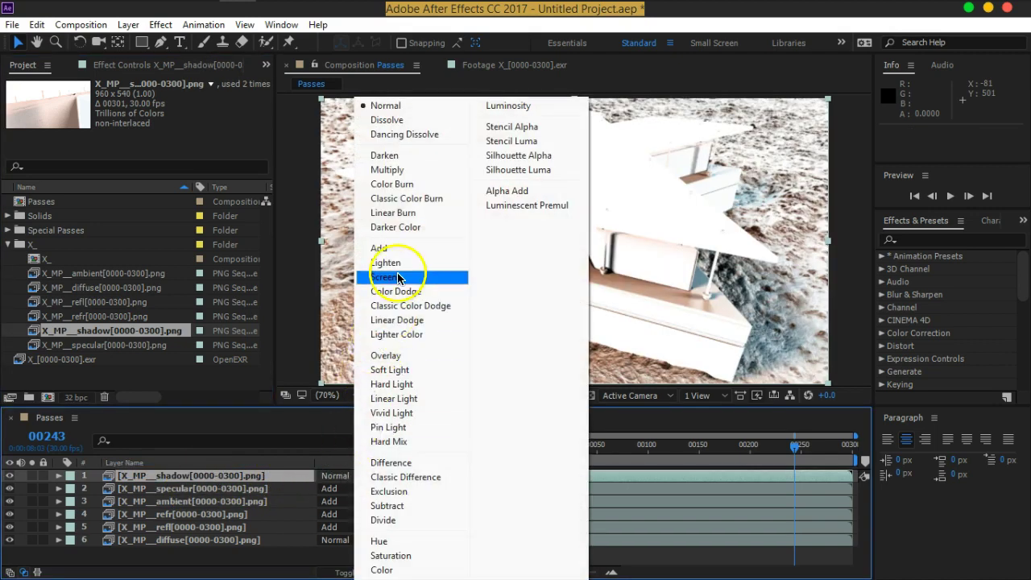
{"action": "left_click", "coordinate": [383, 169]}
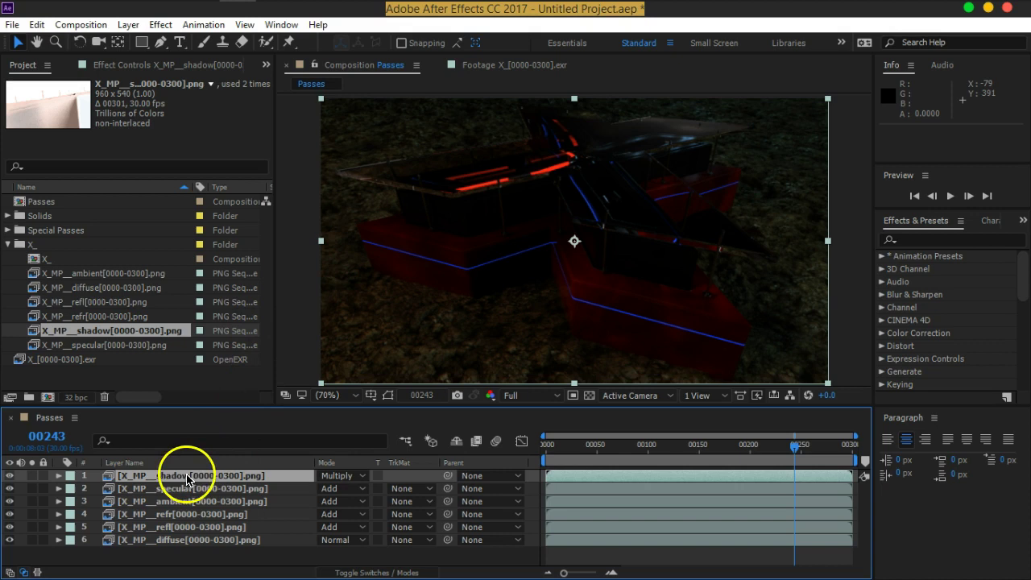
Move the shadow layer down the stack so it sits directly above the diffuse layer, below the refl layer.
{"action": "left_click_drag", "start_coordinate": [169, 481], "coordinate": [174, 529]}
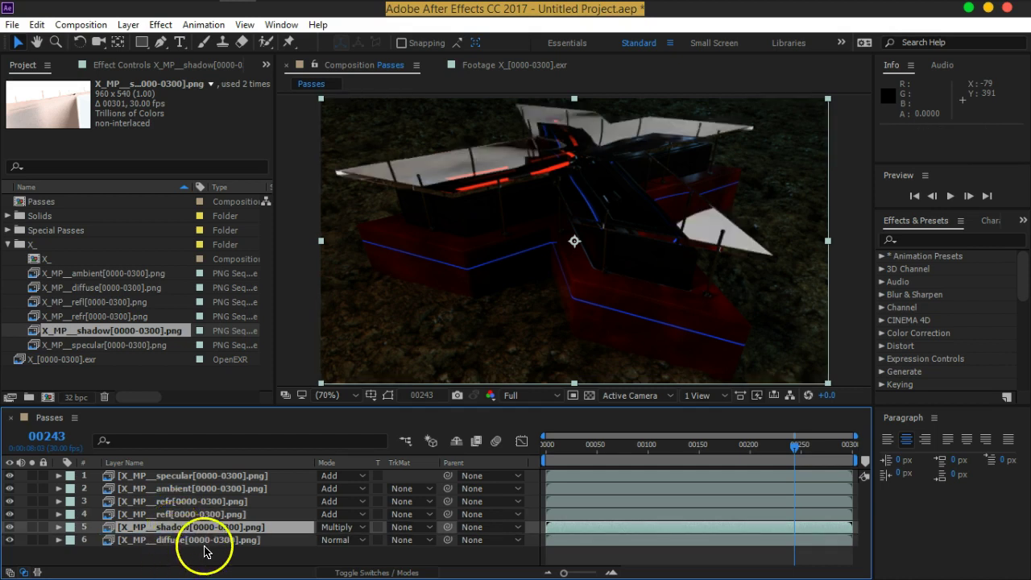
{"action": "left_click", "coordinate": [588, 396]}
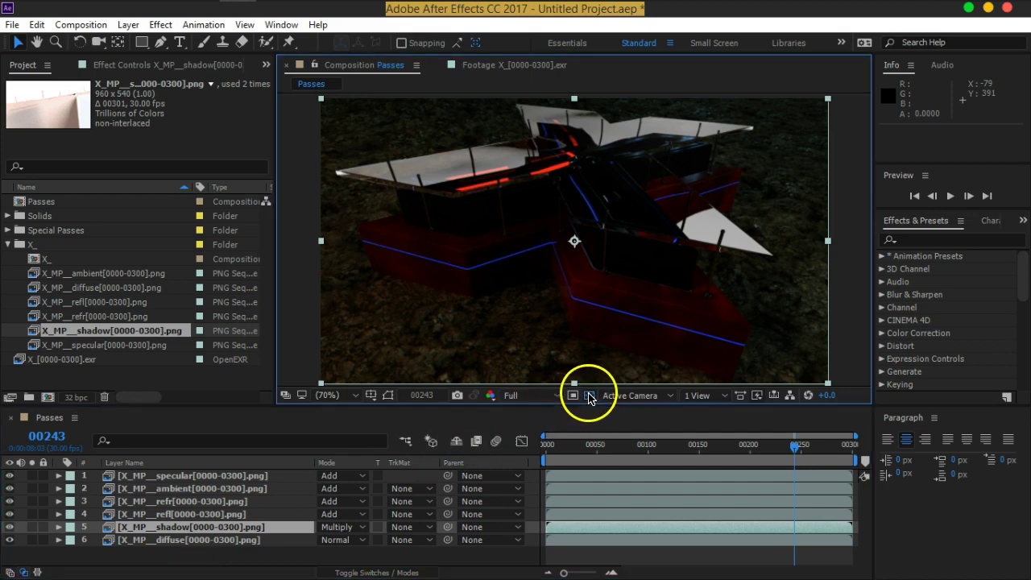
{"action": "left_click", "coordinate": [143, 554]}
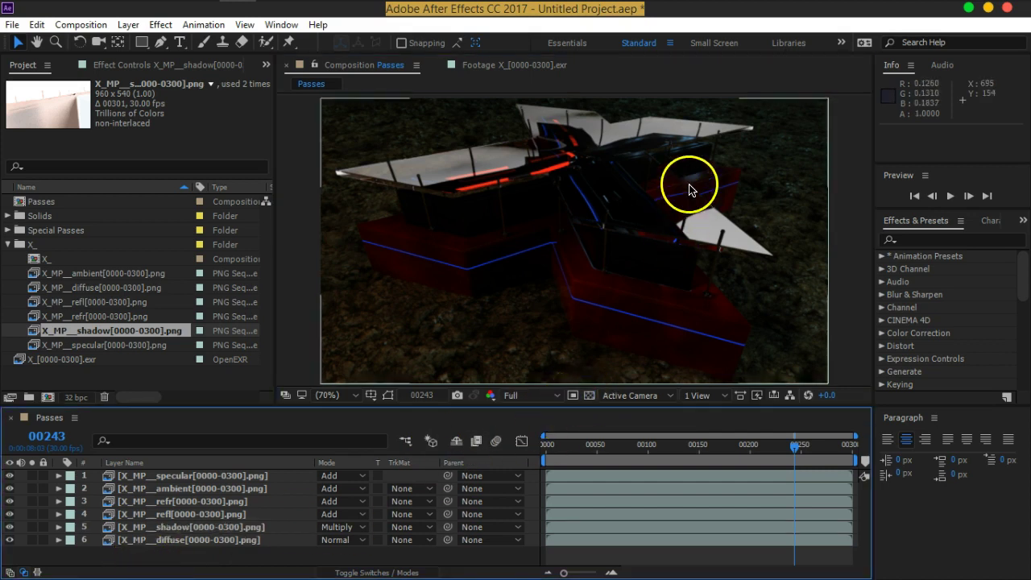
Toggle the shadow layer's visibility off and on several times to compare the composite with and without shadows.
{"action": "left_click", "coordinate": [9, 528]}
{"action": "left_click", "coordinate": [11, 528]}
{"action": "left_click", "coordinate": [10, 529]}
{"action": "left_click", "coordinate": [11, 528]}
{"action": "left_click", "coordinate": [10, 528]}
{"action": "left_click", "coordinate": [10, 528]}
Reduce the shadow layer's opacity to 64% and collapse its properties.
{"action": "left_click", "coordinate": [198, 527]}
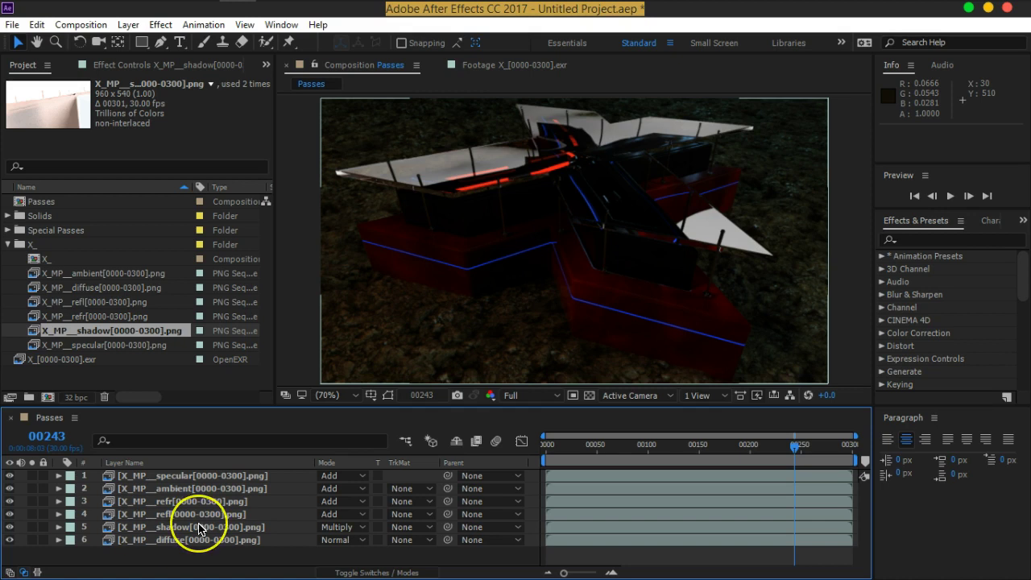
{"action": "key", "text": "t"}
{"action": "mouse_move", "coordinate": [322, 540]}
{"action": "left_mouse_down"}
{"action": "mouse_move", "coordinate": [268, 539]}
{"action": "mouse_move", "coordinate": [339, 529]}
{"action": "mouse_move", "coordinate": [295, 534]}
{"action": "mouse_move", "coordinate": [319, 522]}
{"action": "mouse_move", "coordinate": [305, 525]}
{"action": "mouse_move", "coordinate": [311, 534]}
{"action": "left_mouse_up"}
{"action": "left_click", "coordinate": [57, 531]}
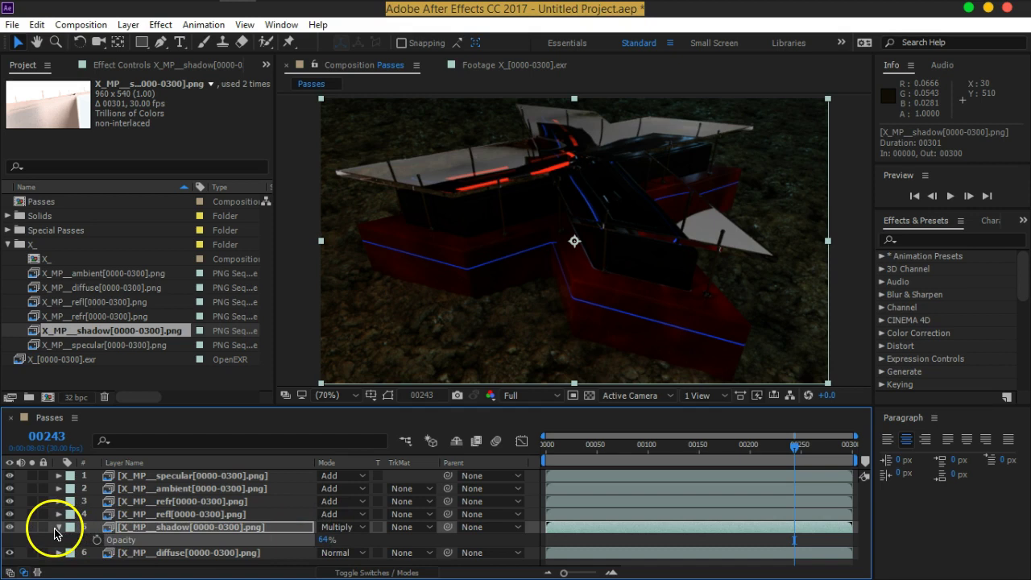
{"action": "left_click", "coordinate": [57, 530]}
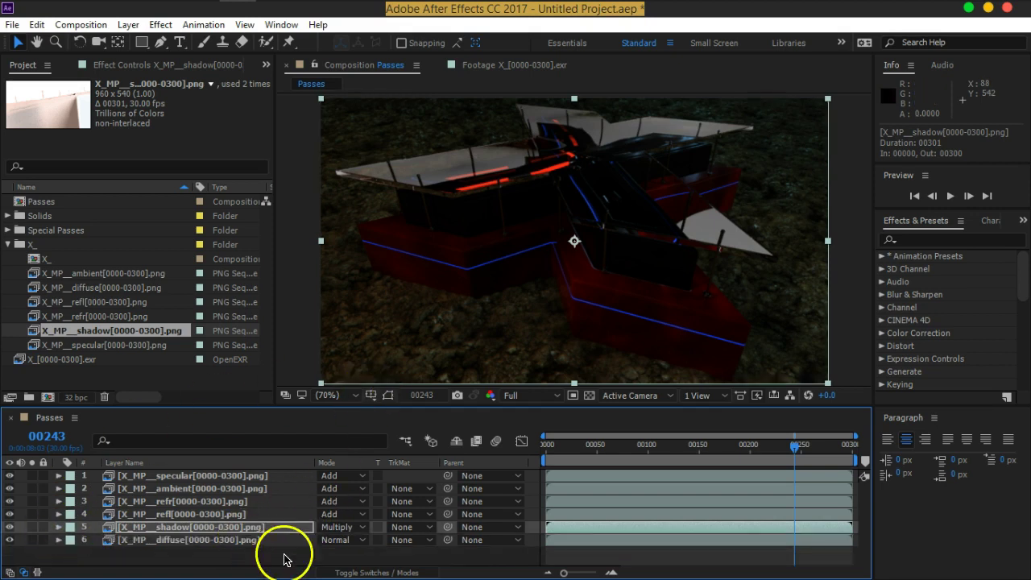
Set the shadow layer's opacity back to 100%, collapse its properties and deselect it.
{"action": "key", "text": "t"}
{"action": "left_click", "coordinate": [324, 540]}
{"action": "type", "text": "100"}
{"action": "key", "text": "Return"}
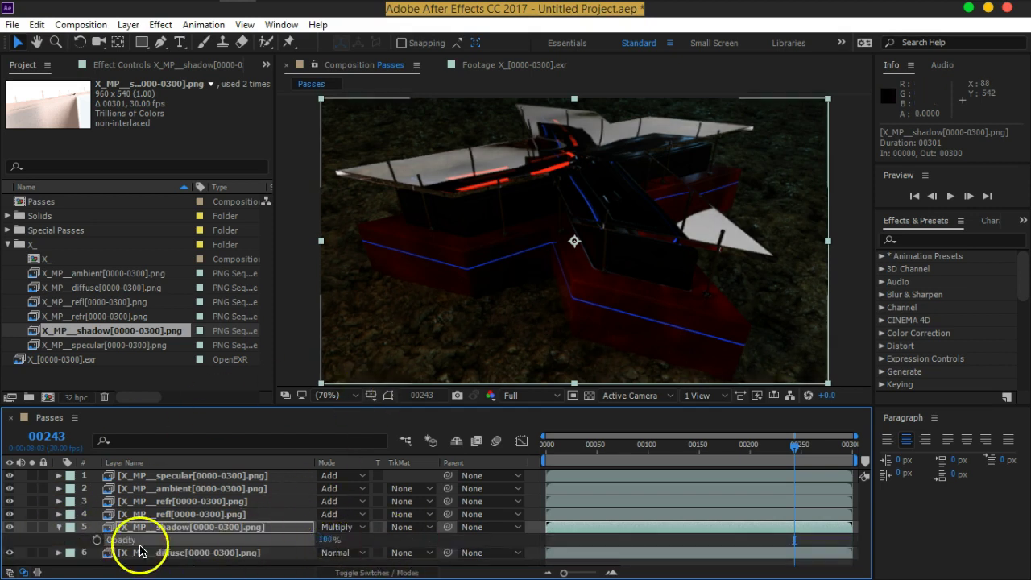
{"action": "left_click", "coordinate": [60, 527]}
{"action": "left_click", "coordinate": [113, 559]}
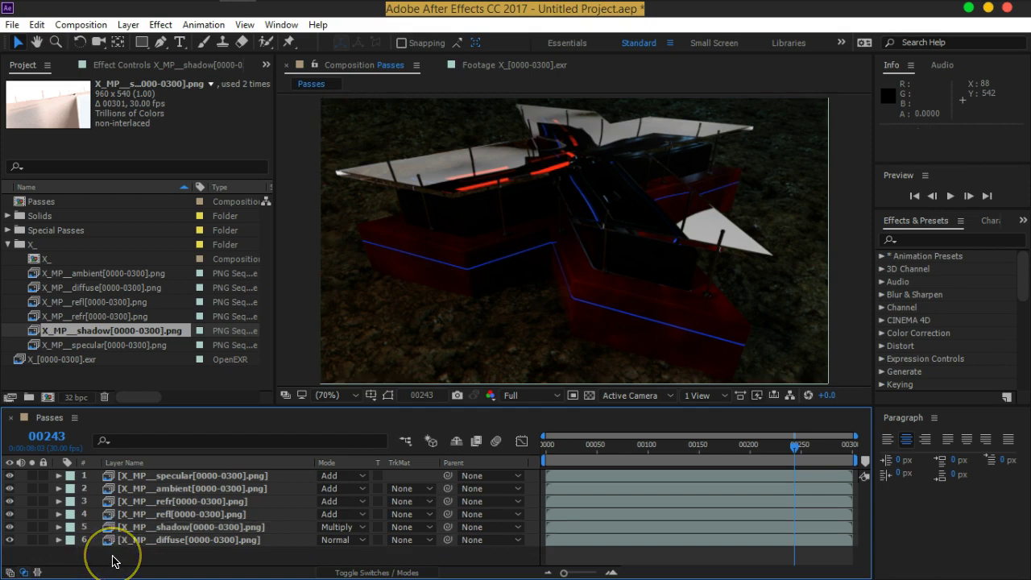
Collapse the X_ folder in the project and expand the Special Passes folder to show its sequences.
{"action": "left_click_drag", "start_coordinate": [106, 528], "coordinate": [107, 489]}
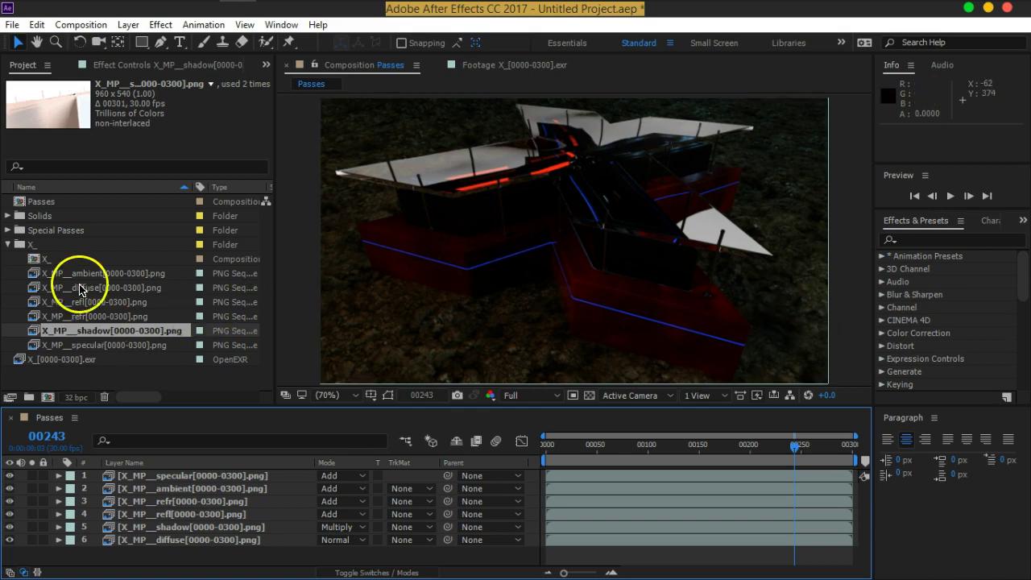
{"action": "left_click", "coordinate": [5, 245]}
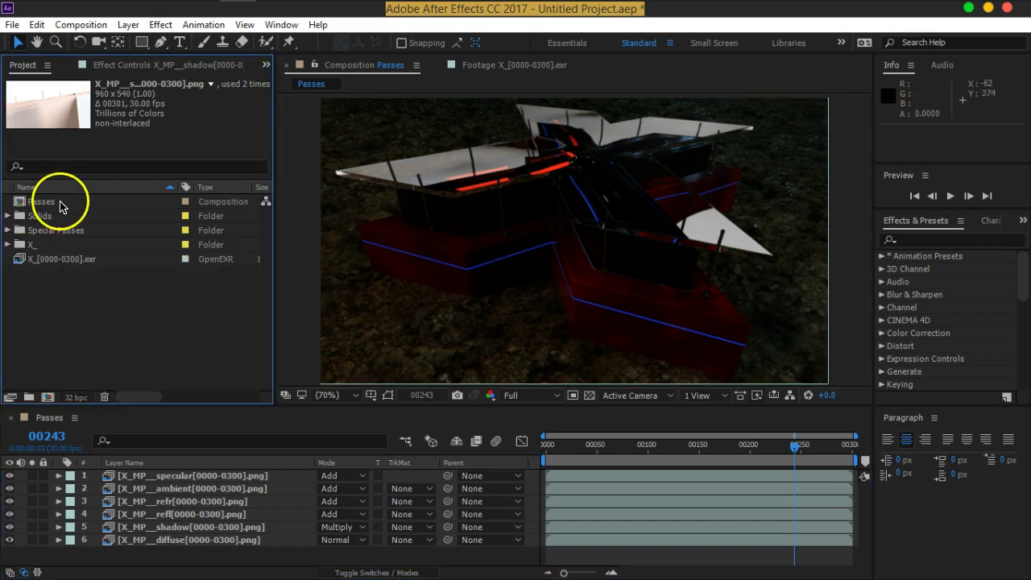
{"action": "left_click", "coordinate": [42, 295]}
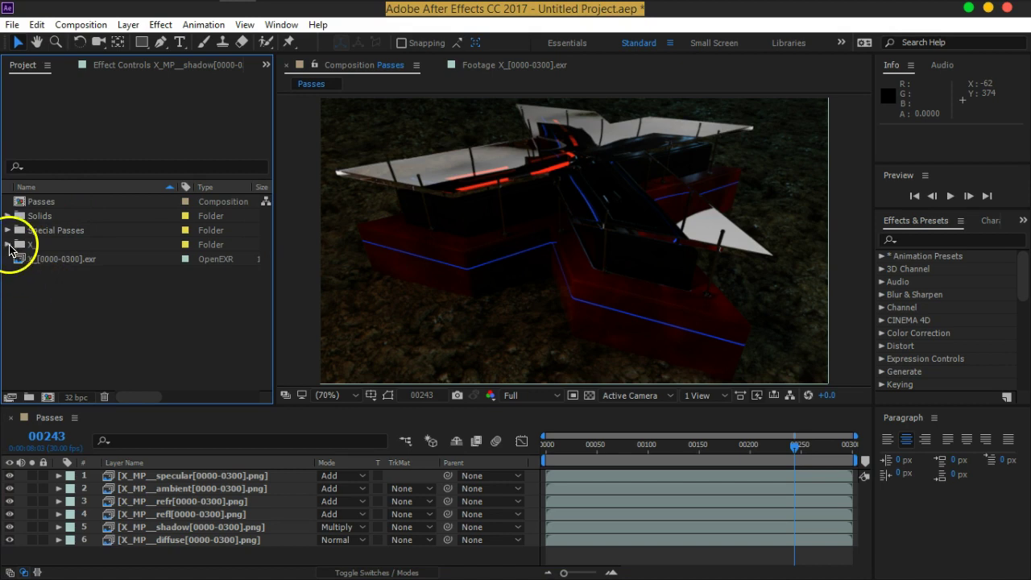
{"action": "left_click", "coordinate": [7, 231]}
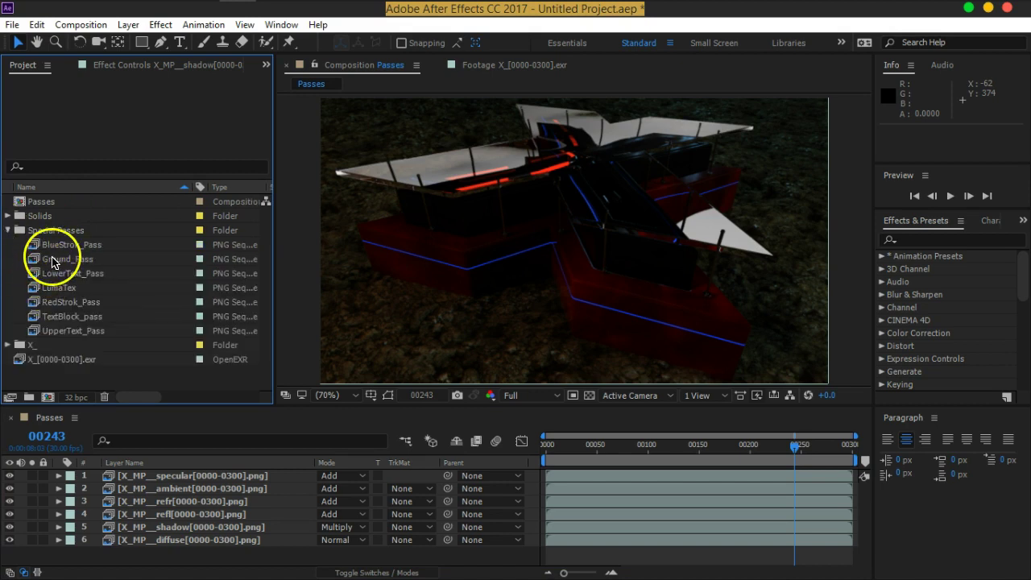
{"action": "left_click", "coordinate": [51, 246]}
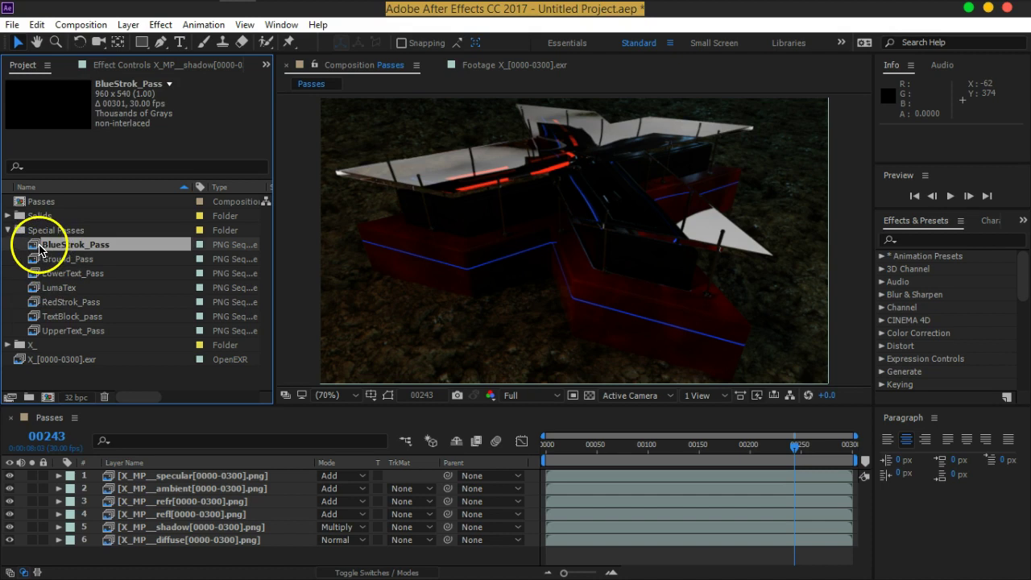
{"action": "left_click", "coordinate": [44, 371]}
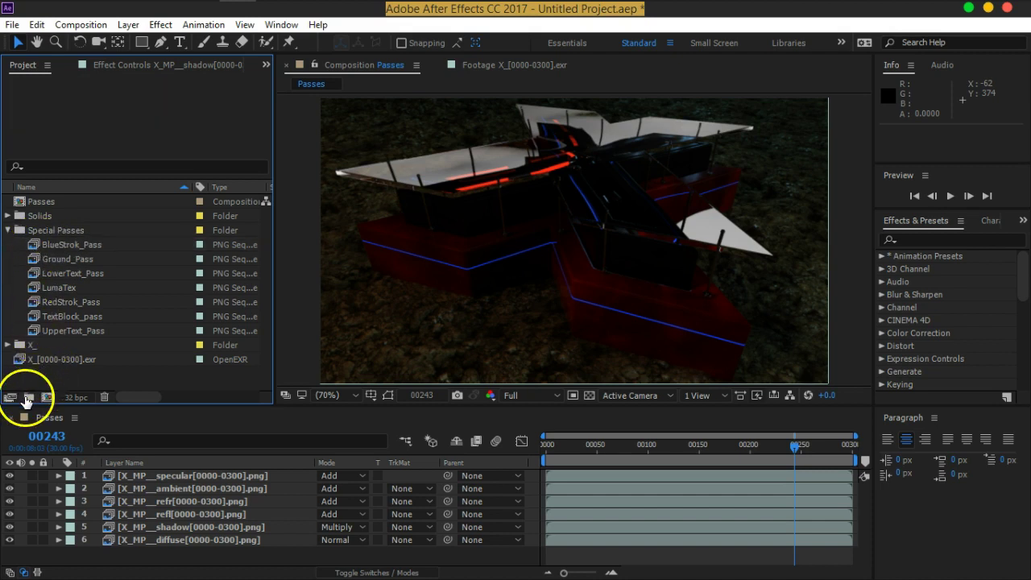
Create a project folder named Pre-Comps and move the Passes composition into it.
{"action": "left_click", "coordinate": [27, 397]}
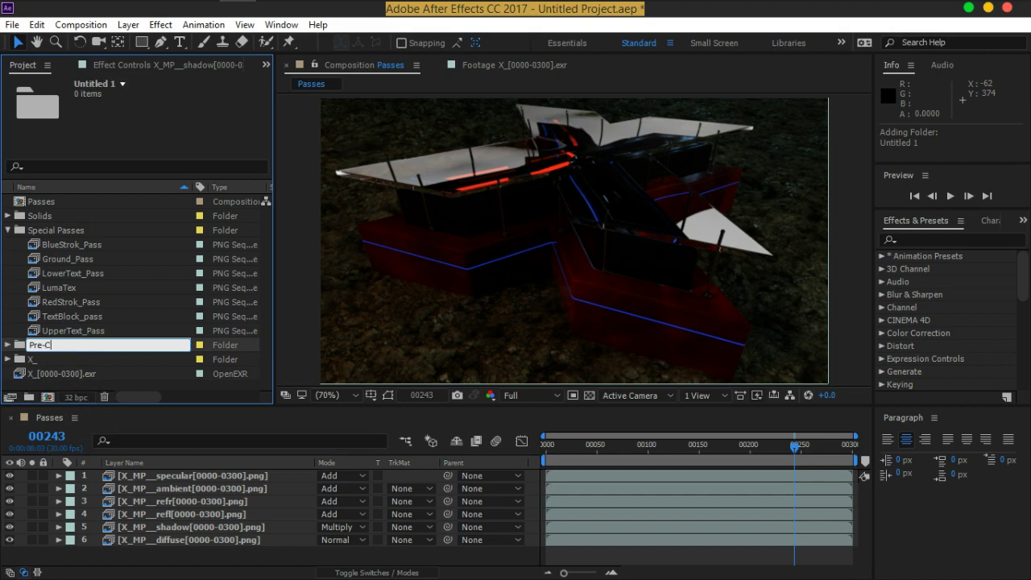
{"action": "type", "text": "Pre-Comps"}
{"action": "key", "text": "Return"}
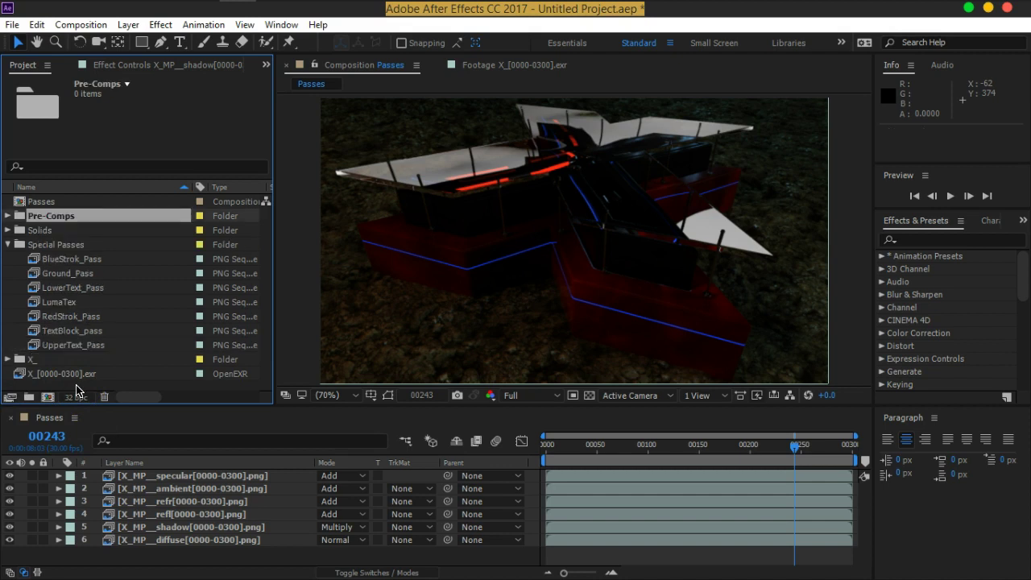
{"action": "left_click_drag", "start_coordinate": [41, 202], "coordinate": [46, 215]}
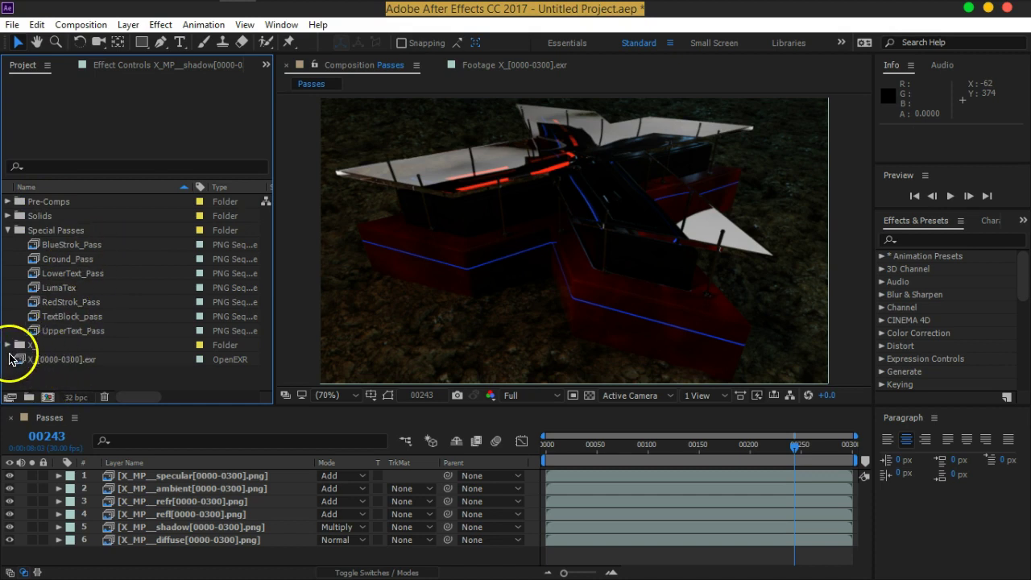
Move the X_ composition out of the X_ folder to the project's root level and rename it as Data_Comp.
{"action": "left_click", "coordinate": [7, 346]}
{"action": "scroll", "coordinate": [8, 352], "scroll_direction": "down", "scroll_amount": 1}
{"action": "left_click", "coordinate": [37, 274]}
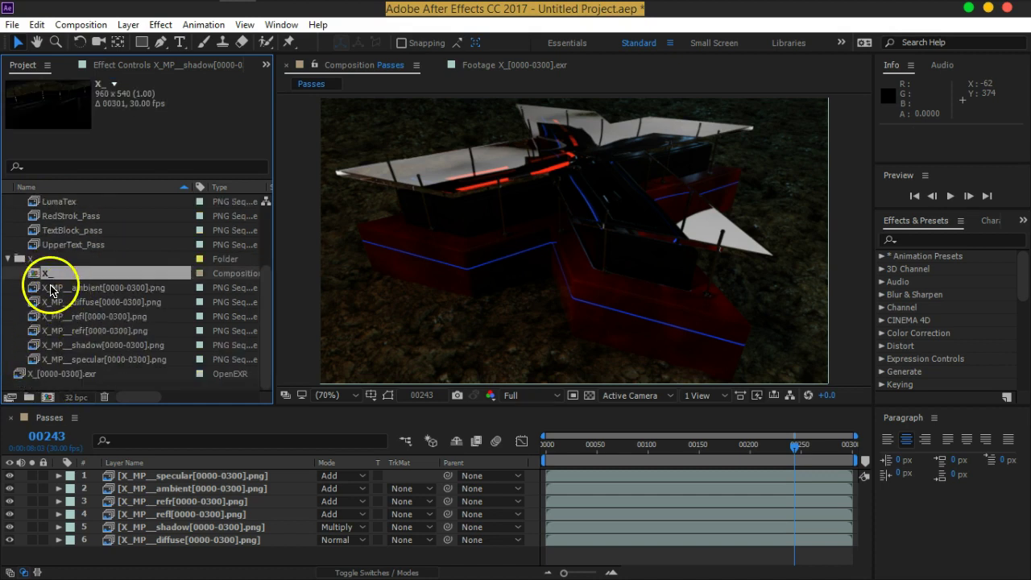
{"action": "left_click_drag", "start_coordinate": [42, 276], "coordinate": [61, 386]}
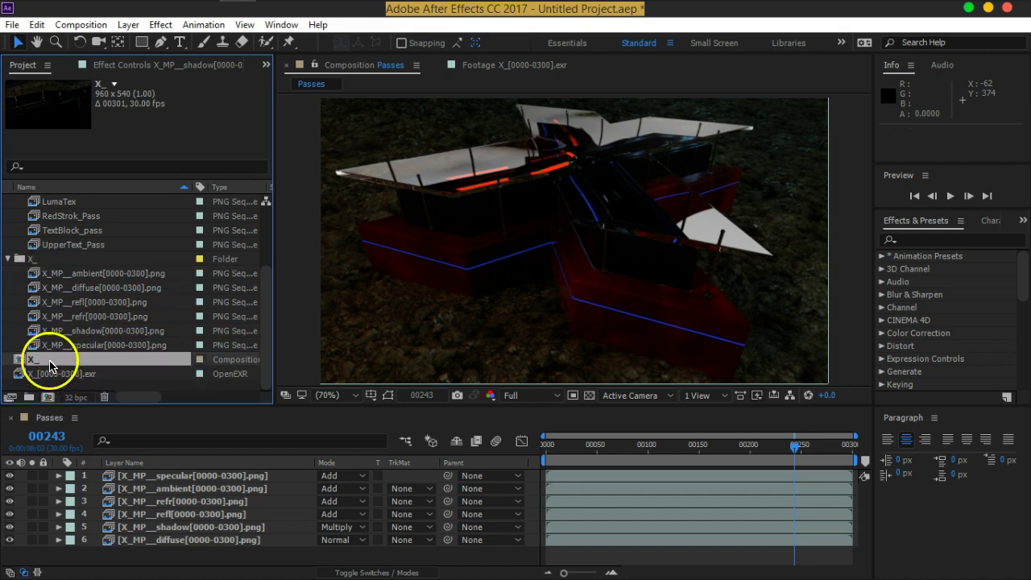
{"action": "key", "text": "Return"}
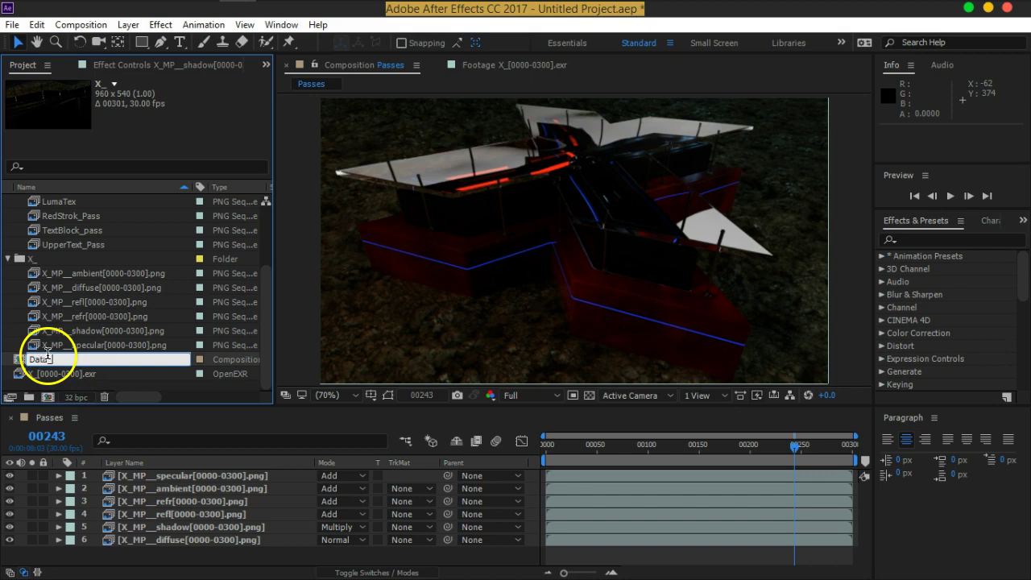
{"action": "type", "text": "Data_Comp"}
{"action": "key", "text": "Return"}
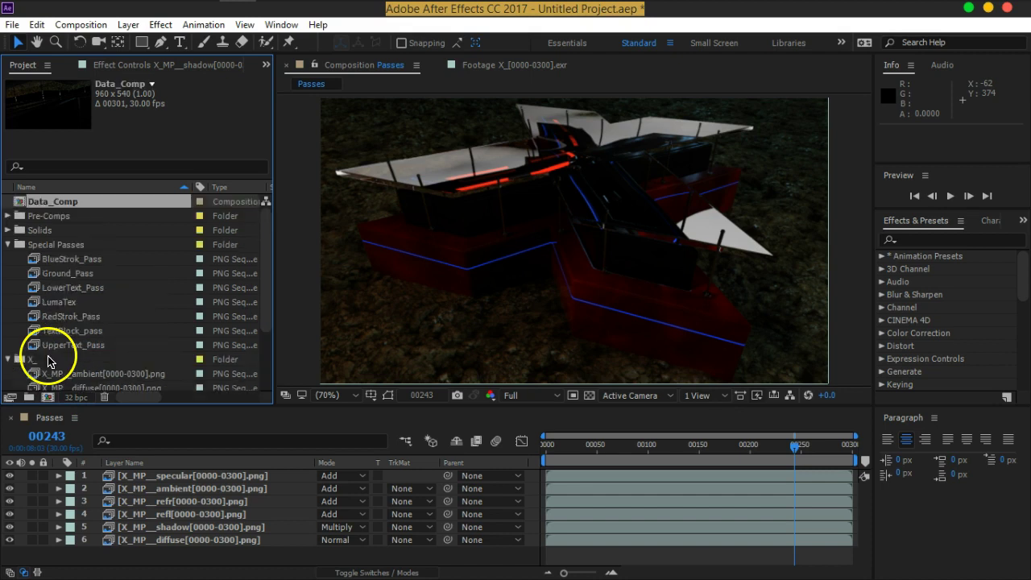
Collapse the X_ folder and leave the Special Passes folder expanded to show its sequences.
{"action": "left_click", "coordinate": [7, 245]}
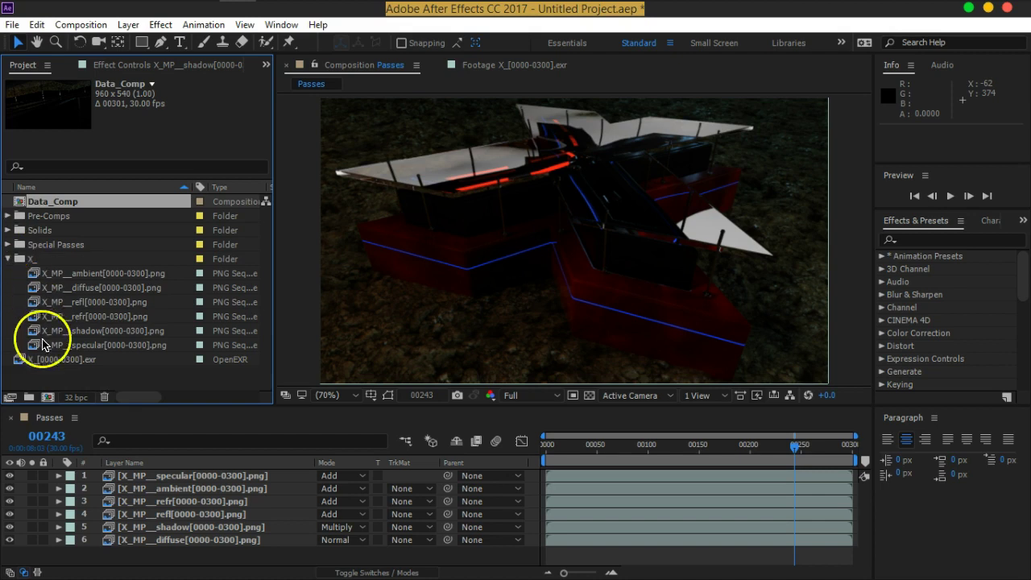
{"action": "left_click", "coordinate": [89, 385]}
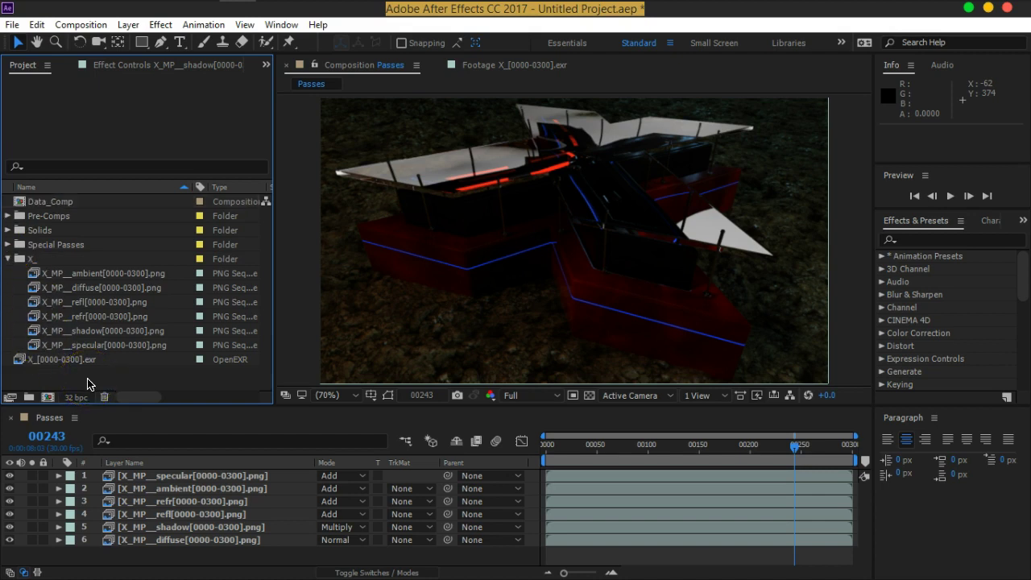
{"action": "left_click", "coordinate": [7, 259]}
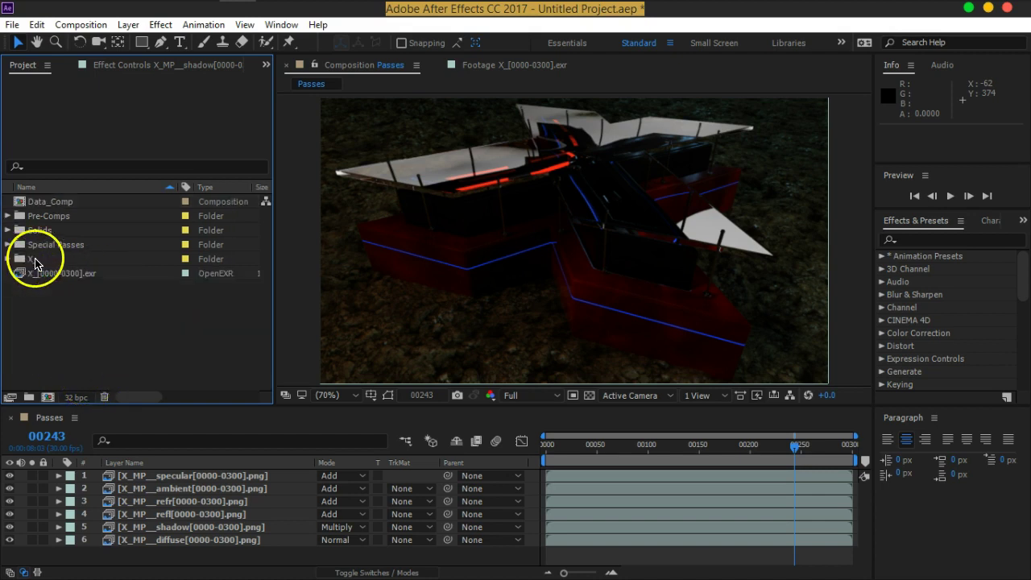
{"action": "left_click", "coordinate": [7, 245]}
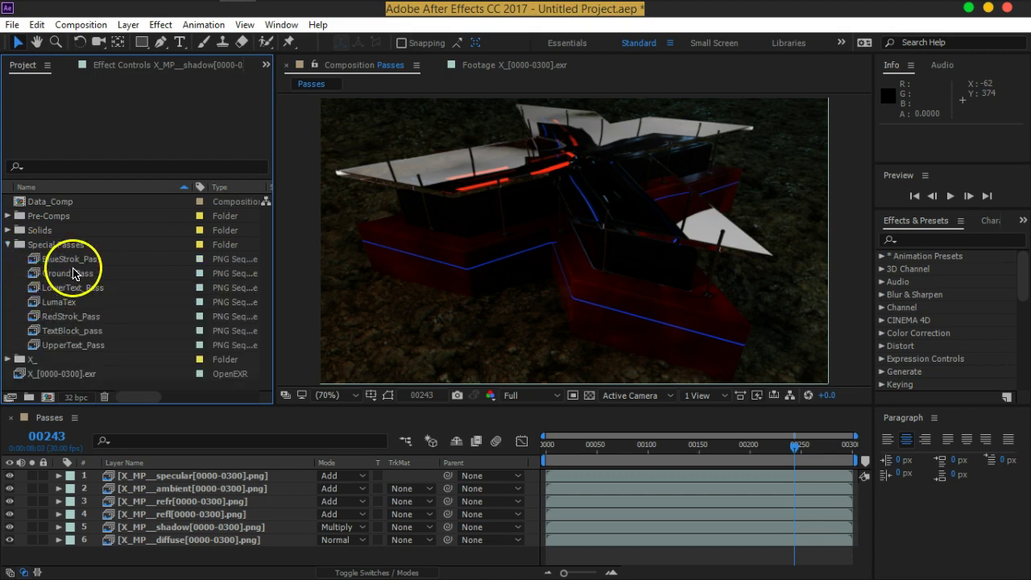
Create a composition from the BlueStrok_Pass sequence and rename it as BlueStrok.
{"action": "left_click", "coordinate": [70, 259]}
{"action": "left_click_drag", "start_coordinate": [36, 264], "coordinate": [48, 399]}
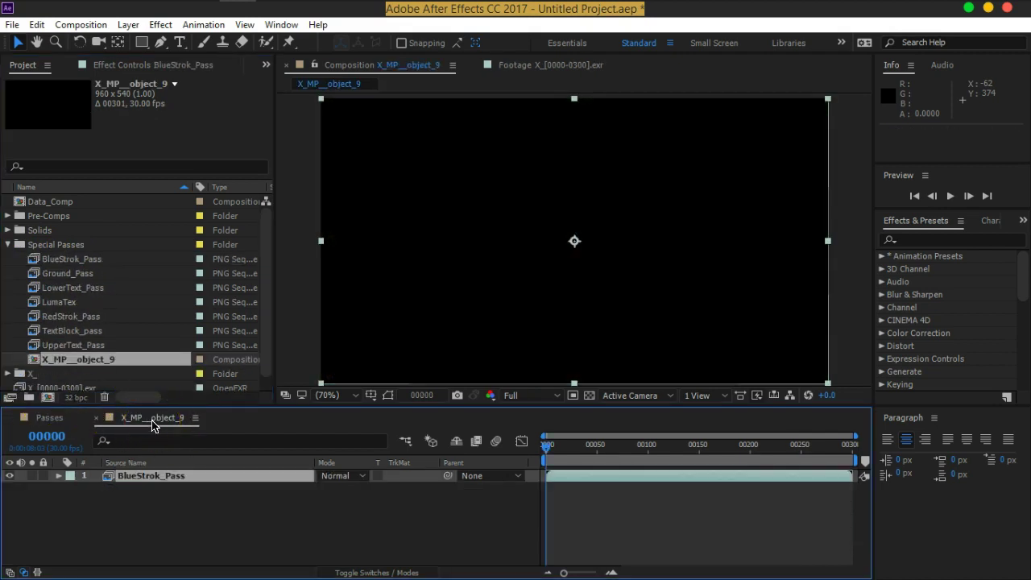
{"action": "left_click", "coordinate": [87, 365]}
{"action": "key", "text": "Return"}
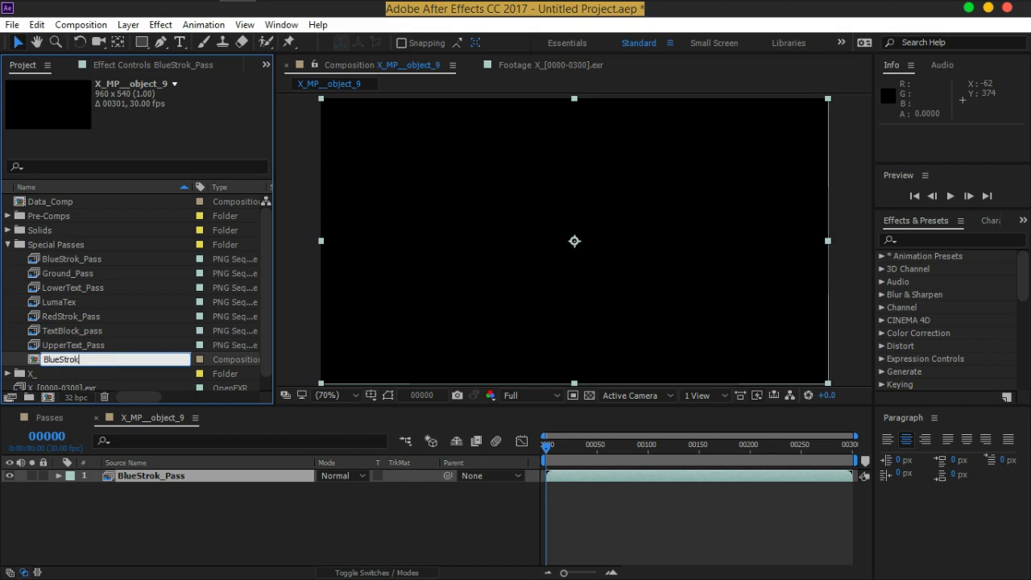
{"action": "type", "text": "BlueStrok"}
{"action": "key", "text": "Return"}
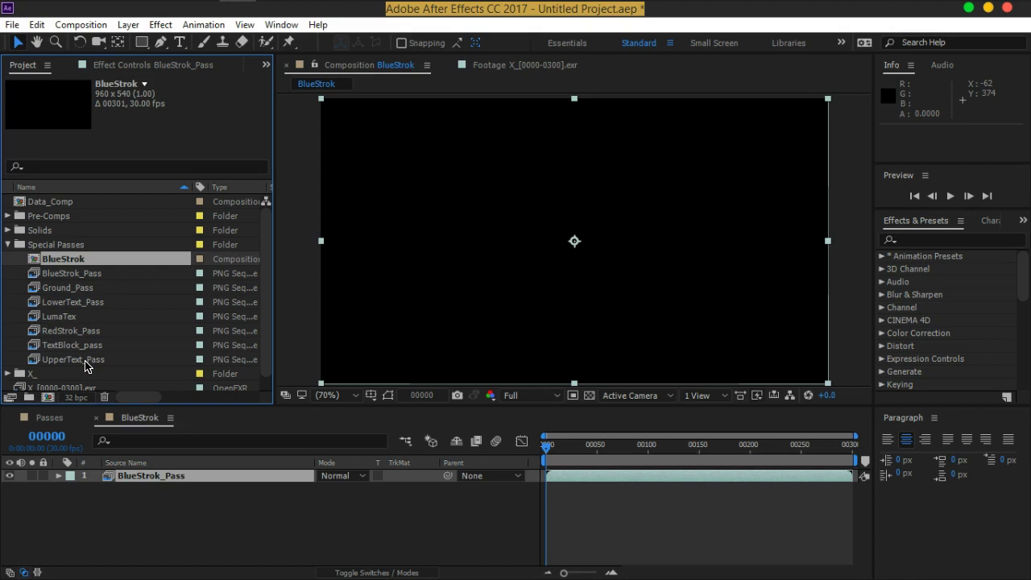
Examine the white stroke in the BlueStrok composition at frame 234 at 100% magnification, checking it against the transparency grid.
{"action": "left_click", "coordinate": [207, 504]}
{"action": "mouse_move", "coordinate": [674, 440]}
{"action": "left_mouse_down"}
{"action": "mouse_move", "coordinate": [802, 462]}
{"action": "mouse_move", "coordinate": [785, 461]}
{"action": "left_mouse_up"}
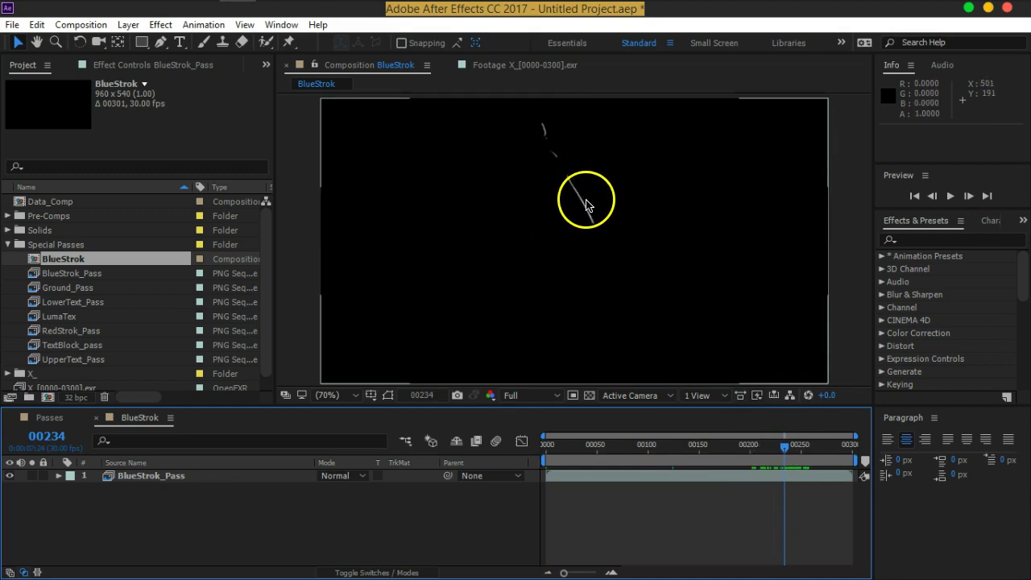
{"action": "key", "text": "slash"}
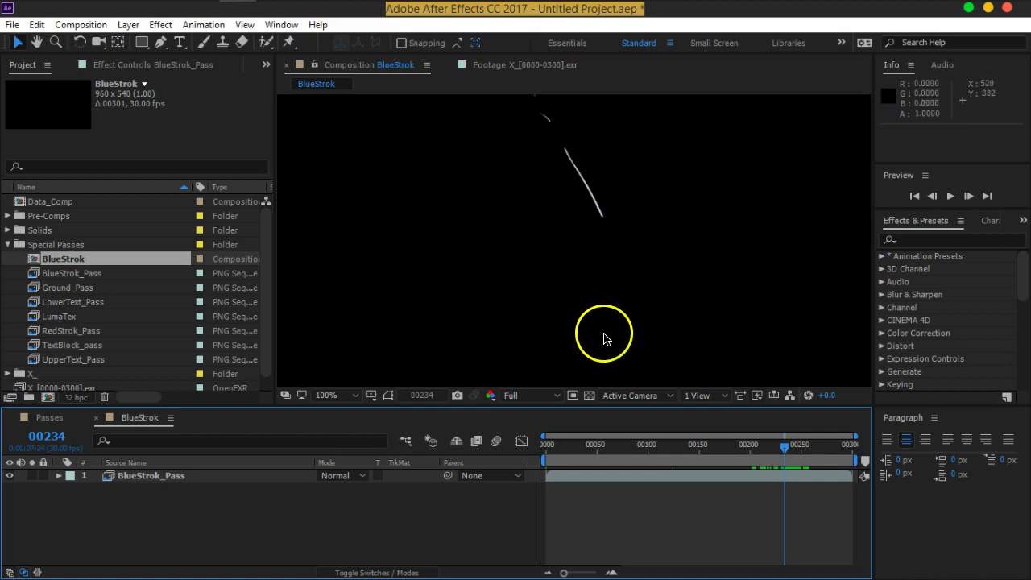
{"action": "left_click", "coordinate": [591, 397]}
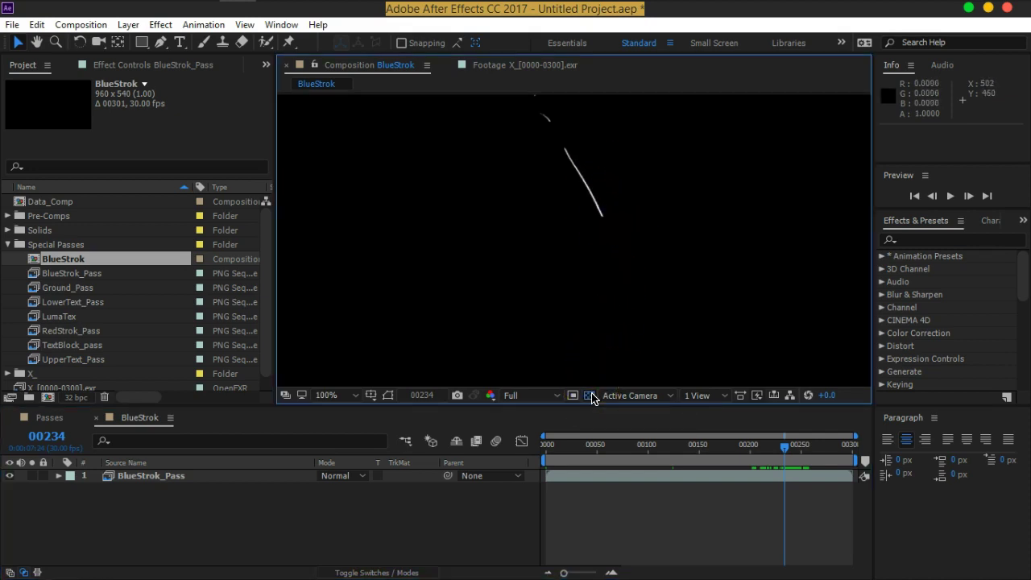
{"action": "mouse_move", "coordinate": [583, 241]}
{"action": "left_mouse_down"}
{"action": "mouse_move", "coordinate": [465, 207]}
{"action": "mouse_move", "coordinate": [617, 277]}
{"action": "mouse_move", "coordinate": [545, 218]}
{"action": "mouse_move", "coordinate": [554, 224]}
{"action": "left_mouse_up"}
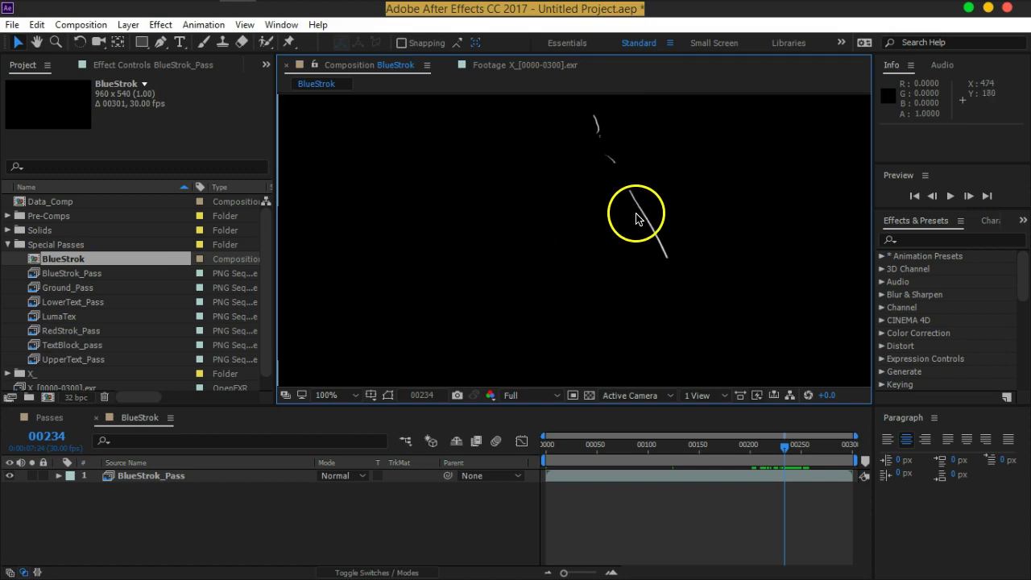
Add the Passes composition and the X_[0000-0300].exr footage beneath the BlueStrok_Pass layer, with the footage above Passes.
{"action": "scroll", "coordinate": [92, 265], "scroll_direction": "down", "scroll_amount": 1}
{"action": "left_click", "coordinate": [54, 374]}
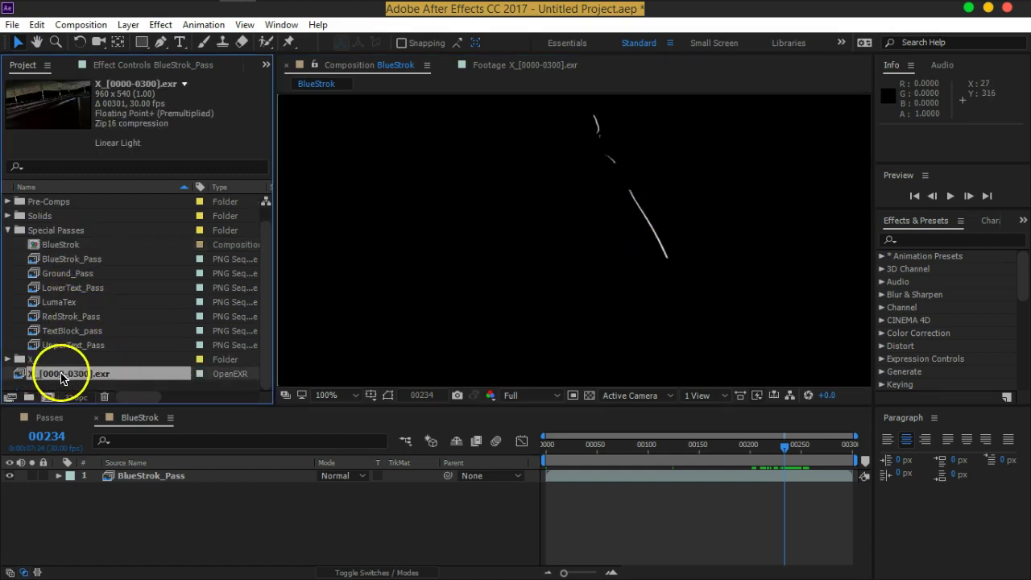
{"action": "scroll", "coordinate": [63, 354], "scroll_direction": "up", "scroll_amount": 1}
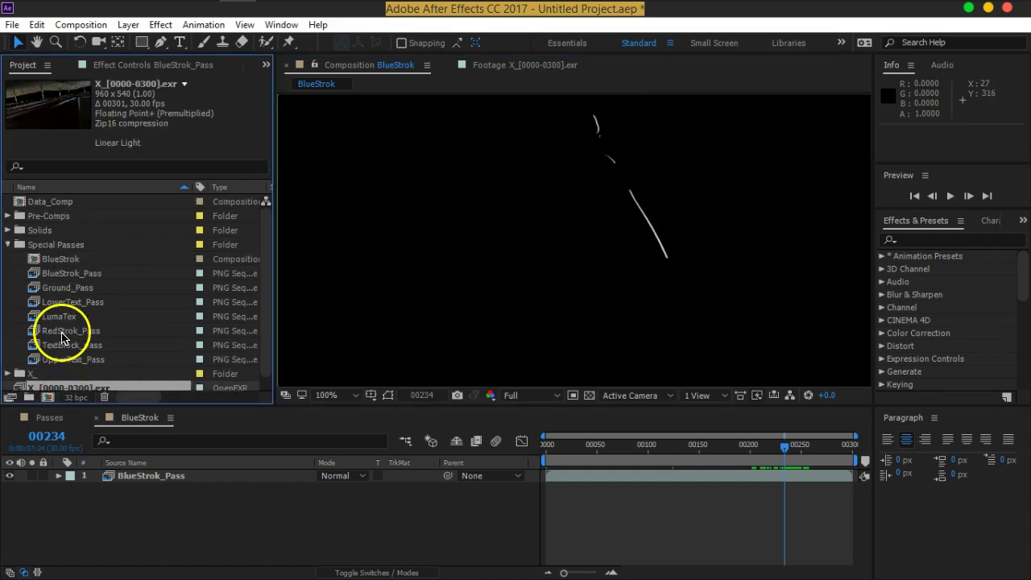
{"action": "scroll", "coordinate": [32, 258], "scroll_direction": "down", "scroll_amount": 1}
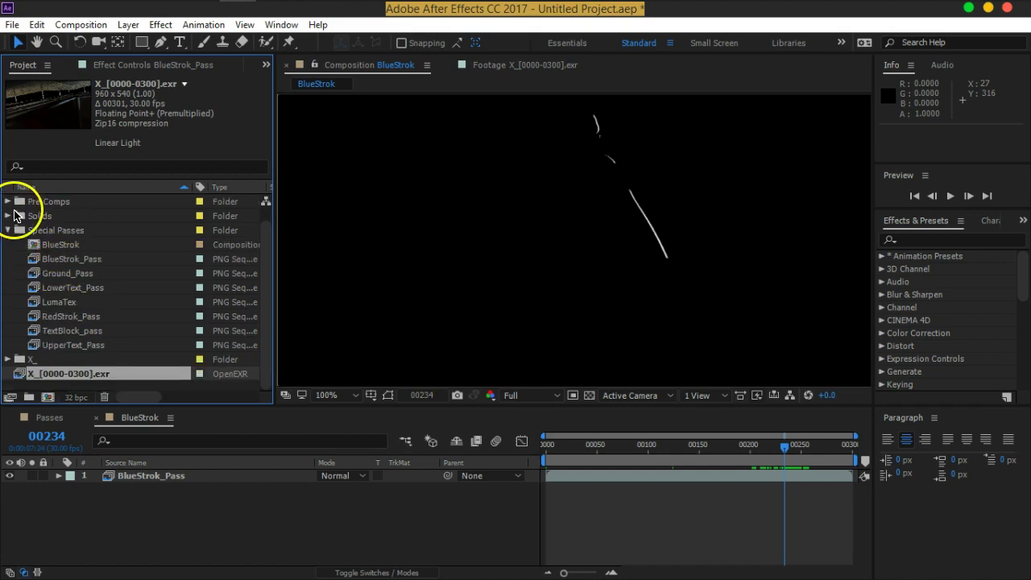
{"action": "left_click", "coordinate": [8, 202]}
{"action": "left_click", "coordinate": [51, 216]}
{"action": "left_click_drag", "start_coordinate": [48, 222], "coordinate": [162, 486]}
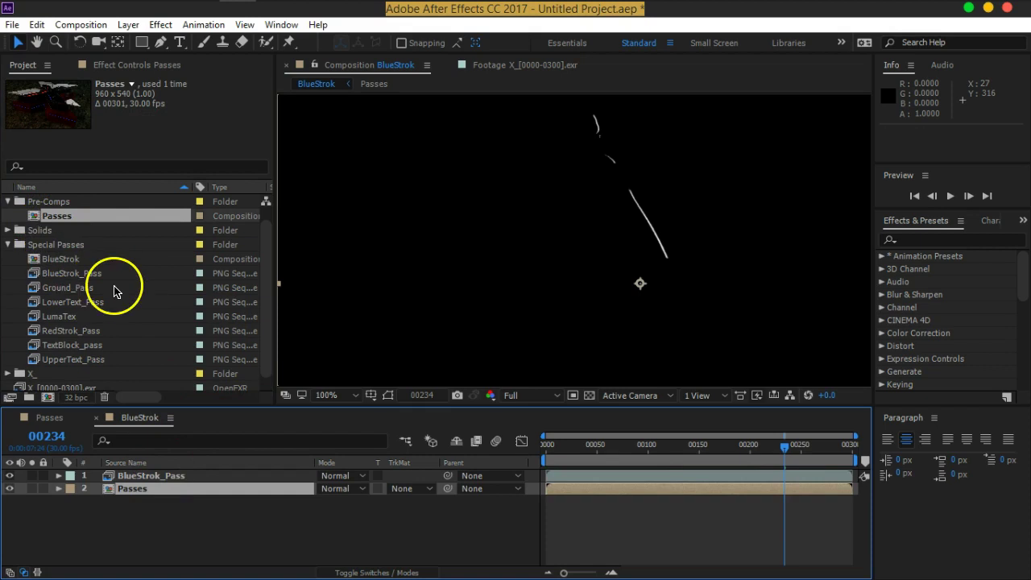
{"action": "scroll", "coordinate": [114, 292], "scroll_direction": "down", "scroll_amount": 1}
{"action": "left_click_drag", "start_coordinate": [50, 376], "coordinate": [141, 493]}
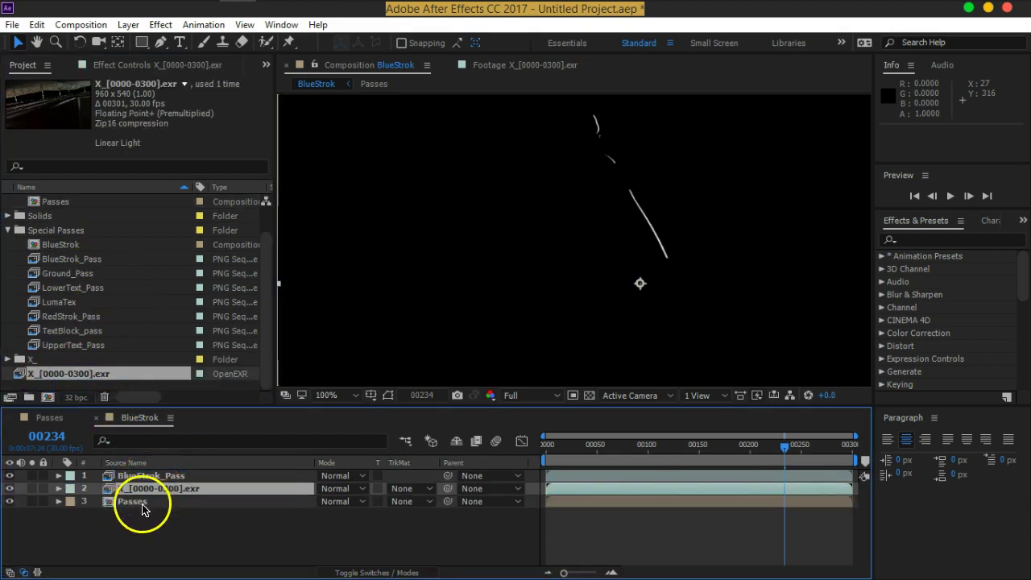
{"action": "left_click", "coordinate": [149, 528]}
Hide the Passes layer and set the X_[0000-0300].exr layer's track matte to Luma Matte "BlueStrok_Pass".
{"action": "left_click", "coordinate": [9, 502]}
{"action": "left_click", "coordinate": [145, 493]}
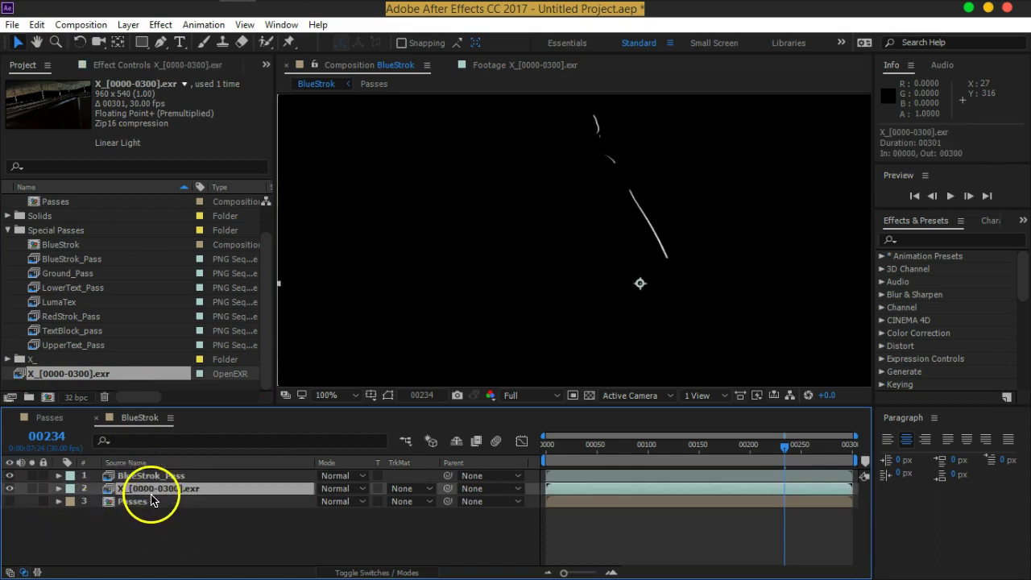
{"action": "left_click", "coordinate": [139, 482]}
{"action": "left_click", "coordinate": [146, 492]}
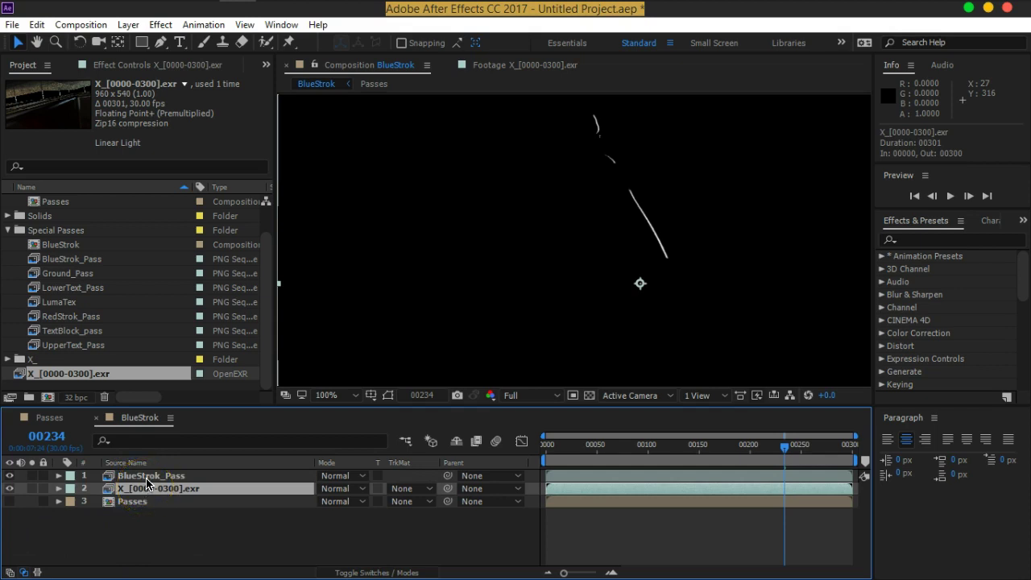
{"action": "left_click", "coordinate": [148, 480]}
{"action": "left_click", "coordinate": [143, 493]}
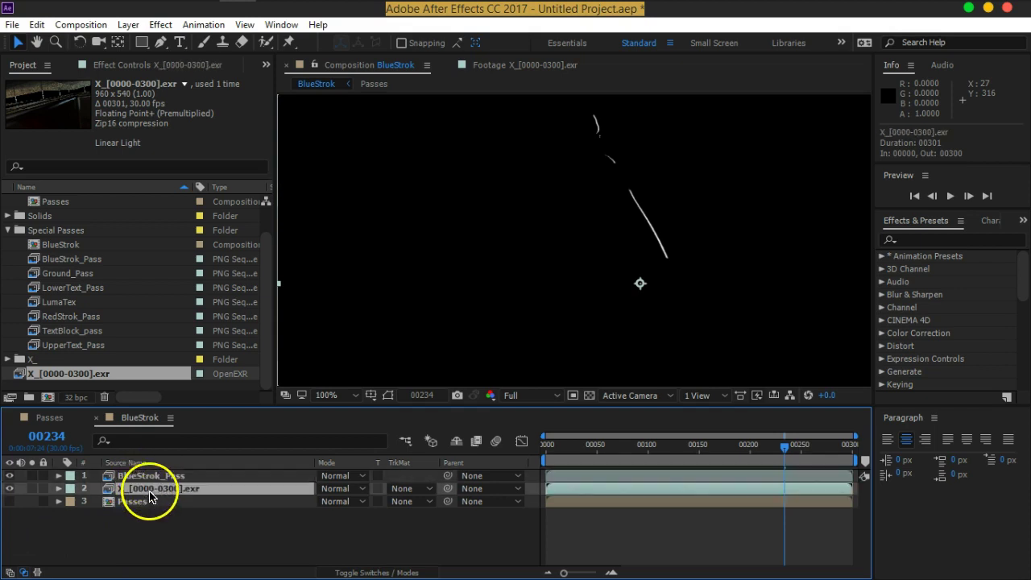
{"action": "left_click", "coordinate": [411, 490]}
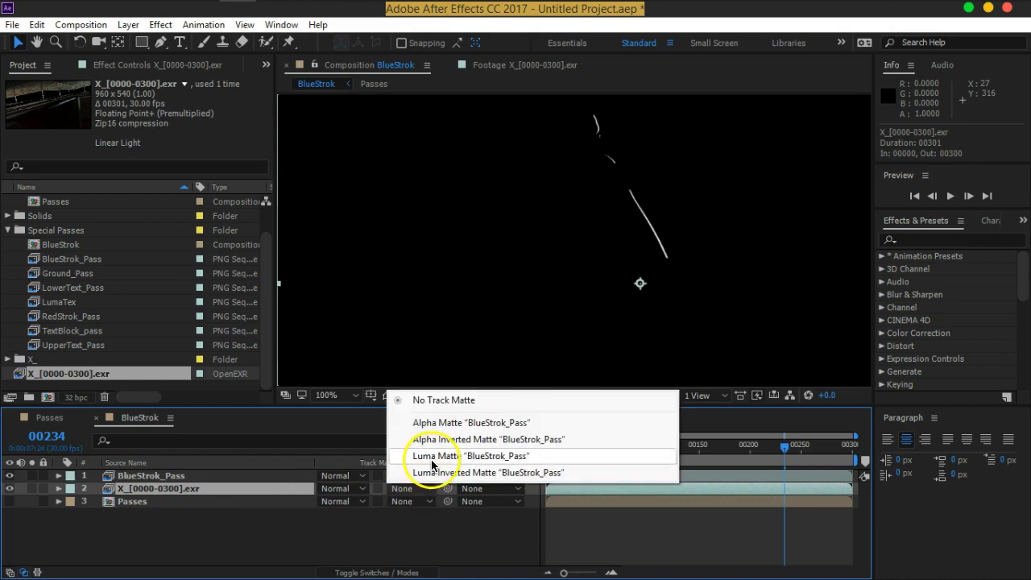
{"action": "left_click", "coordinate": [431, 456]}
Examine the matted blue stroke at several points of the timeline, both with and without the transparency grid.
{"action": "mouse_move", "coordinate": [783, 442]}
{"action": "left_mouse_down"}
{"action": "mouse_move", "coordinate": [757, 449]}
{"action": "mouse_move", "coordinate": [783, 443]}
{"action": "left_mouse_up"}
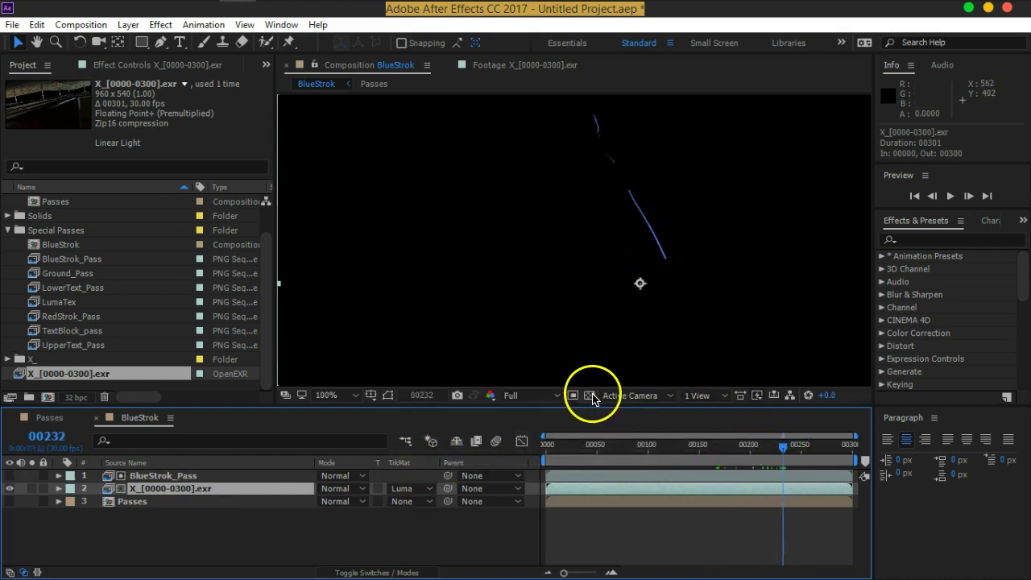
{"action": "left_click", "coordinate": [589, 395]}
{"action": "mouse_move", "coordinate": [782, 445]}
{"action": "left_mouse_down"}
{"action": "mouse_move", "coordinate": [559, 448]}
{"action": "mouse_move", "coordinate": [832, 456]}
{"action": "mouse_move", "coordinate": [766, 448]}
{"action": "mouse_move", "coordinate": [828, 456]}
{"action": "mouse_move", "coordinate": [806, 445]}
{"action": "mouse_move", "coordinate": [757, 455]}
{"action": "mouse_move", "coordinate": [776, 455]}
{"action": "left_mouse_up"}
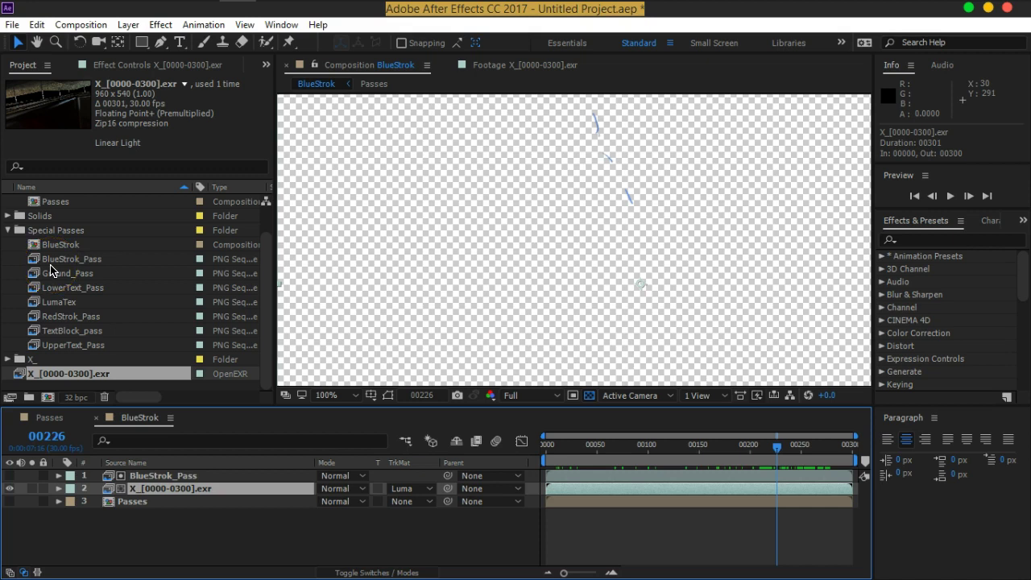
{"action": "left_click", "coordinate": [160, 478]}
{"action": "left_click", "coordinate": [165, 492]}
{"action": "left_click_drag", "start_coordinate": [778, 447], "coordinate": [459, 456]}
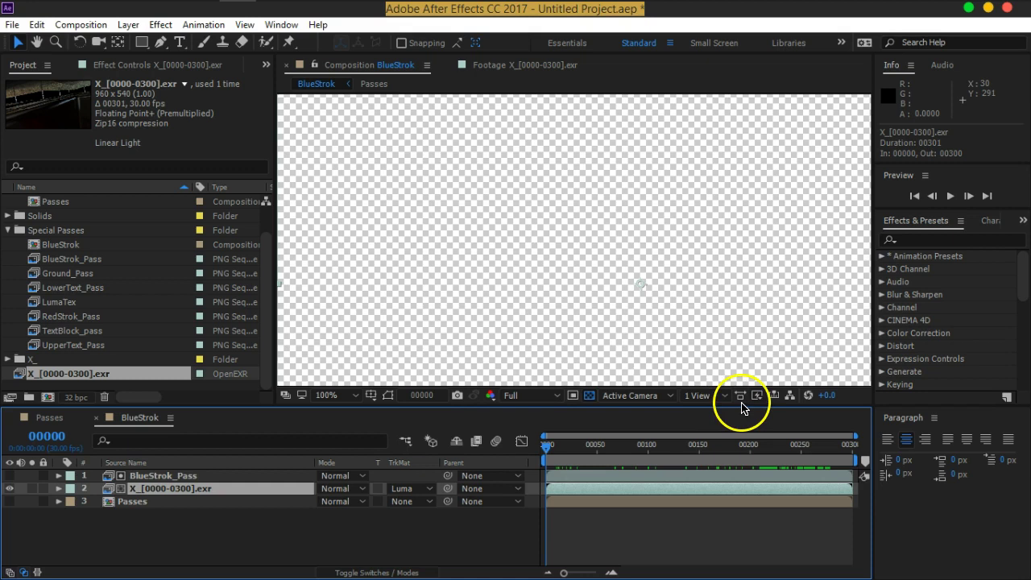
{"action": "left_click", "coordinate": [589, 395]}
{"action": "mouse_move", "coordinate": [548, 450]}
{"action": "left_mouse_down"}
{"action": "mouse_move", "coordinate": [762, 454]}
{"action": "mouse_move", "coordinate": [823, 466]}
{"action": "mouse_move", "coordinate": [784, 461]}
{"action": "left_mouse_up"}
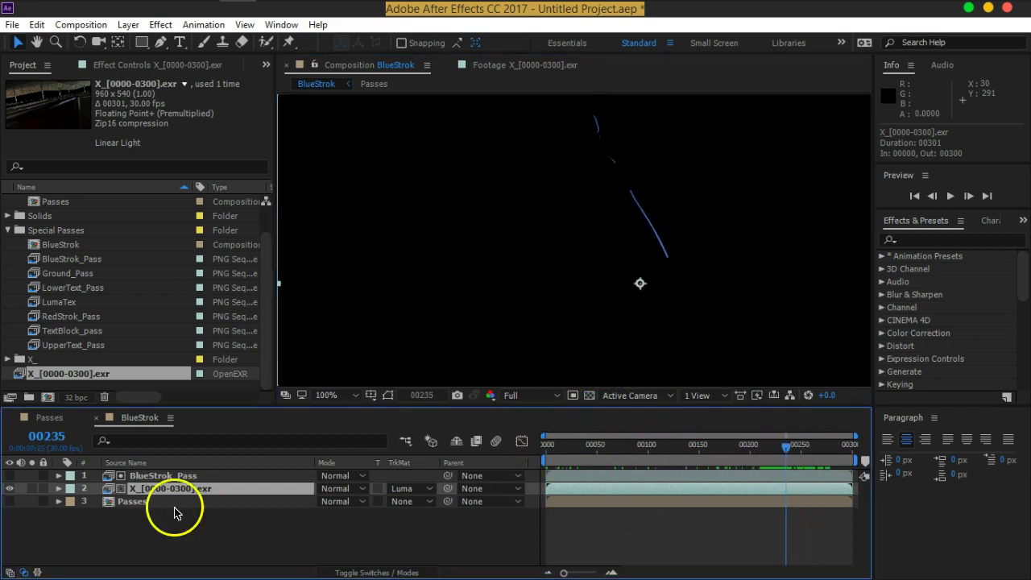
Duplicate the BlueStrok_Pass layer and place the copy directly above the Passes layer.
{"action": "left_click", "coordinate": [134, 506]}
{"action": "left_click", "coordinate": [152, 483]}
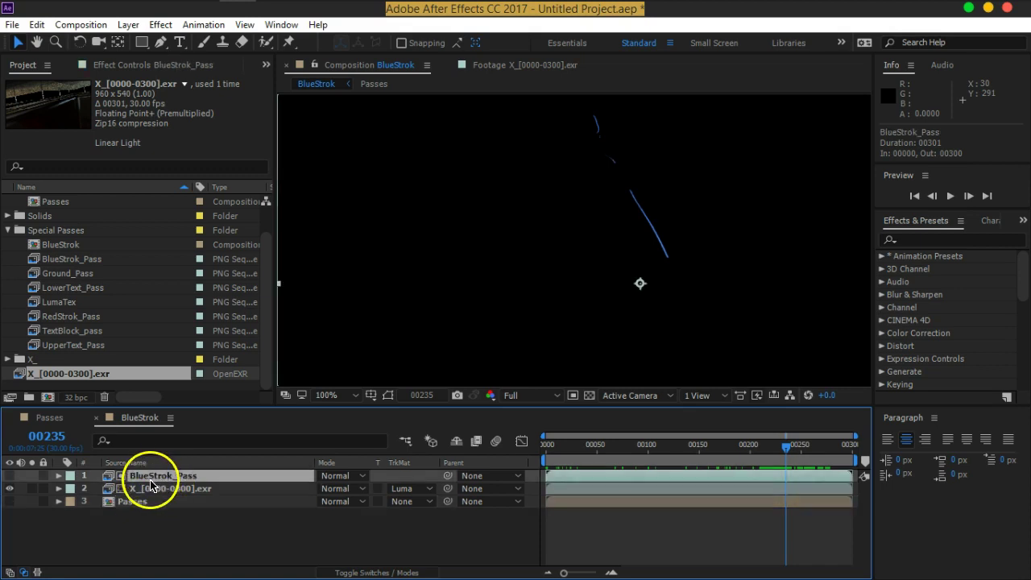
{"action": "key", "text": "ctrl+d"}
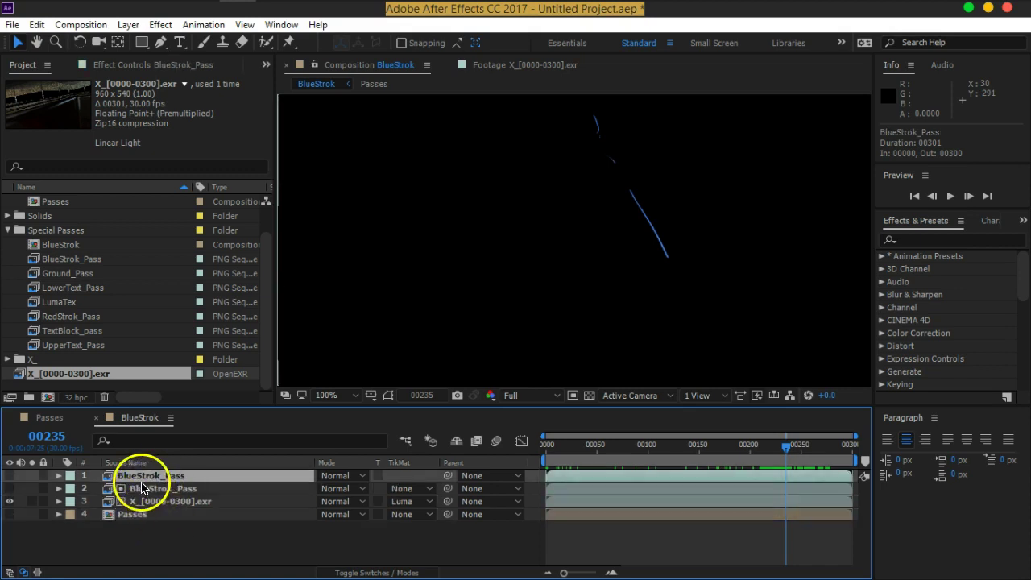
{"action": "left_click_drag", "start_coordinate": [129, 474], "coordinate": [128, 509]}
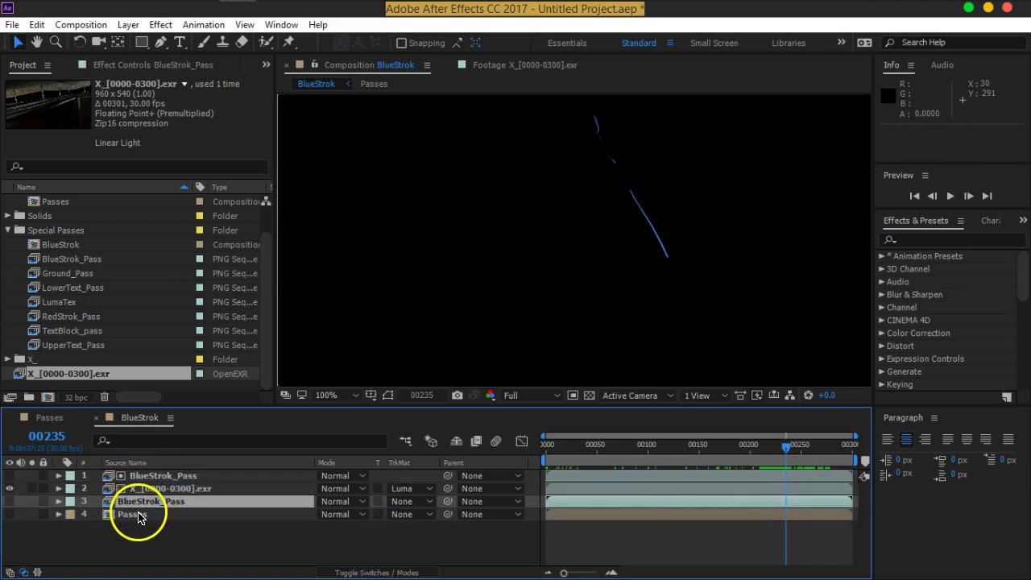
Show the Passes layer and set its track matte to Luma Matte "BlueStrok_Pass".
{"action": "left_click", "coordinate": [9, 514]}
{"action": "left_click", "coordinate": [406, 515]}
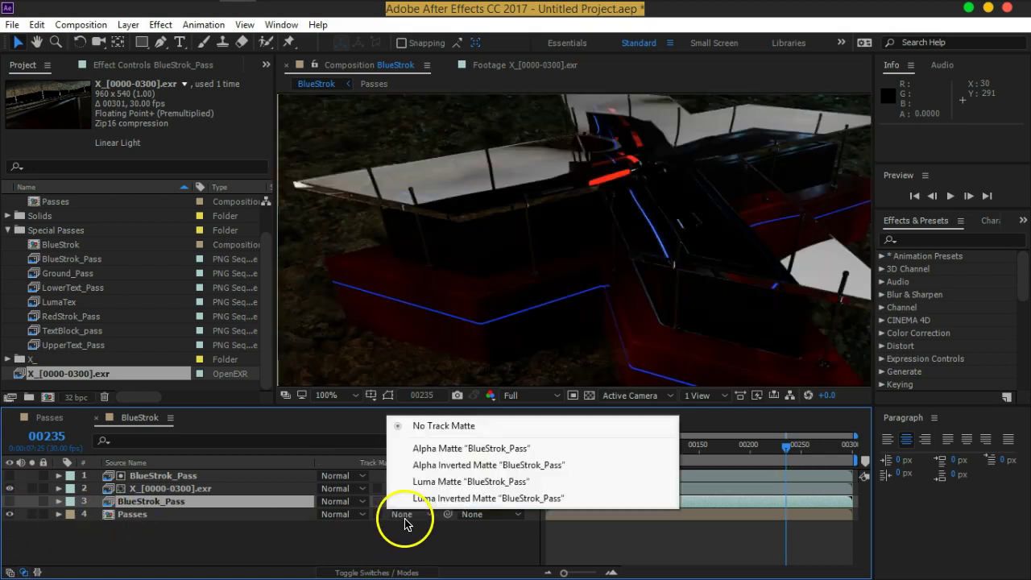
{"action": "left_click", "coordinate": [422, 482]}
{"action": "left_click", "coordinate": [371, 556]}
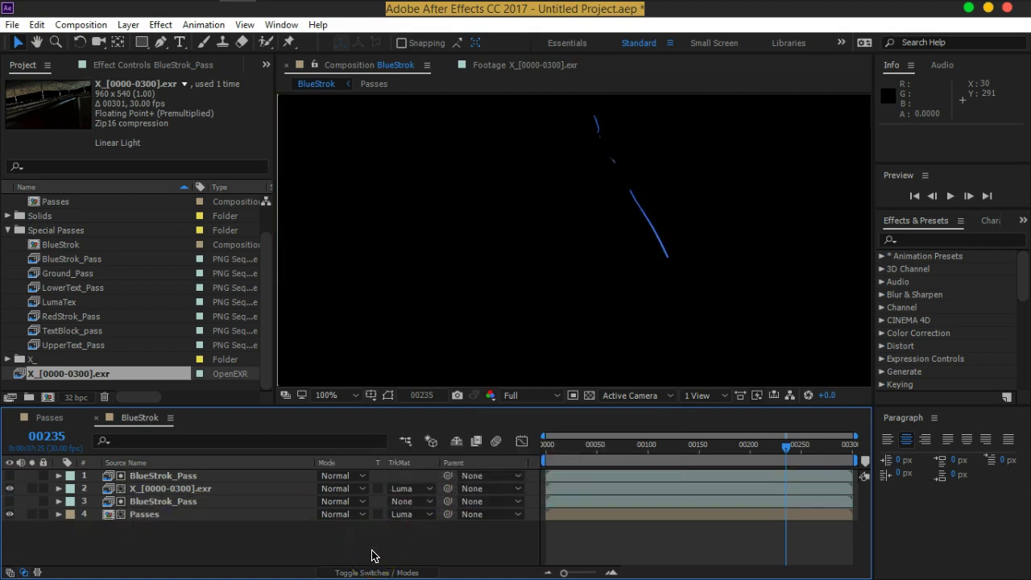
Set the X_[0000-0300].exr layer's blending mode to Screen and check the stroke at frame 232.
{"action": "left_click", "coordinate": [180, 494]}
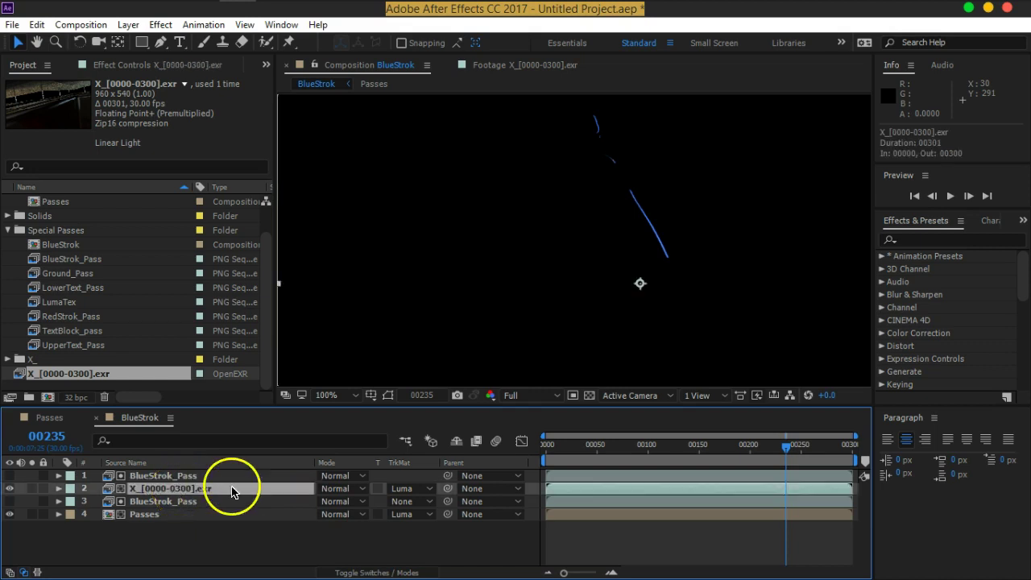
{"action": "left_click", "coordinate": [339, 490]}
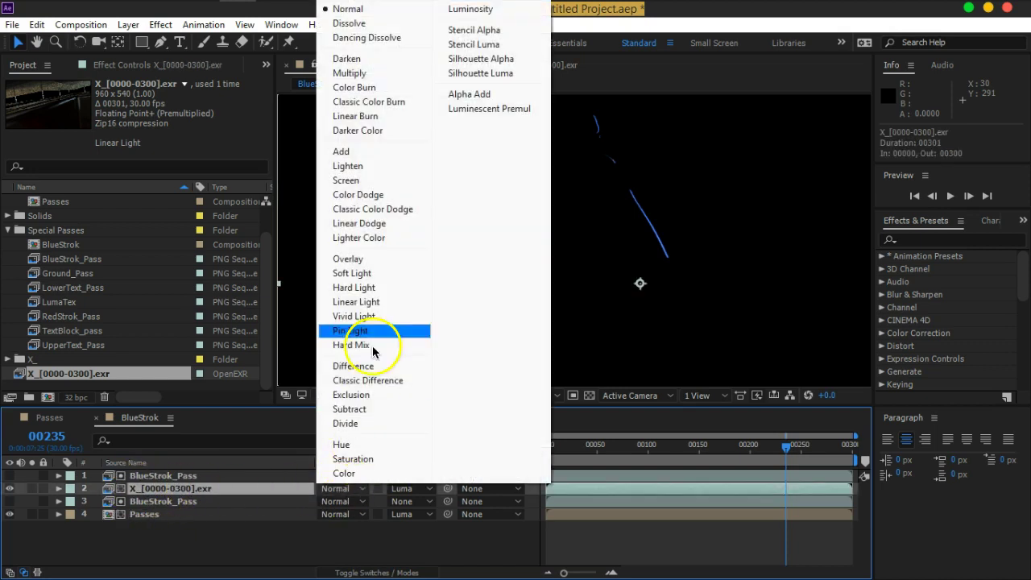
{"action": "left_click", "coordinate": [350, 182]}
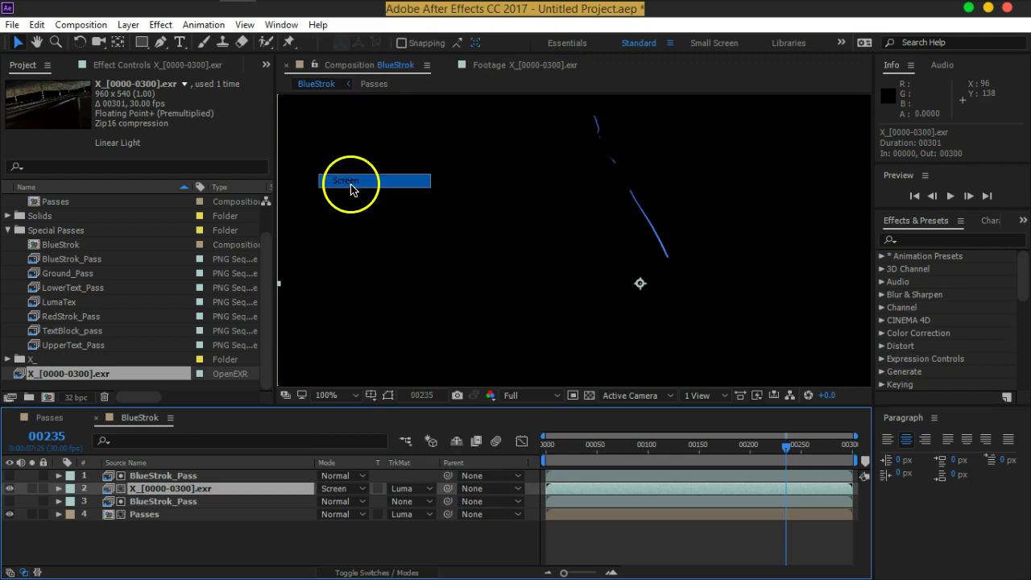
{"action": "left_click", "coordinate": [403, 547]}
{"action": "mouse_move", "coordinate": [784, 446]}
{"action": "left_mouse_down"}
{"action": "mouse_move", "coordinate": [658, 449]}
{"action": "mouse_move", "coordinate": [822, 449]}
{"action": "mouse_move", "coordinate": [783, 450]}
{"action": "left_mouse_up"}
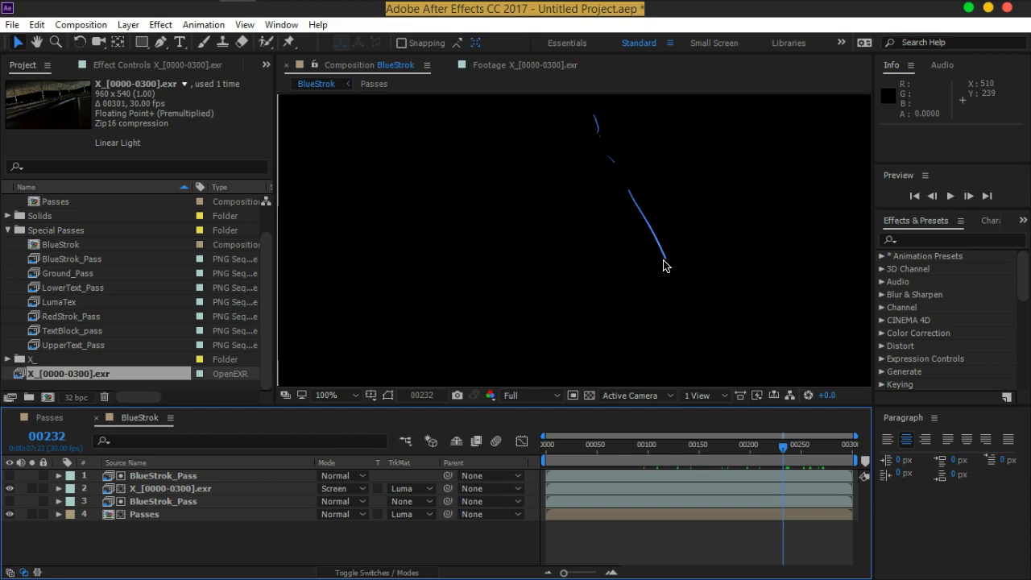
Collapse the Special Passes folder and create a root-level project folder named Elements_Comp.
{"action": "left_click", "coordinate": [62, 246]}
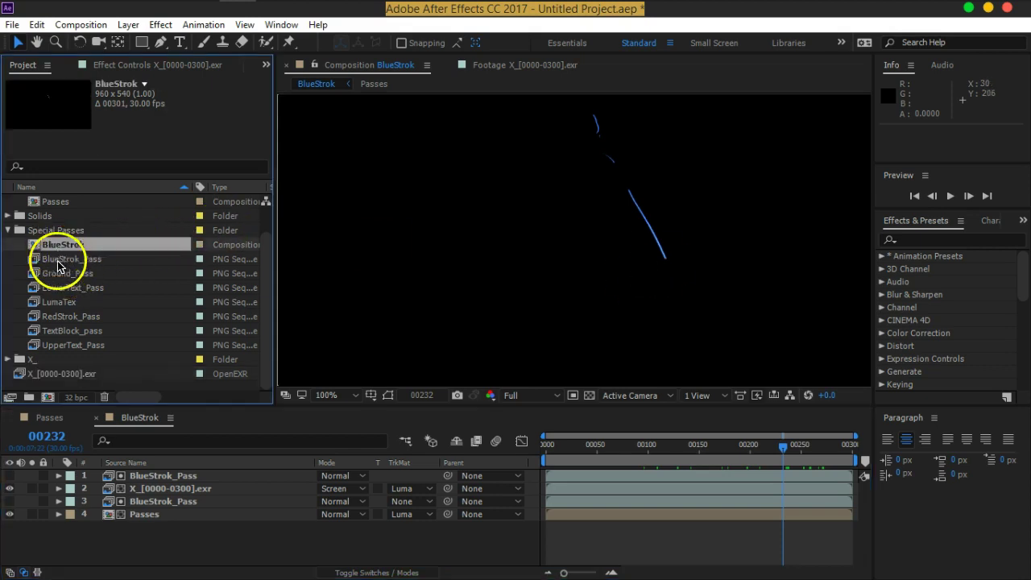
{"action": "scroll", "coordinate": [65, 278], "scroll_direction": "up", "scroll_amount": 1}
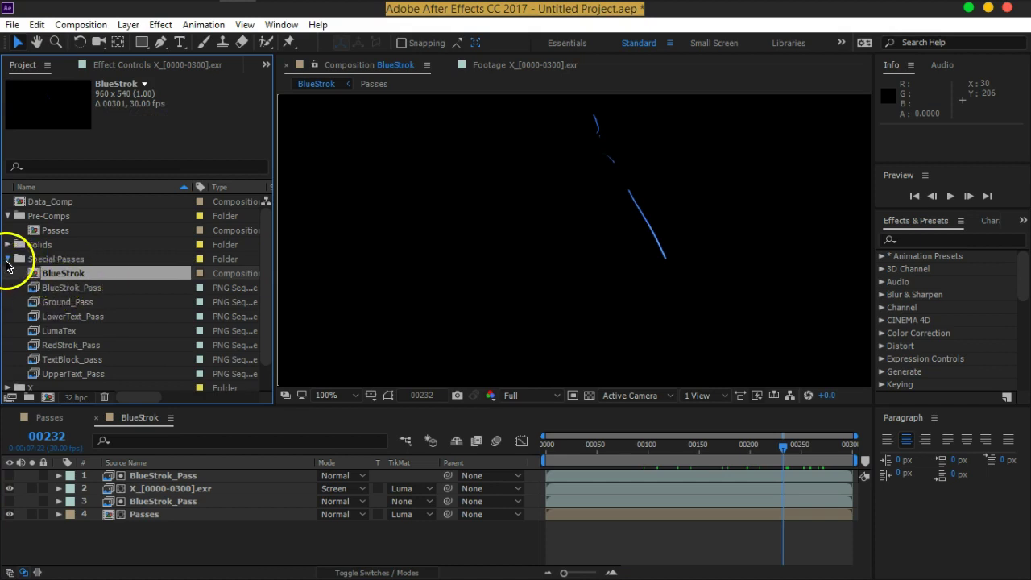
{"action": "left_click", "coordinate": [7, 259]}
{"action": "left_click", "coordinate": [29, 397]}
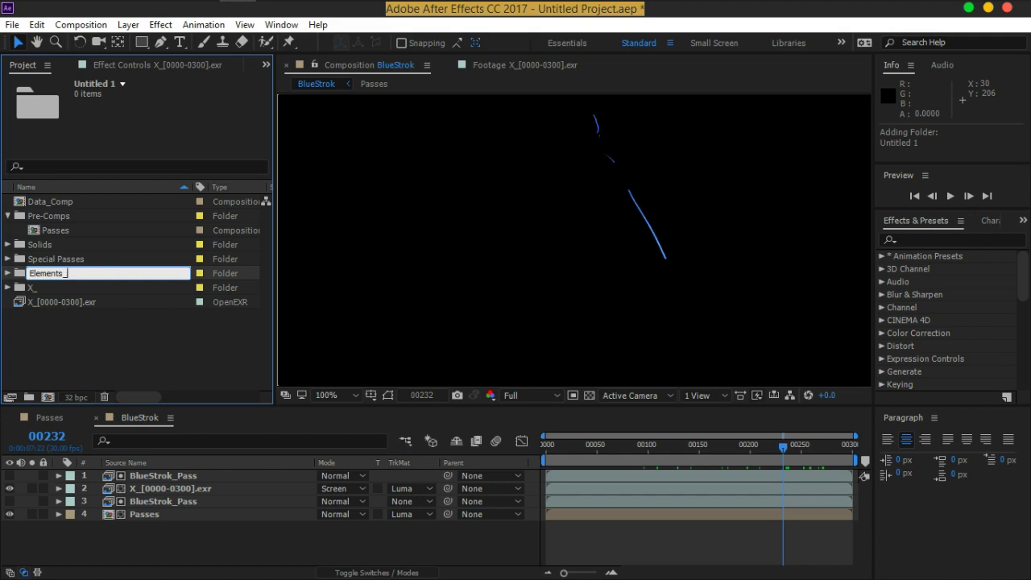
{"action": "type", "text": "Elements_Comp"}
{"action": "key", "text": "Return"}
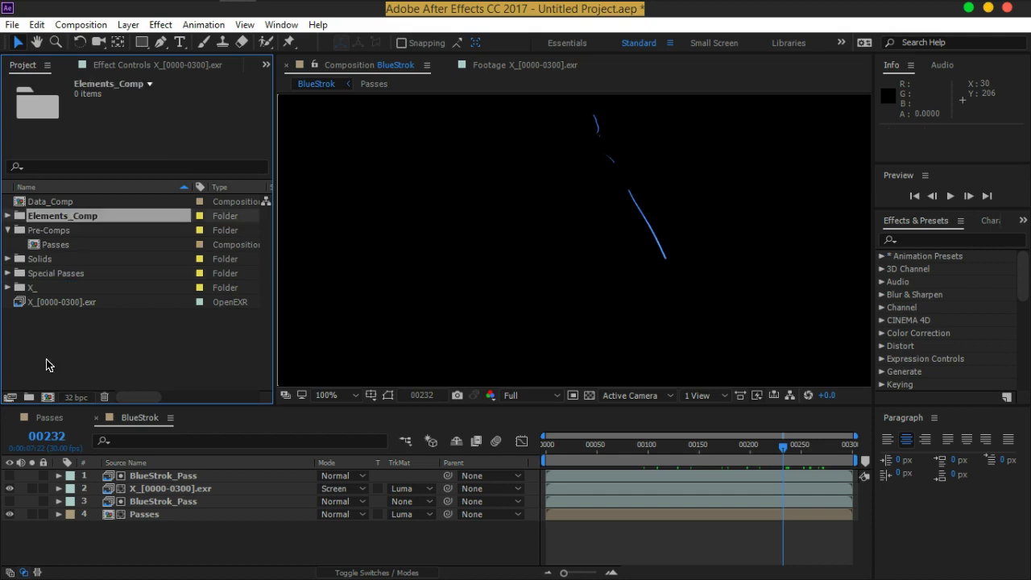
Move the BlueStrok composition out of the Special Passes folder into the Elements_Comp folder.
{"action": "left_click", "coordinate": [9, 273]}
{"action": "left_click_drag", "start_coordinate": [53, 276], "coordinate": [69, 202]}
{"action": "left_click_drag", "start_coordinate": [70, 202], "coordinate": [70, 203]}
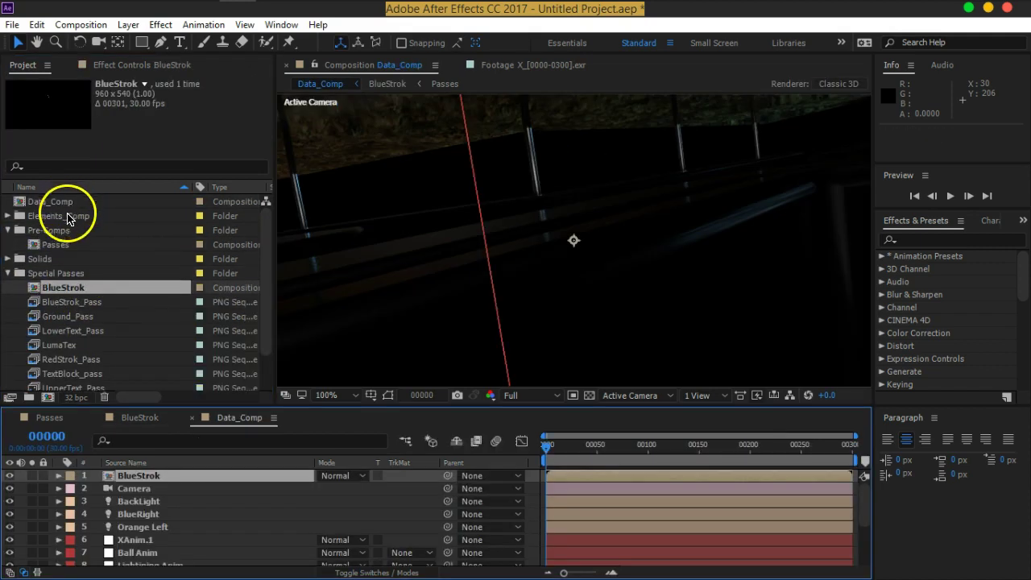
{"action": "left_click", "coordinate": [194, 418]}
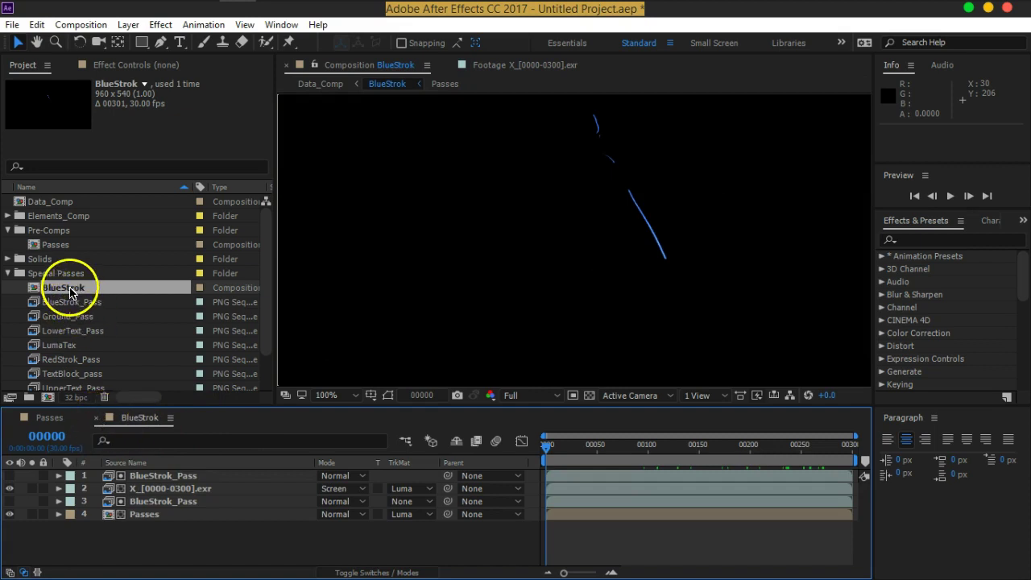
{"action": "left_click", "coordinate": [7, 216]}
{"action": "left_click_drag", "start_coordinate": [58, 286], "coordinate": [65, 222]}
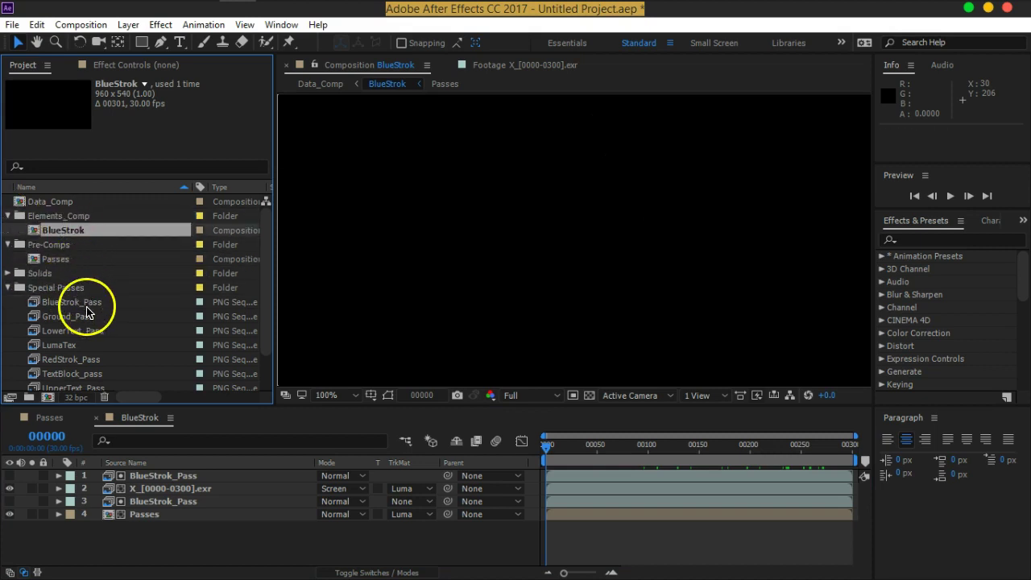
Set the label colour of the BlueStrok_Pass footage in the Special Passes folder to Green.
{"action": "scroll", "coordinate": [87, 312], "scroll_direction": "down", "scroll_amount": 1}
{"action": "scroll", "coordinate": [81, 308], "scroll_direction": "up", "scroll_amount": 1}
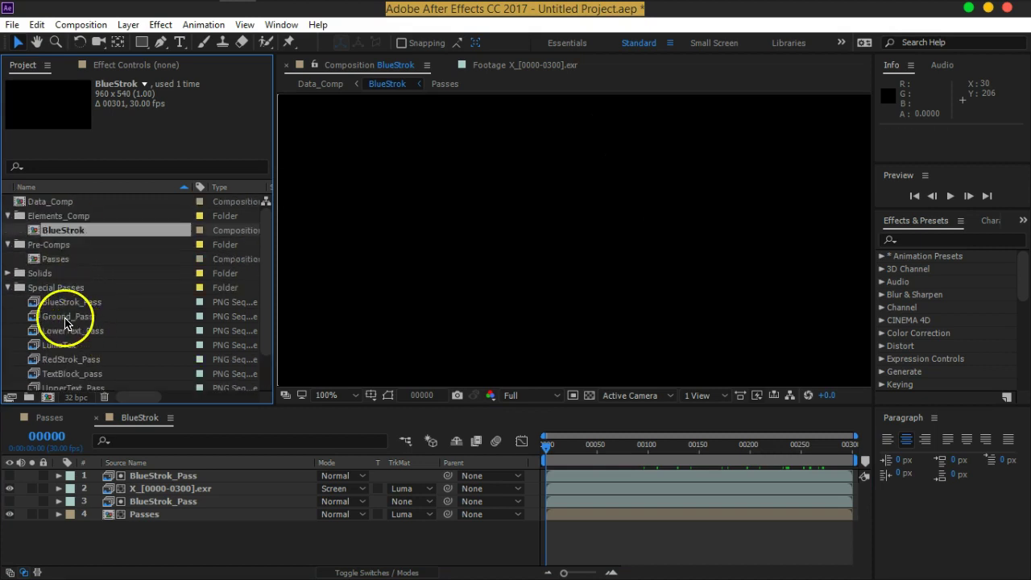
{"action": "left_click", "coordinate": [77, 302]}
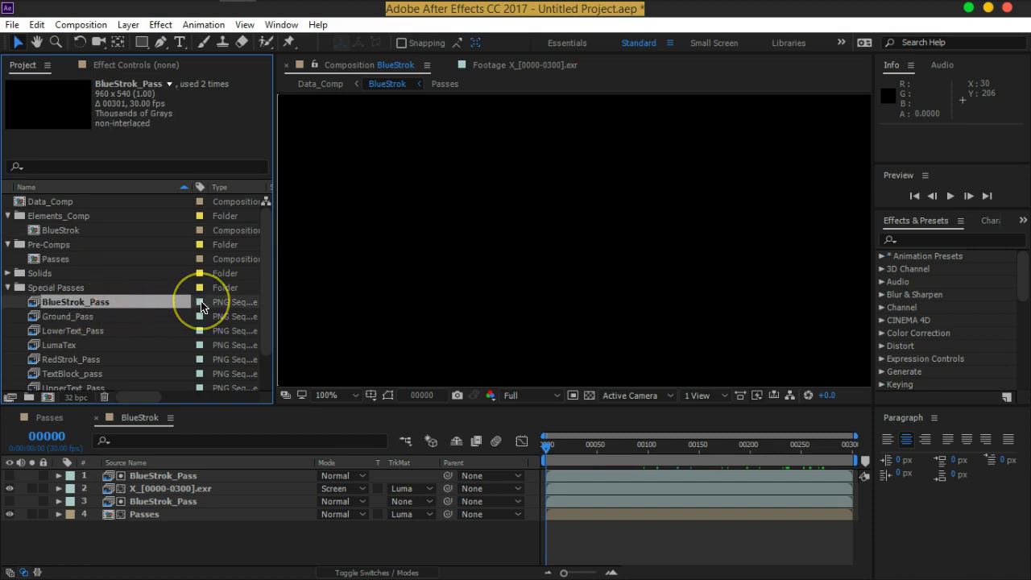
{"action": "left_click", "coordinate": [200, 302]}
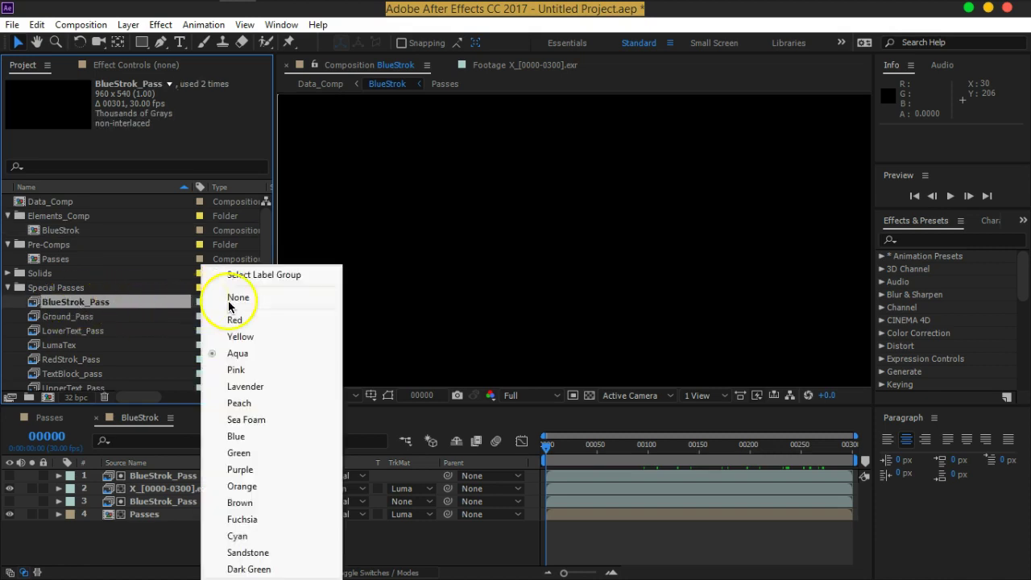
{"action": "left_click", "coordinate": [257, 454]}
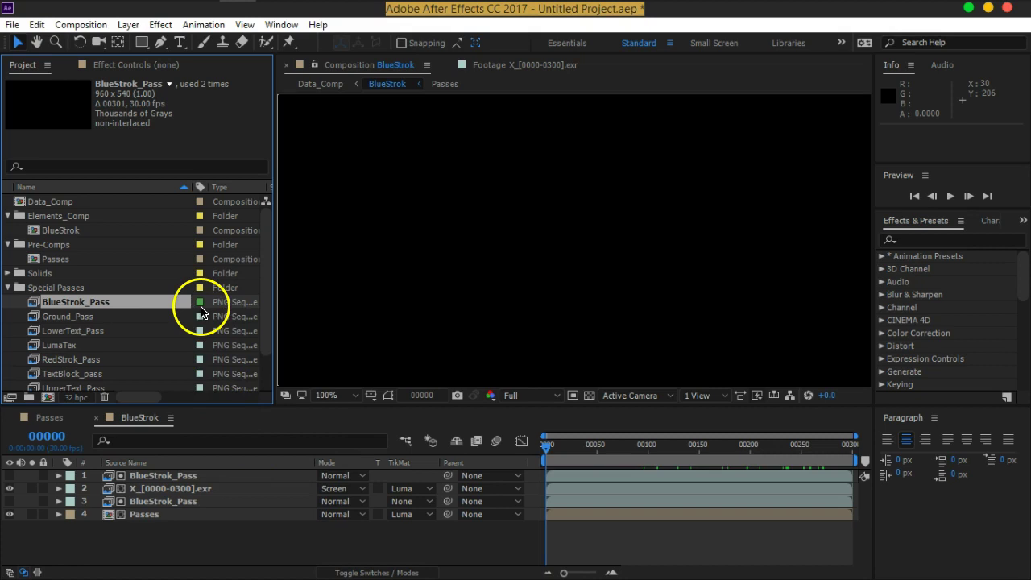
Create a composition named Ground from the Ground_Pass footage and move it into the Elements_Comp folder.
{"action": "left_click", "coordinate": [121, 331]}
{"action": "left_click", "coordinate": [82, 316]}
{"action": "left_click_drag", "start_coordinate": [81, 316], "coordinate": [51, 399]}
{"action": "left_click", "coordinate": [78, 384]}
{"action": "left_click", "coordinate": [79, 375]}
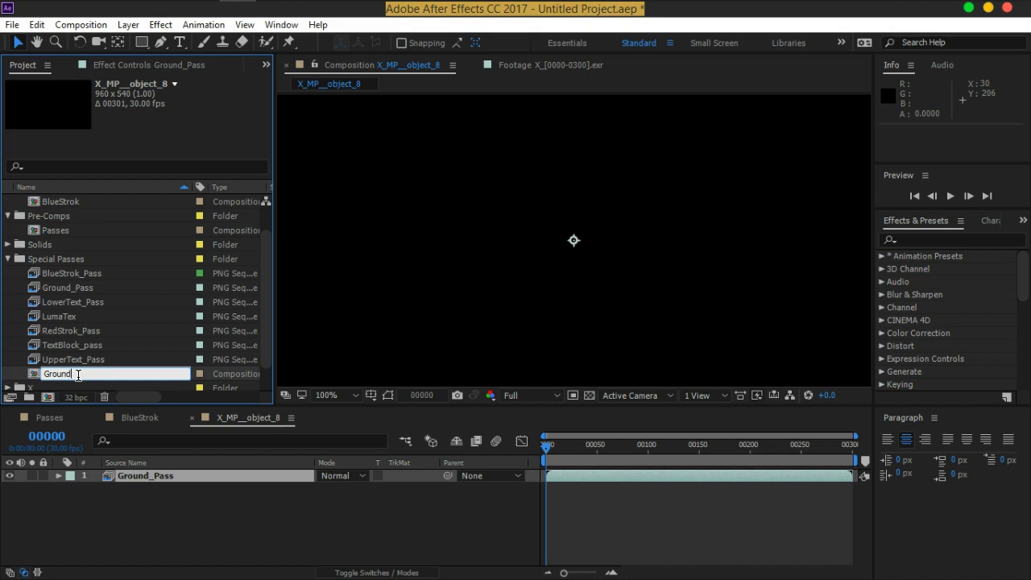
{"action": "type", "text": "Ground"}
{"action": "key", "text": "Return"}
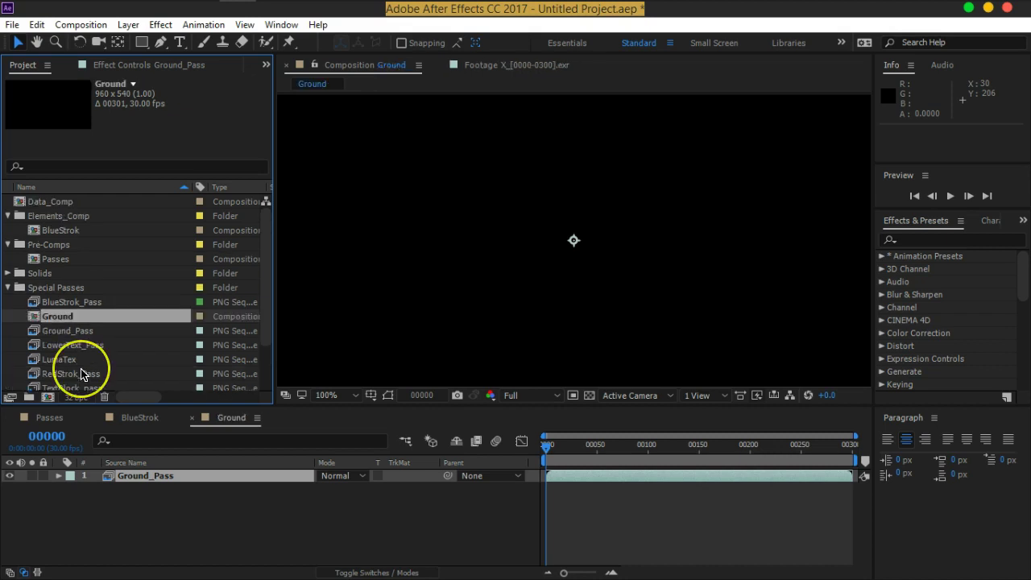
{"action": "left_click_drag", "start_coordinate": [66, 324], "coordinate": [59, 217]}
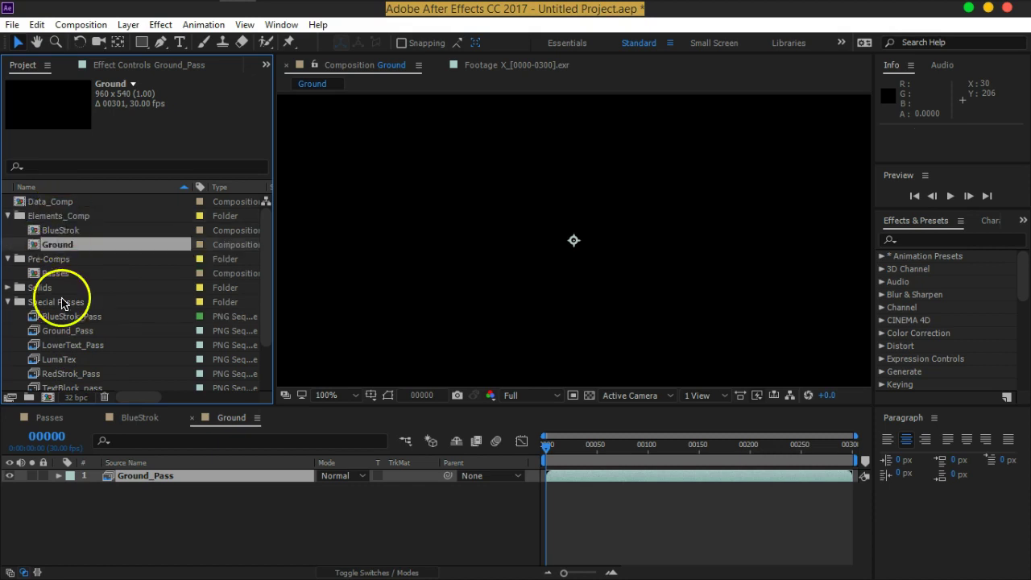
Add X_[0000-0300].exr and the Passes composition to the Ground composition, stacked below the Ground_Pass layer.
{"action": "left_click", "coordinate": [145, 504]}
{"action": "scroll", "coordinate": [169, 316], "scroll_direction": "down", "scroll_amount": 1}
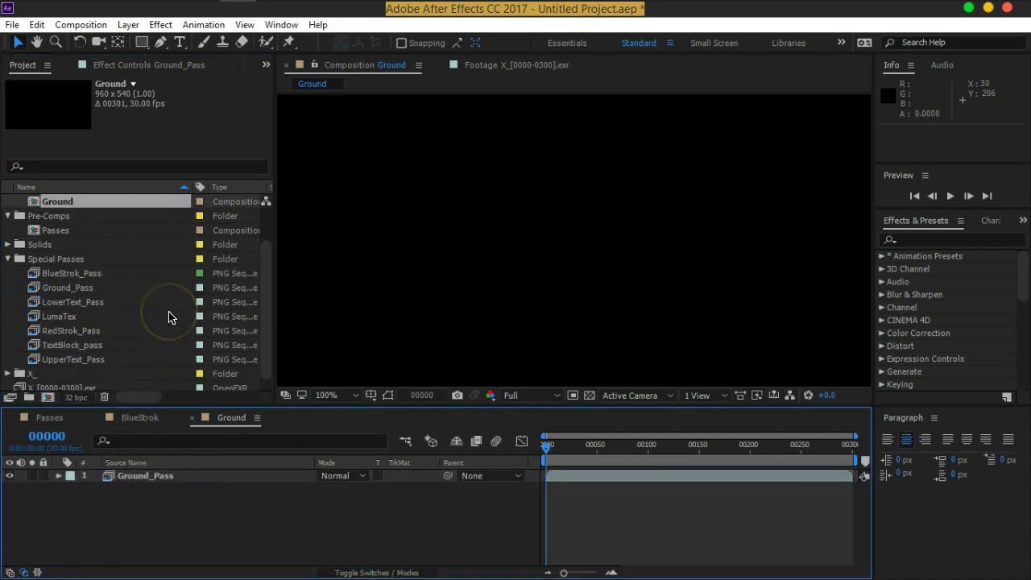
{"action": "scroll", "coordinate": [129, 341], "scroll_direction": "down", "scroll_amount": 1}
{"action": "left_click_drag", "start_coordinate": [81, 374], "coordinate": [165, 485]}
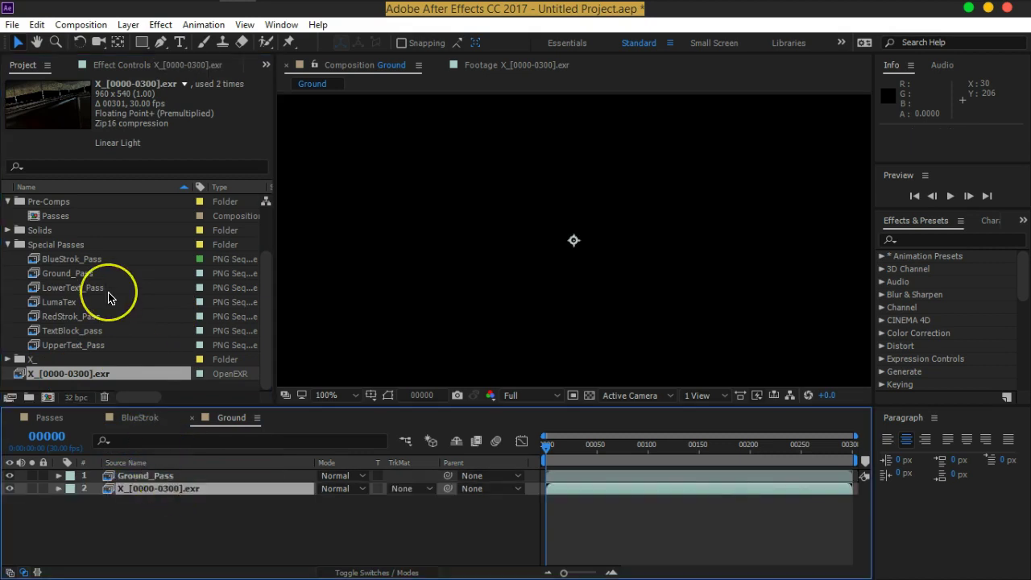
{"action": "scroll", "coordinate": [108, 294], "scroll_direction": "up", "scroll_amount": 2}
{"action": "left_click_drag", "start_coordinate": [62, 273], "coordinate": [169, 525]}
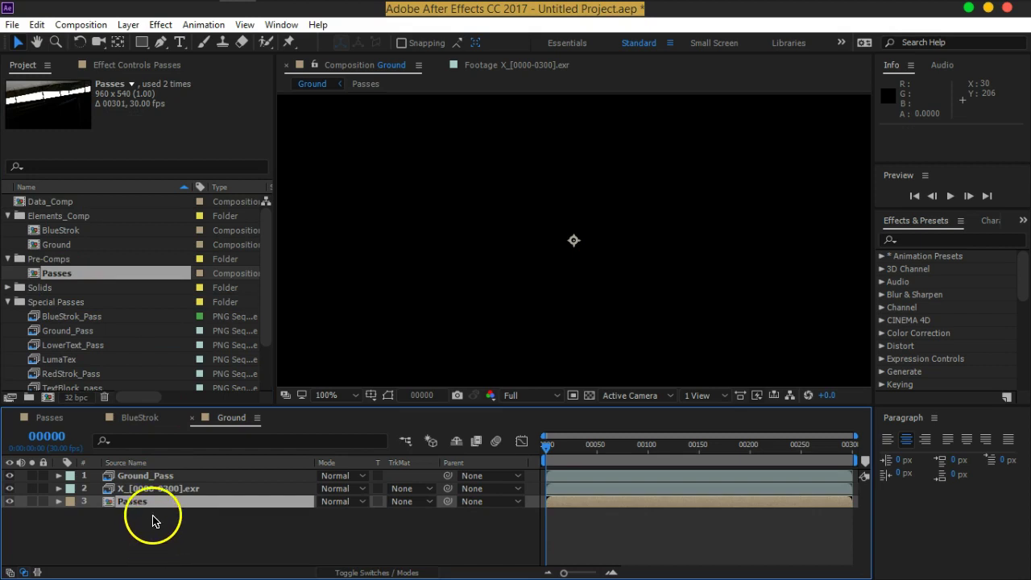
Duplicate the Ground_Pass layer and place the copy directly above the Passes layer.
{"action": "left_click", "coordinate": [146, 479]}
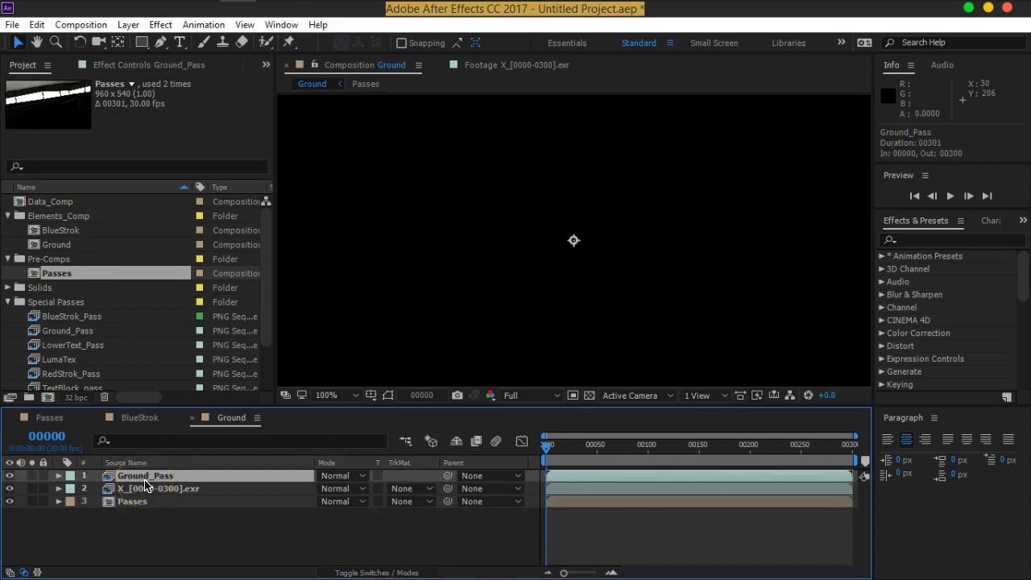
{"action": "key", "text": "ctrl+d"}
{"action": "left_click_drag", "start_coordinate": [138, 479], "coordinate": [142, 509]}
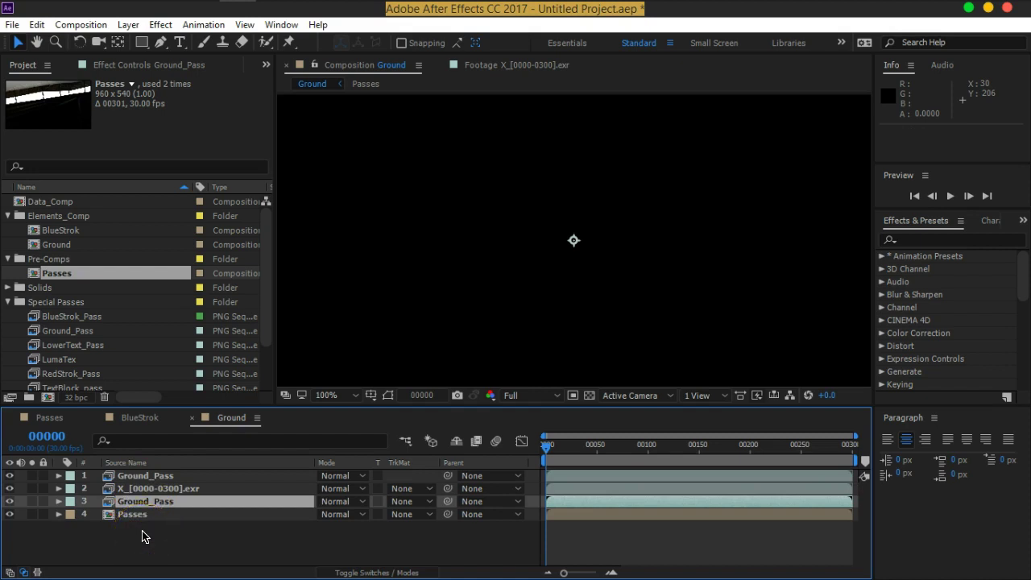
{"action": "left_click", "coordinate": [161, 488]}
{"action": "left_click", "coordinate": [161, 477]}
{"action": "left_click", "coordinate": [146, 515]}
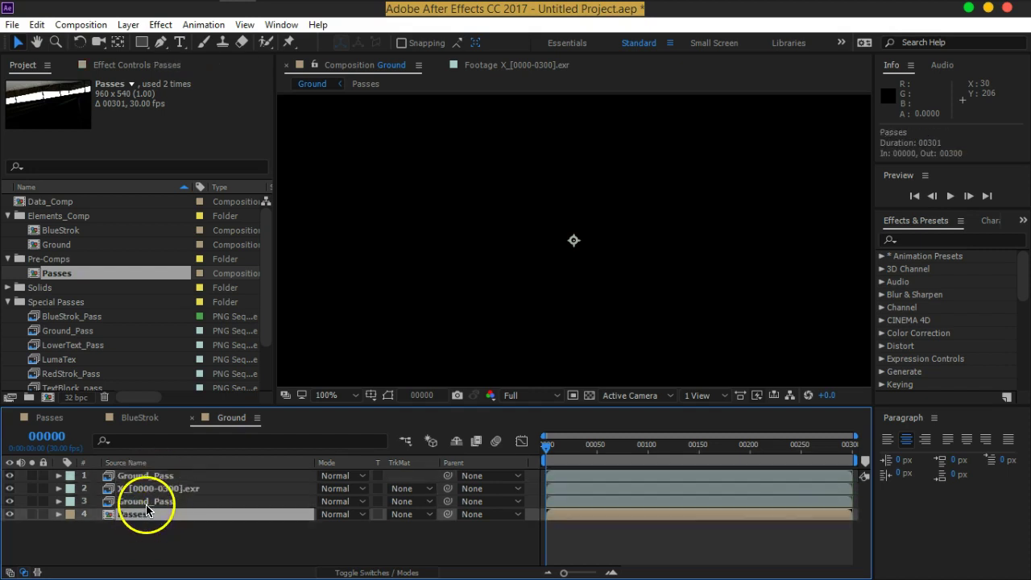
{"action": "left_click", "coordinate": [150, 502]}
Set the X_[0000-0300].exr layer's track matte to Luma Matte "Ground_Pass" and check the ground at frame 219 with the transparency grid on.
{"action": "left_click", "coordinate": [141, 489]}
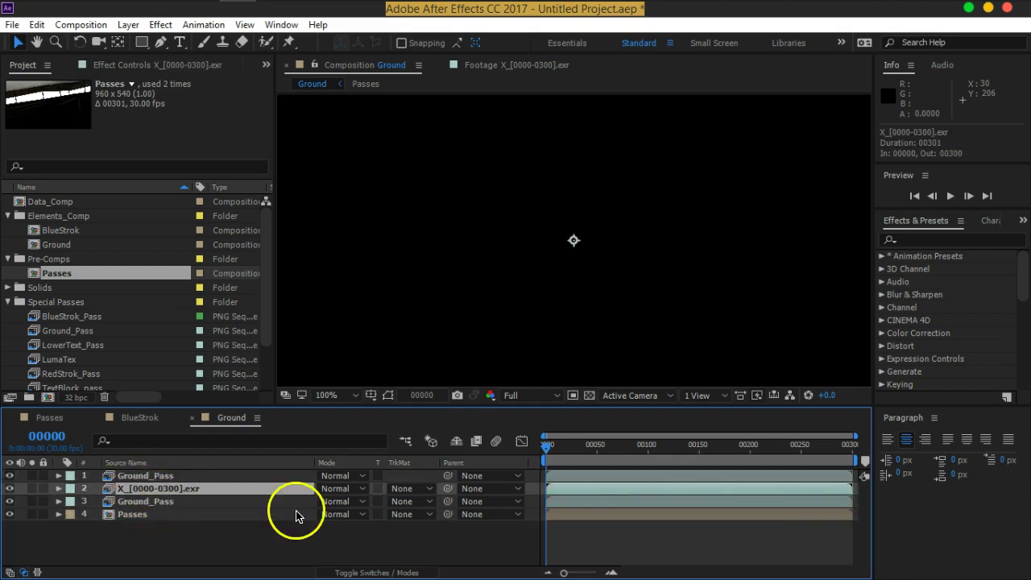
{"action": "left_click", "coordinate": [405, 488]}
{"action": "left_click", "coordinate": [427, 453]}
{"action": "left_click_drag", "start_coordinate": [636, 448], "coordinate": [769, 448]}
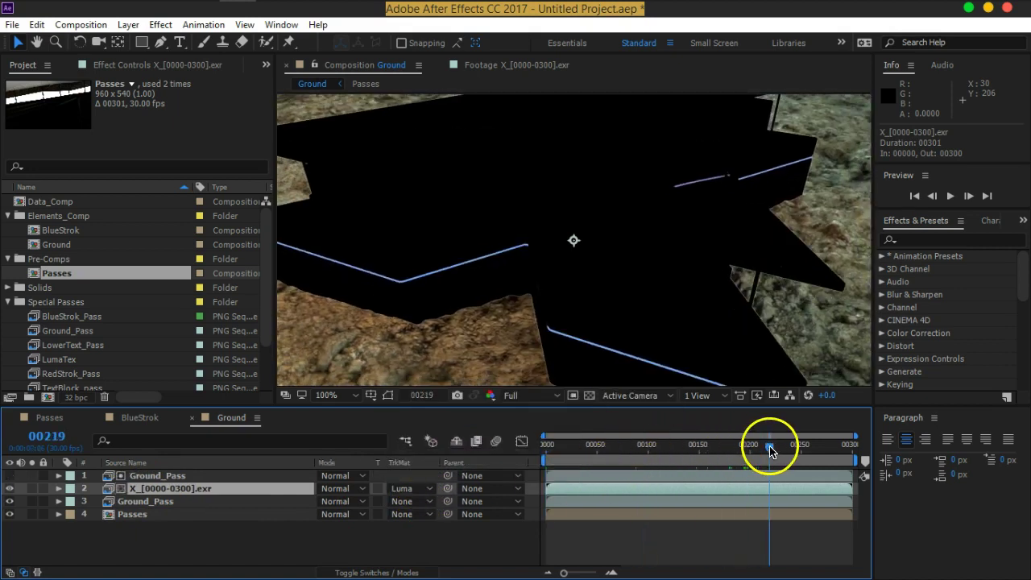
{"action": "left_click", "coordinate": [589, 396]}
{"action": "key", "text": "comma"}
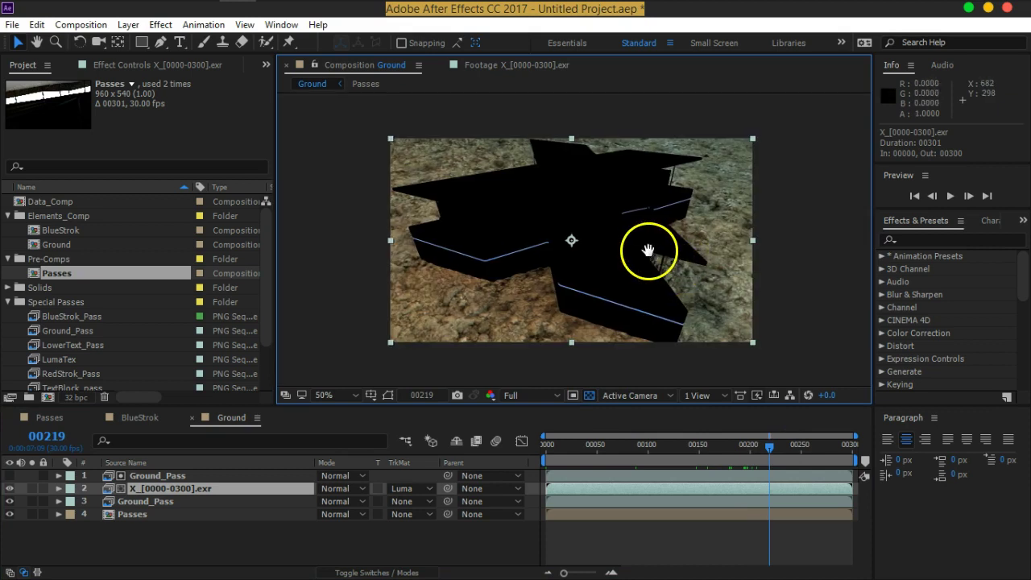
{"action": "left_click_drag", "start_coordinate": [652, 249], "coordinate": [641, 247]}
Set the Passes layer's track matte to Luma Matte "Ground_Pass" and scrub through the Ground composition to frame 254.
{"action": "left_click", "coordinate": [131, 515]}
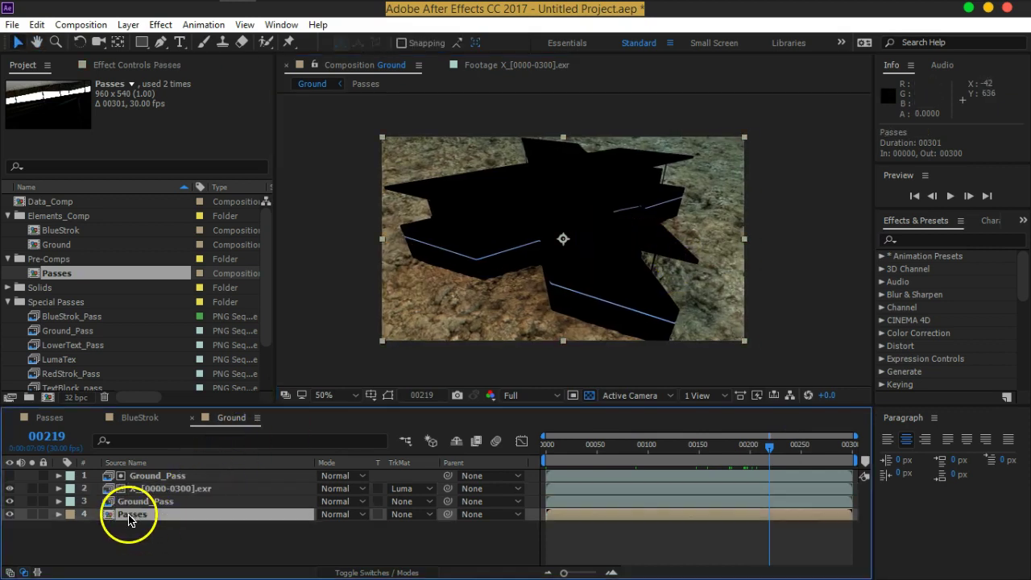
{"action": "left_click", "coordinate": [416, 517]}
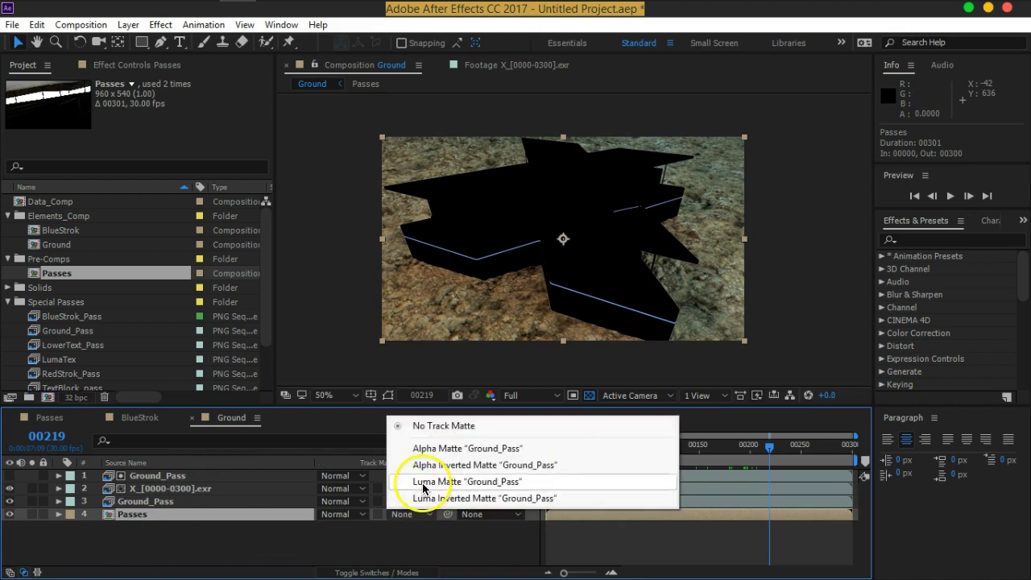
{"action": "left_click", "coordinate": [419, 481]}
{"action": "left_click", "coordinate": [590, 396]}
{"action": "left_click_drag", "start_coordinate": [770, 451], "coordinate": [699, 455]}
{"action": "left_click_drag", "start_coordinate": [652, 453], "coordinate": [809, 450]}
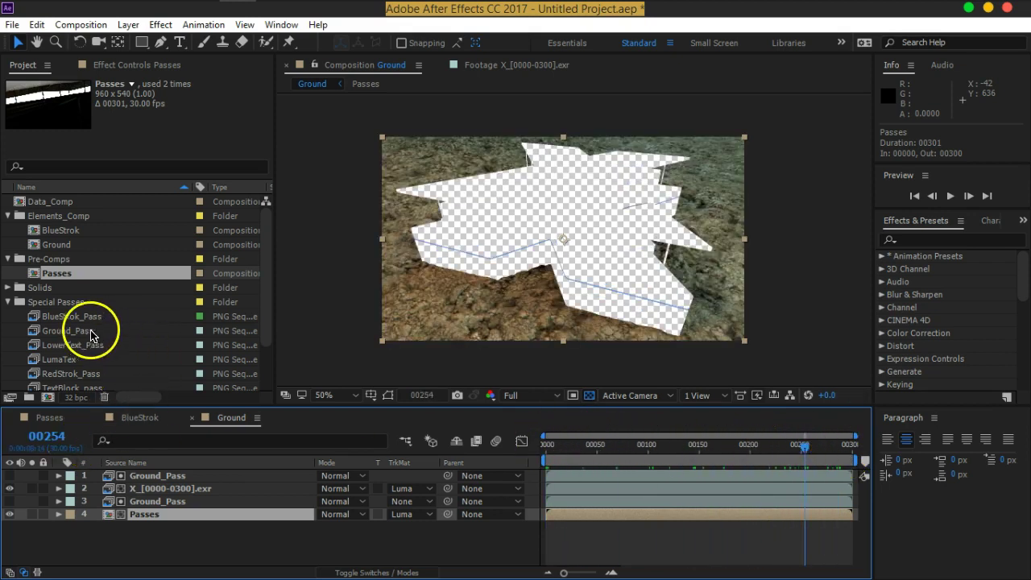
Set the label colour of the Ground_Pass footage in the Special Passes folder to Green.
{"action": "left_click", "coordinate": [198, 331]}
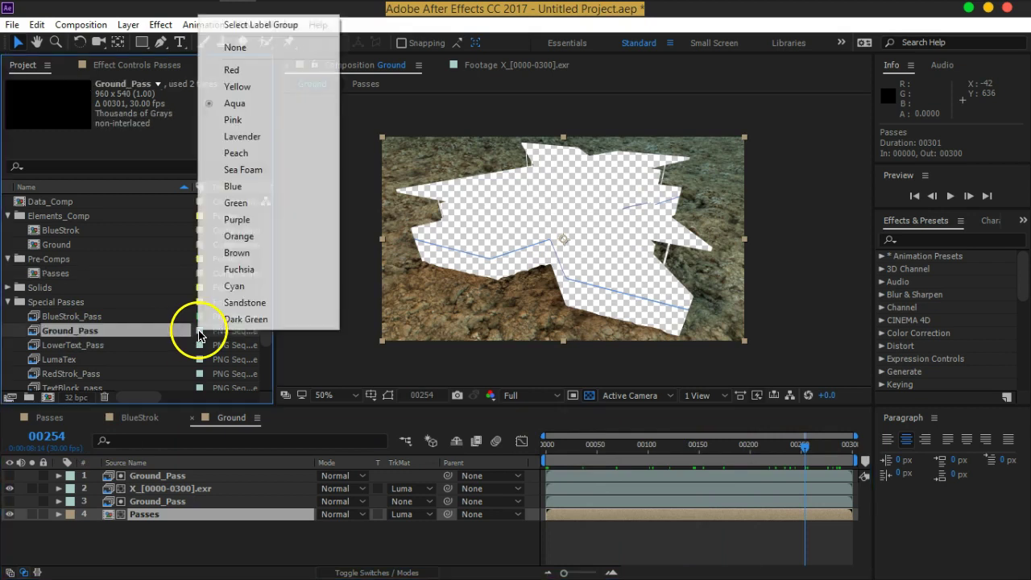
{"action": "left_click", "coordinate": [236, 202]}
Create a composition named LowerText from the LowerText_Pass footage and move it into the Elements_Comp folder.
{"action": "left_click", "coordinate": [71, 345]}
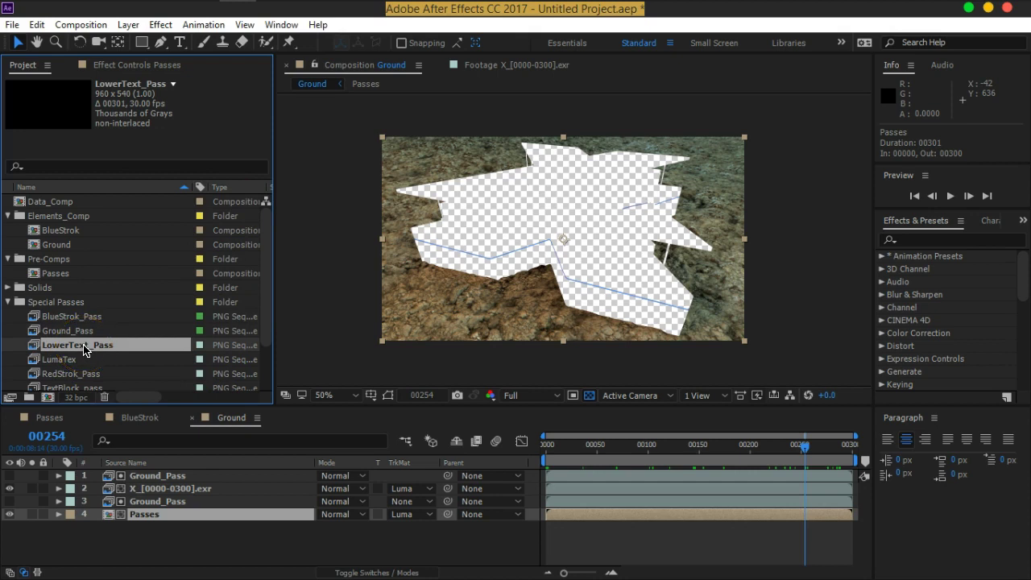
{"action": "key", "text": "Return"}
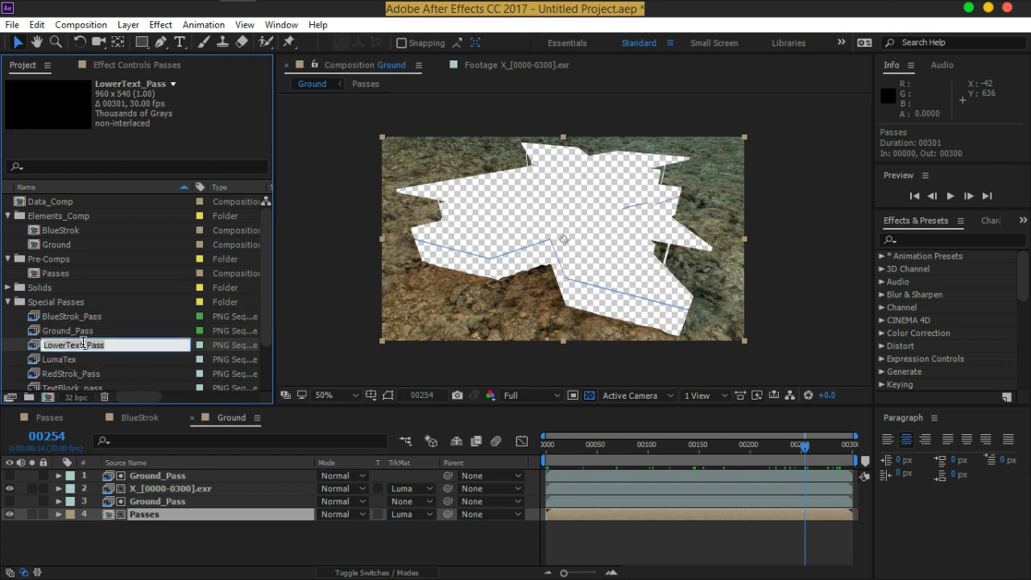
{"action": "key", "text": "Return"}
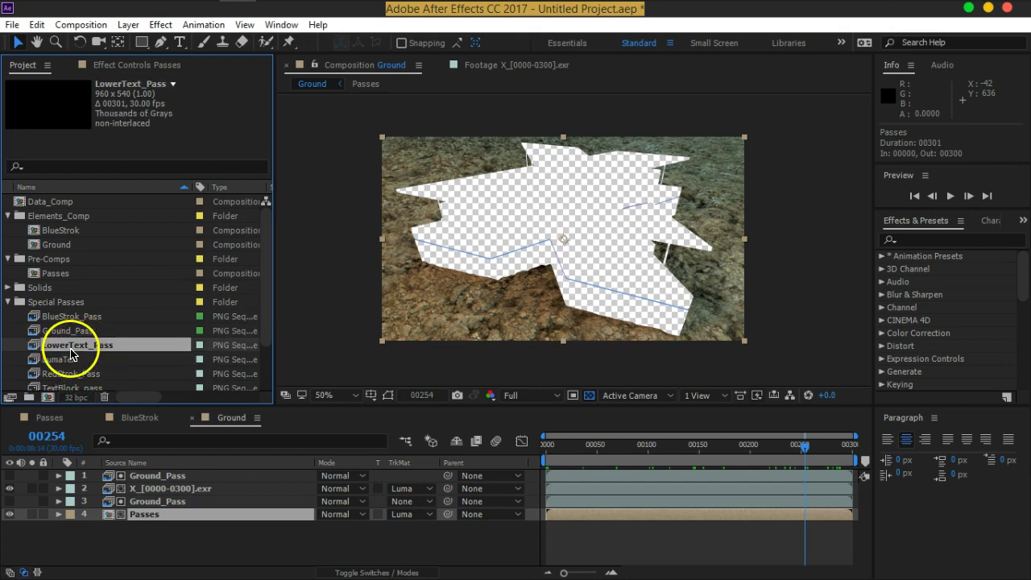
{"action": "left_click_drag", "start_coordinate": [35, 349], "coordinate": [51, 394]}
{"action": "left_click", "coordinate": [72, 374]}
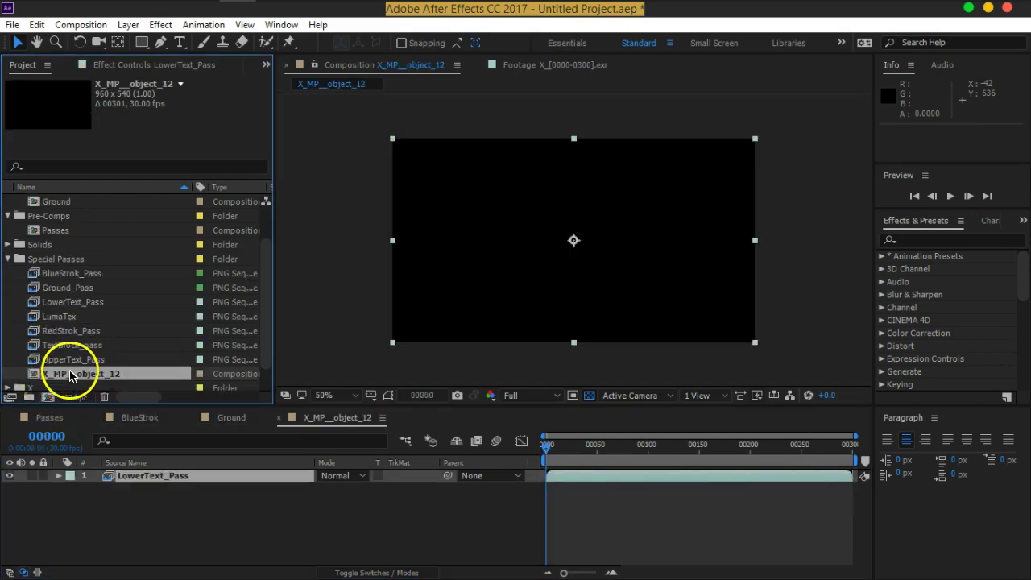
{"action": "key", "text": "Return"}
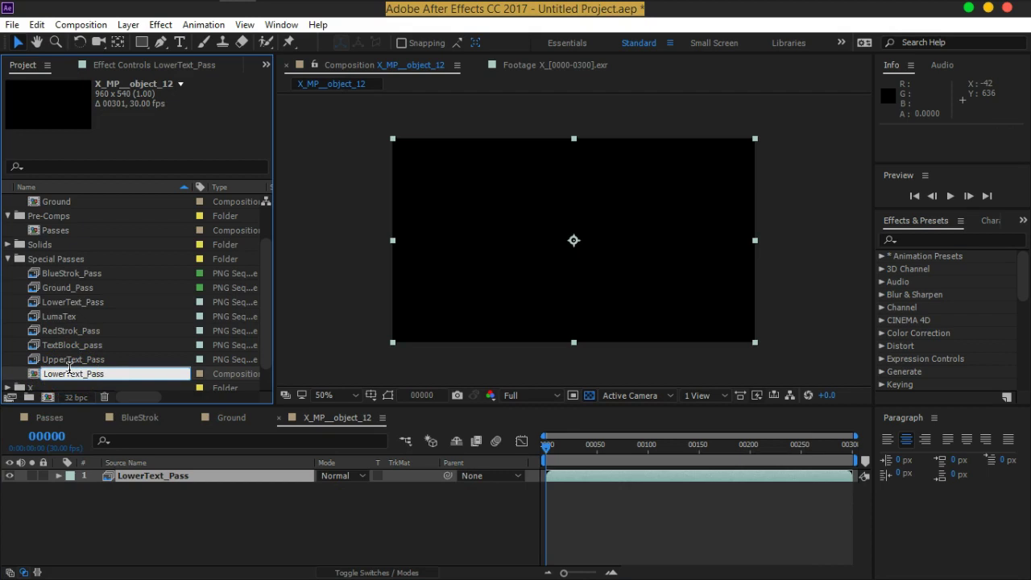
{"action": "key", "text": "Return"}
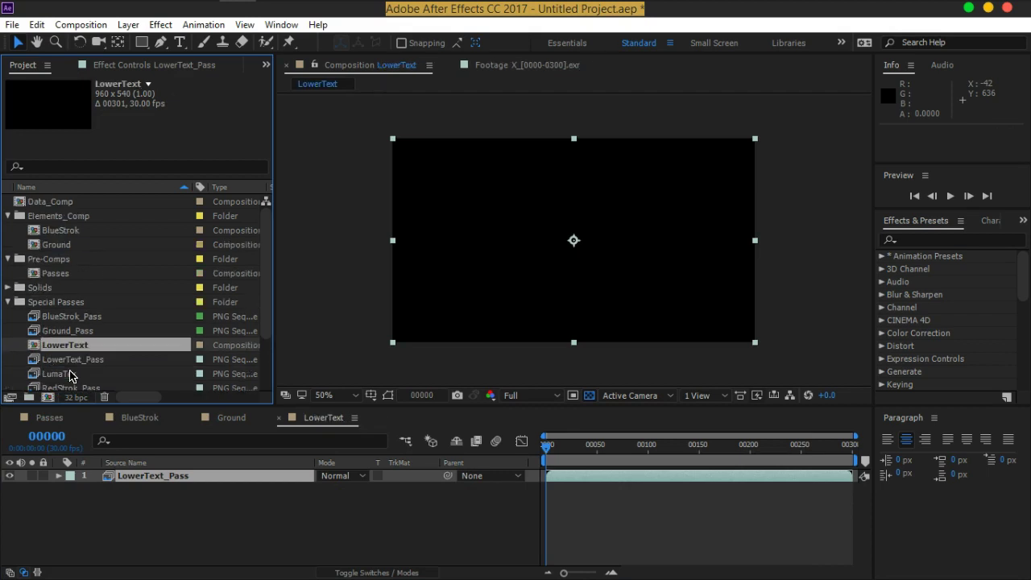
{"action": "left_click_drag", "start_coordinate": [78, 348], "coordinate": [77, 216]}
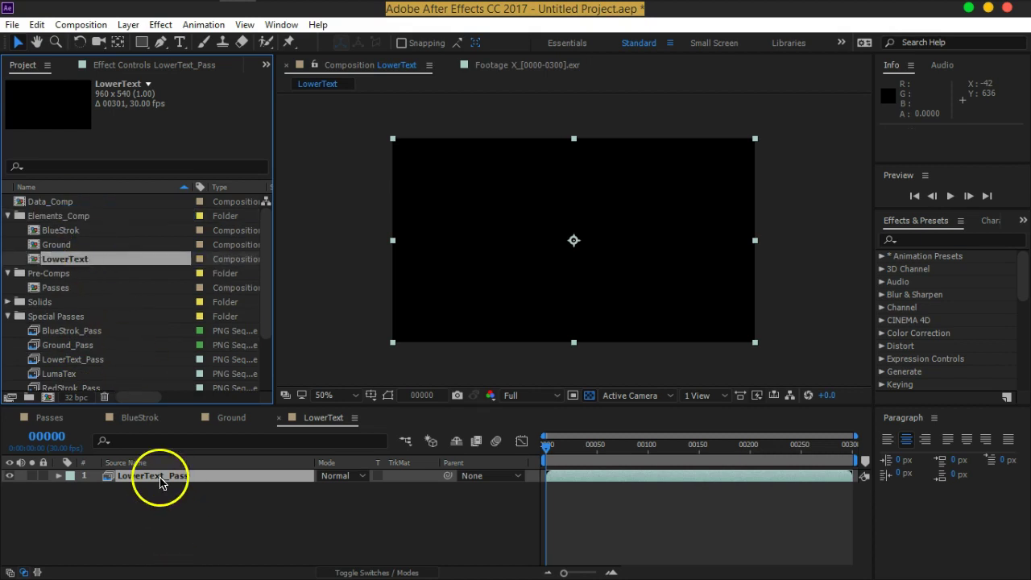
Add X_[0000-0300].exr and the Passes composition to the LowerText composition, stacked below the LowerText_Pass layer.
{"action": "scroll", "coordinate": [118, 352], "scroll_direction": "down", "scroll_amount": 3}
{"action": "left_click_drag", "start_coordinate": [89, 373], "coordinate": [175, 489]}
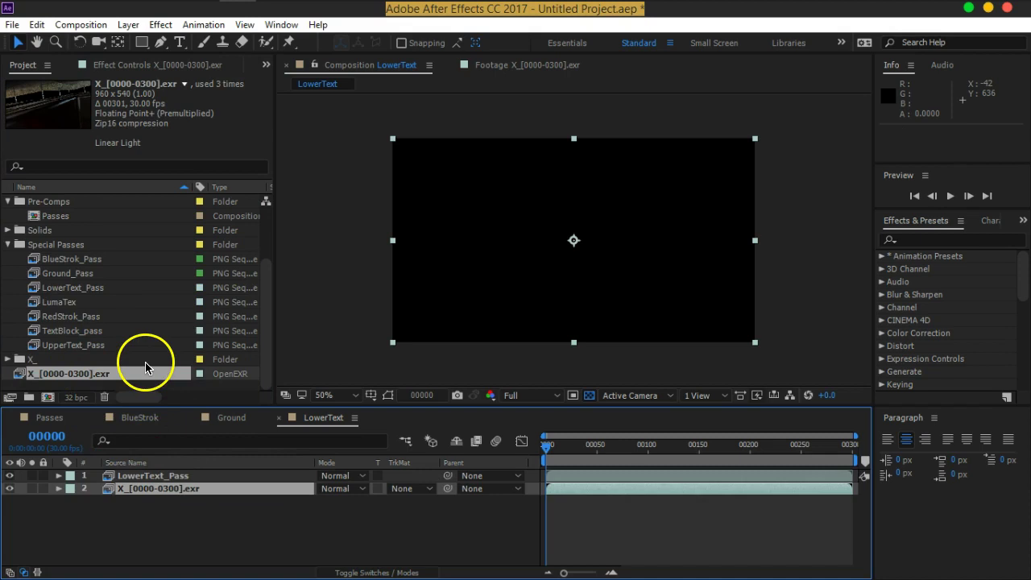
{"action": "left_click_drag", "start_coordinate": [54, 218], "coordinate": [143, 492]}
Duplicate the LowerText_Pass layer and place the copy directly above the Passes layer.
{"action": "left_click", "coordinate": [141, 477]}
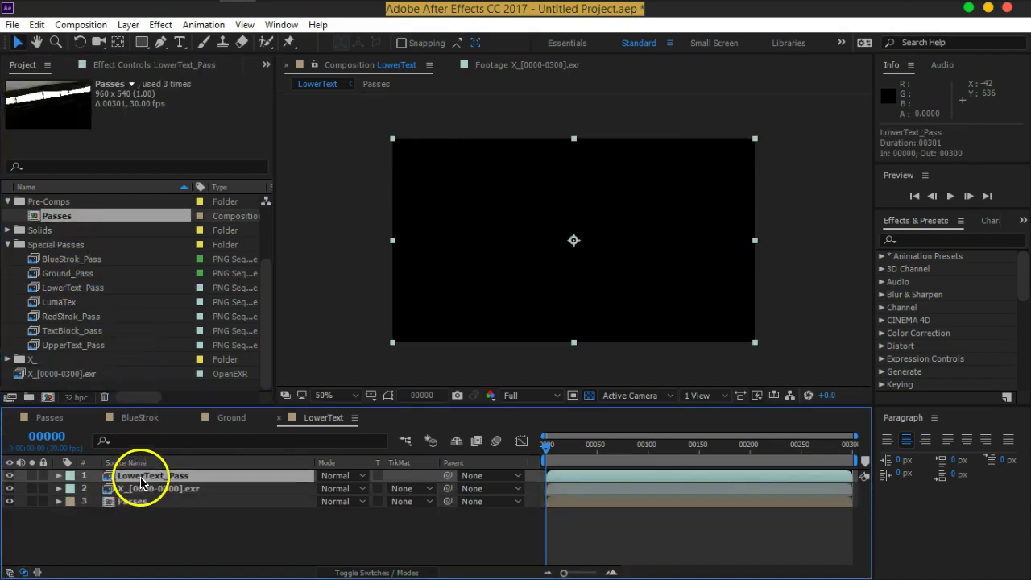
{"action": "key", "text": "ctrl+d"}
{"action": "left_click_drag", "start_coordinate": [133, 476], "coordinate": [150, 518]}
Set the Passes layer's track matte to Luma Matte "LowerText_Pass" in the LowerText composition.
{"action": "left_click", "coordinate": [150, 515]}
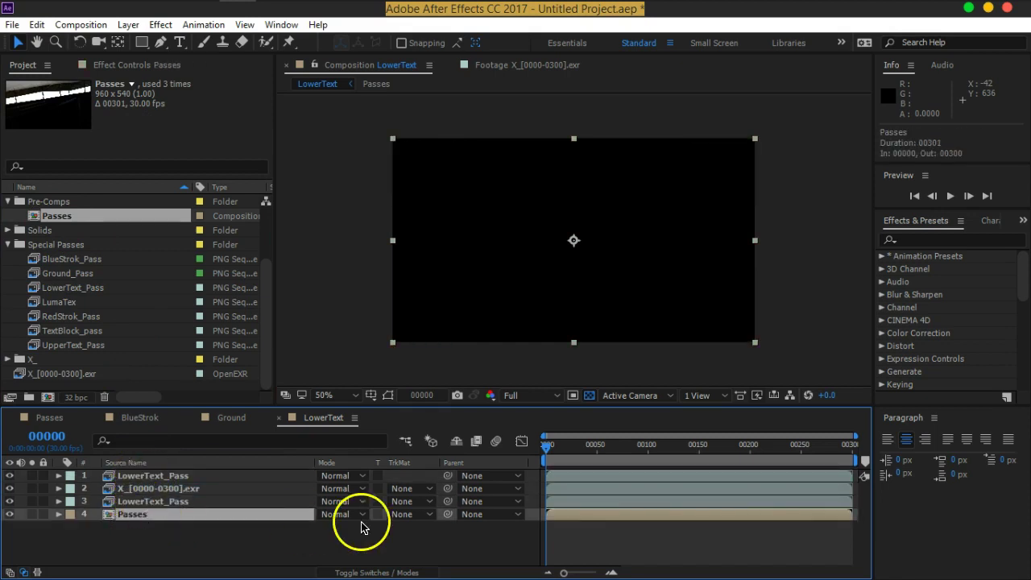
{"action": "left_click", "coordinate": [426, 516]}
{"action": "left_click", "coordinate": [431, 480]}
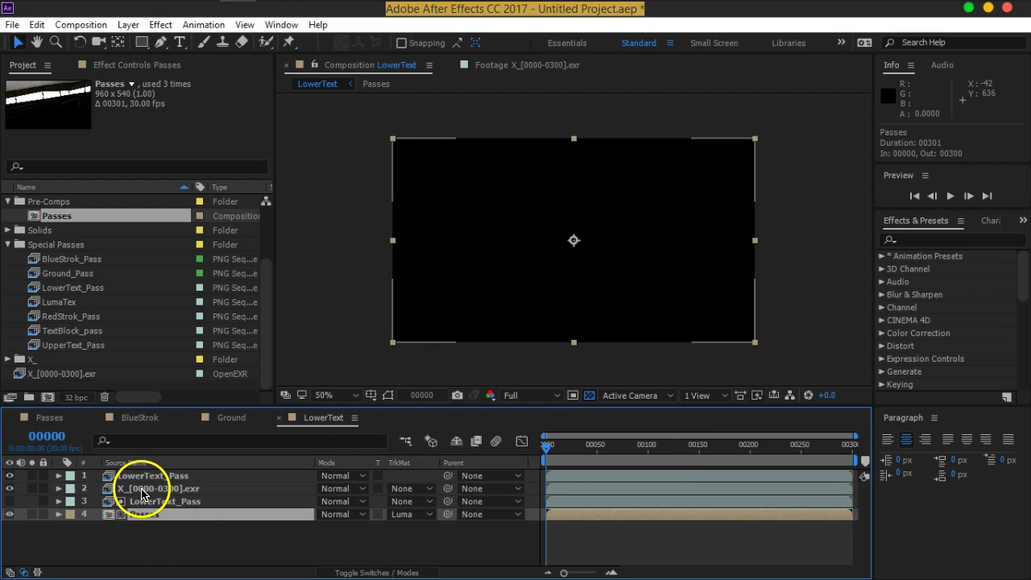
Set the X_[0000-0300].exr layer's track matte to Luma Matte "LowerText_Pass" and preview the composition at frame 244.
{"action": "left_click", "coordinate": [143, 493]}
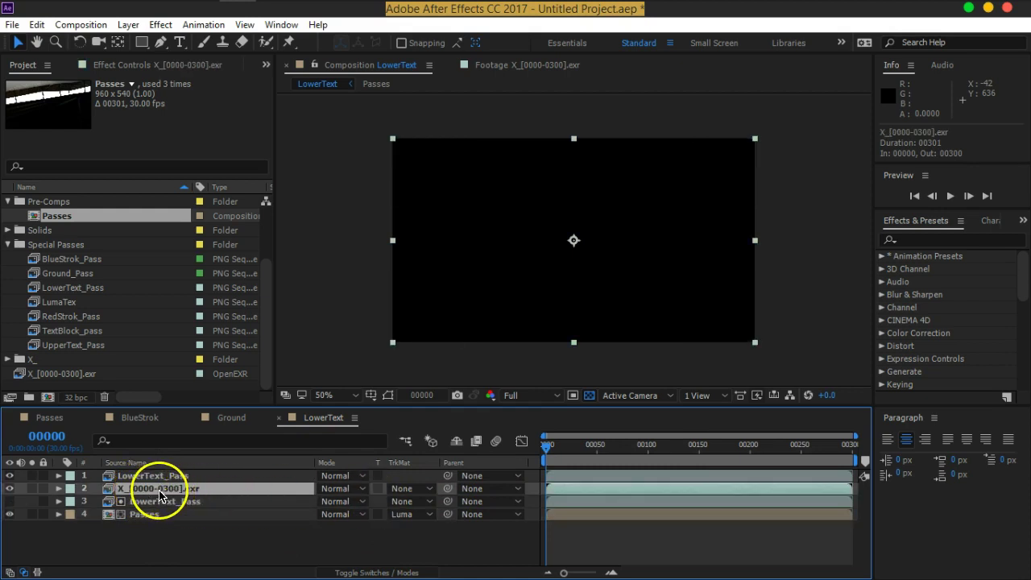
{"action": "left_click", "coordinate": [412, 495]}
{"action": "left_click", "coordinate": [422, 459]}
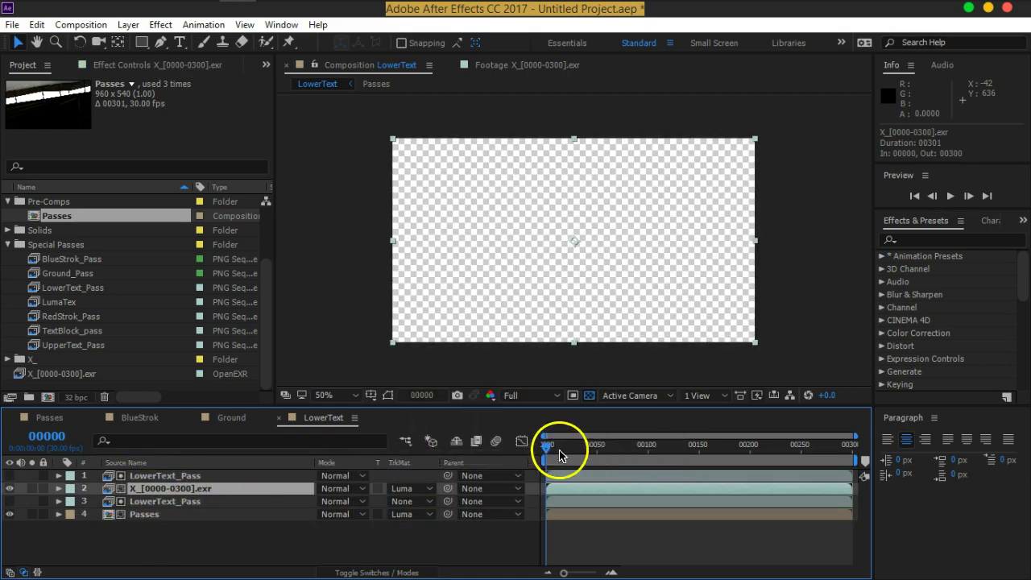
{"action": "left_click_drag", "start_coordinate": [550, 448], "coordinate": [799, 453]}
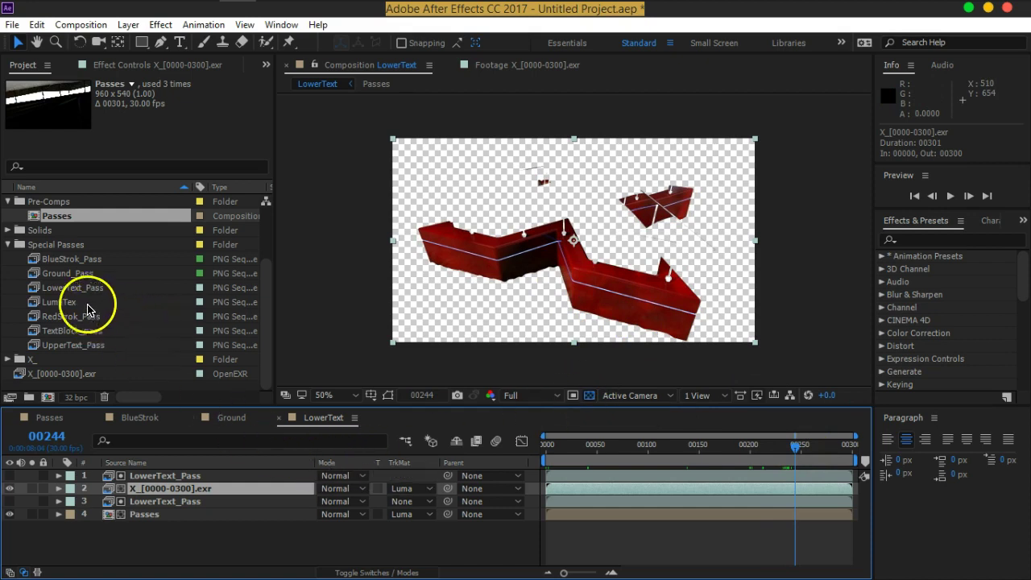
Change the label color of the LowerText_Pass footage in the Special Passes folder to Green.
{"action": "left_click", "coordinate": [72, 287]}
{"action": "left_click", "coordinate": [200, 288]}
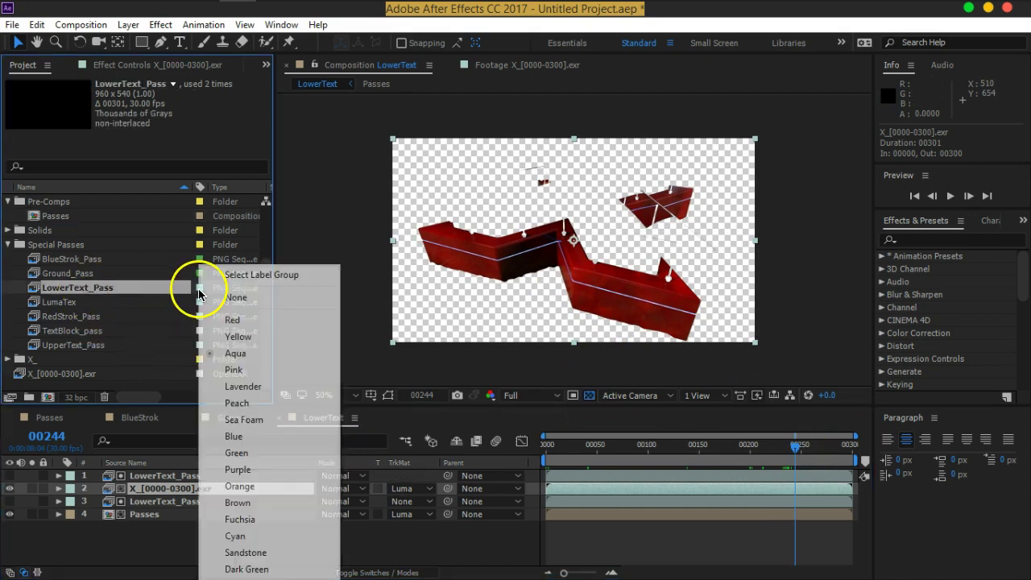
{"action": "left_click", "coordinate": [238, 452]}
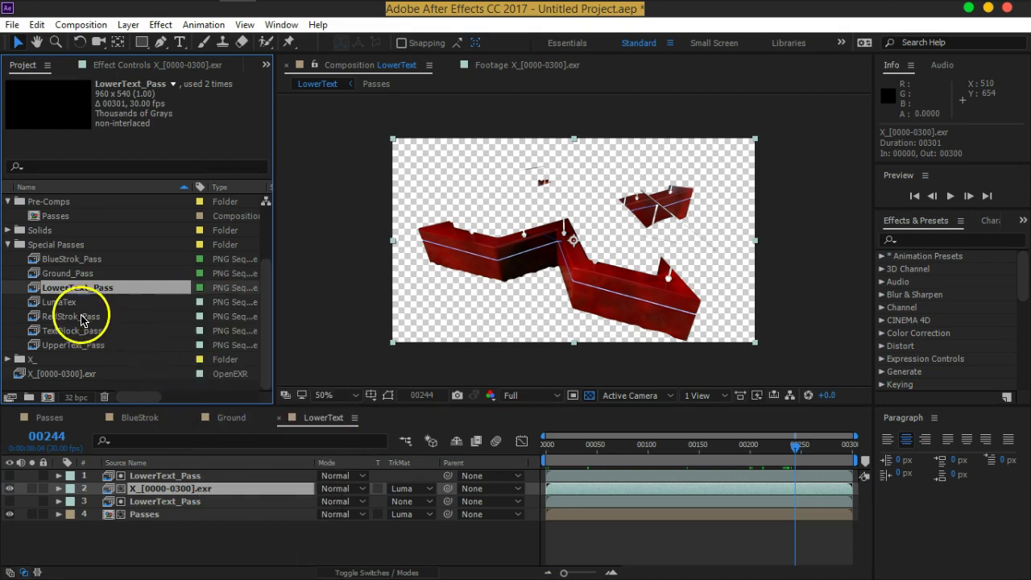
Create a composition named LumaTex from the LumaTex footage and move it into the Elements_Comp folder.
{"action": "left_click", "coordinate": [60, 304]}
{"action": "key", "text": "Return"}
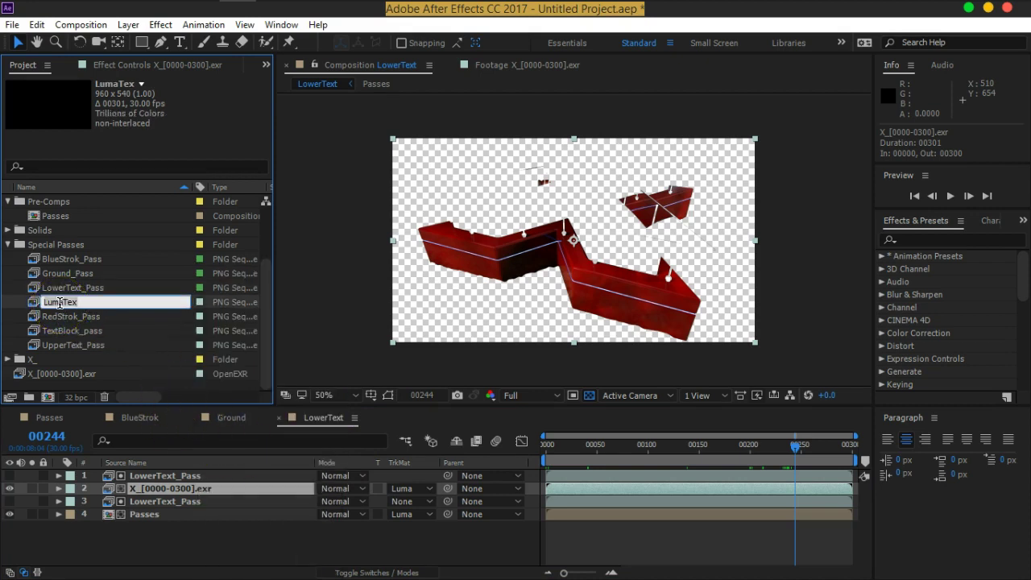
{"action": "key", "text": "Return"}
{"action": "scroll", "coordinate": [60, 306], "scroll_direction": "up", "scroll_amount": 2}
{"action": "scroll", "coordinate": [62, 324], "scroll_direction": "down", "scroll_amount": 1}
{"action": "mouse_move", "coordinate": [81, 329]}
{"action": "left_mouse_down"}
{"action": "mouse_move", "coordinate": [28, 345]}
{"action": "mouse_move", "coordinate": [75, 375]}
{"action": "mouse_move", "coordinate": [59, 396]}
{"action": "mouse_move", "coordinate": [68, 340]}
{"action": "left_mouse_up"}
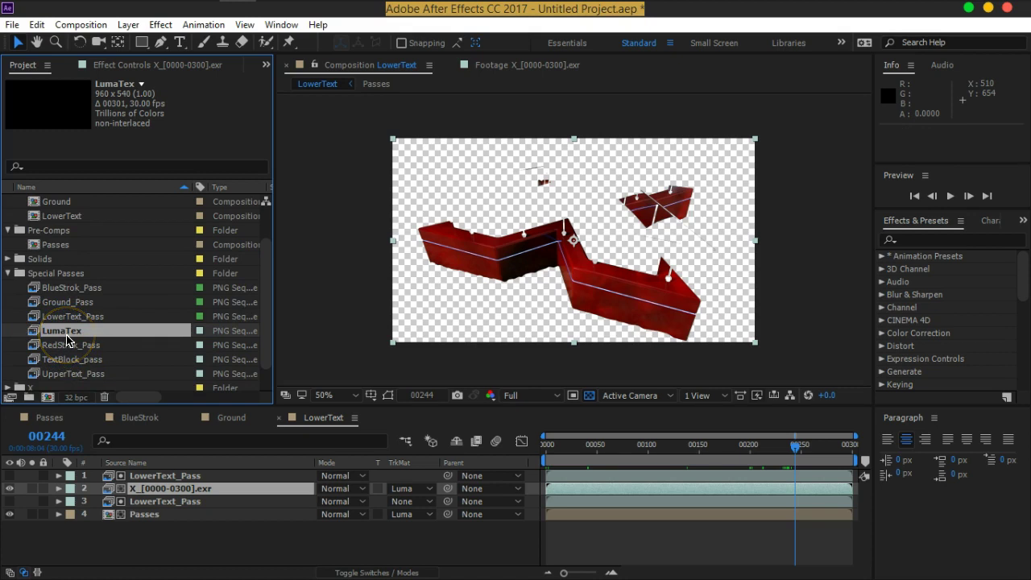
{"action": "scroll", "coordinate": [68, 340], "scroll_direction": "down", "scroll_amount": 1}
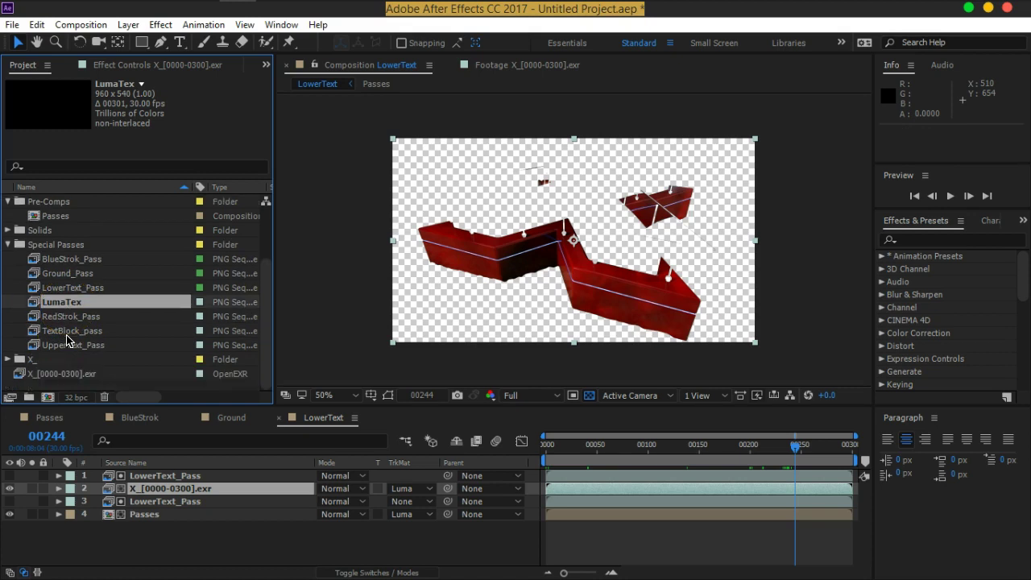
{"action": "left_click_drag", "start_coordinate": [31, 306], "coordinate": [54, 399]}
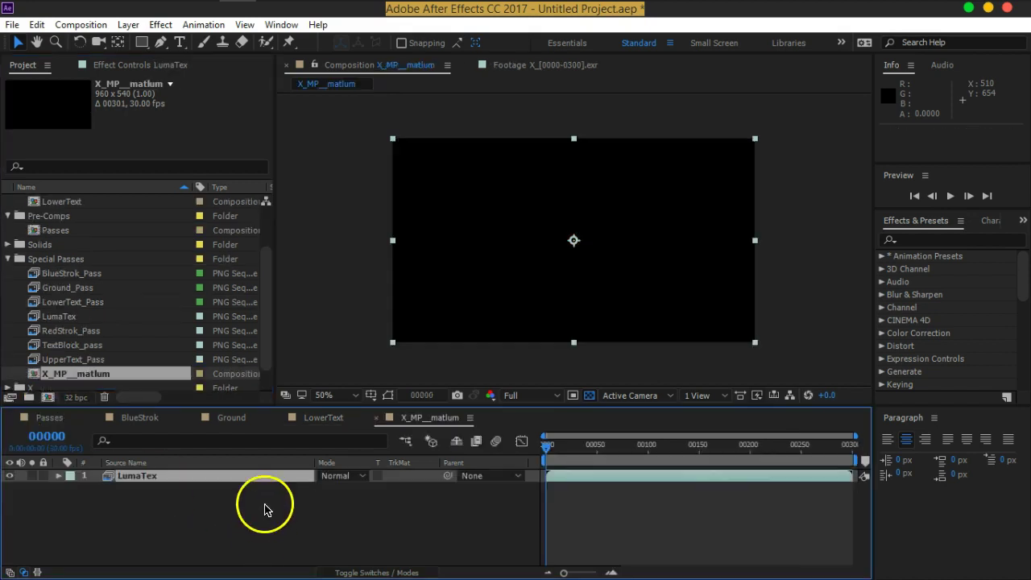
{"action": "key", "text": "Return"}
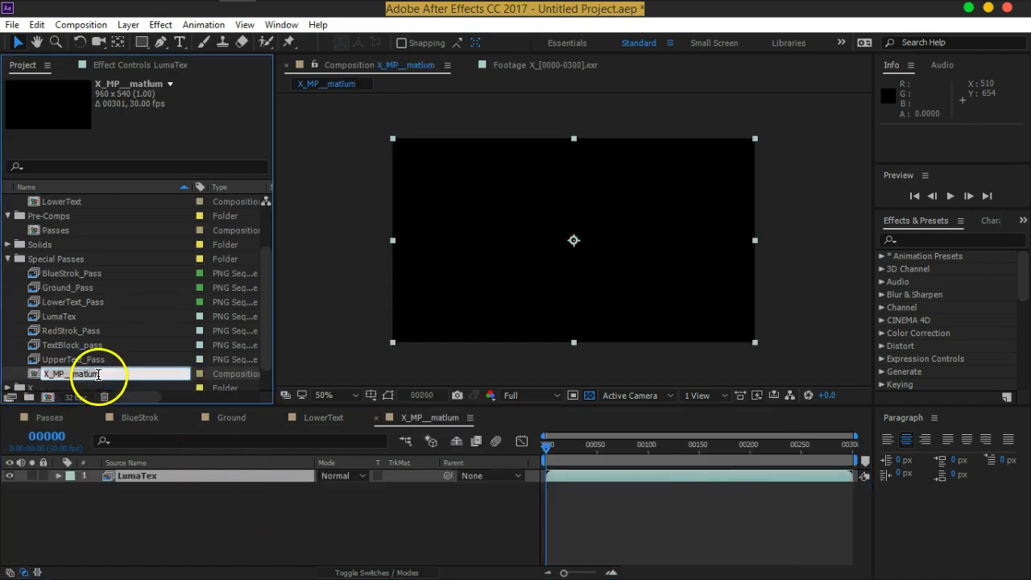
{"action": "type", "text": "LumaTex"}
{"action": "key", "text": "Return"}
{"action": "left_click_drag", "start_coordinate": [97, 377], "coordinate": [50, 219]}
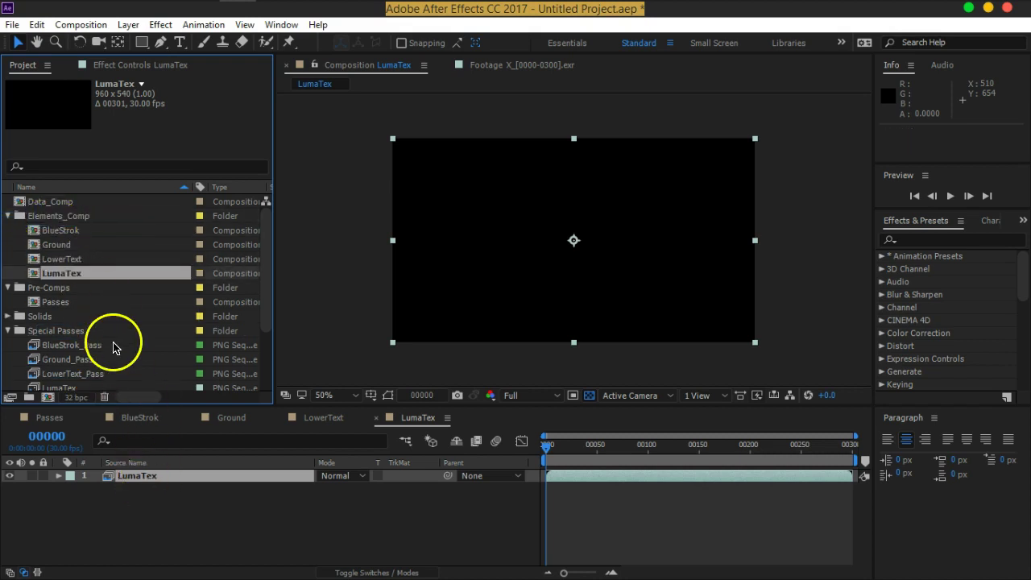
Add X_[0000-0300].exr to the LumaTex composition, directly below the LumaTex layer.
{"action": "scroll", "coordinate": [104, 347], "scroll_direction": "down", "scroll_amount": 3}
{"action": "left_click_drag", "start_coordinate": [79, 378], "coordinate": [153, 490]}
{"action": "left_click_drag", "start_coordinate": [58, 223], "coordinate": [171, 523]}
{"action": "left_click", "coordinate": [145, 514]}
{"action": "left_click", "coordinate": [143, 504]}
{"action": "key", "text": "Delete"}
Set the X_[0000-0300].exr layer's track matte to Luma Matte "LumaTex" and preview frame 250 with the transparency grid off.
{"action": "left_click", "coordinate": [420, 490]}
{"action": "left_click", "coordinate": [530, 461]}
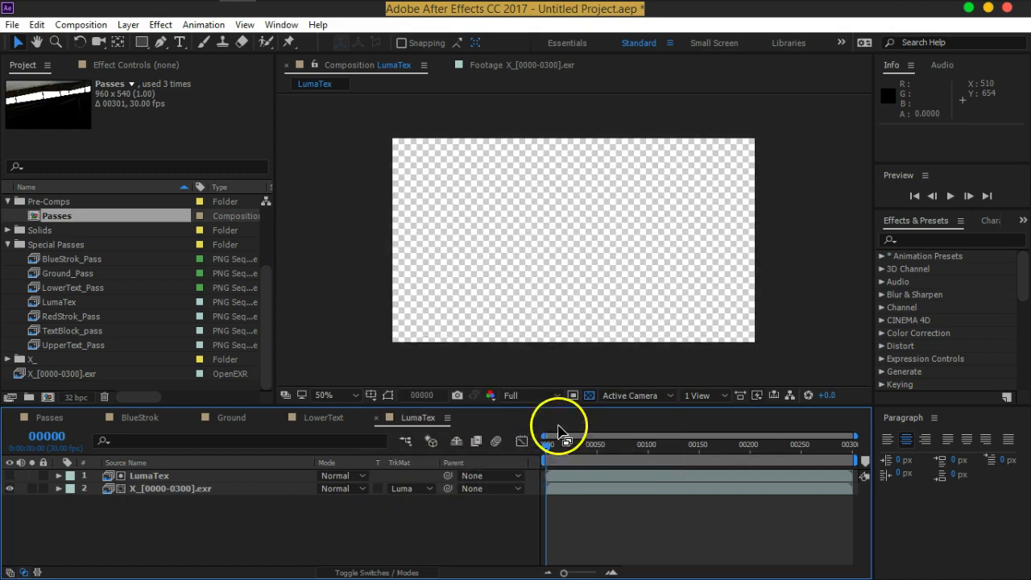
{"action": "left_click", "coordinate": [589, 395]}
{"action": "left_click_drag", "start_coordinate": [550, 444], "coordinate": [801, 448]}
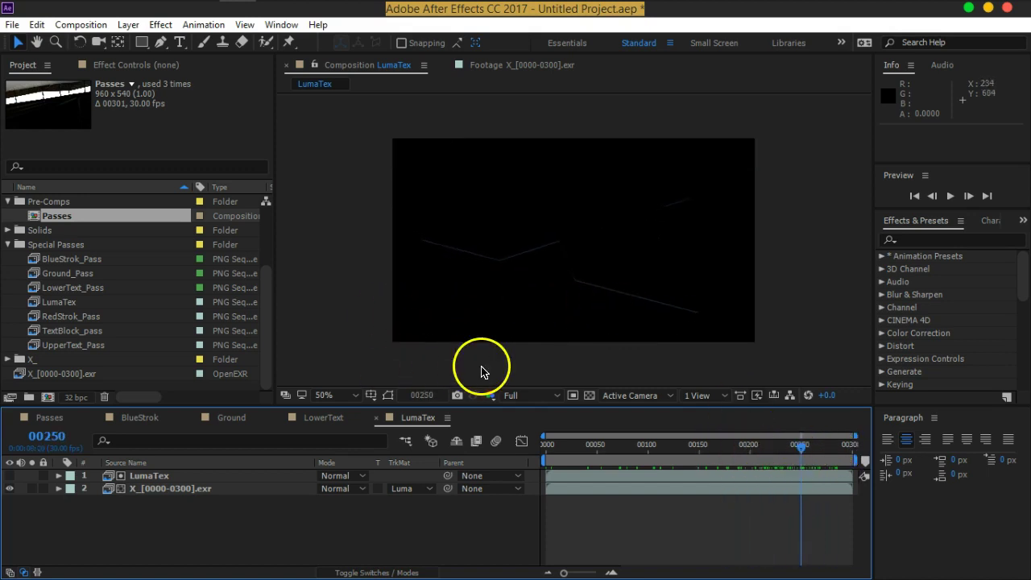
Create a composition named RedStrok from the RedStrok_Pass footage and move it into the Elements_Comp folder.
{"action": "left_click", "coordinate": [51, 316]}
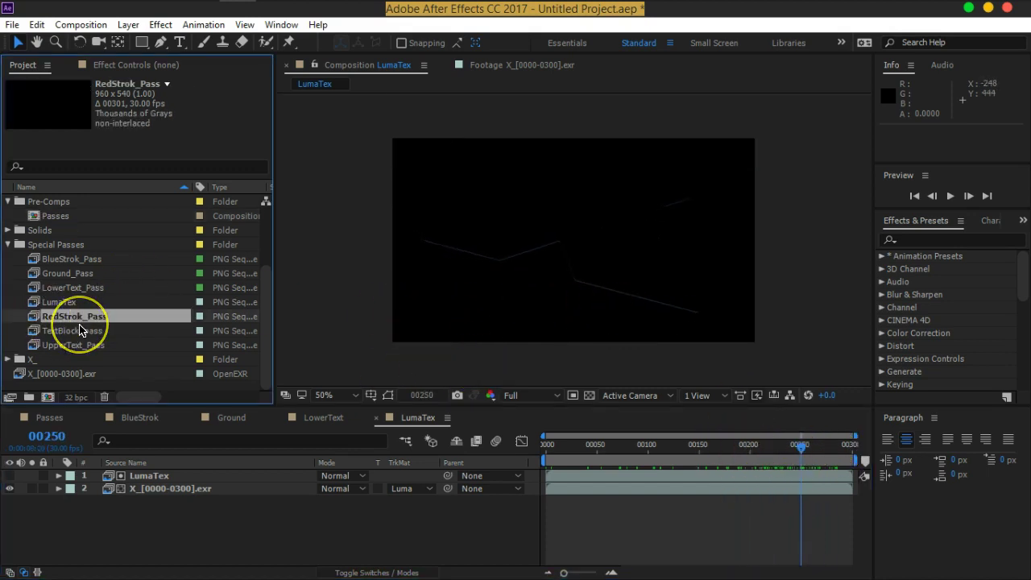
{"action": "key", "text": "Return"}
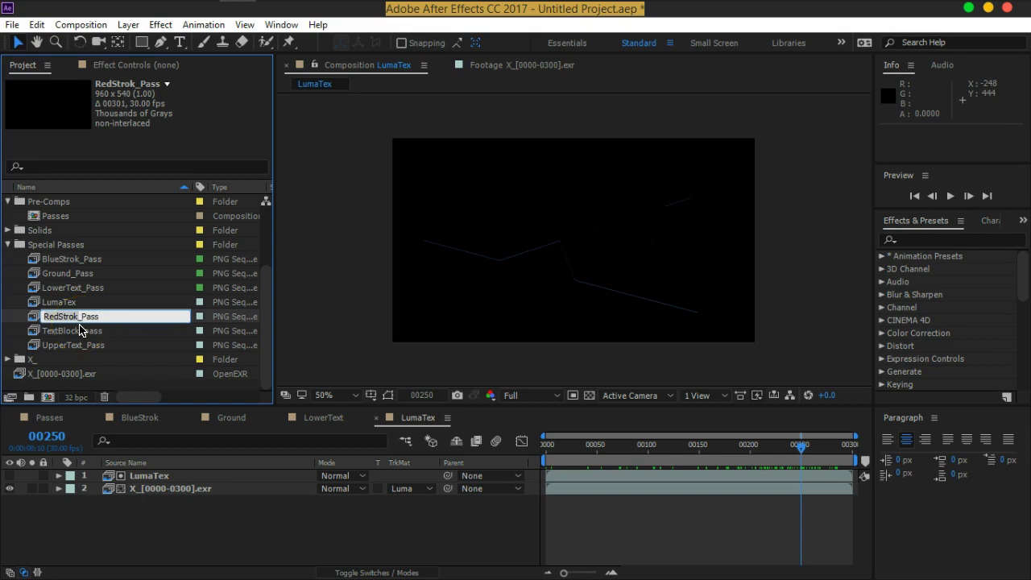
{"action": "key", "text": "Return"}
{"action": "scroll", "coordinate": [79, 330], "scroll_direction": "down", "scroll_amount": 1}
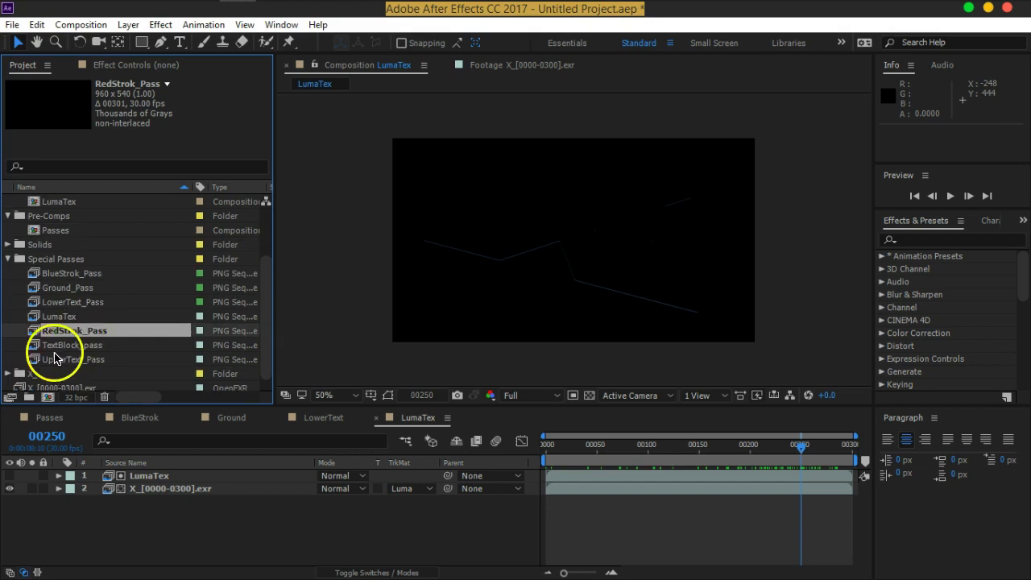
{"action": "left_click_drag", "start_coordinate": [36, 339], "coordinate": [51, 396]}
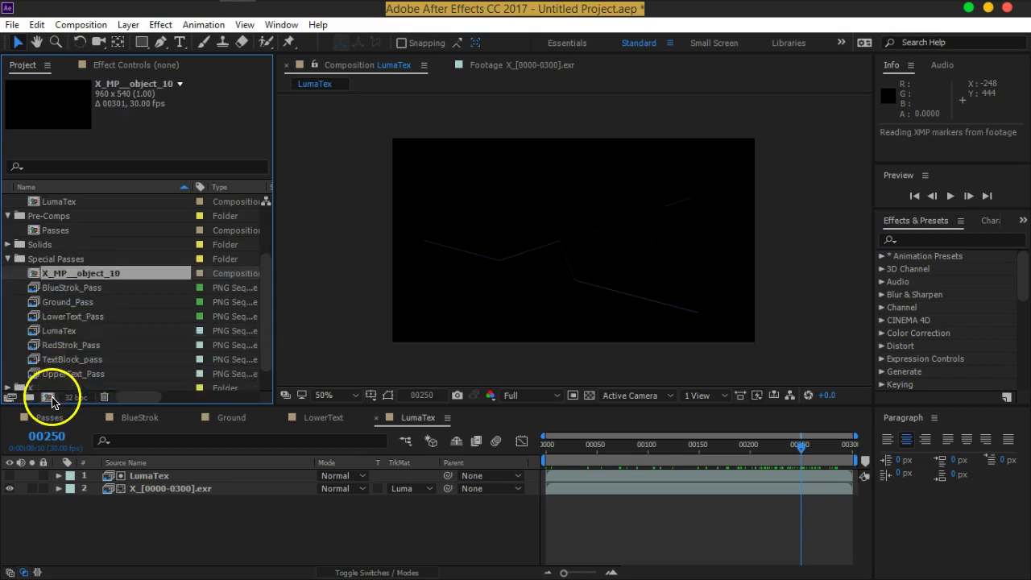
{"action": "key", "text": "Return"}
{"action": "type", "text": "RedStrok"}
{"action": "key", "text": "Return"}
{"action": "left_click_drag", "start_coordinate": [96, 377], "coordinate": [67, 224]}
Add X_[0000-0300].exr and the Passes composition to the RedStrok composition, stacked below the RedStrok_Pass layer.
{"action": "left_click", "coordinate": [182, 504]}
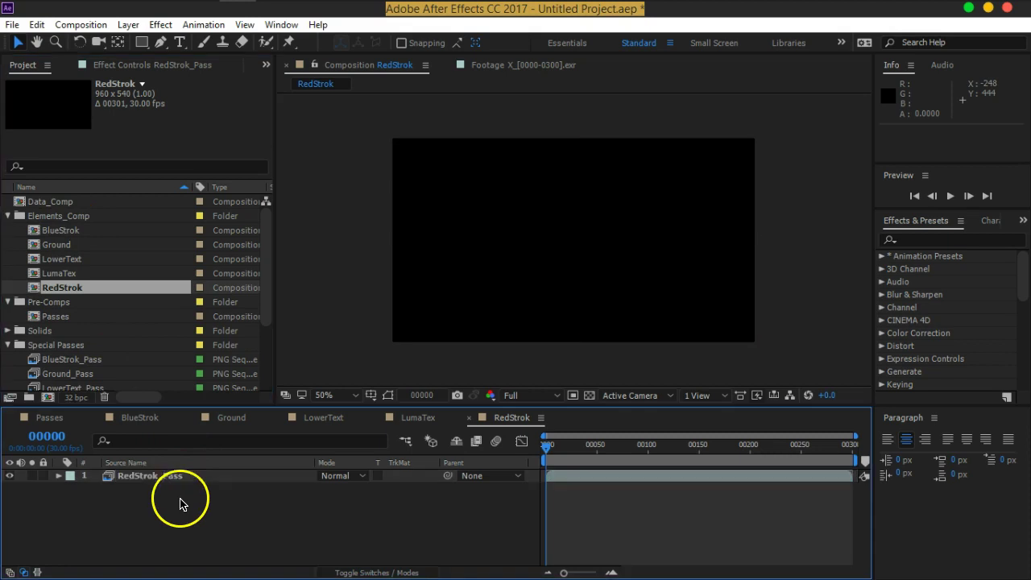
{"action": "scroll", "coordinate": [136, 325], "scroll_direction": "down", "scroll_amount": 3}
{"action": "left_click_drag", "start_coordinate": [58, 381], "coordinate": [169, 496]}
{"action": "left_click_drag", "start_coordinate": [63, 217], "coordinate": [168, 534]}
Duplicate the RedStrok_Pass layer and place the copy directly above the Passes layer.
{"action": "left_click", "coordinate": [139, 479]}
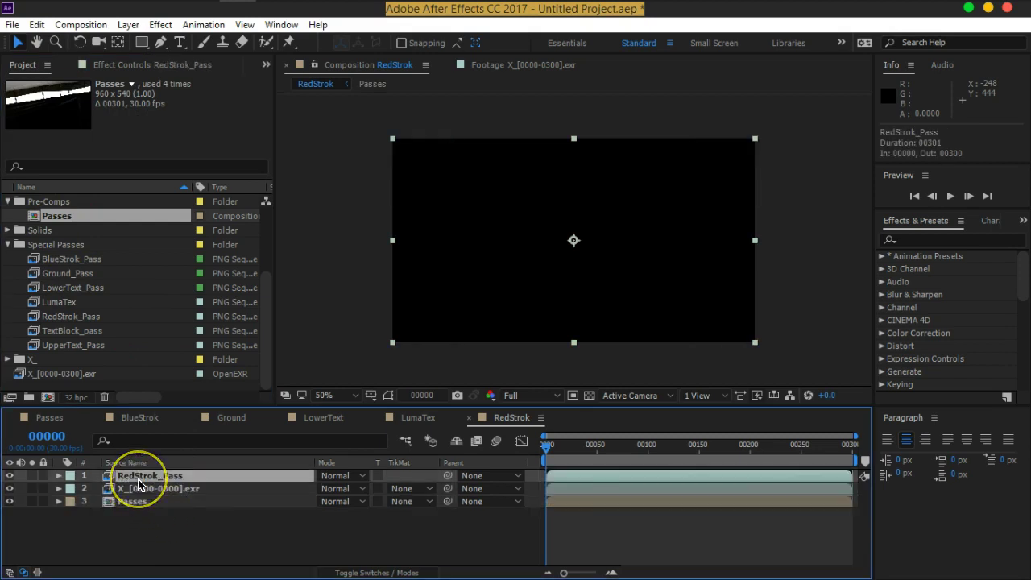
{"action": "key", "text": "ctrl+d"}
{"action": "left_click_drag", "start_coordinate": [139, 483], "coordinate": [141, 516]}
Set the track mattes of the Passes and X_[0000-0300].exr layers to Luma Matte "RedStrok_Pass" and preview the result at frame 269.
{"action": "left_click", "coordinate": [403, 514]}
{"action": "left_click", "coordinate": [427, 483]}
{"action": "left_click", "coordinate": [247, 488]}
{"action": "left_click", "coordinate": [402, 489]}
{"action": "left_click", "coordinate": [433, 455]}
{"action": "left_click_drag", "start_coordinate": [547, 446], "coordinate": [821, 452]}
{"action": "left_click", "coordinate": [590, 396]}
{"action": "left_click", "coordinate": [590, 396]}
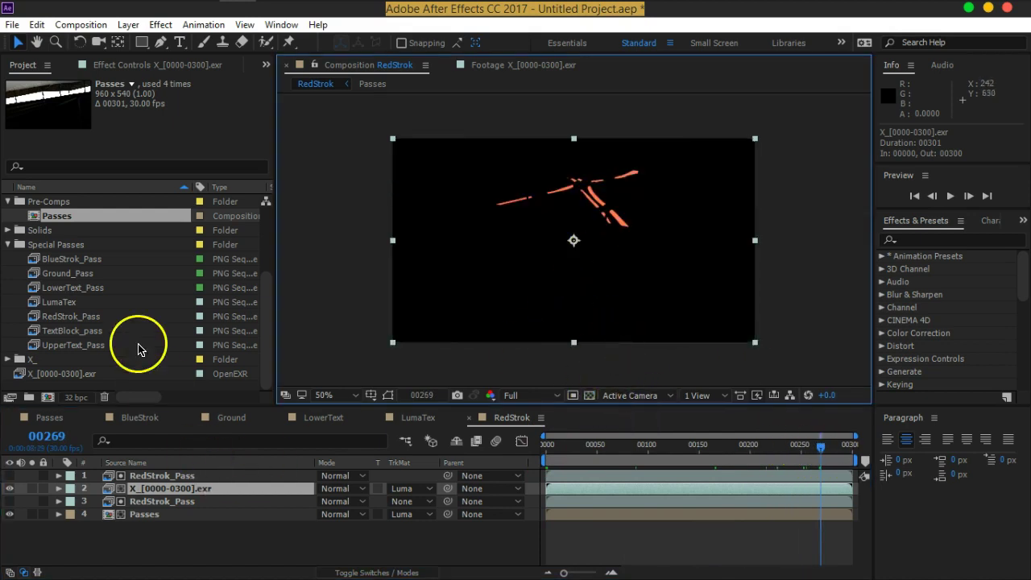
Change the label color of the LumaTex and RedStrok_Pass footage in the Special Passes folder to Green.
{"action": "left_click", "coordinate": [77, 303]}
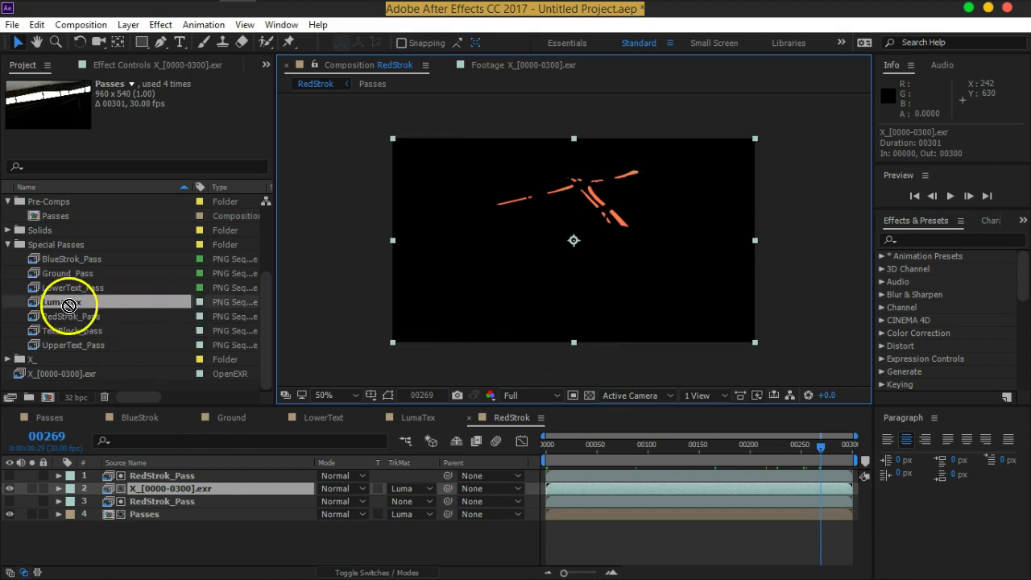
{"action": "left_click", "coordinate": [200, 306]}
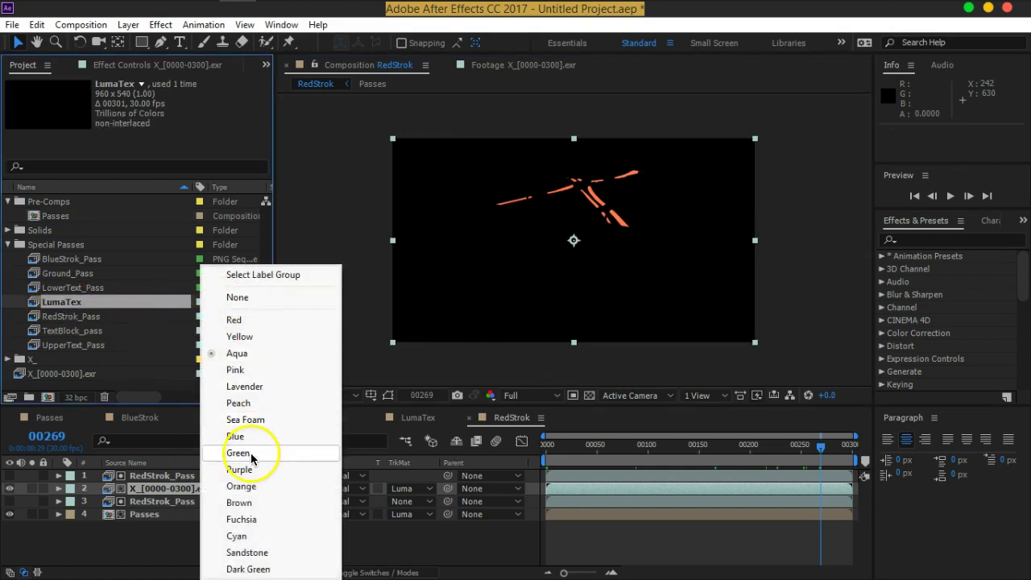
{"action": "left_click", "coordinate": [240, 457]}
{"action": "left_click", "coordinate": [129, 317]}
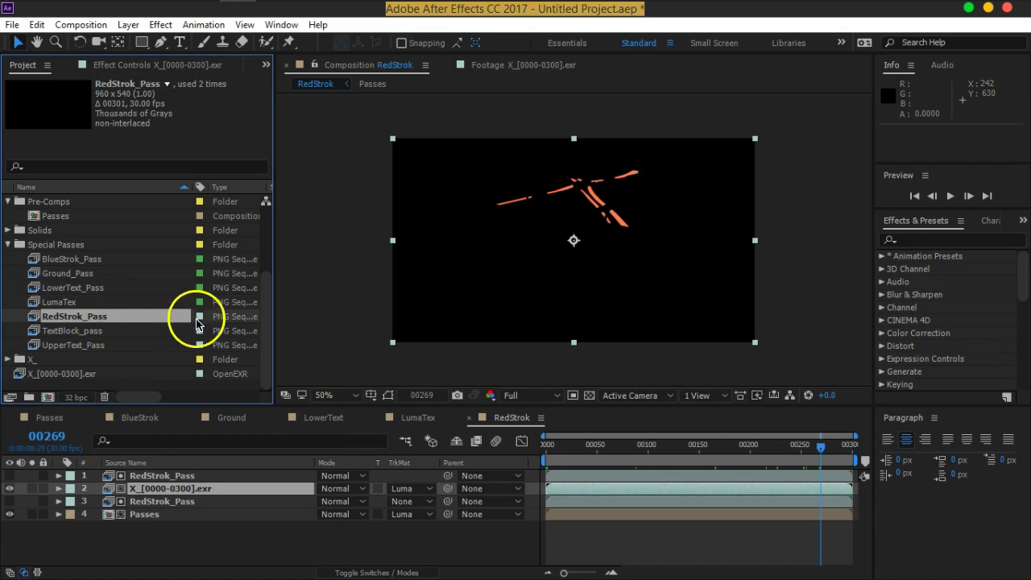
{"action": "left_click", "coordinate": [201, 320]}
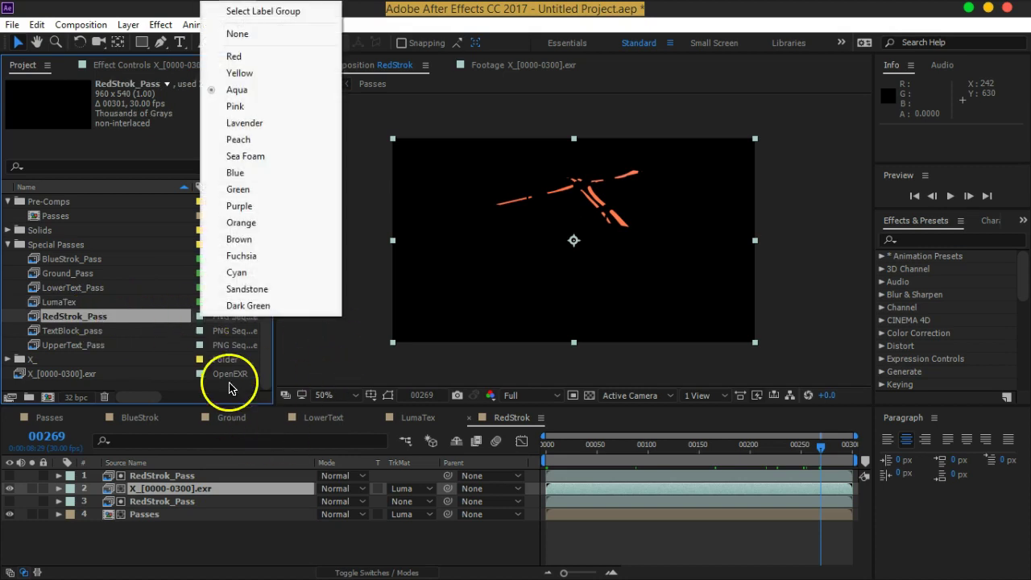
{"action": "left_click", "coordinate": [247, 186]}
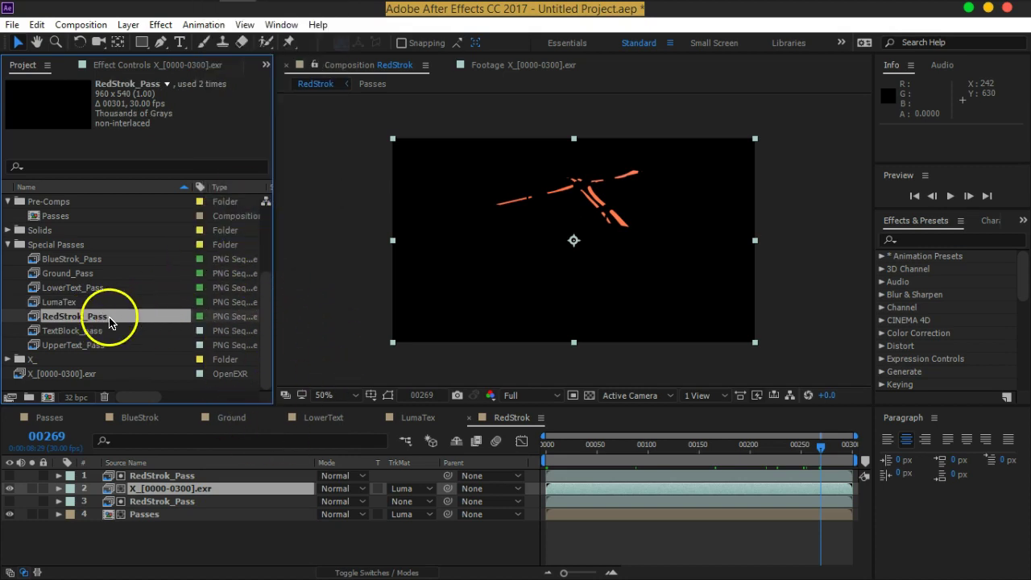
Create a composition named TextBlock from the TextBlock_pass footage.
{"action": "left_click", "coordinate": [92, 337]}
{"action": "key", "text": "Return"}
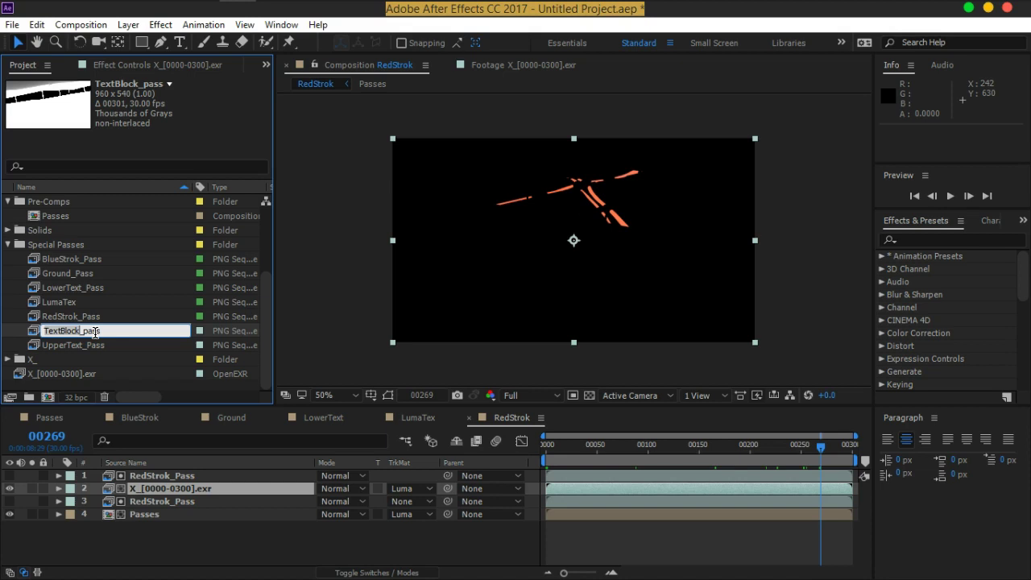
{"action": "key", "text": "Return"}
{"action": "scroll", "coordinate": [95, 342], "scroll_direction": "down", "scroll_amount": 3}
{"action": "left_click_drag", "start_coordinate": [37, 332], "coordinate": [50, 396]}
{"action": "left_click", "coordinate": [75, 375]}
{"action": "key", "text": "Return"}
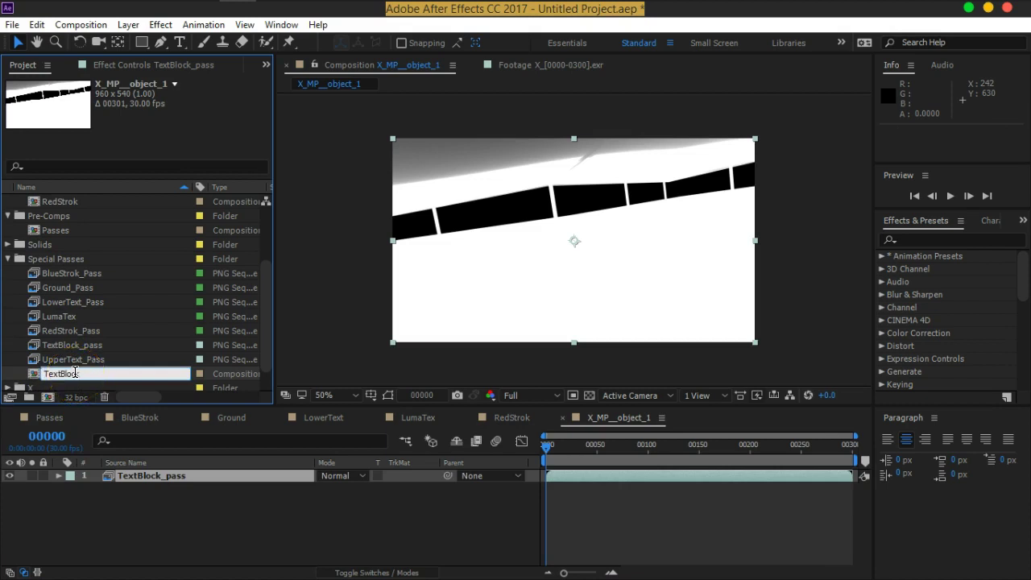
{"action": "type", "text": "TextBlock"}
{"action": "key", "text": "Return"}
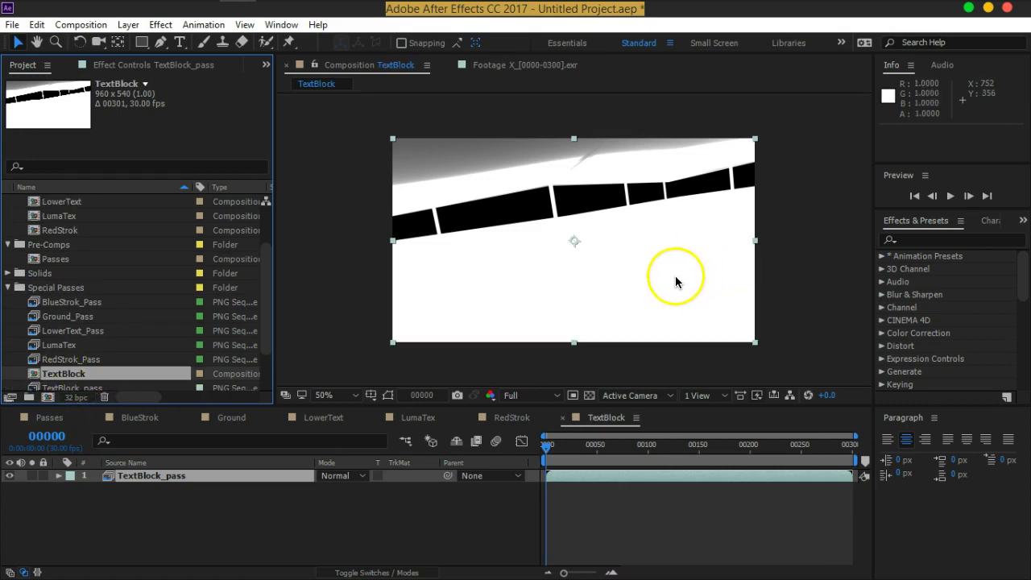
Add X_[0000-0300].exr and the Passes composition to the TextBlock composition, stacked below the TextBlock_pass layer.
{"action": "scroll", "coordinate": [165, 275], "scroll_direction": "down", "scroll_amount": 2}
{"action": "left_click_drag", "start_coordinate": [68, 373], "coordinate": [152, 488]}
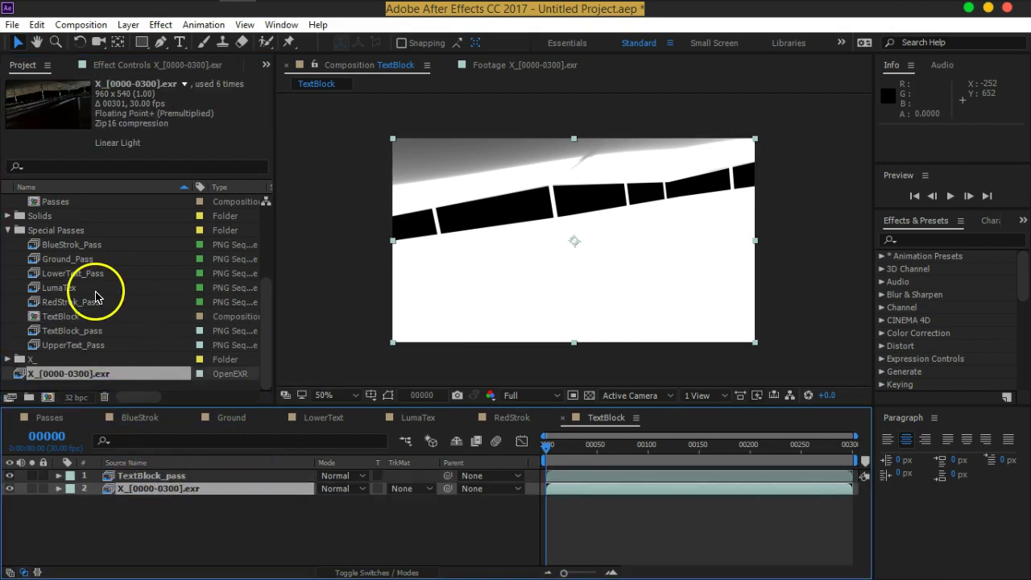
{"action": "left_click_drag", "start_coordinate": [62, 201], "coordinate": [185, 516]}
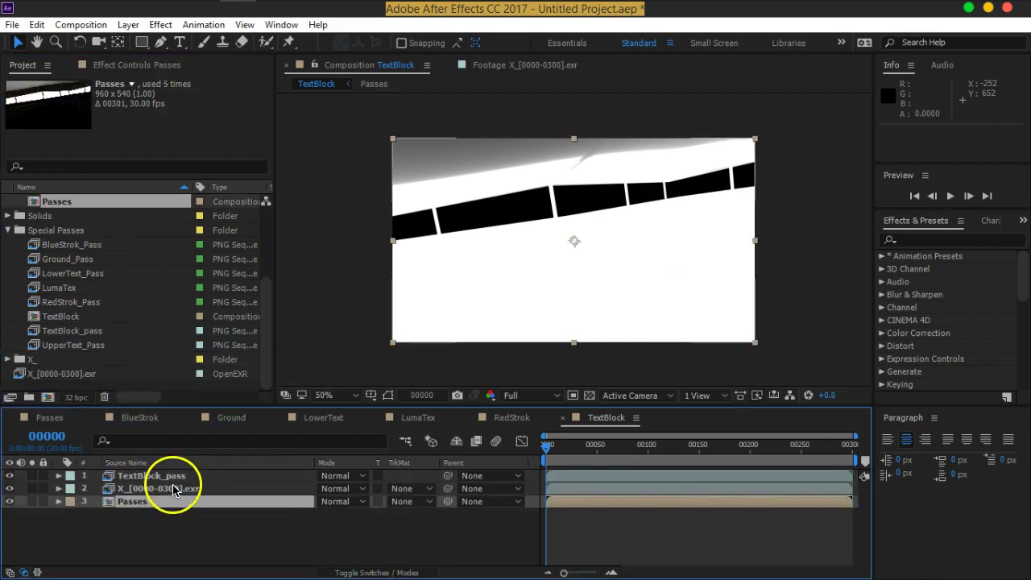
Duplicate the TextBlock_pass layer and place the copy directly above the Passes layer.
{"action": "left_click", "coordinate": [170, 477]}
{"action": "key", "text": "ctrl+d"}
{"action": "left_click_drag", "start_coordinate": [166, 476], "coordinate": [167, 506]}
Set the track mattes of the Passes and X_[0000-0300].exr layers to Luma Matte "TextBlock_pass" and inspect the result at frame 237.
{"action": "left_click", "coordinate": [406, 516]}
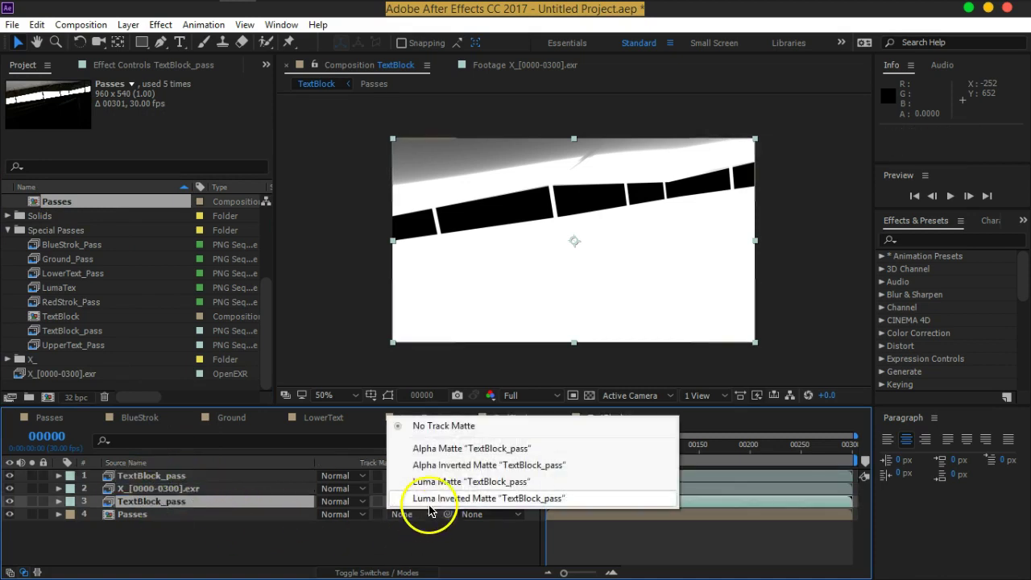
{"action": "left_click", "coordinate": [423, 480]}
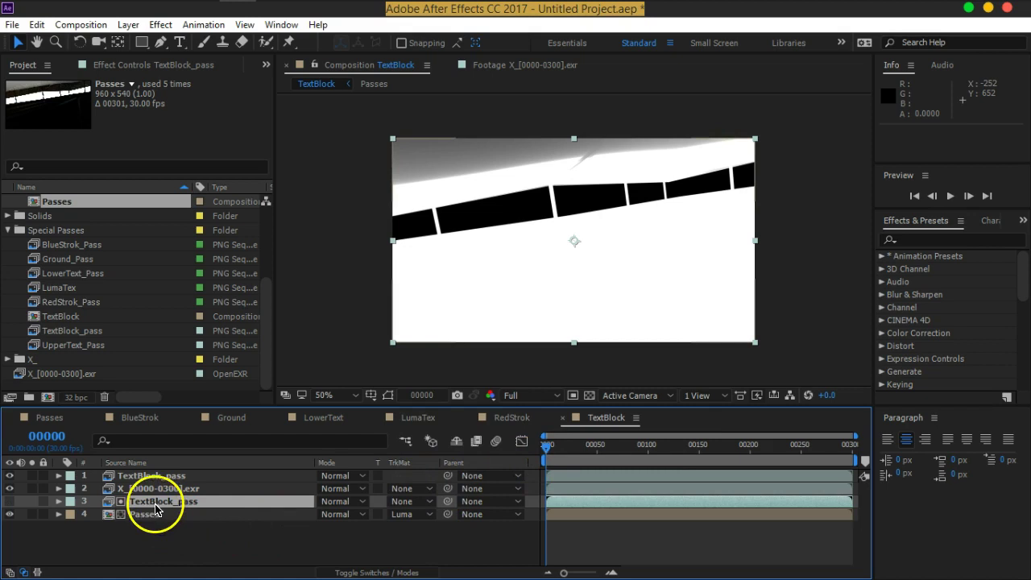
{"action": "left_click", "coordinate": [151, 489]}
{"action": "left_click", "coordinate": [403, 489]}
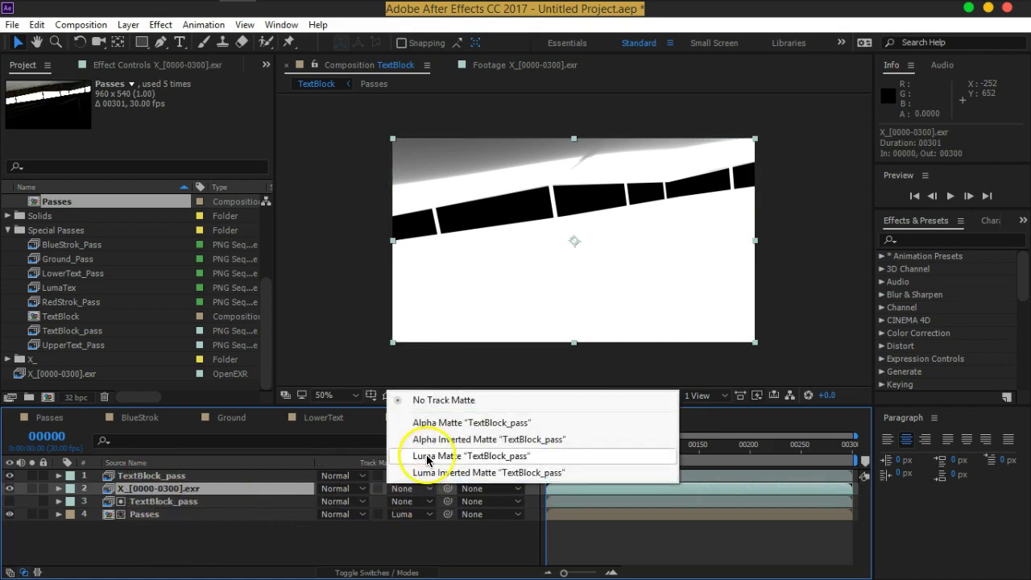
{"action": "left_click", "coordinate": [427, 458]}
{"action": "left_click_drag", "start_coordinate": [545, 444], "coordinate": [791, 462]}
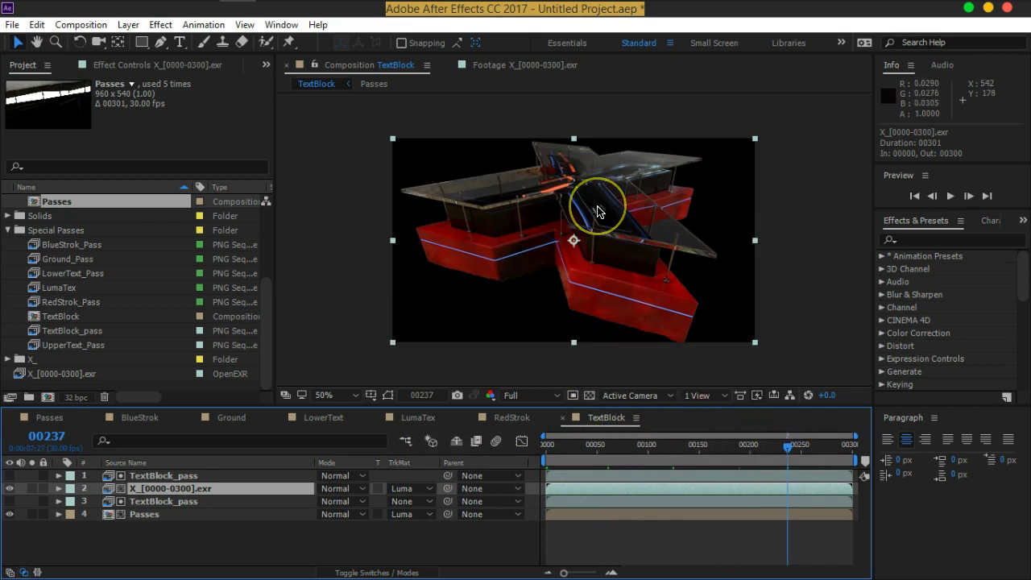
{"action": "mouse_move", "coordinate": [597, 212]}
{"action": "left_mouse_down"}
{"action": "mouse_move", "coordinate": [650, 180]}
{"action": "mouse_move", "coordinate": [599, 225]}
{"action": "mouse_move", "coordinate": [580, 205]}
{"action": "left_mouse_up"}
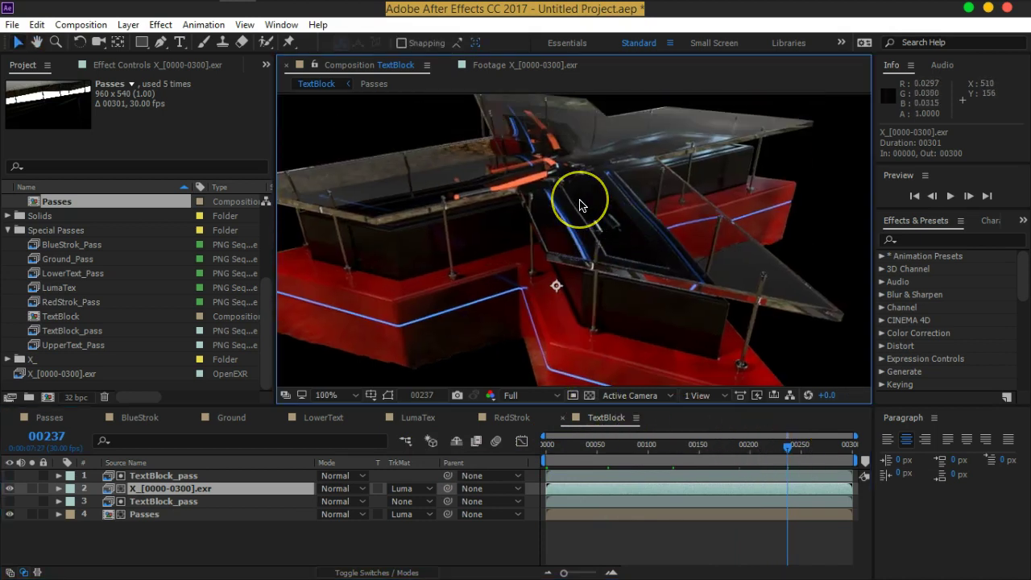
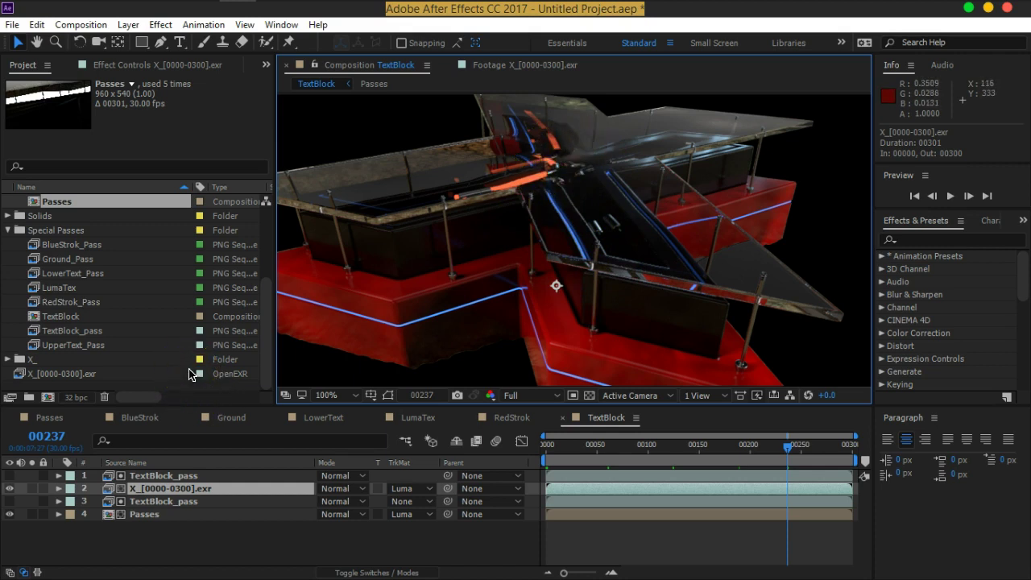
Set the blending mode of the X_[0000-0300].exr layer to Screen in the TextBlock and RedStrok compositions.
{"action": "left_click", "coordinate": [348, 489]}
{"action": "left_click", "coordinate": [345, 180]}
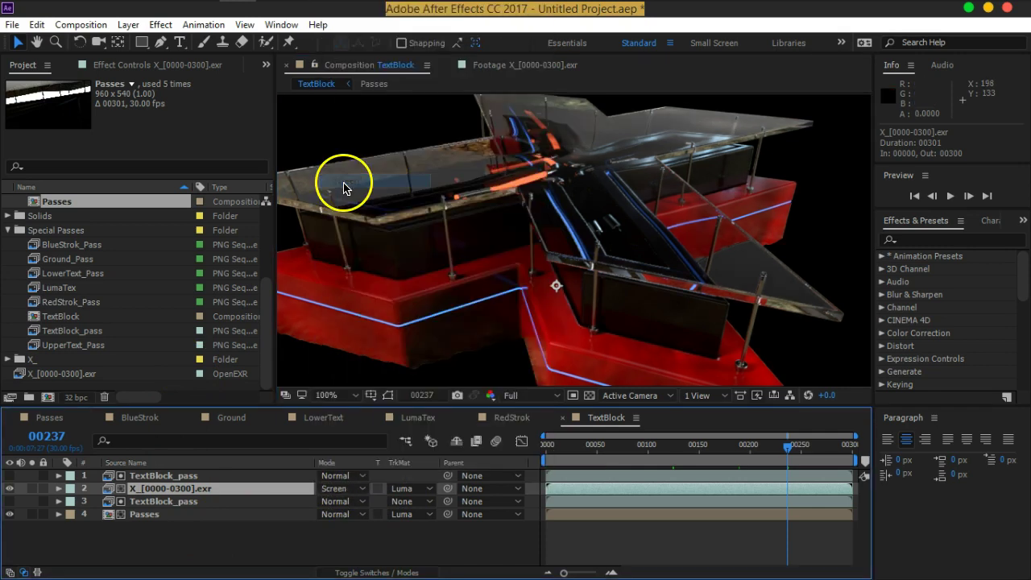
{"action": "left_click", "coordinate": [503, 417]}
{"action": "left_click", "coordinate": [335, 488]}
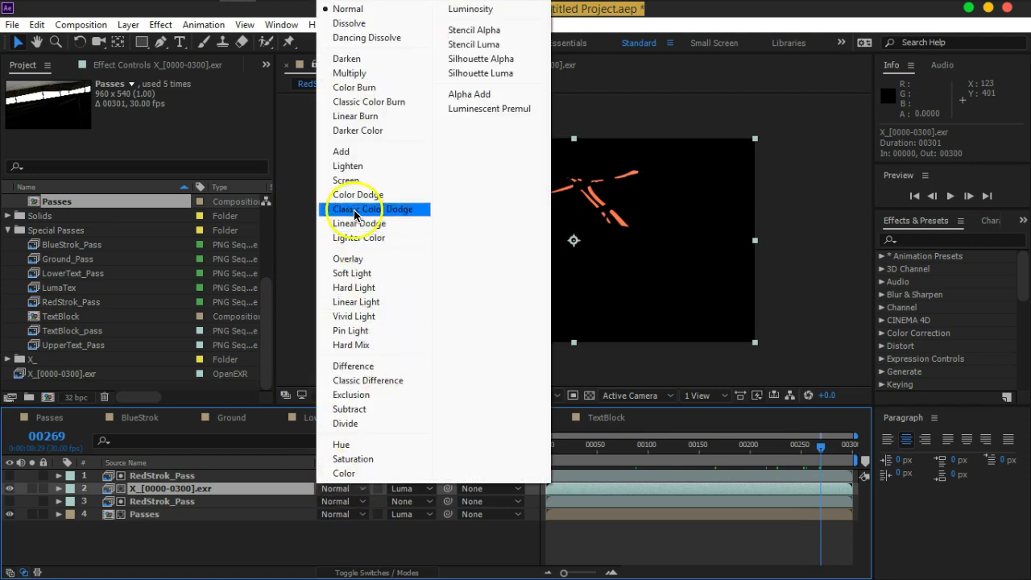
{"action": "left_click", "coordinate": [379, 180]}
Check the LumaTex composition and set the X_[0000-0300].exr layer in the LowerText composition to Screen blending mode.
{"action": "left_click", "coordinate": [411, 417]}
{"action": "left_click", "coordinate": [318, 418]}
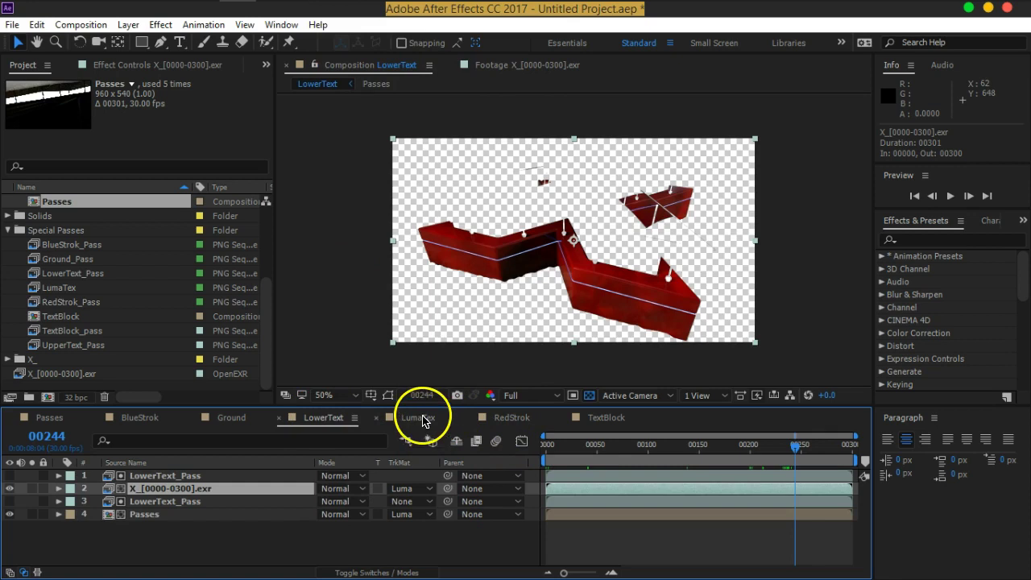
{"action": "left_click", "coordinate": [422, 418]}
{"action": "left_click", "coordinate": [325, 417]}
{"action": "left_click", "coordinate": [322, 489]}
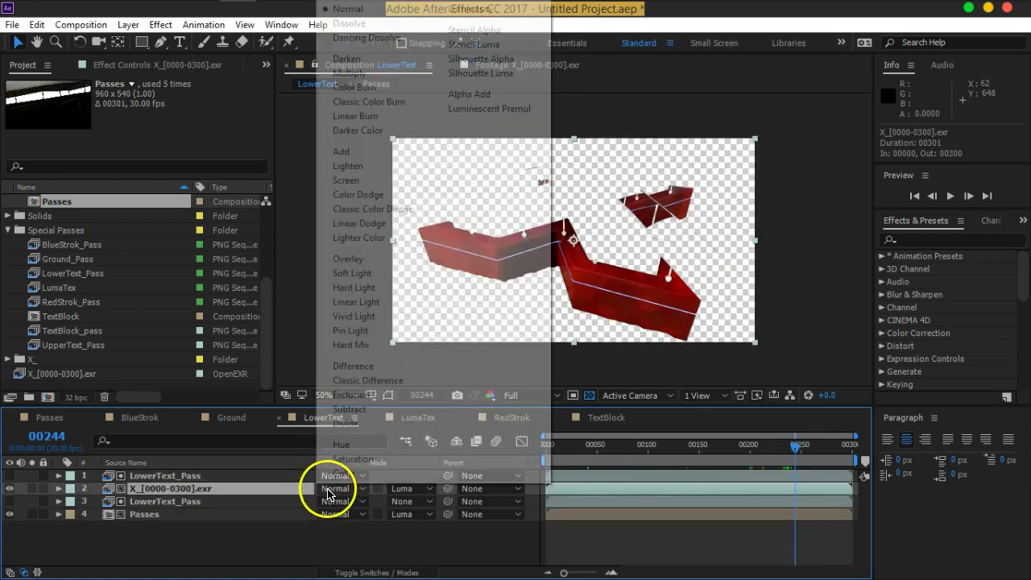
{"action": "left_click", "coordinate": [350, 182]}
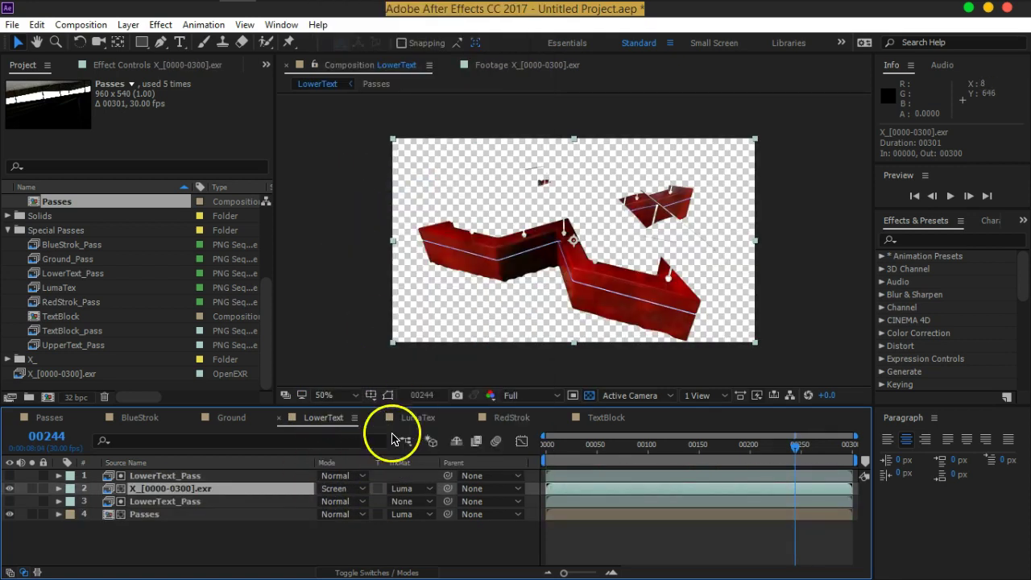
Set the X_[0000-0300].exr layer in the Ground composition to Screen and check the same layer's mode in BlueStrok.
{"action": "left_click", "coordinate": [234, 417]}
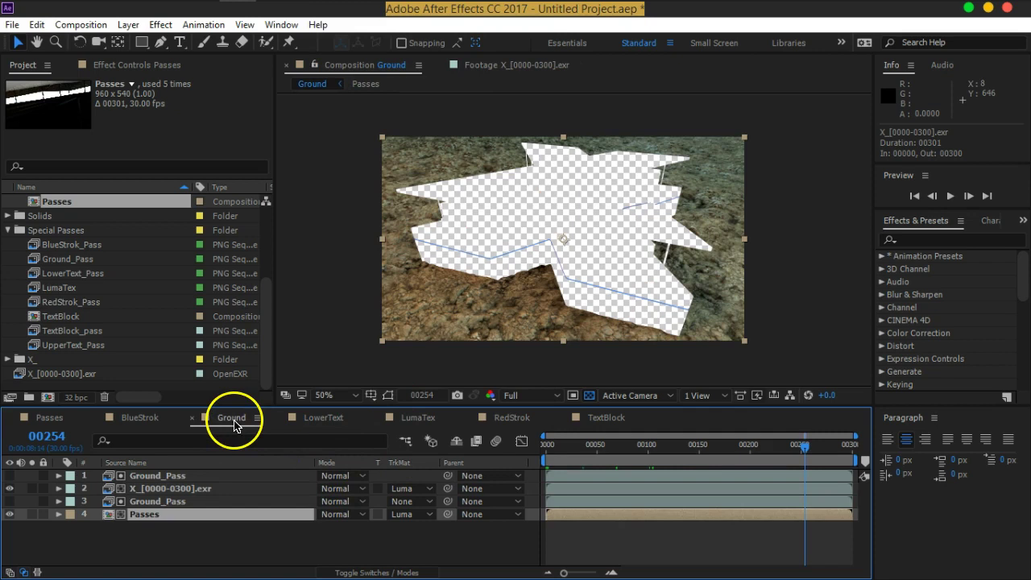
{"action": "left_click", "coordinate": [194, 489]}
{"action": "left_click", "coordinate": [335, 488]}
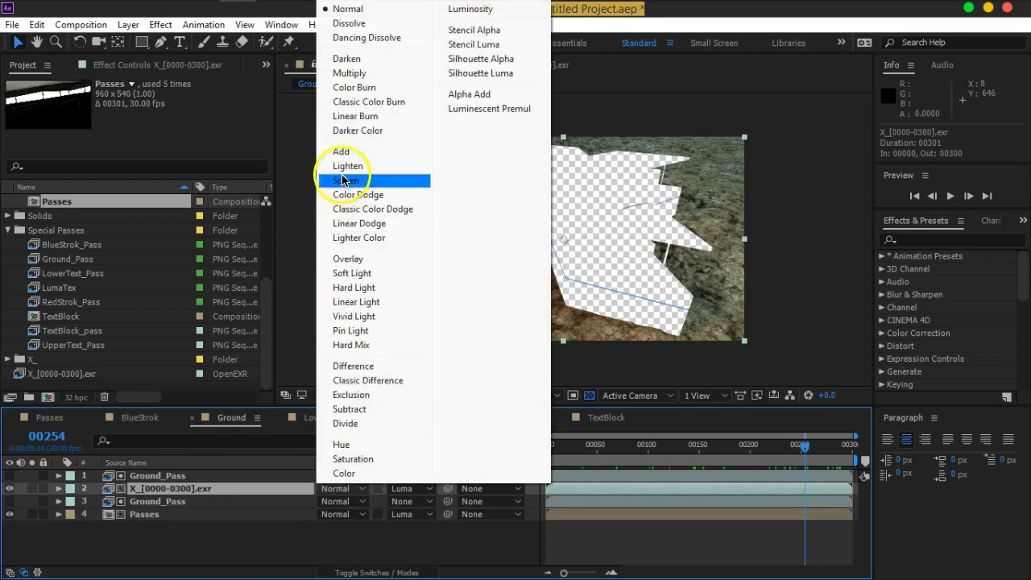
{"action": "left_click", "coordinate": [344, 182]}
{"action": "left_click", "coordinate": [145, 417]}
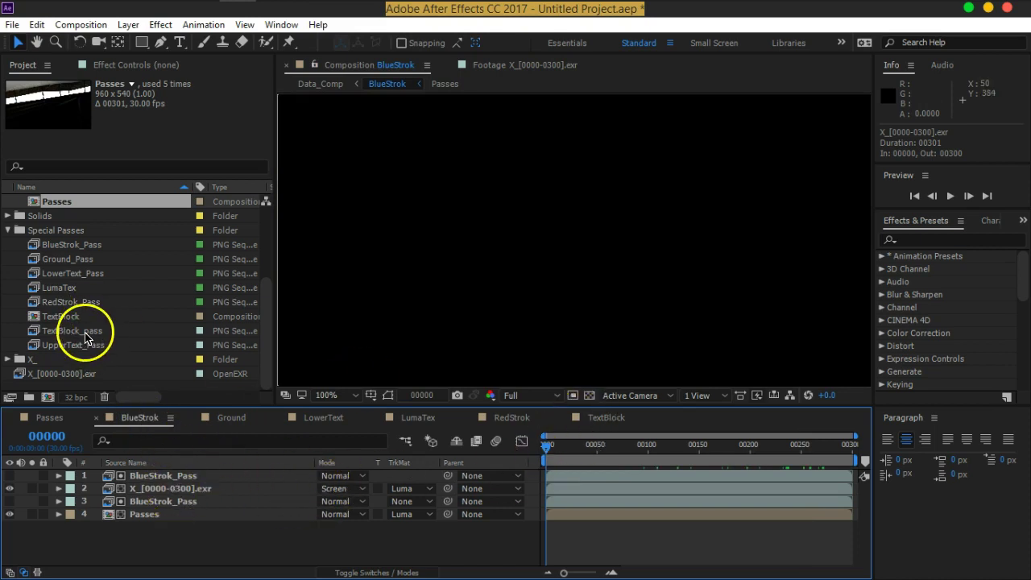
Move the TextBlock composition into the folder with the other element compositions and label the TextBlock_pass footage Green.
{"action": "left_click_drag", "start_coordinate": [74, 316], "coordinate": [73, 221]}
{"action": "scroll", "coordinate": [152, 295], "scroll_direction": "down", "scroll_amount": 2}
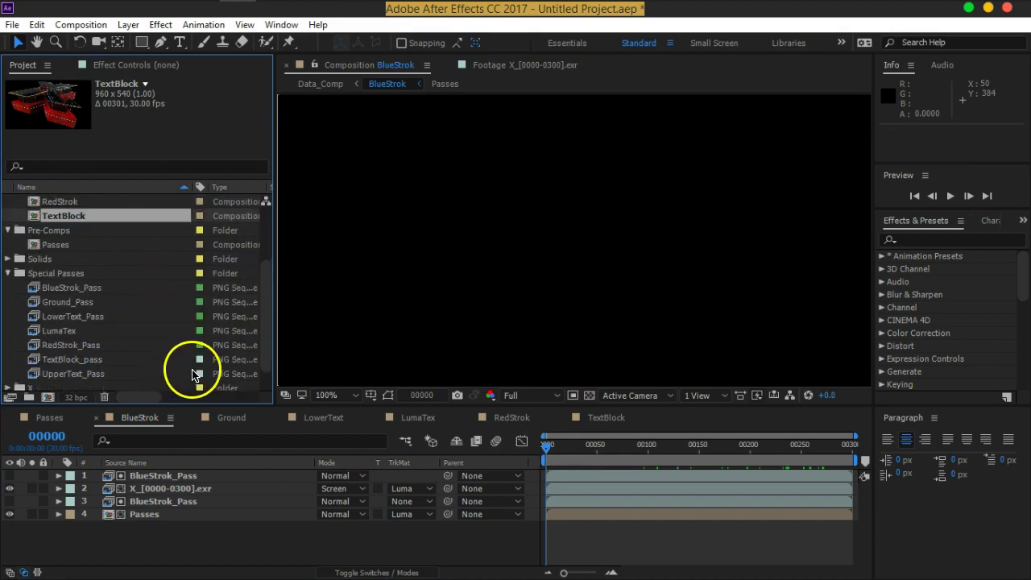
{"action": "left_click", "coordinate": [199, 362]}
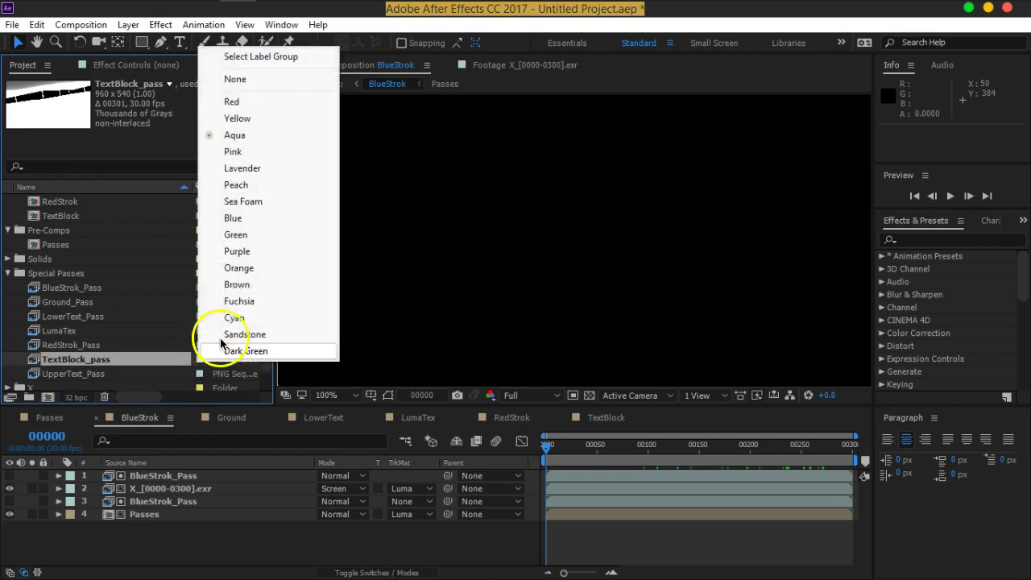
{"action": "left_click", "coordinate": [236, 235]}
Create a composition named UpperText from the UpperText_Pass footage and move it into the folder with the other element compositions.
{"action": "scroll", "coordinate": [143, 341], "scroll_direction": "down", "scroll_amount": 2}
{"action": "left_click", "coordinate": [81, 347]}
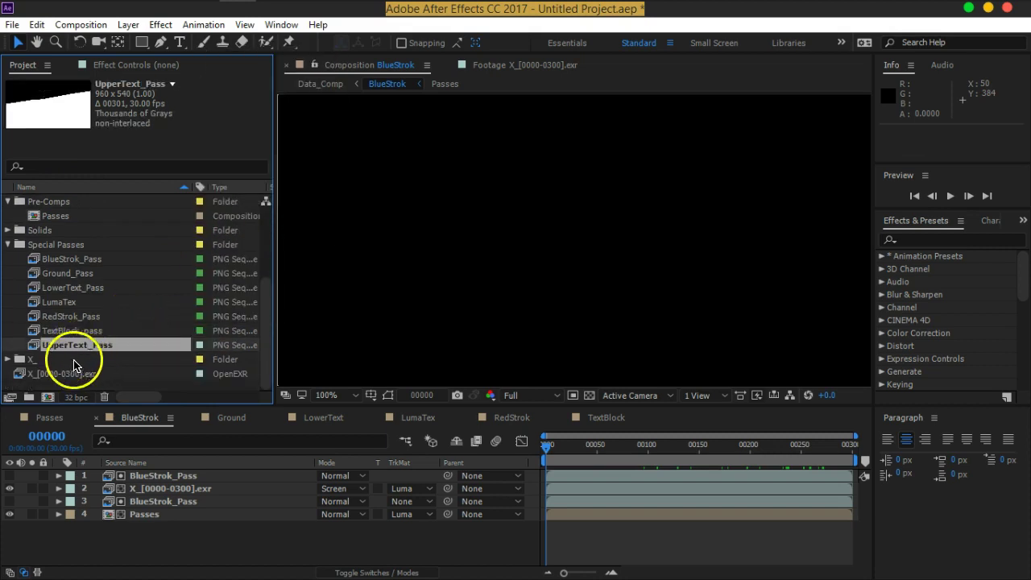
{"action": "key", "text": "Return"}
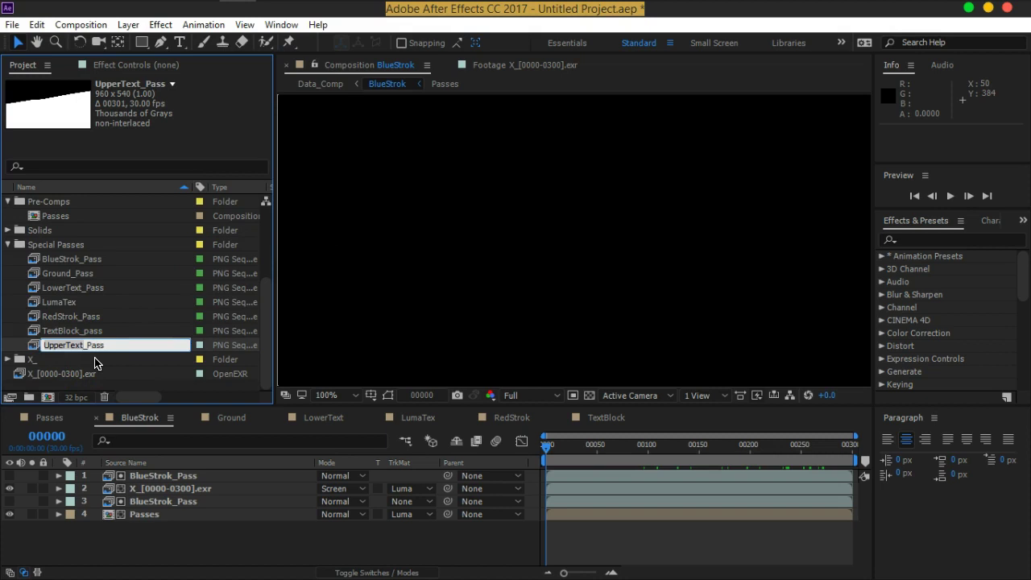
{"action": "key", "text": "Return"}
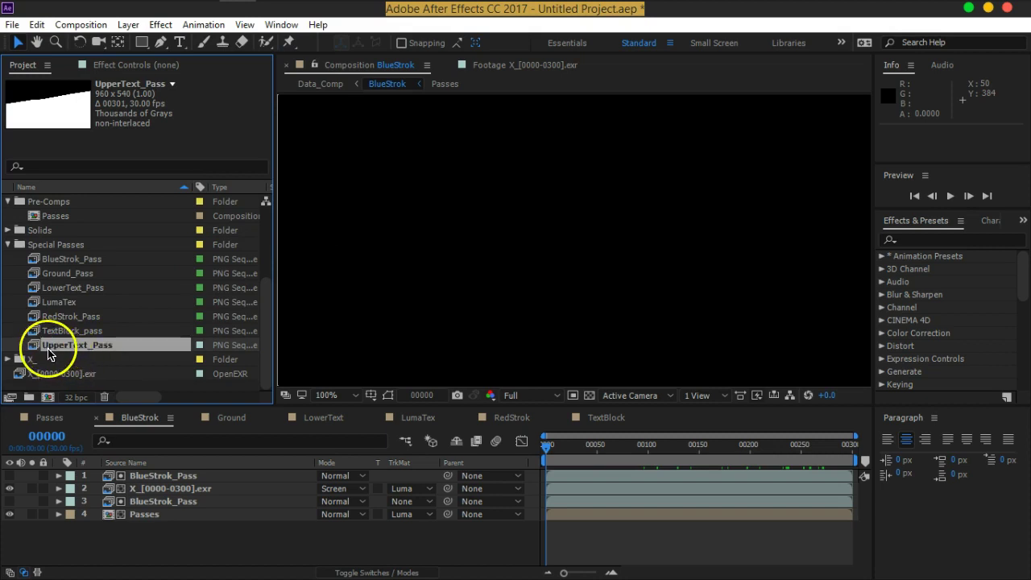
{"action": "left_click_drag", "start_coordinate": [36, 348], "coordinate": [48, 395]}
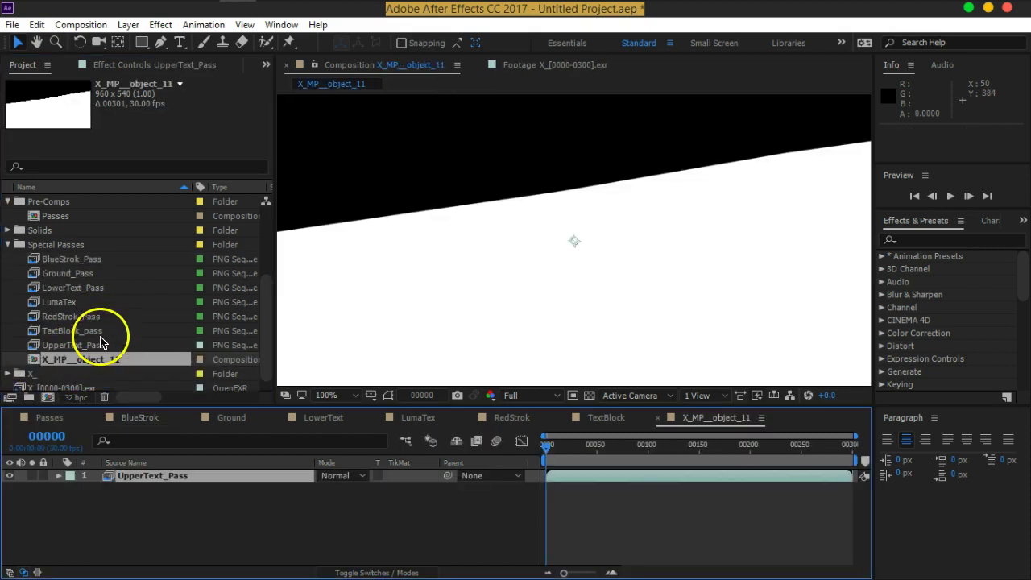
{"action": "left_click", "coordinate": [92, 352]}
{"action": "key", "text": "Return"}
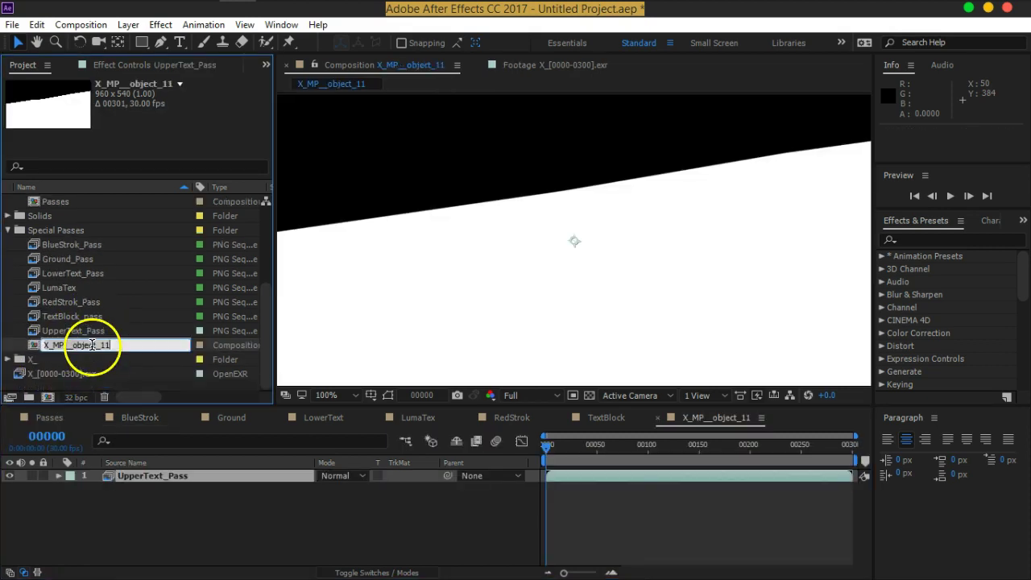
{"action": "key", "text": "Return"}
{"action": "left_click_drag", "start_coordinate": [86, 330], "coordinate": [68, 224]}
Add X_[0000-0300].exr and the Passes composition to the UpperText composition, stacked below the UpperText_Pass layer.
{"action": "scroll", "coordinate": [115, 317], "scroll_direction": "down", "scroll_amount": 5}
{"action": "left_click_drag", "start_coordinate": [85, 375], "coordinate": [158, 492]}
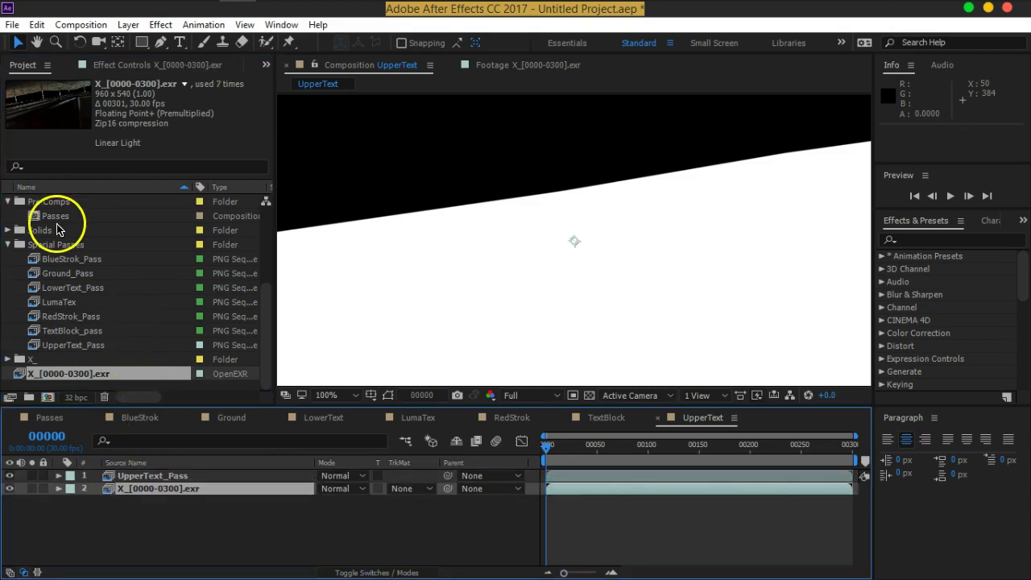
{"action": "left_click", "coordinate": [56, 218]}
{"action": "left_click_drag", "start_coordinate": [56, 222], "coordinate": [156, 509]}
Duplicate the UpperText_Pass layer and place one copy directly above the Passes layer.
{"action": "left_click", "coordinate": [159, 481]}
{"action": "key", "text": "ctrl+d"}
{"action": "left_click", "coordinate": [150, 481]}
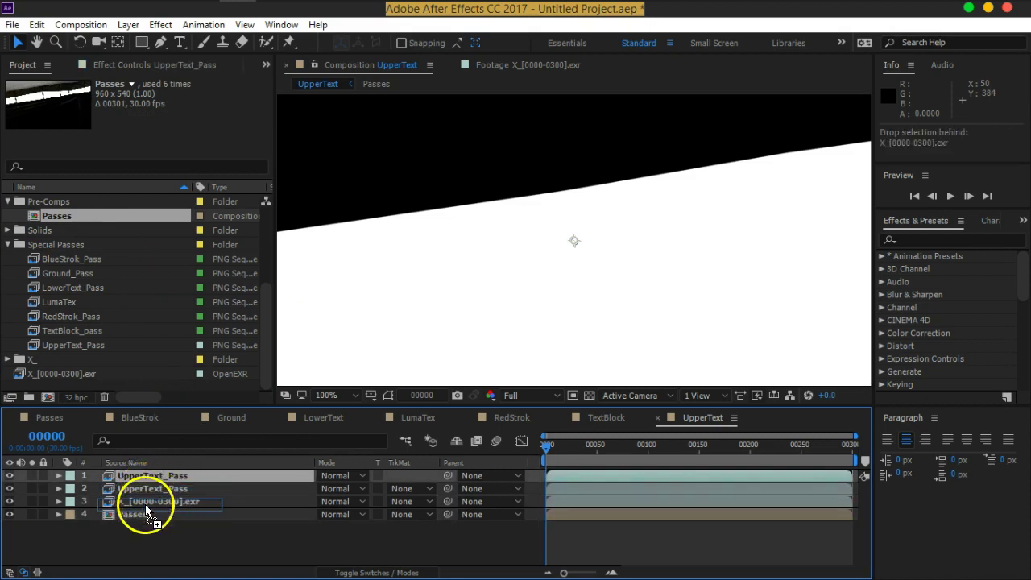
Set the track mattes of the Passes and X_[0000-0300].exr layers to Luma Matte "UpperText_Pass" and inspect the result at frame 219.
{"action": "left_click", "coordinate": [140, 517]}
{"action": "left_click", "coordinate": [419, 515]}
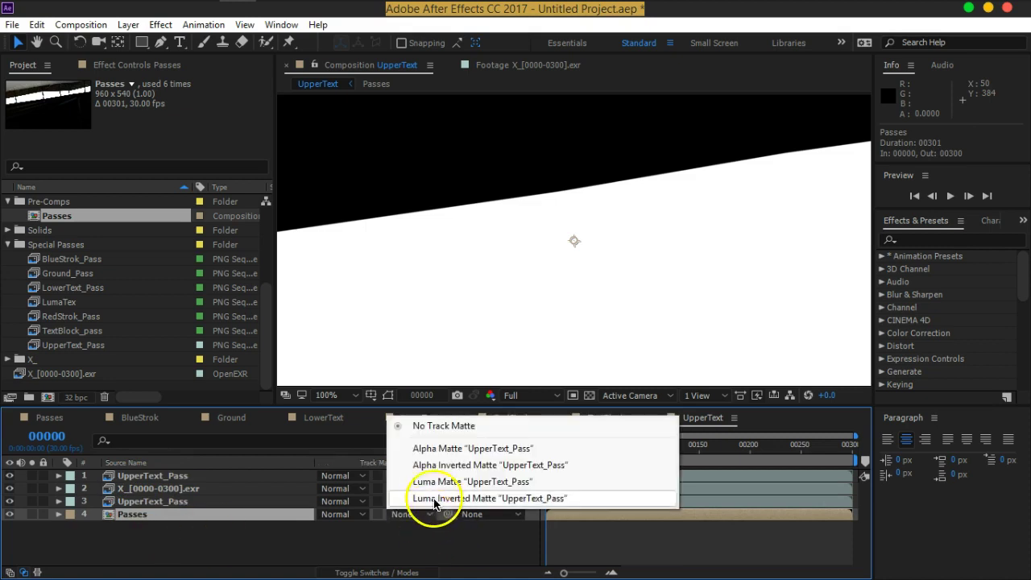
{"action": "left_click", "coordinate": [432, 486]}
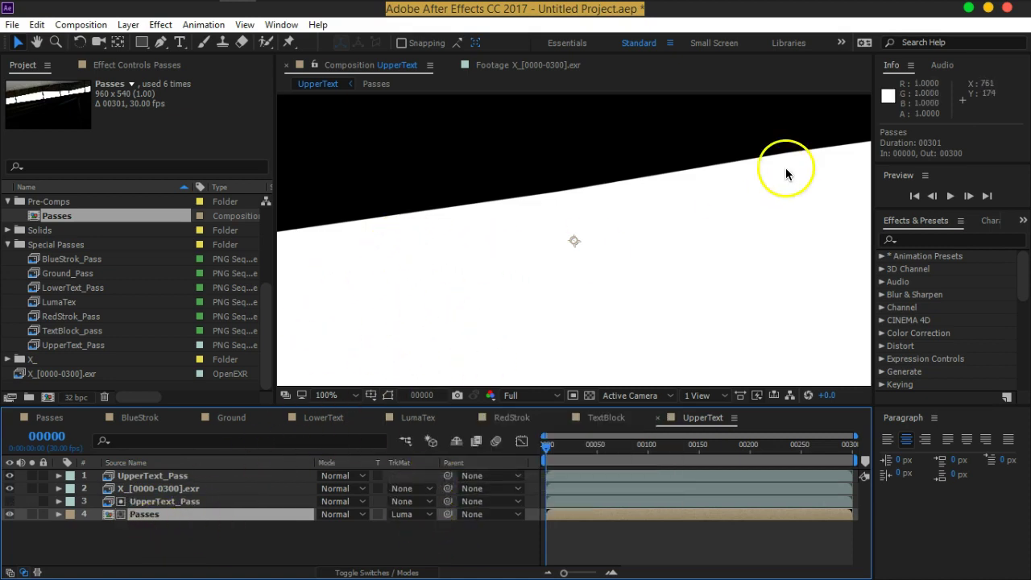
{"action": "left_click", "coordinate": [146, 490]}
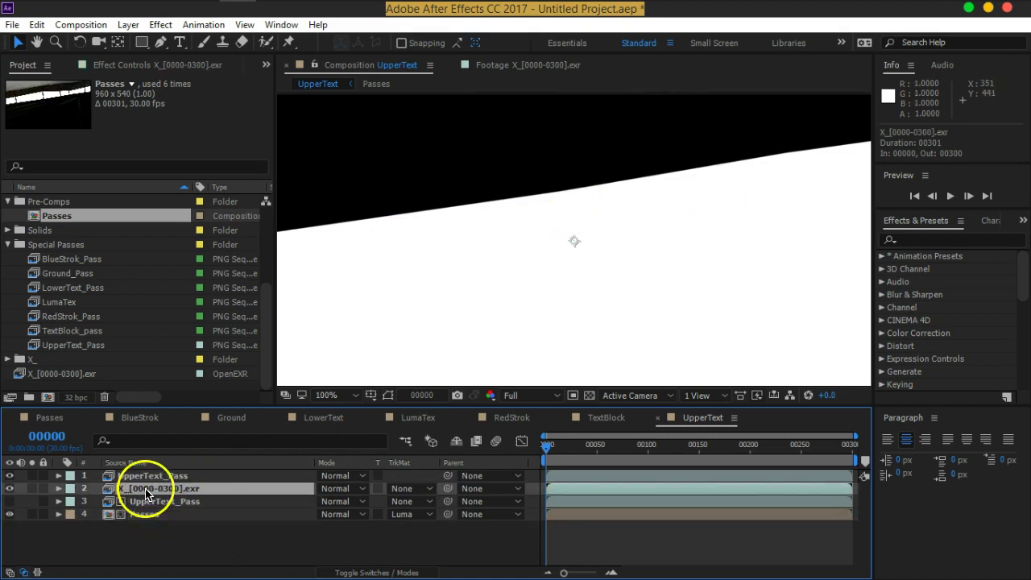
{"action": "left_click", "coordinate": [417, 492]}
{"action": "left_click", "coordinate": [423, 454]}
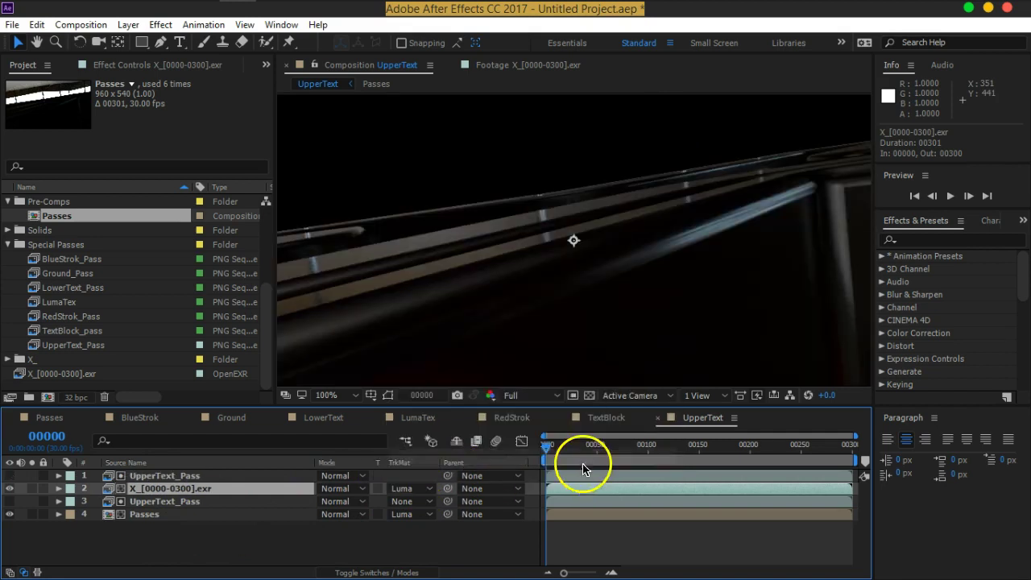
{"action": "left_click_drag", "start_coordinate": [549, 453], "coordinate": [772, 449]}
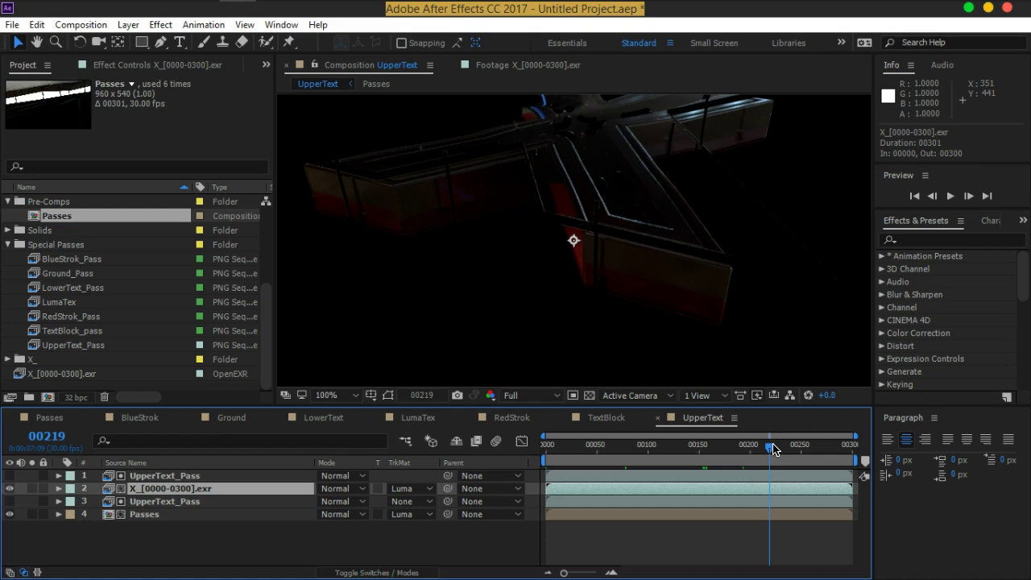
{"action": "key", "text": "h"}
{"action": "left_click_drag", "start_coordinate": [656, 202], "coordinate": [643, 246]}
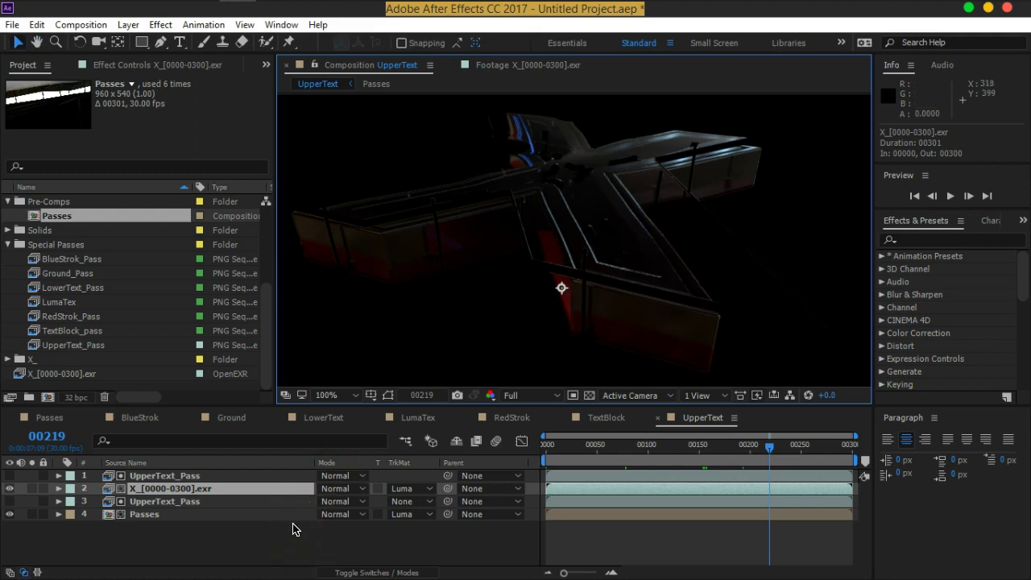
{"action": "left_click", "coordinate": [11, 517]}
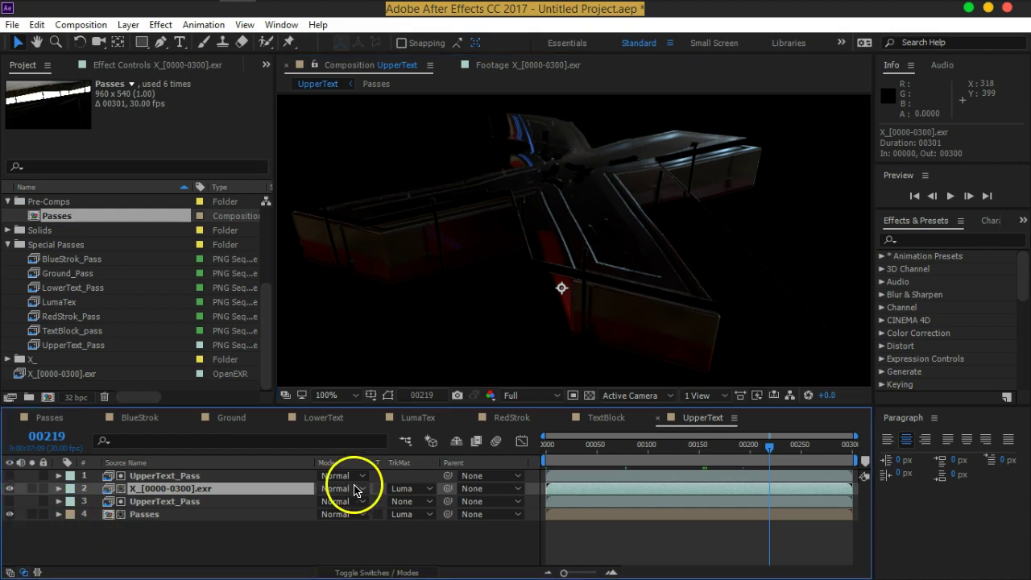
Set the blending mode of the X_[0000-0300].exr layer in the UpperText composition to Screen.
{"action": "left_click", "coordinate": [356, 488]}
{"action": "left_click", "coordinate": [344, 473]}
{"action": "left_click", "coordinate": [338, 490]}
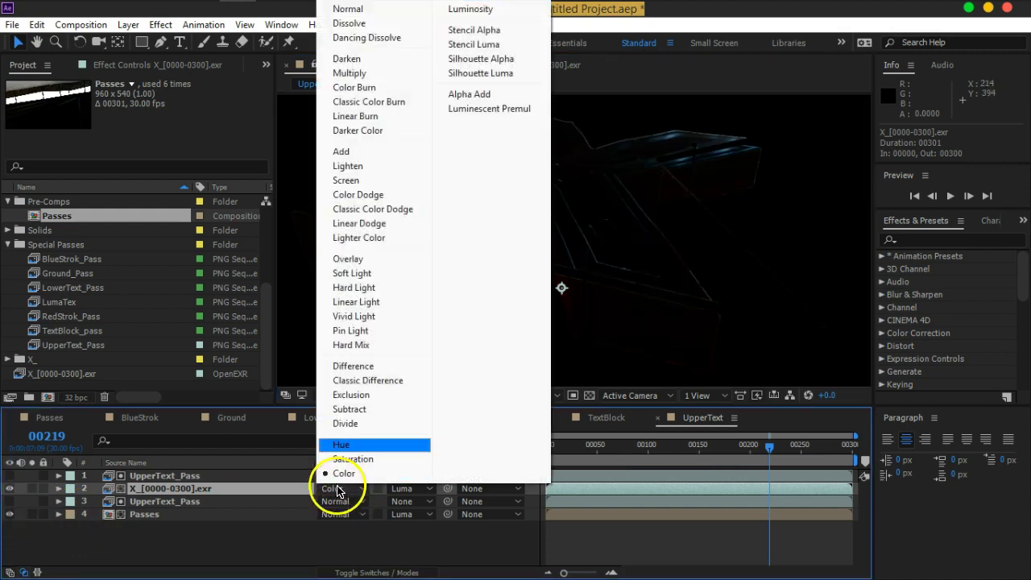
{"action": "left_click", "coordinate": [352, 182]}
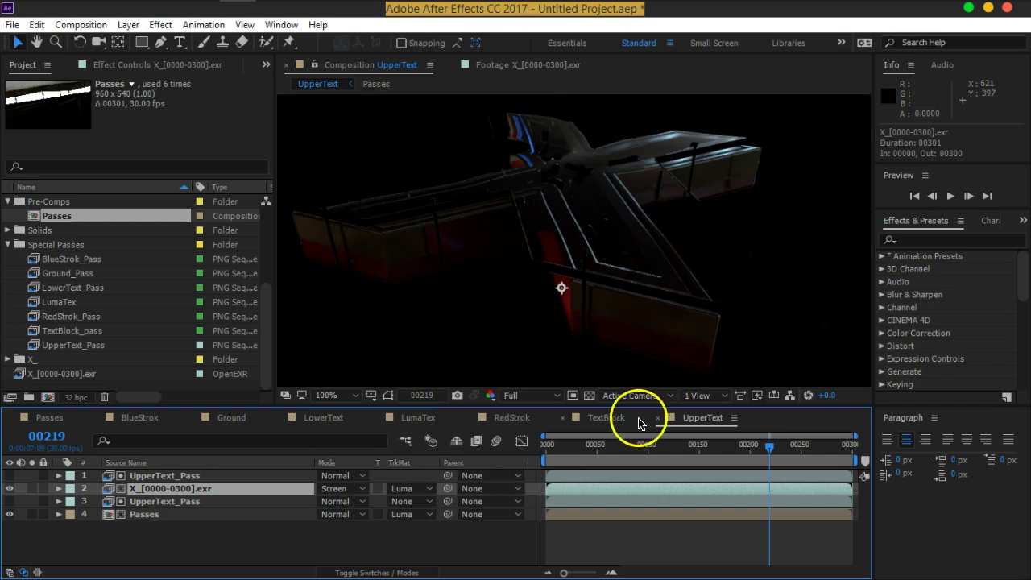
Check the UpperText composition against the transparency grid and view the upper UpperText_Pass matte layer on its own.
{"action": "left_click", "coordinate": [589, 396]}
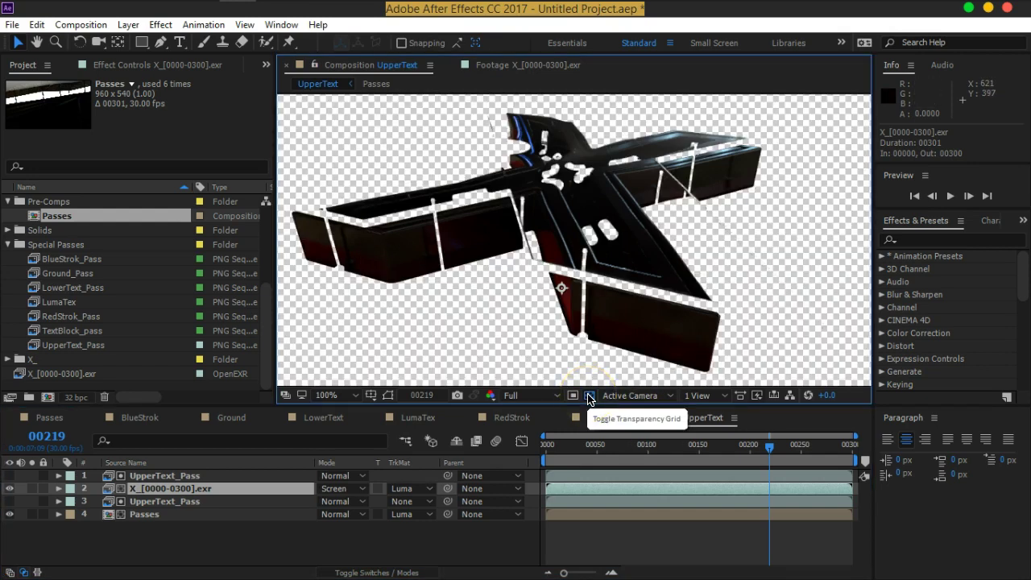
{"action": "left_click", "coordinate": [589, 395]}
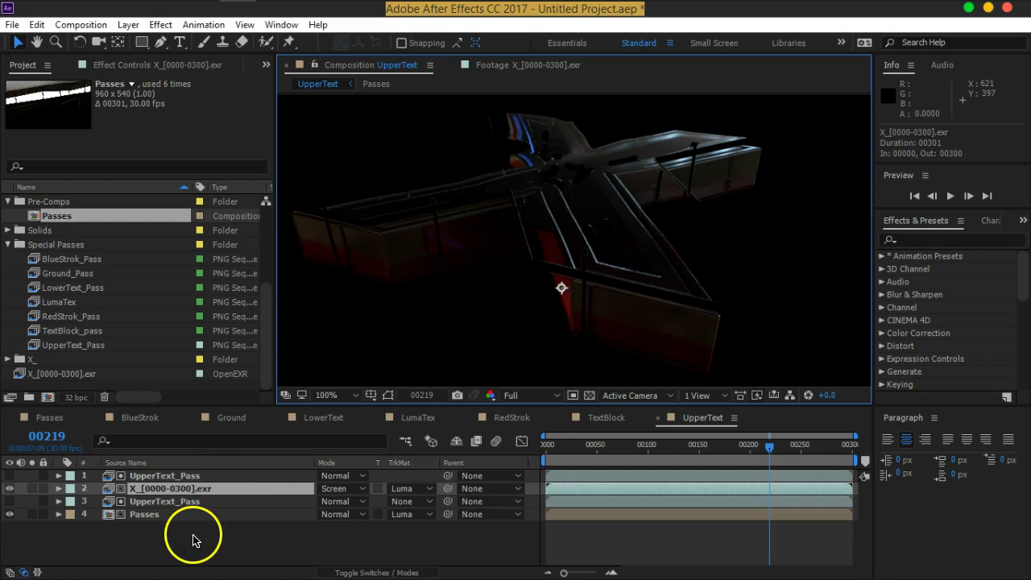
{"action": "left_click", "coordinate": [165, 477]}
{"action": "double_click", "coordinate": [166, 479]}
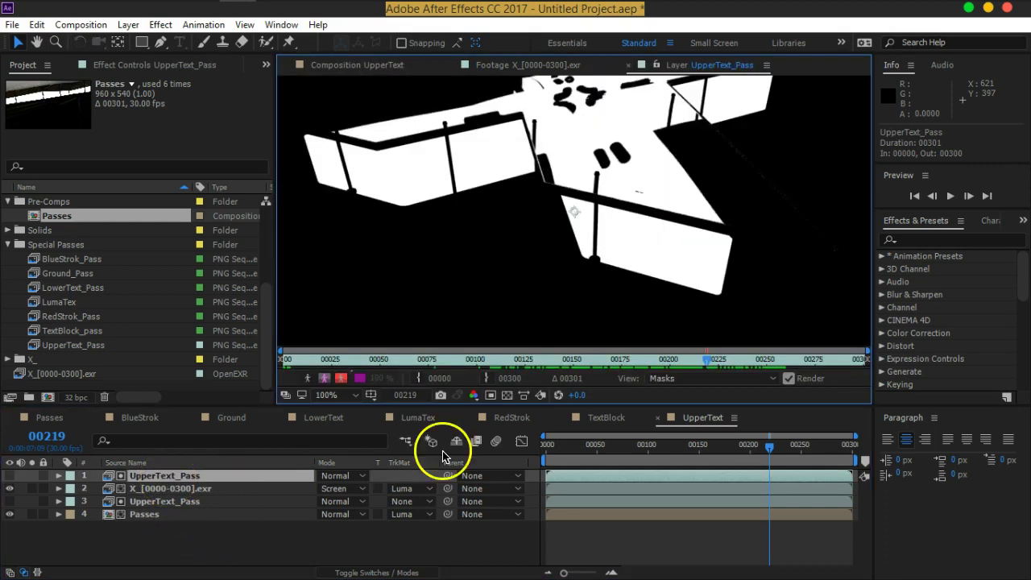
{"action": "left_click_drag", "start_coordinate": [664, 231], "coordinate": [656, 258]}
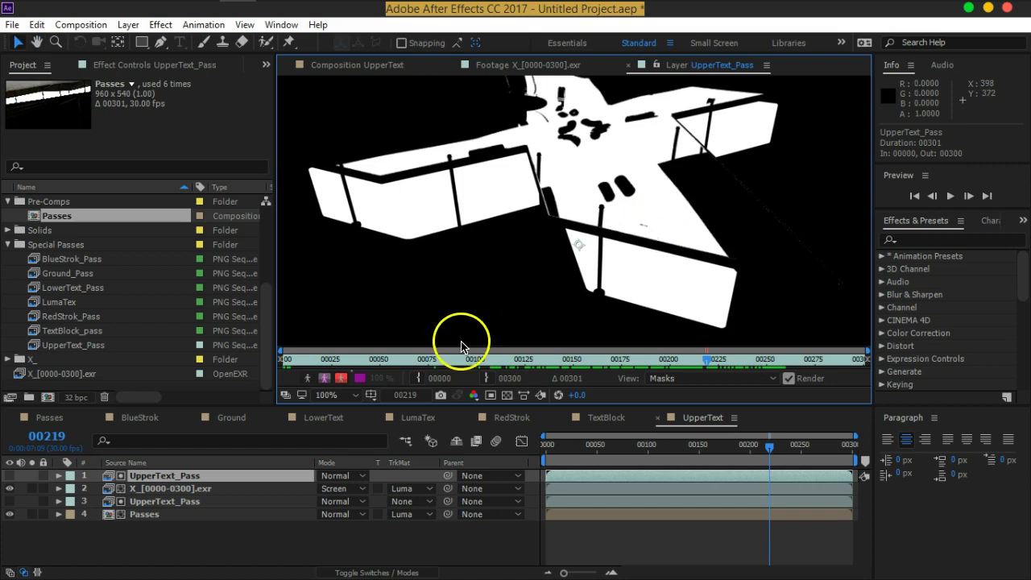
Reopen the UpperText composition and display it over the transparency grid.
{"action": "left_click", "coordinate": [658, 417]}
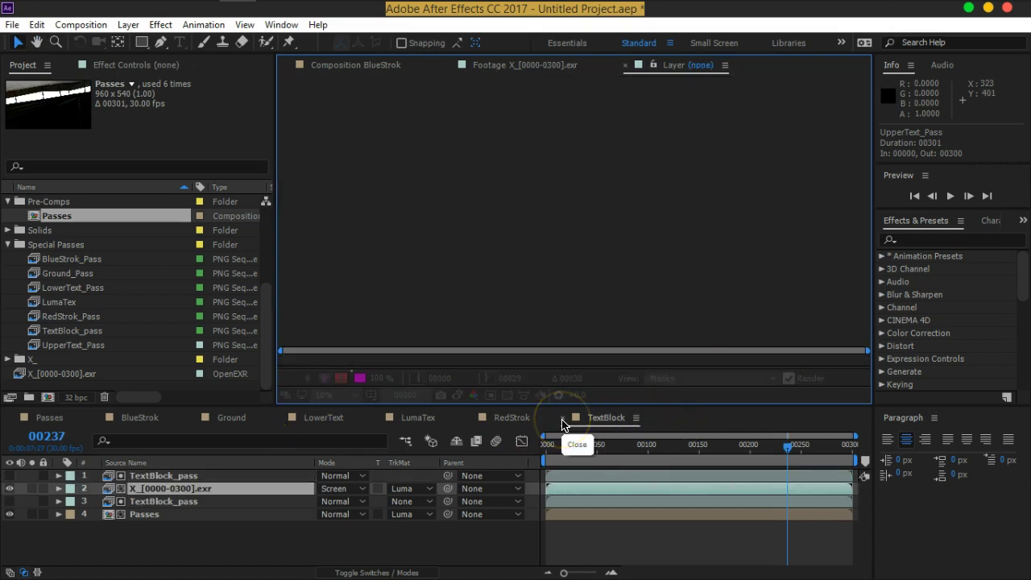
{"action": "scroll", "coordinate": [115, 302], "scroll_direction": "up", "scroll_amount": 2}
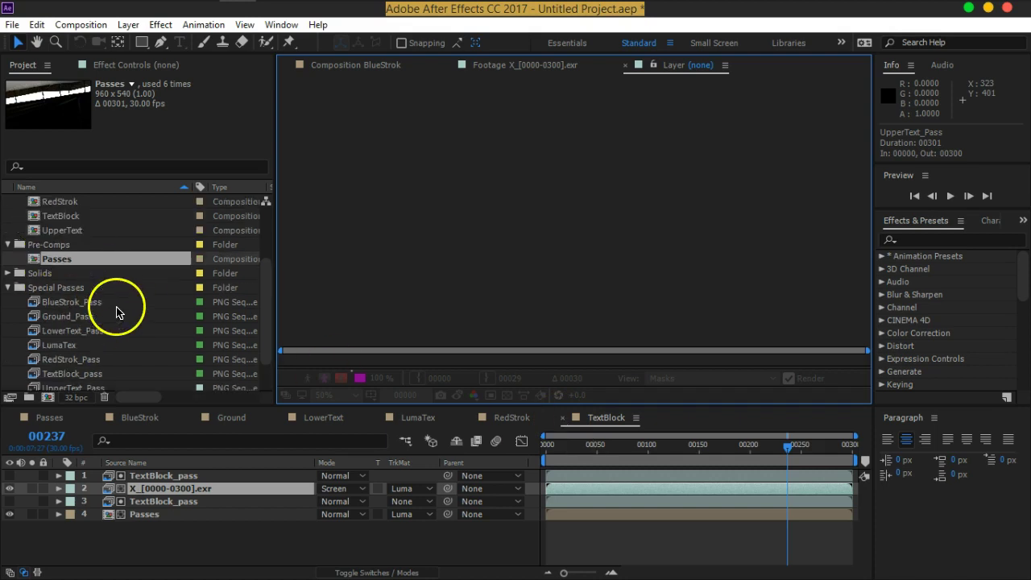
{"action": "double_click", "coordinate": [62, 273]}
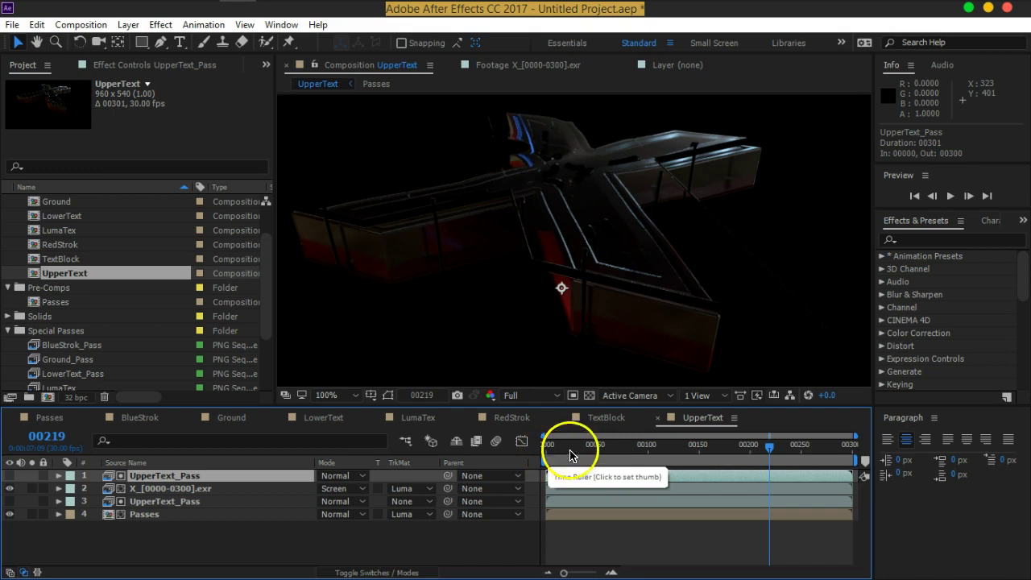
{"action": "left_click", "coordinate": [588, 396]}
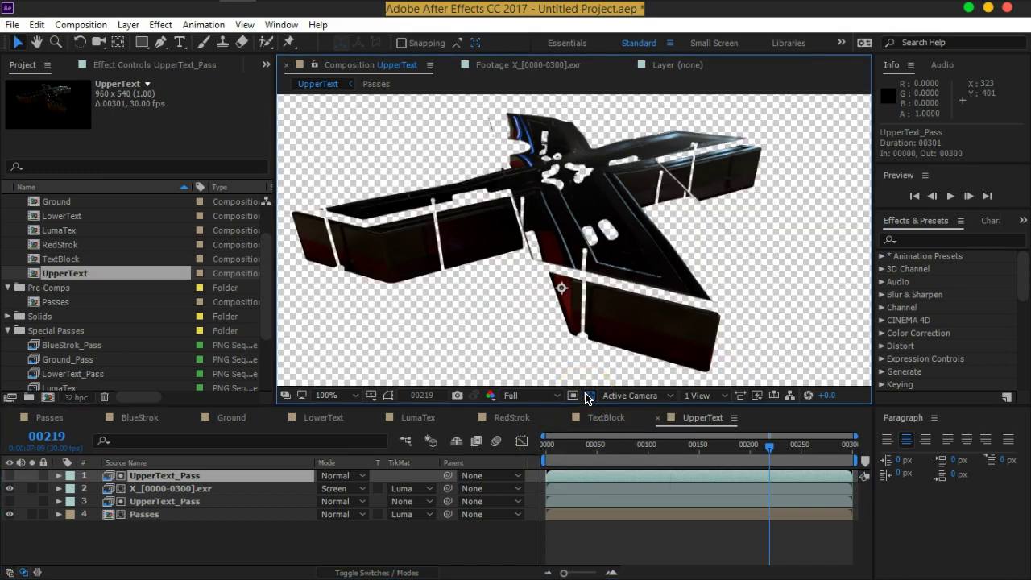
Hide the transparency grid in UpperText and check the X_[0000-0300].exr and Passes layers on their own.
{"action": "left_click", "coordinate": [588, 396]}
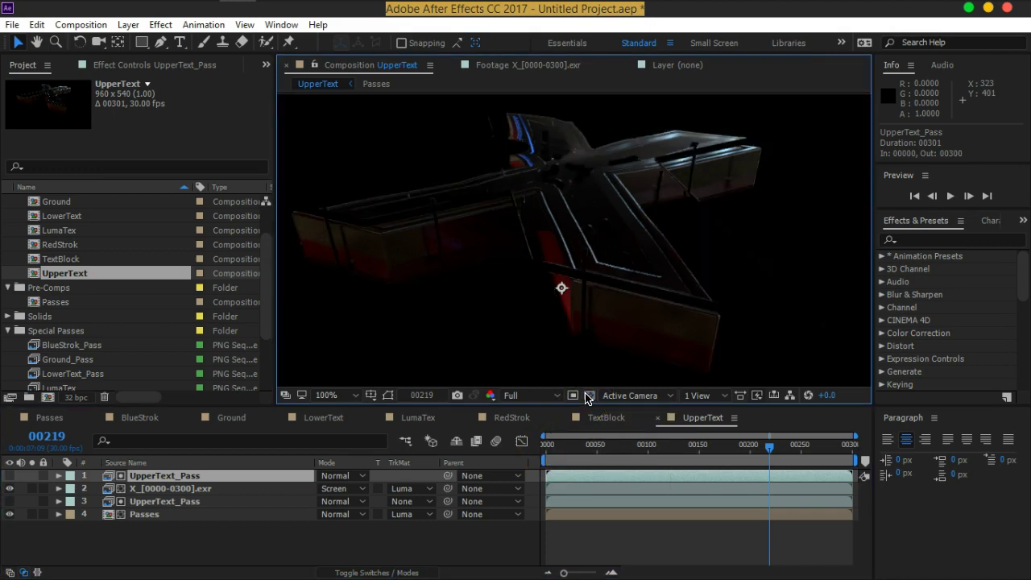
{"action": "left_click", "coordinate": [33, 489]}
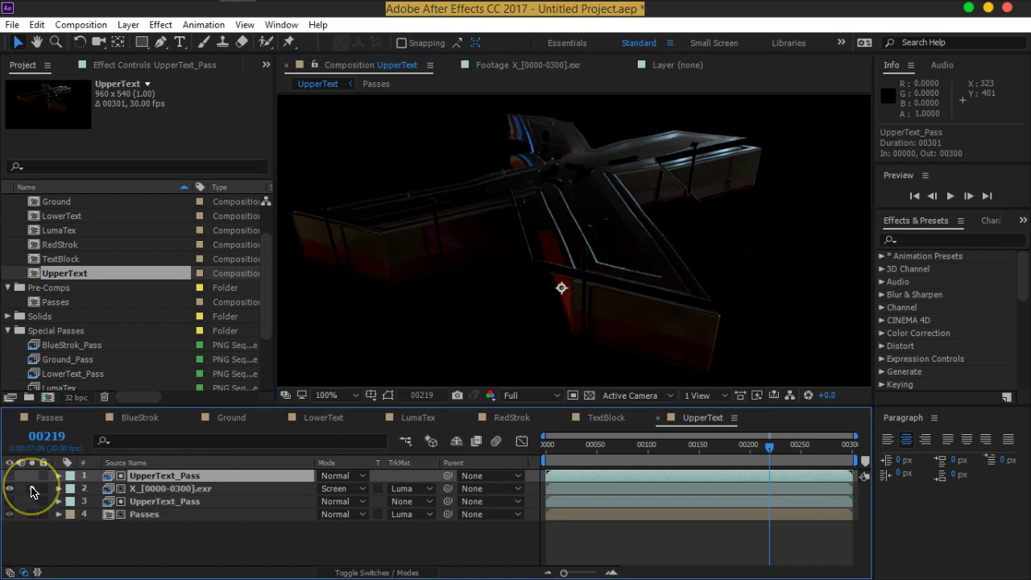
{"action": "left_click", "coordinate": [31, 525]}
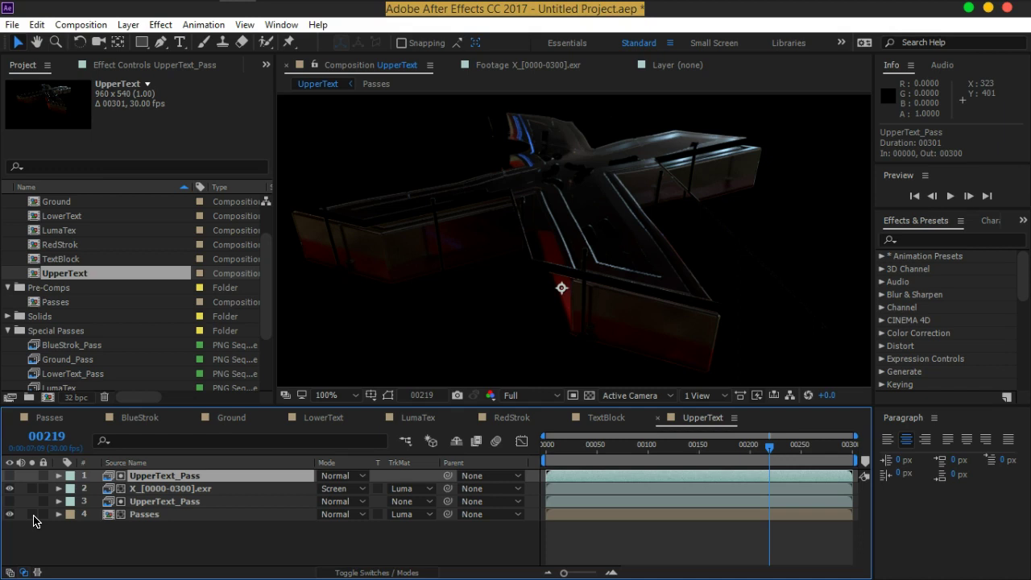
{"action": "left_click", "coordinate": [32, 515]}
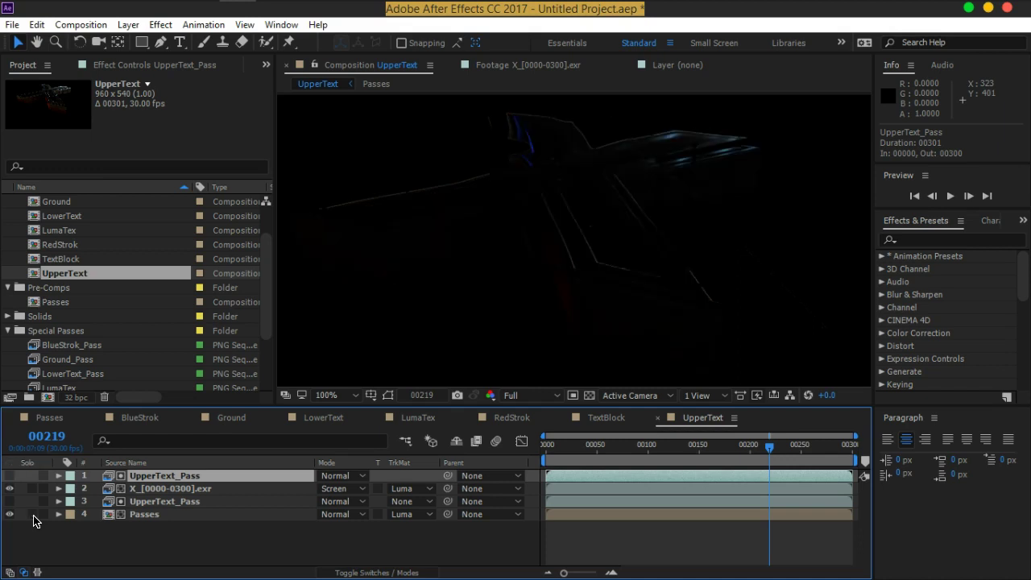
{"action": "left_click", "coordinate": [186, 558]}
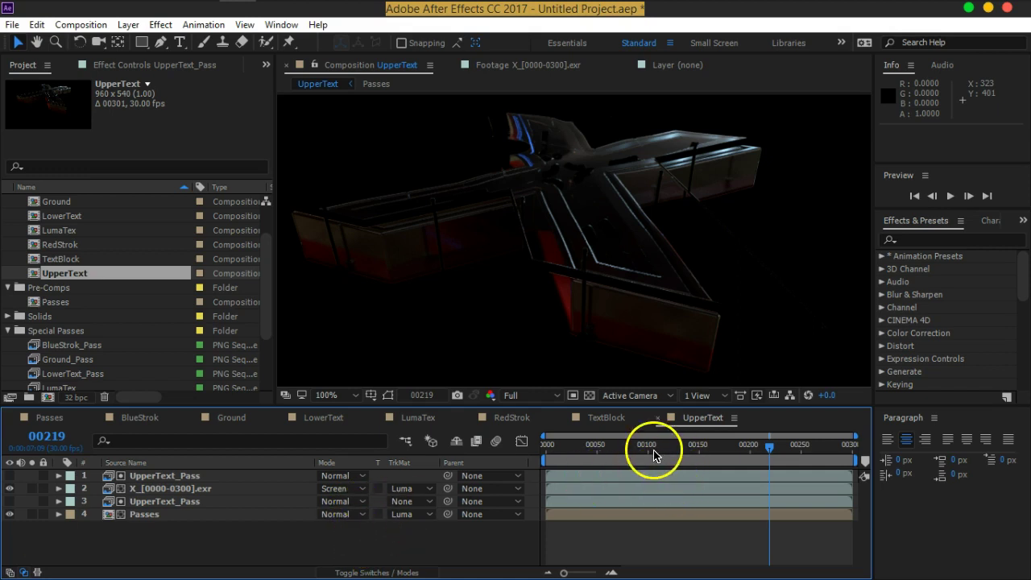
Close the UpperText, TextBlock, RedStrok, LumaTex, LowerText, Ground and BlueStrok timelines, keeping only Passes open.
{"action": "left_click", "coordinate": [659, 418]}
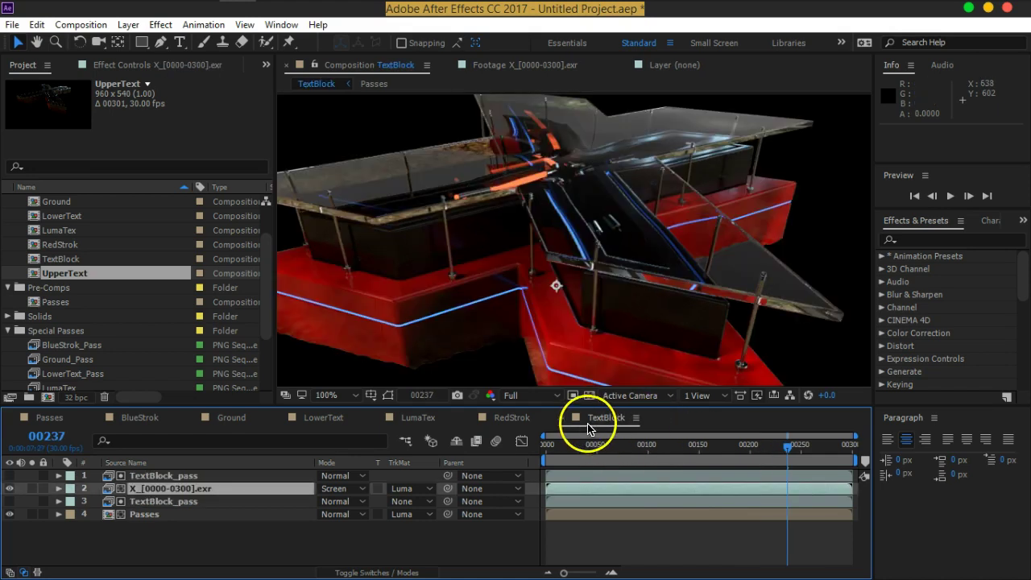
{"action": "left_click", "coordinate": [564, 420]}
{"action": "left_click", "coordinate": [469, 422]}
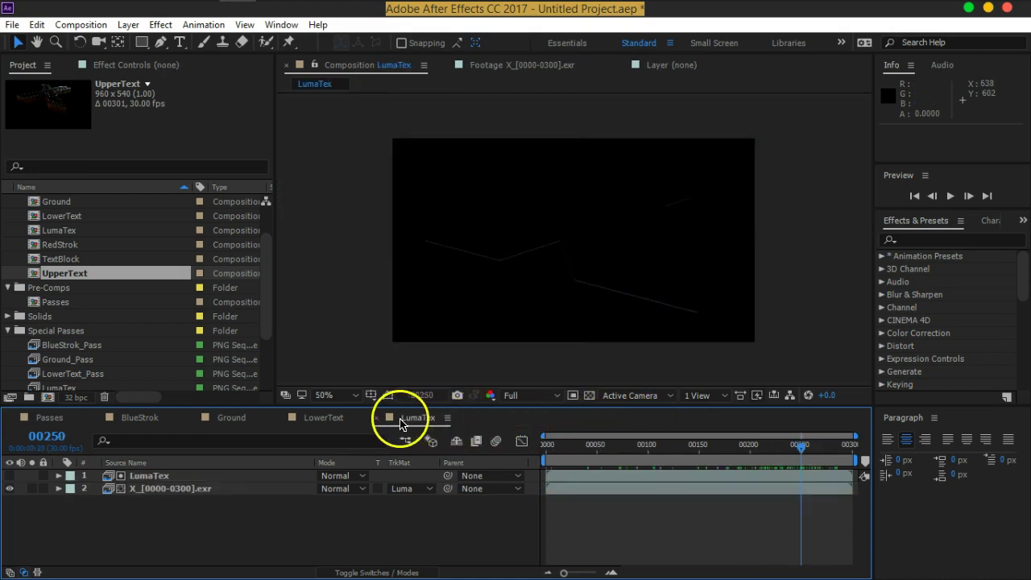
{"action": "left_click", "coordinate": [380, 420]}
{"action": "left_click", "coordinate": [280, 420]}
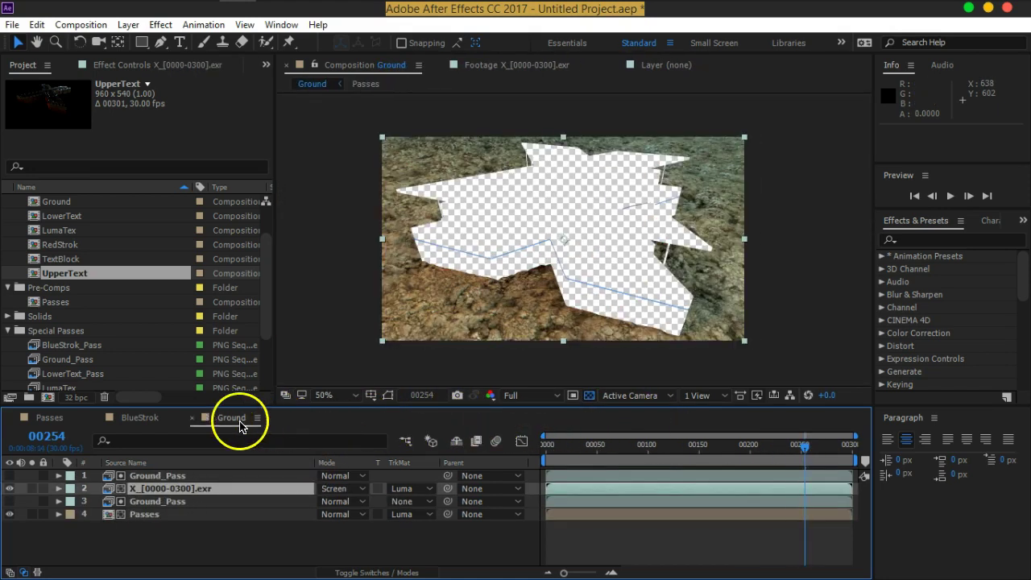
{"action": "left_click", "coordinate": [191, 420]}
{"action": "left_click", "coordinate": [100, 420]}
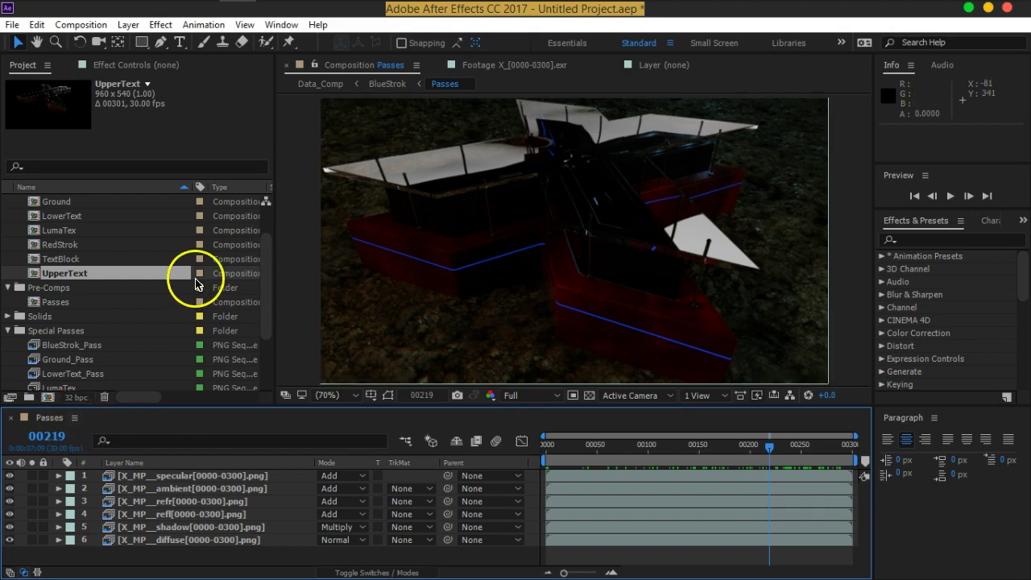
Collapse the Pre-Comps, Special Passes, X_ and Elements_Comp folders in the project and dismiss any import dialog.
{"action": "scroll", "coordinate": [193, 282], "scroll_direction": "down", "scroll_amount": 2}
{"action": "scroll", "coordinate": [187, 283], "scroll_direction": "up", "scroll_amount": 3}
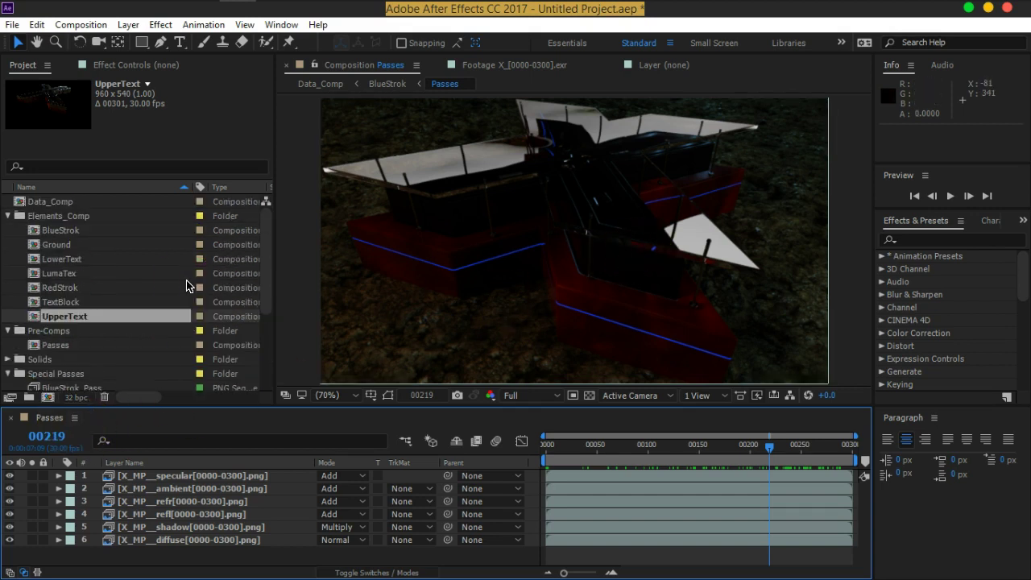
{"action": "left_click", "coordinate": [8, 331]}
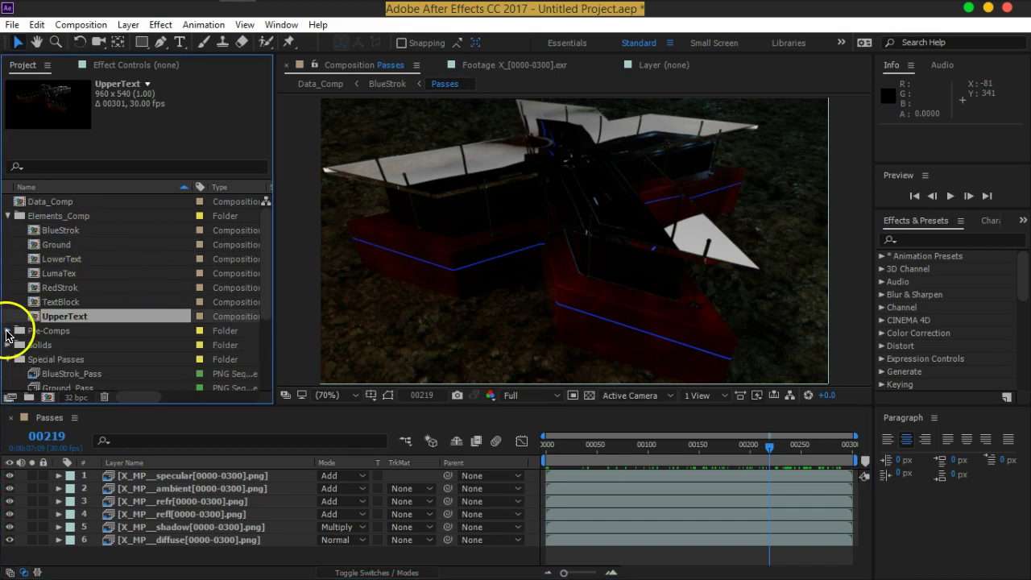
{"action": "left_click", "coordinate": [8, 359]}
{"action": "left_click", "coordinate": [8, 374]}
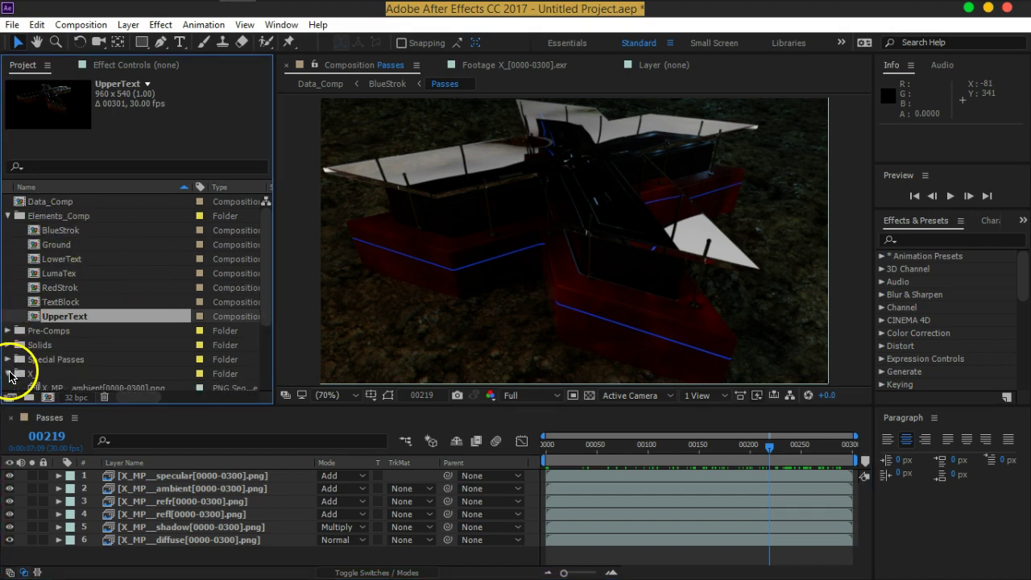
{"action": "scroll", "coordinate": [9, 375], "scroll_direction": "down", "scroll_amount": 2}
{"action": "double_click", "coordinate": [10, 376]}
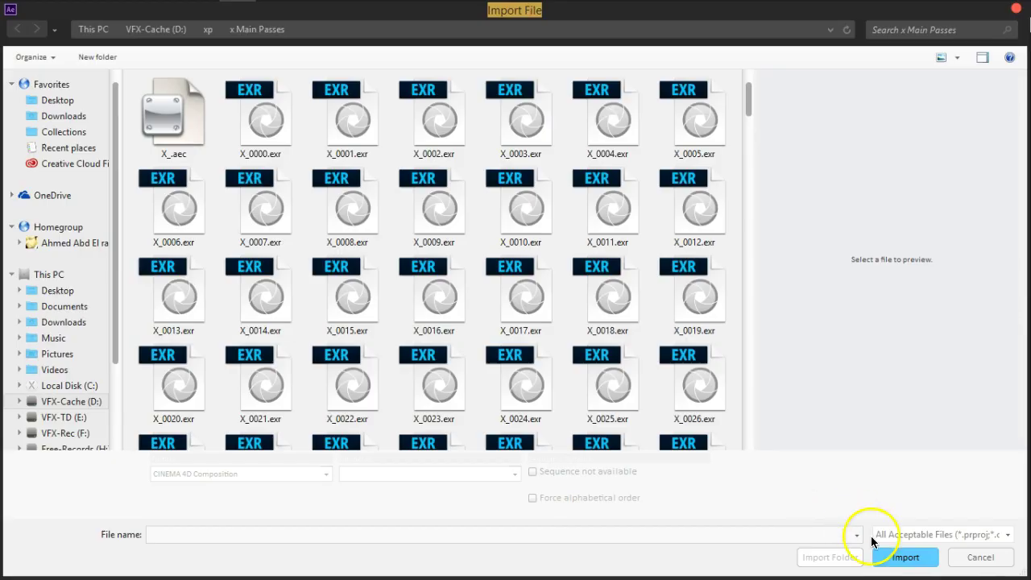
{"action": "left_click", "coordinate": [975, 557]}
{"action": "left_click", "coordinate": [8, 288]}
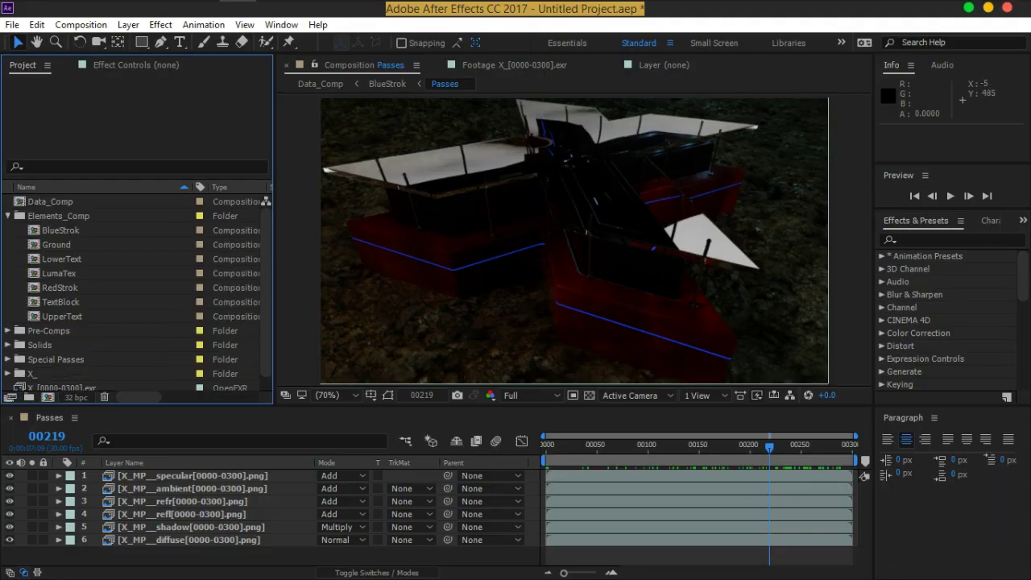
{"action": "left_click", "coordinate": [8, 216]}
Open the Data_Comp composition, close the Passes timeline and give the layer list more height.
{"action": "left_click", "coordinate": [46, 204]}
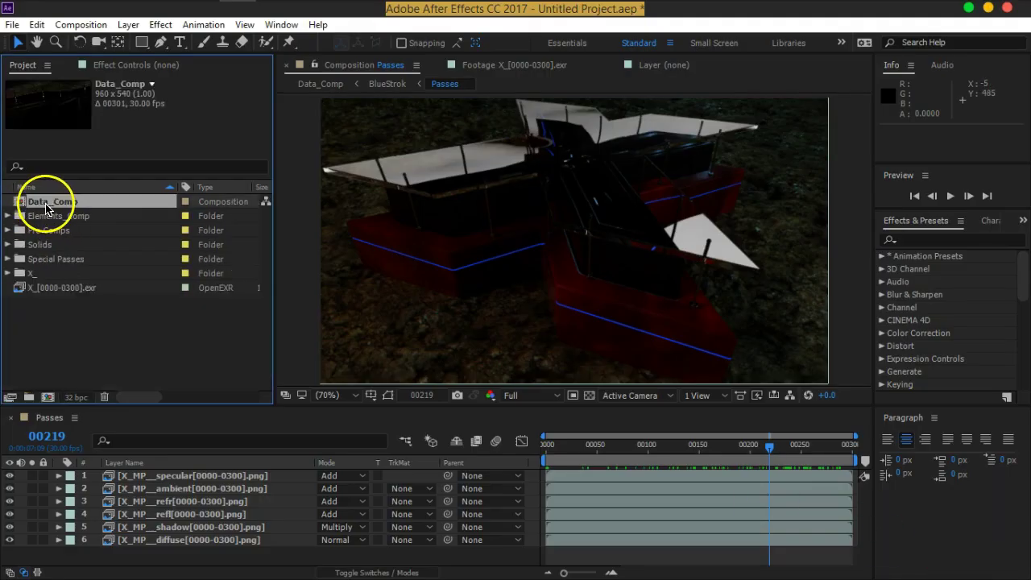
{"action": "double_click", "coordinate": [40, 203]}
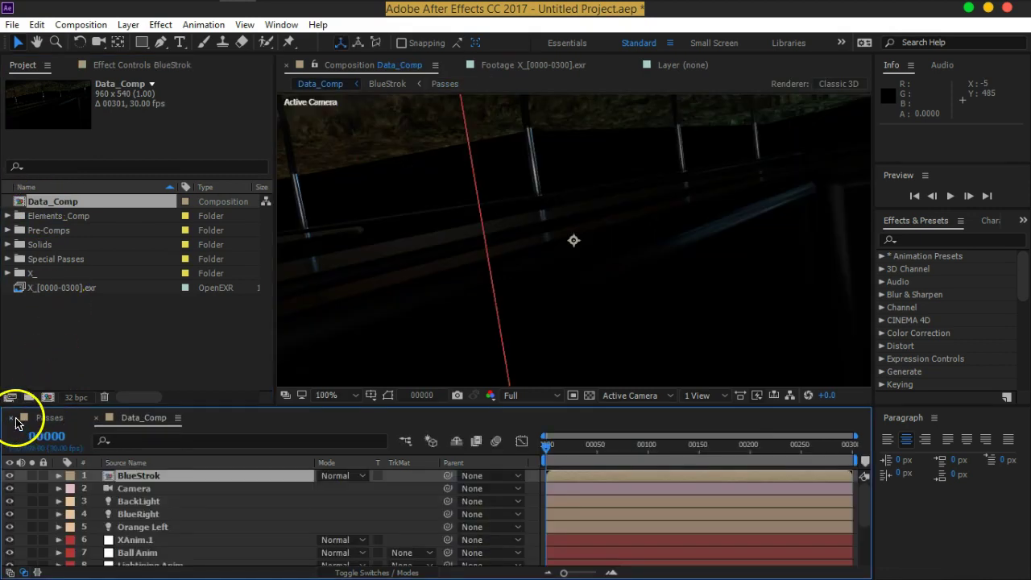
{"action": "left_click", "coordinate": [13, 418]}
{"action": "left_click_drag", "start_coordinate": [184, 404], "coordinate": [193, 365]}
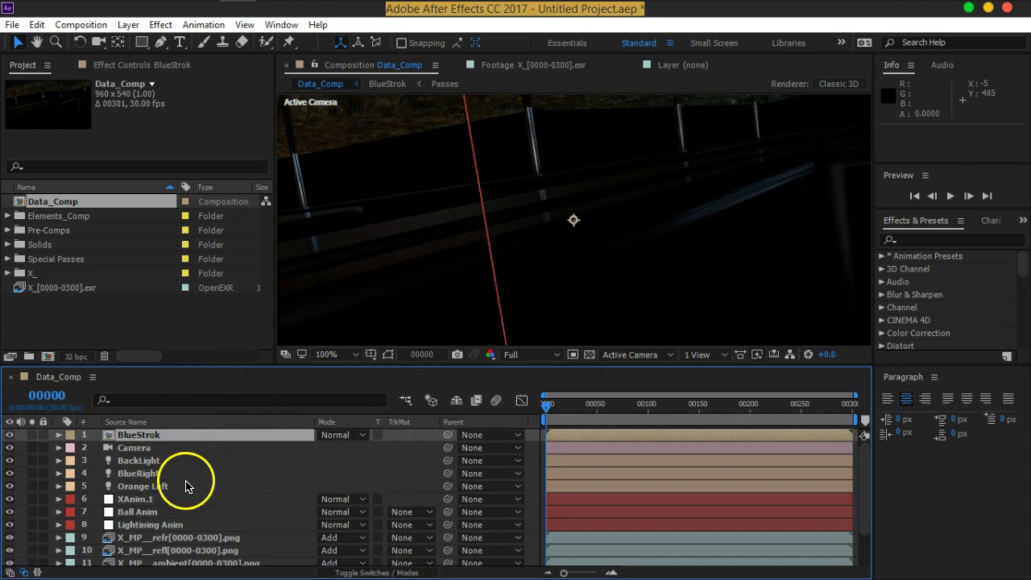
Delete the BlueStrok layer from Data_Comp.
{"action": "left_click", "coordinate": [161, 448]}
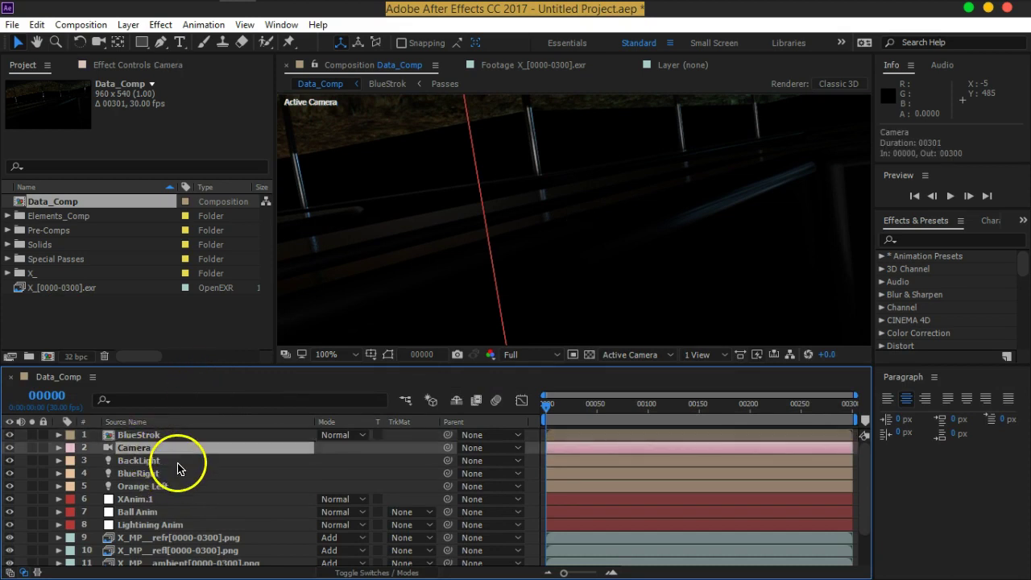
{"action": "left_click", "coordinate": [151, 435]}
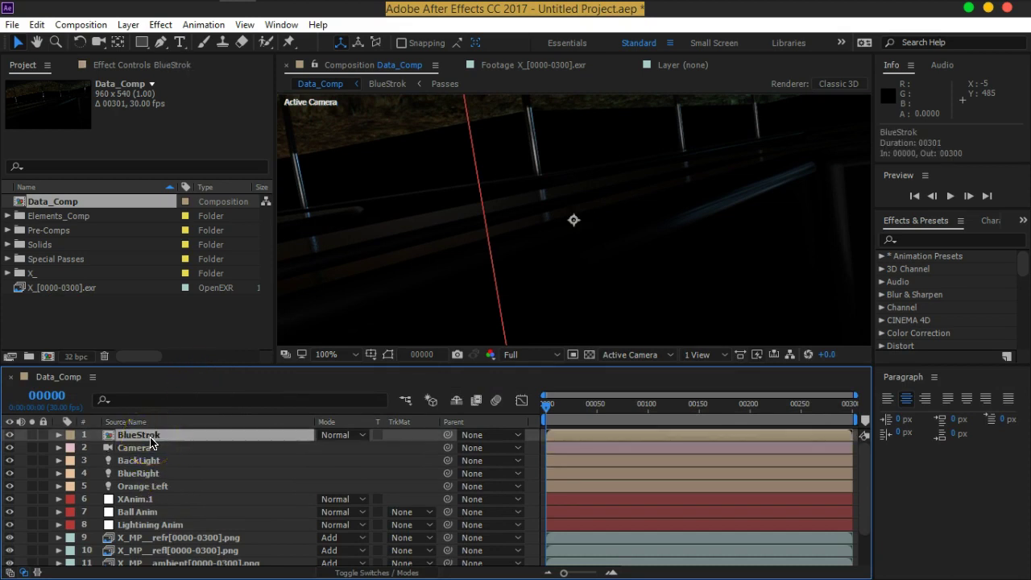
{"action": "key", "text": "Delete"}
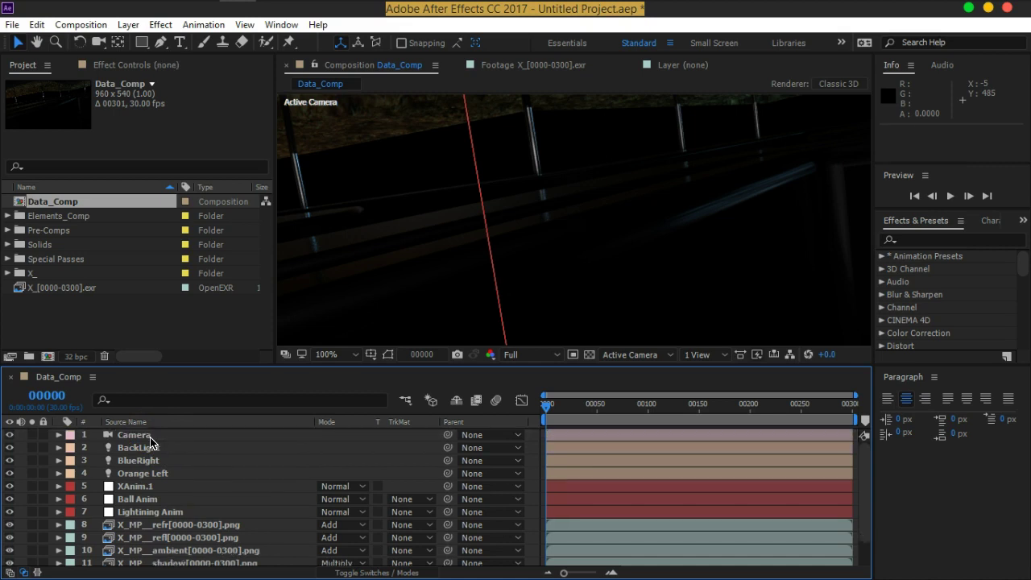
Examine the camera, the three lights and the XAnim.1, Ball Anim and Lightining Anim nulls, scrubbing to frame 203.
{"action": "left_click", "coordinate": [147, 442]}
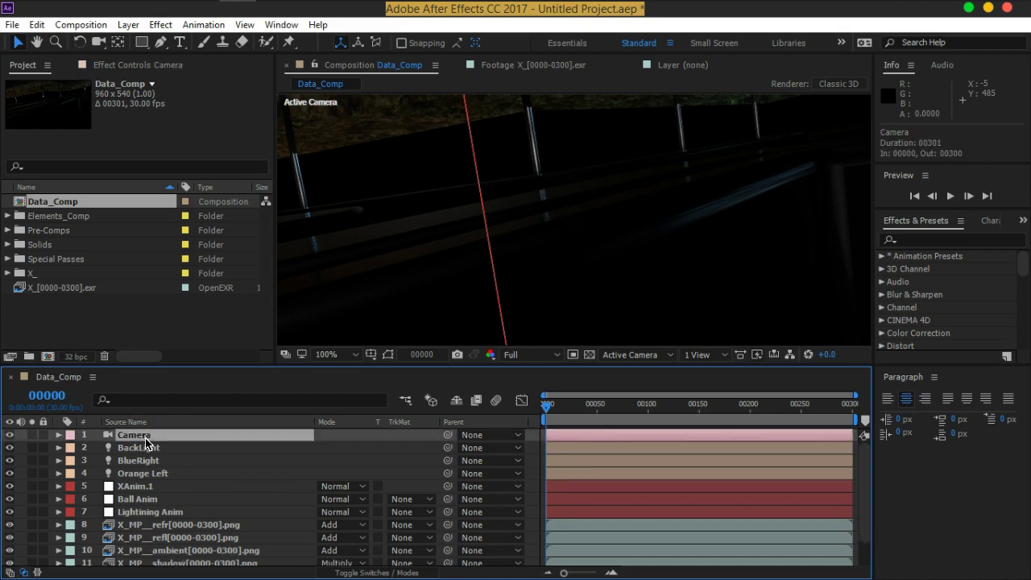
{"action": "left_click", "coordinate": [146, 451]}
{"action": "left_click", "coordinate": [147, 461]}
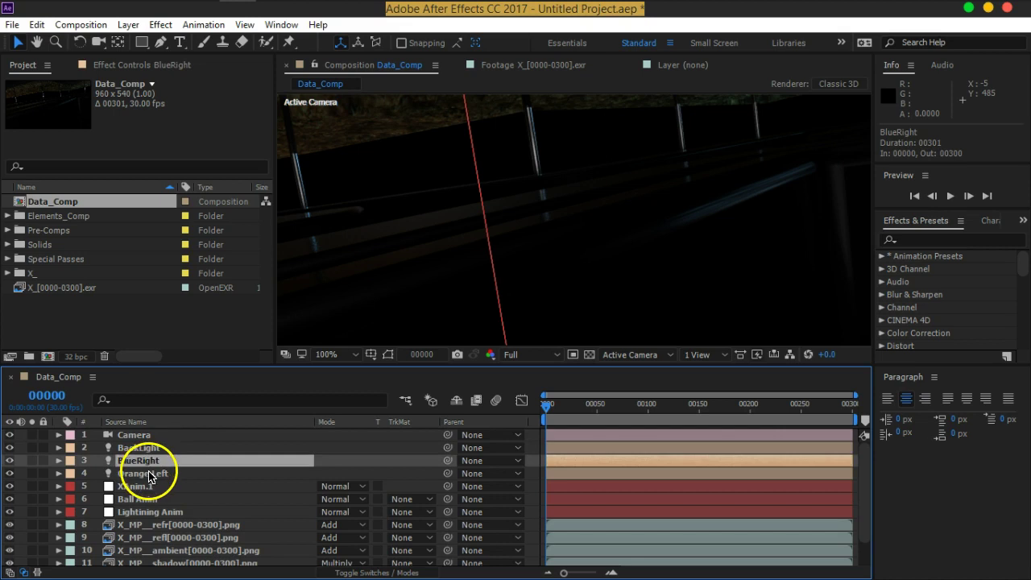
{"action": "left_click", "coordinate": [145, 473]}
{"action": "left_click", "coordinate": [145, 487]}
{"action": "scroll", "coordinate": [535, 209], "scroll_direction": "down", "scroll_amount": 2}
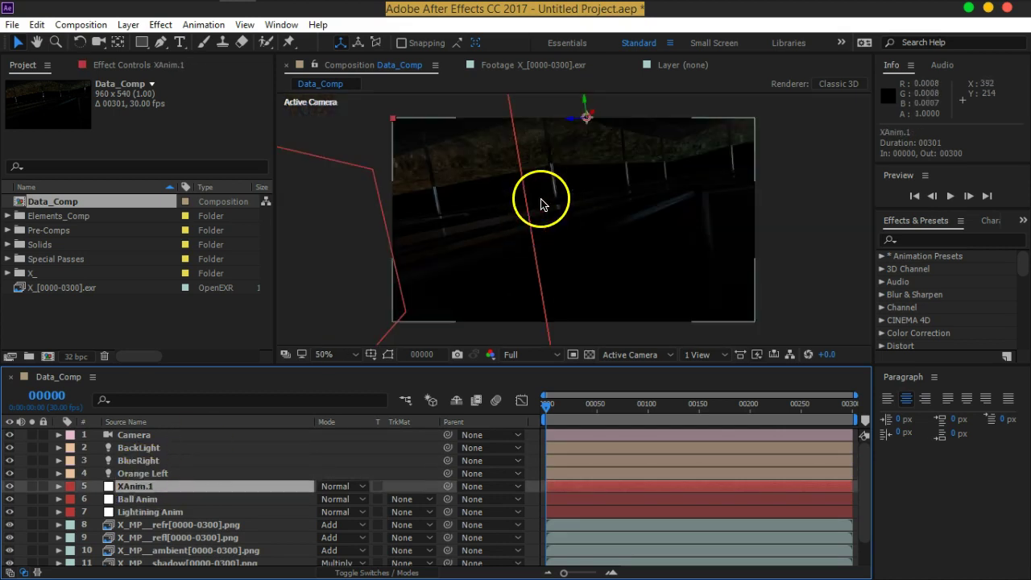
{"action": "left_click", "coordinate": [138, 500]}
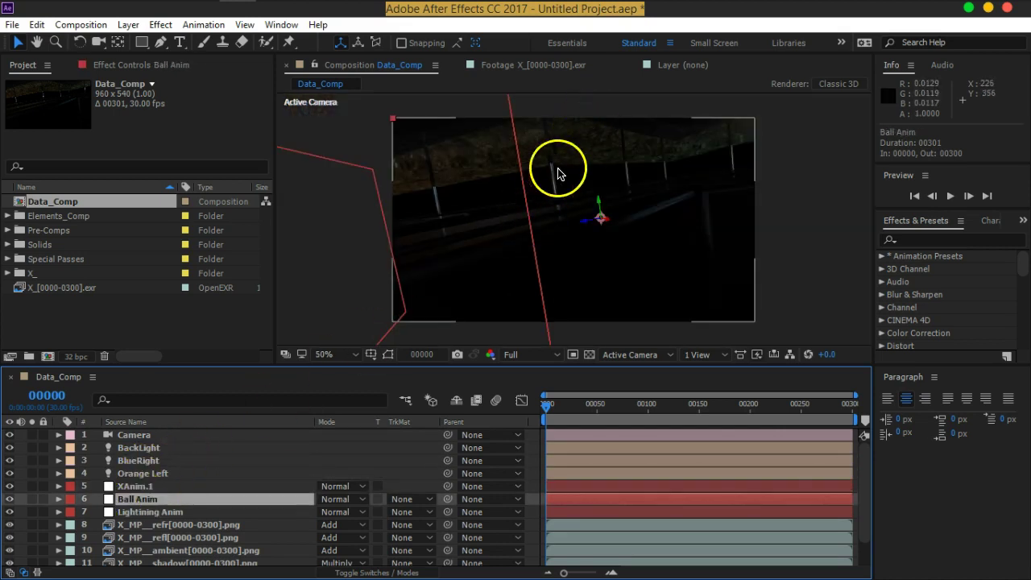
{"action": "left_click", "coordinate": [145, 512]}
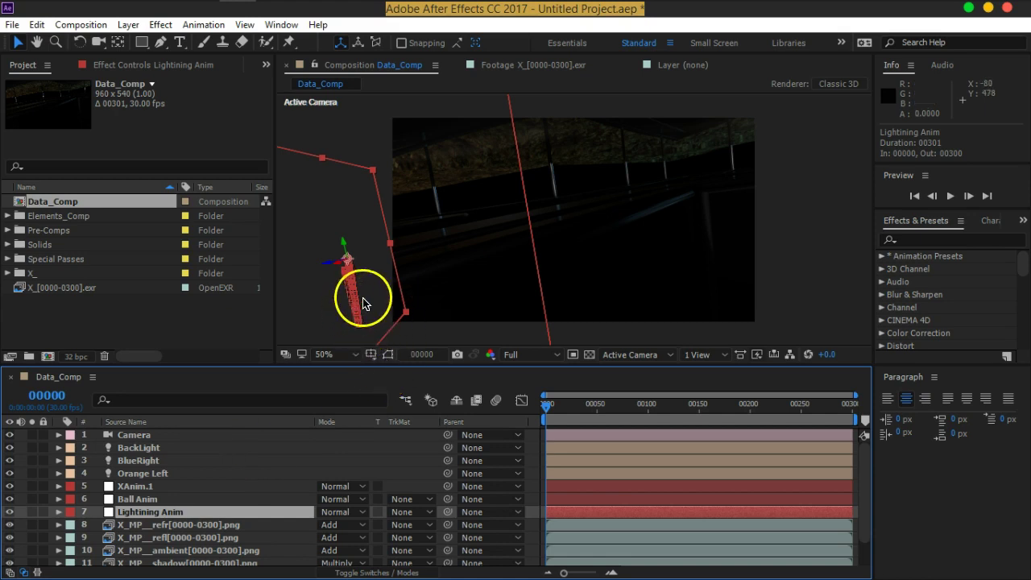
{"action": "left_click_drag", "start_coordinate": [553, 410], "coordinate": [752, 410]}
Delete the six X_MP render pass layers, from refr to diffuse, from Data_Comp and return to frame 0.
{"action": "scroll", "coordinate": [105, 488], "scroll_direction": "down", "scroll_amount": 2}
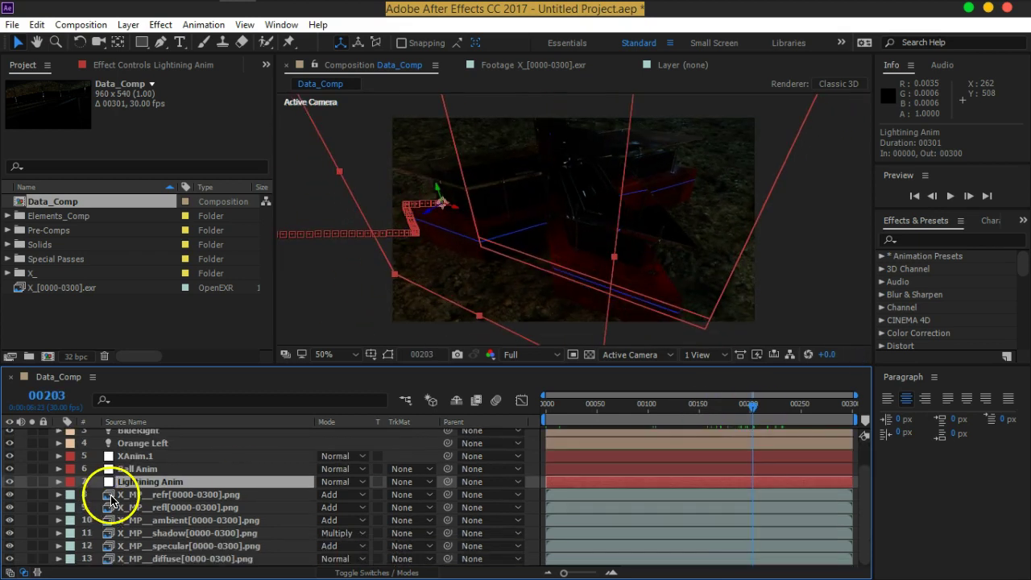
{"action": "left_click", "coordinate": [170, 495]}
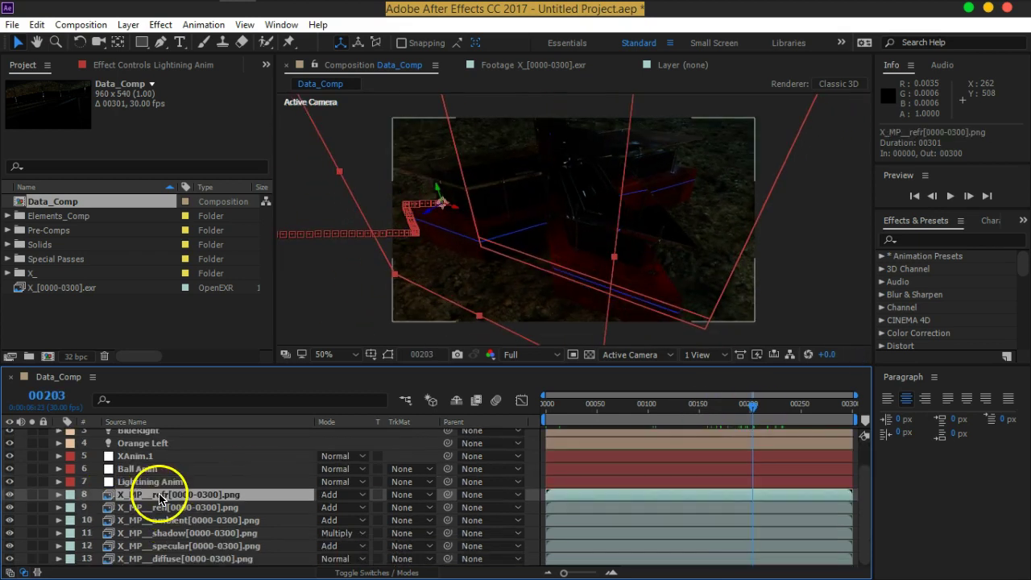
{"action": "left_click", "coordinate": [162, 559], "text": "shift"}
{"action": "key", "text": "Delete"}
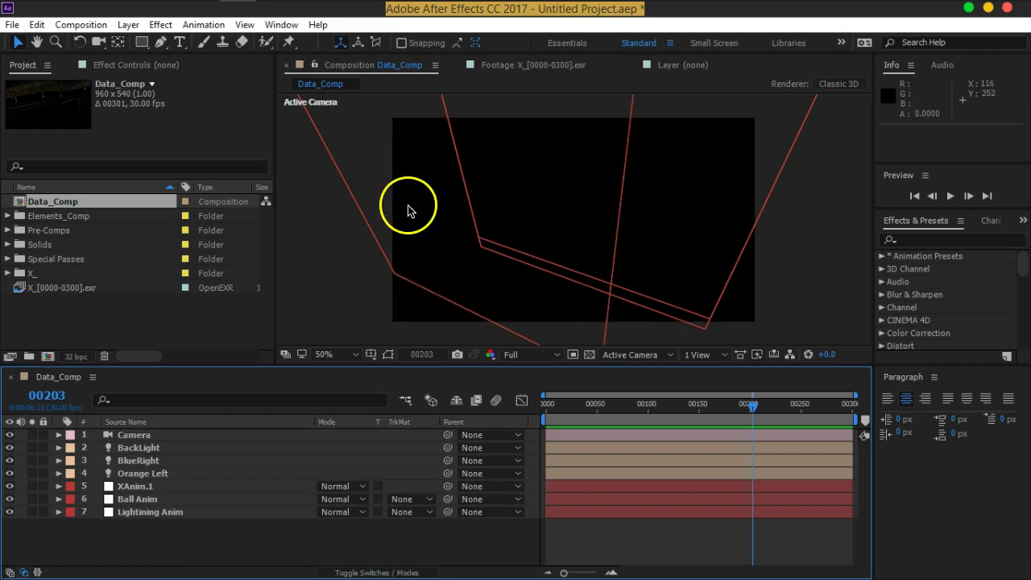
{"action": "left_click_drag", "start_coordinate": [665, 404], "coordinate": [626, 414]}
{"action": "left_click_drag", "start_coordinate": [539, 425], "coordinate": [501, 425]}
{"action": "left_click", "coordinate": [110, 295]}
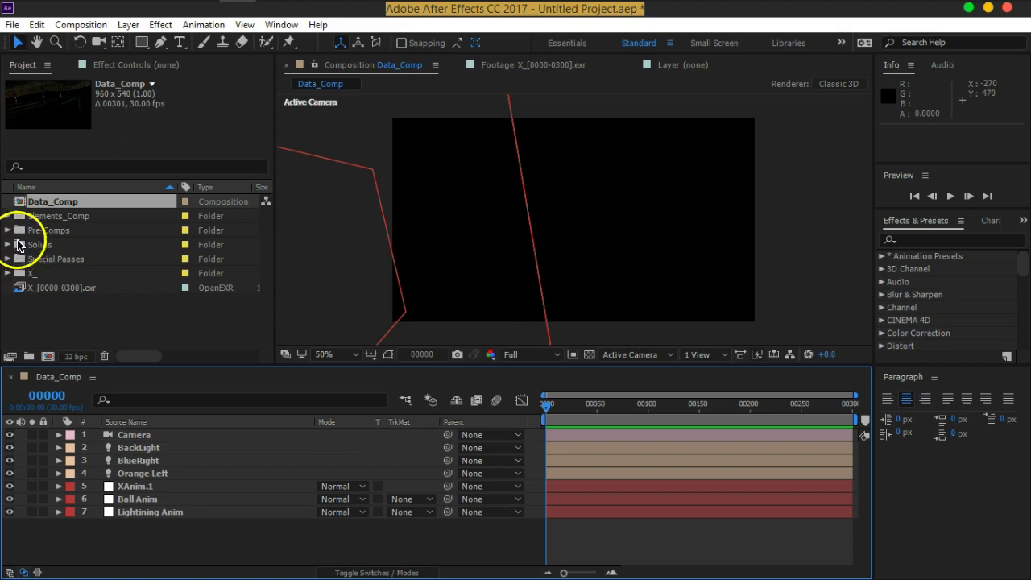
Add the Ground composition from Elements_Comp beneath the Lightining Anim null in Data_Comp and go to frame 213.
{"action": "left_click", "coordinate": [7, 216]}
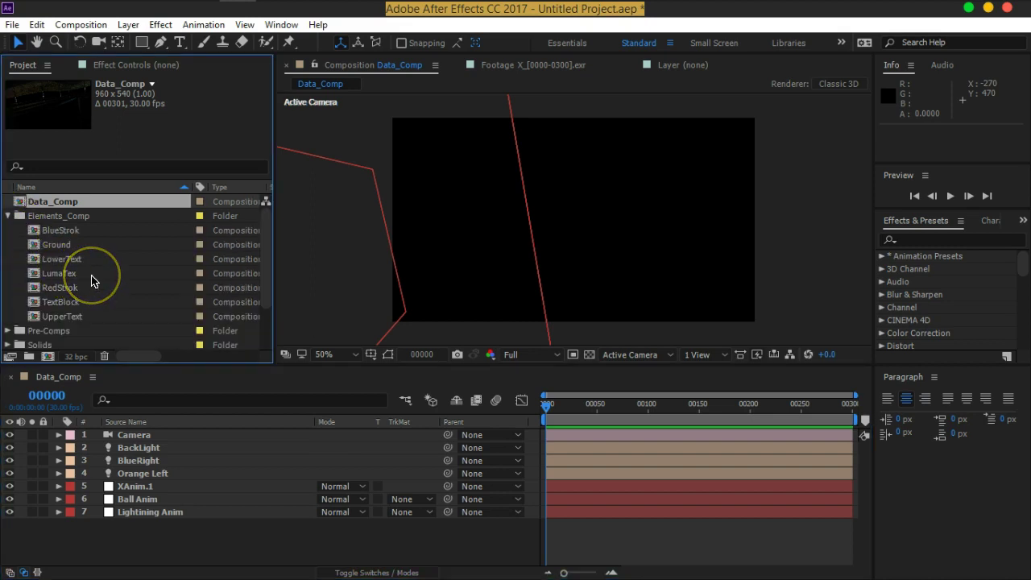
{"action": "left_click_drag", "start_coordinate": [49, 245], "coordinate": [160, 526]}
{"action": "left_click_drag", "start_coordinate": [546, 407], "coordinate": [763, 415]}
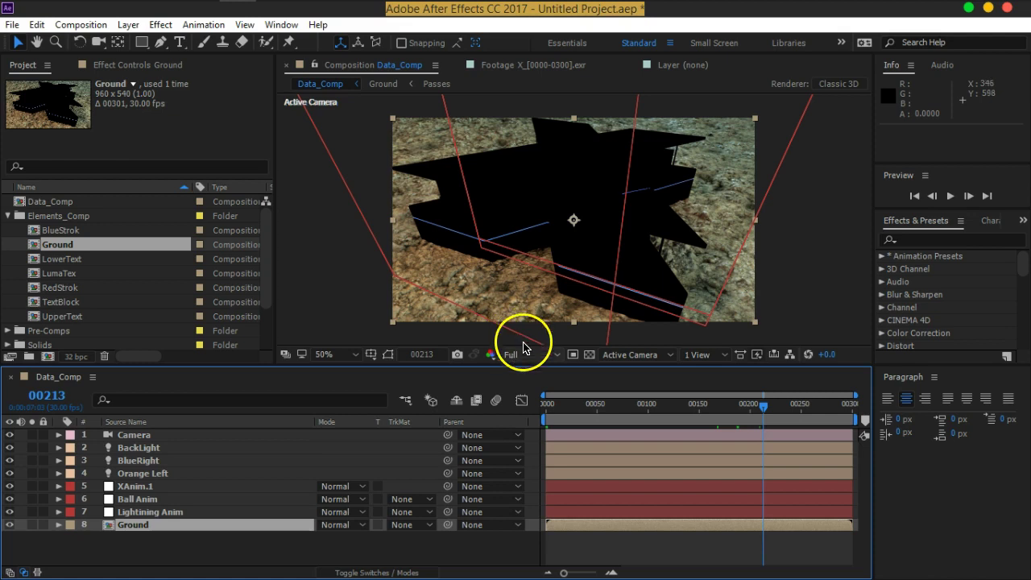
Add the TextBlock composition directly above Ground and the UpperText composition directly above TextBlock in Data_Comp.
{"action": "left_click", "coordinate": [58, 305]}
{"action": "left_click_drag", "start_coordinate": [58, 305], "coordinate": [170, 517]}
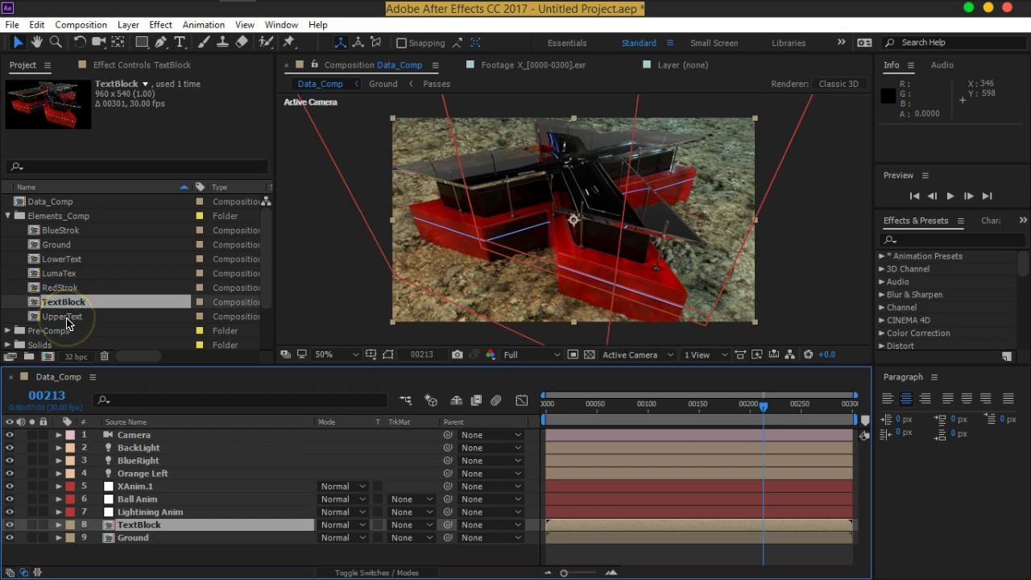
{"action": "left_click_drag", "start_coordinate": [66, 321], "coordinate": [182, 525]}
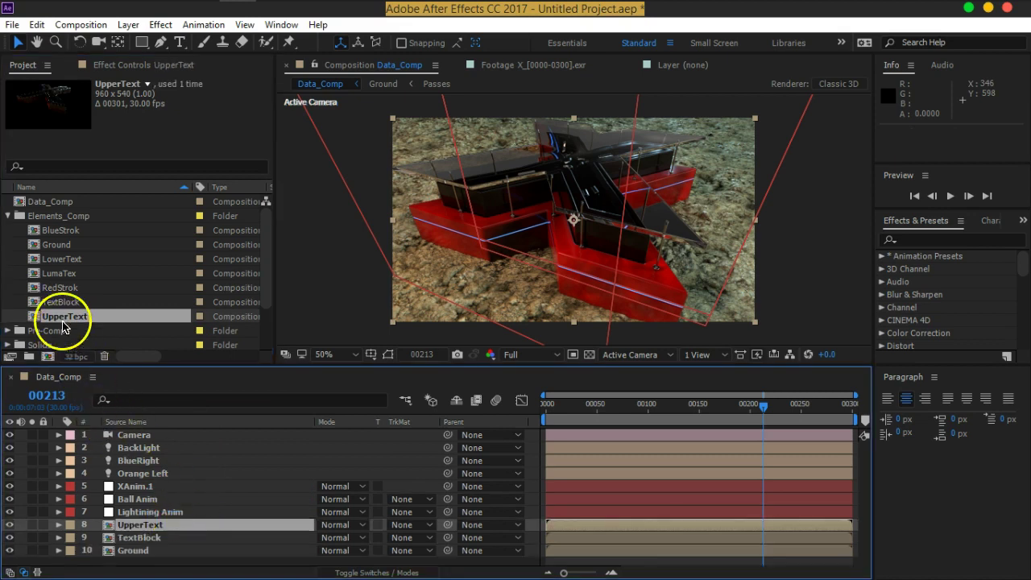
Insert LowerText between UpperText and TextBlock, and stack LumaTex and RedStrok above UpperText in Data_Comp.
{"action": "left_click_drag", "start_coordinate": [63, 266], "coordinate": [178, 536]}
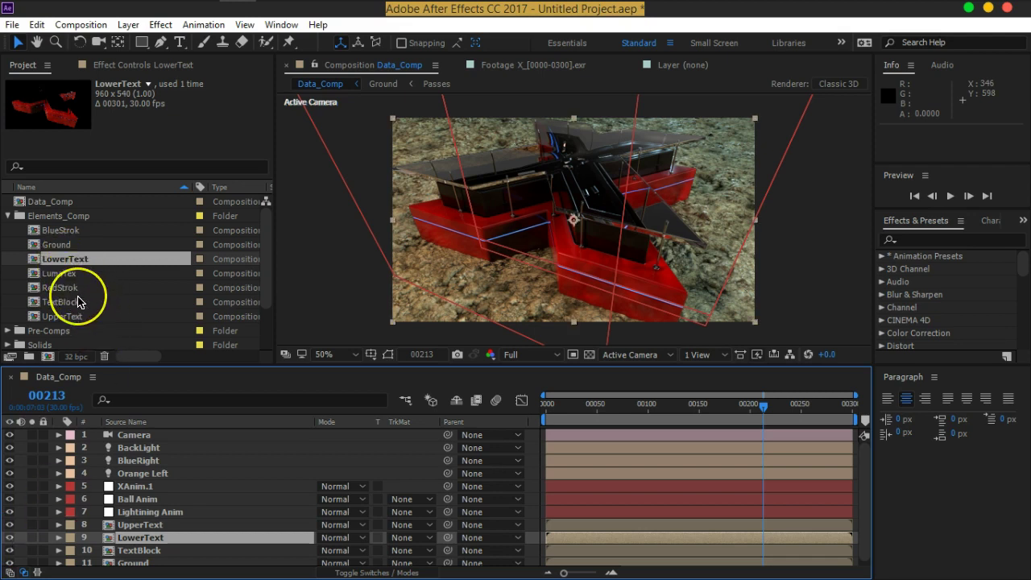
{"action": "left_click_drag", "start_coordinate": [67, 278], "coordinate": [161, 519]}
{"action": "left_click_drag", "start_coordinate": [73, 297], "coordinate": [146, 515]}
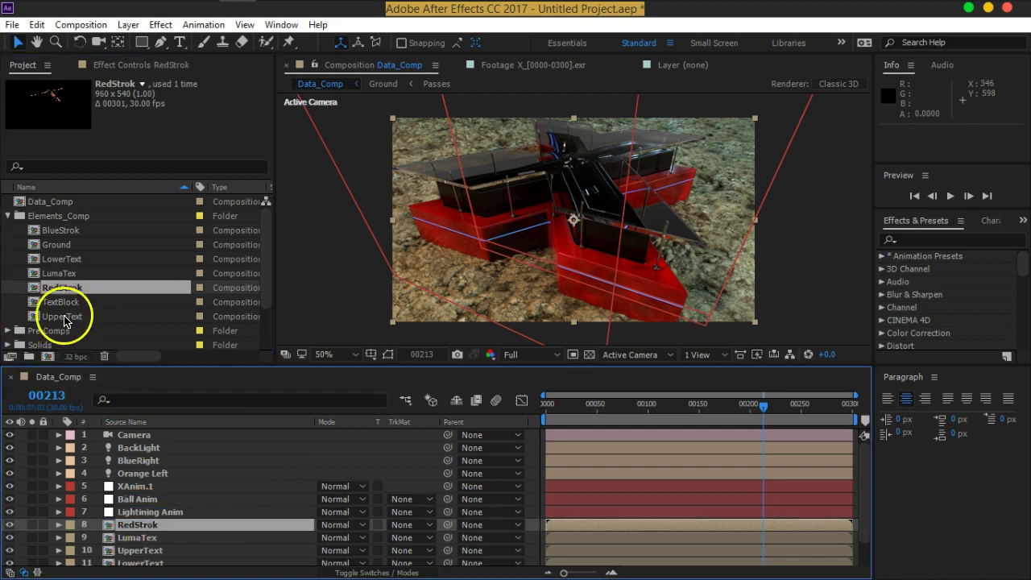
Insert the BlueStrok composition between RedStrok and LumaTex in Data_Comp, and scrub the timeline to frame 206.
{"action": "left_click_drag", "start_coordinate": [64, 232], "coordinate": [149, 538]}
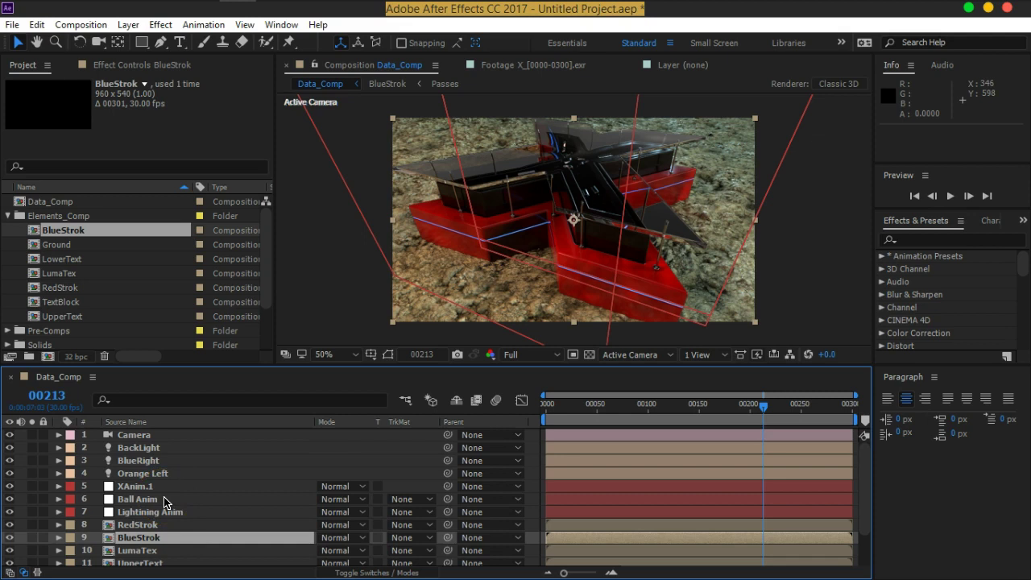
{"action": "scroll", "coordinate": [164, 503], "scroll_direction": "down", "scroll_amount": 3}
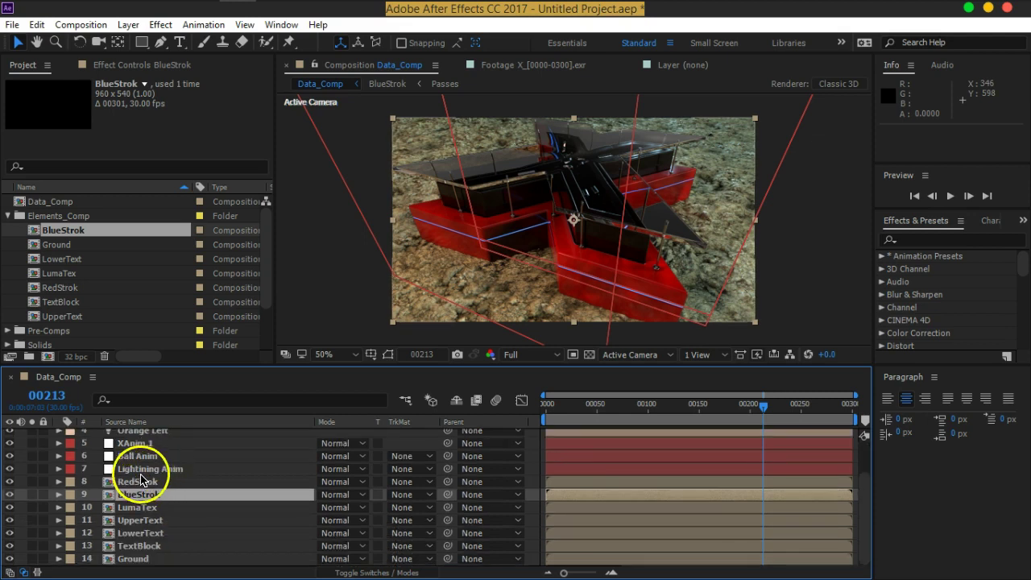
{"action": "mouse_move", "coordinate": [763, 406]}
{"action": "left_mouse_down"}
{"action": "mouse_move", "coordinate": [677, 416]}
{"action": "mouse_move", "coordinate": [763, 411]}
{"action": "left_mouse_up"}
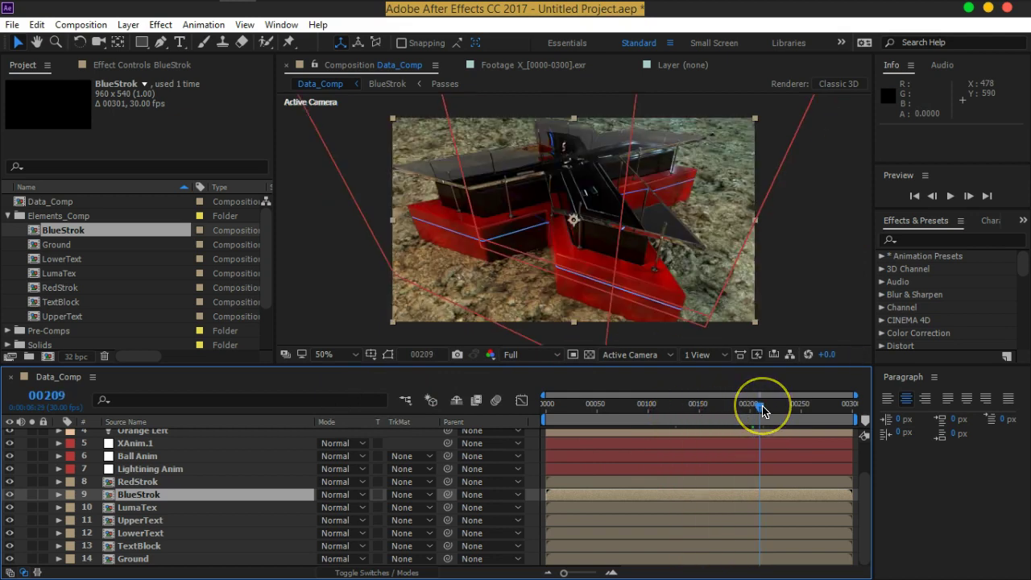
{"action": "left_click", "coordinate": [711, 407]}
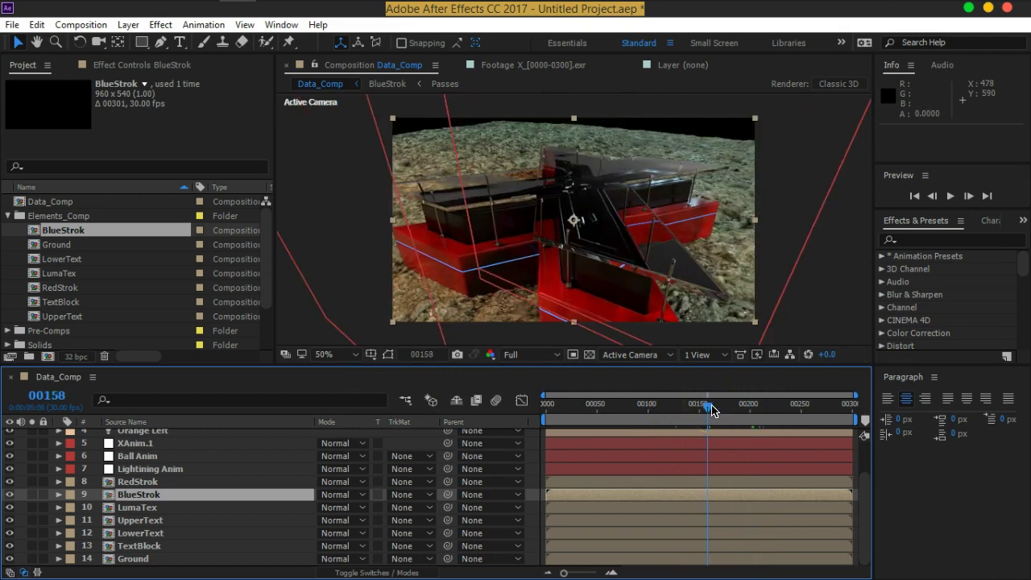
{"action": "left_click_drag", "start_coordinate": [711, 411], "coordinate": [757, 408]}
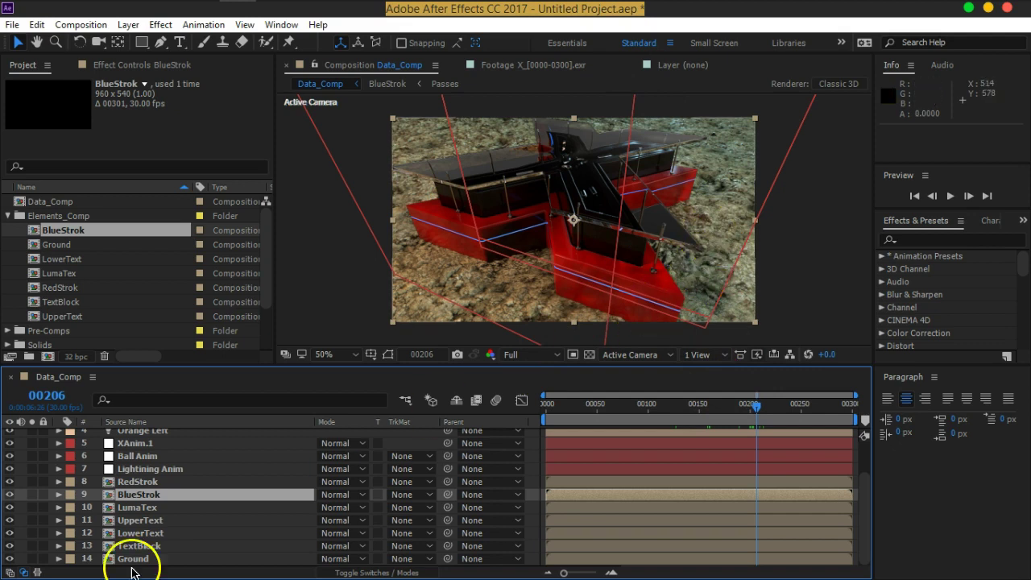
Reveal the keyframed properties of the XAnim.1 and Ball Anim nulls together.
{"action": "scroll", "coordinate": [133, 491], "scroll_direction": "up", "scroll_amount": 2}
{"action": "left_click", "coordinate": [133, 482]}
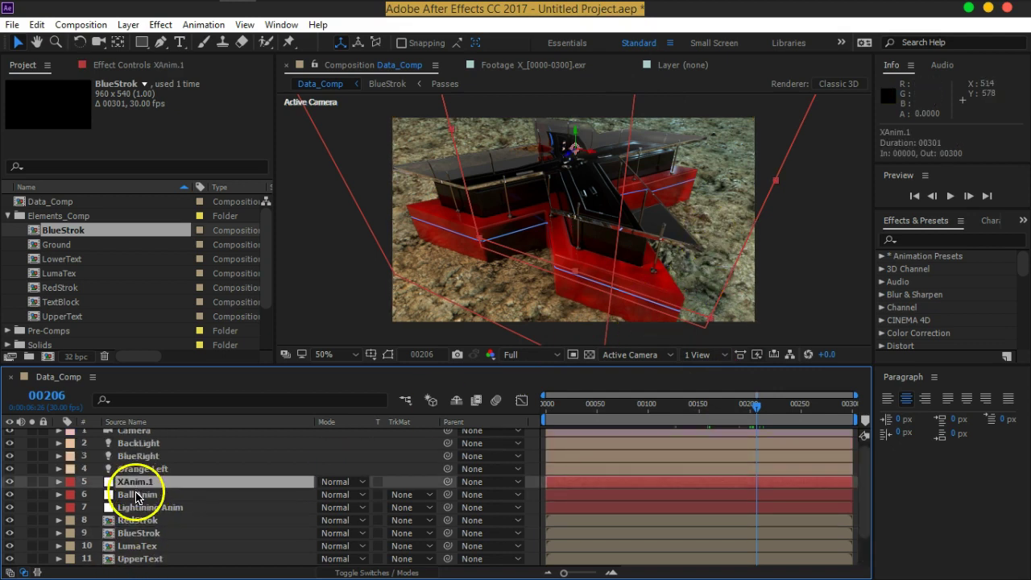
{"action": "left_click", "coordinate": [137, 495], "text": "ctrl"}
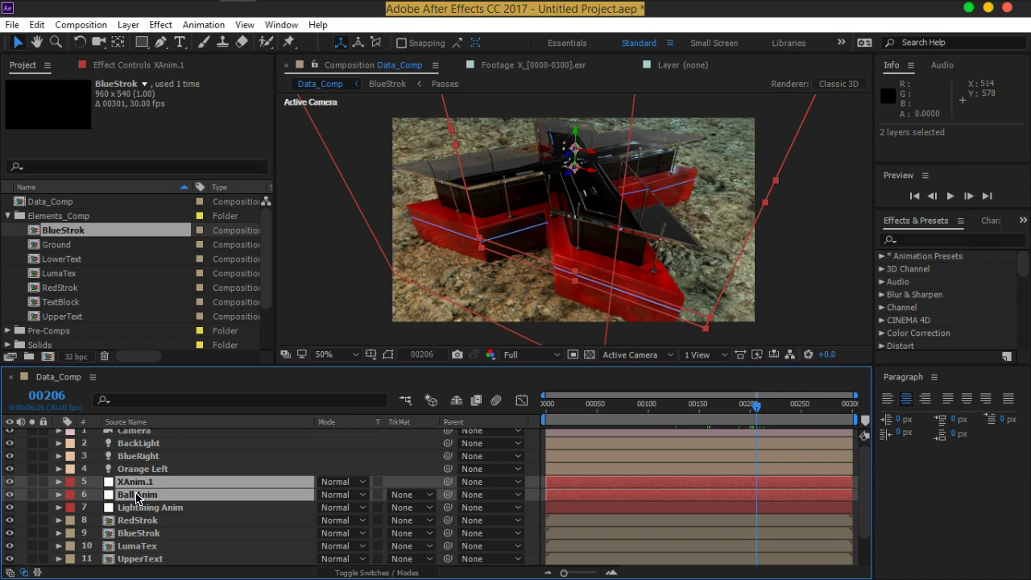
{"action": "key", "text": "u"}
{"action": "scroll", "coordinate": [310, 516], "scroll_direction": "down", "scroll_amount": 1}
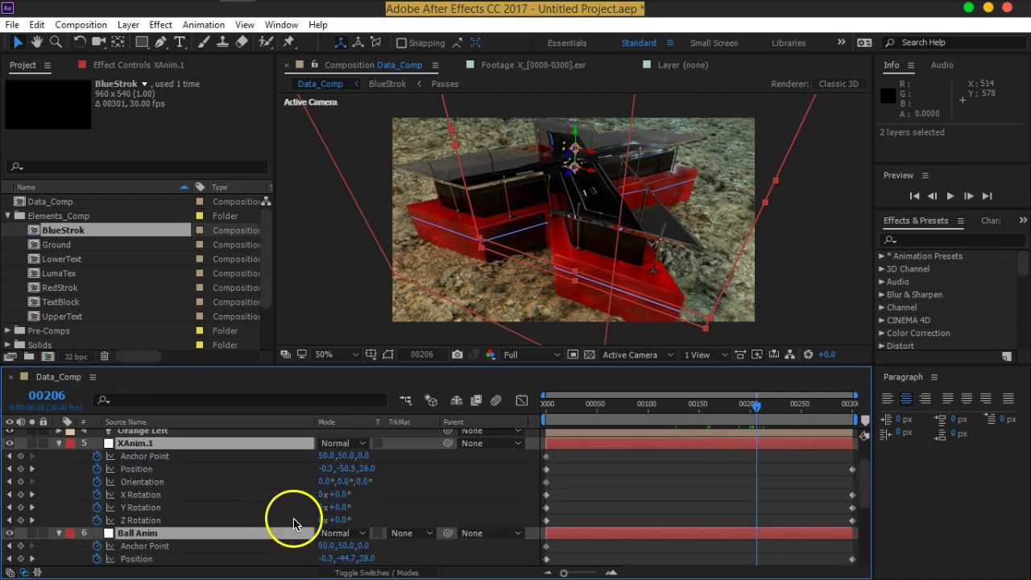
{"action": "scroll", "coordinate": [184, 494], "scroll_direction": "down", "scroll_amount": 3}
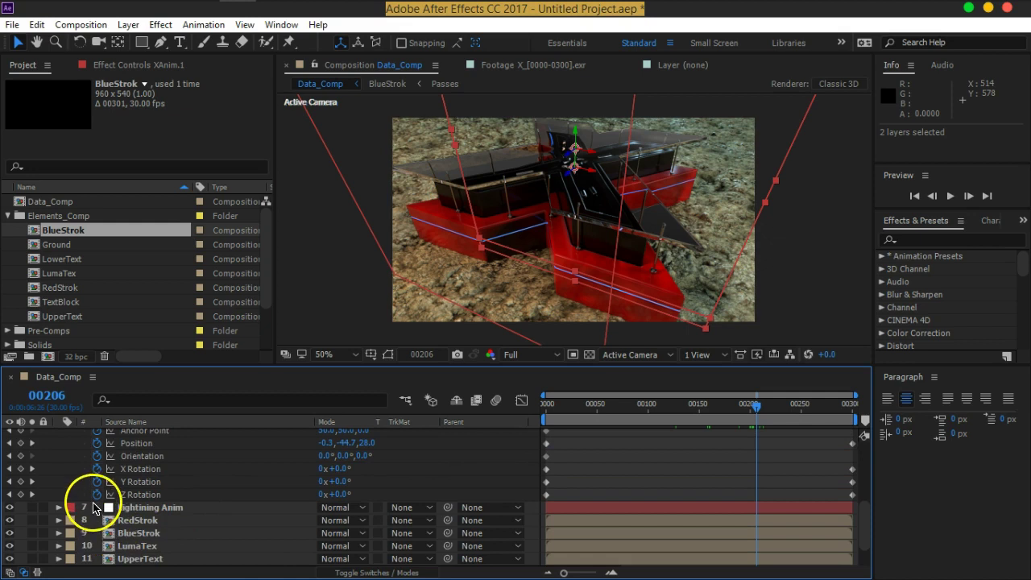
{"action": "scroll", "coordinate": [97, 506], "scroll_direction": "up", "scroll_amount": 2}
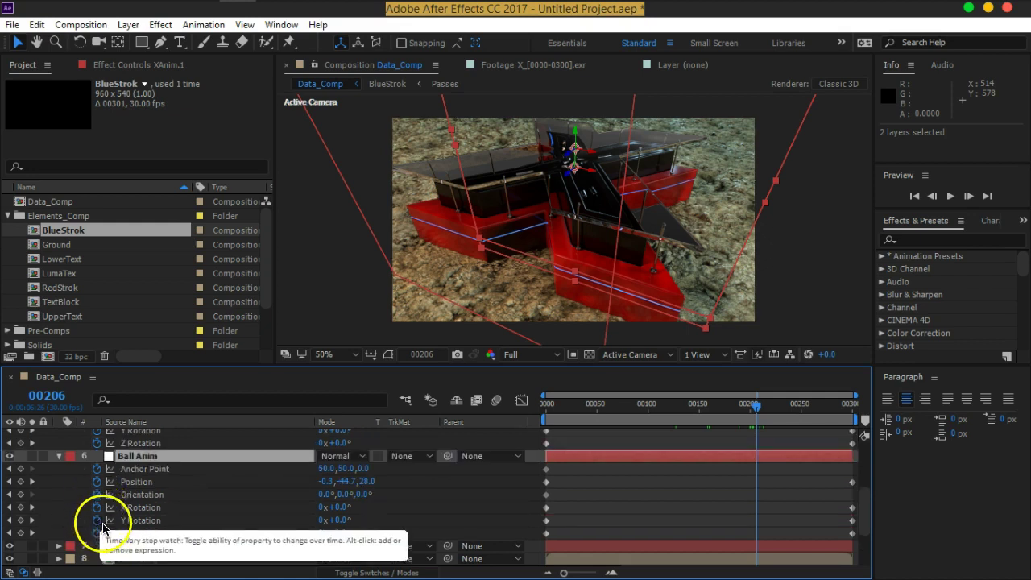
Remove the keyframes from all rotation, orientation, position and anchor point properties of XAnim.1 and Ball Anim, and collapse both layers.
{"action": "left_click", "coordinate": [97, 521]}
{"action": "left_click", "coordinate": [96, 507]}
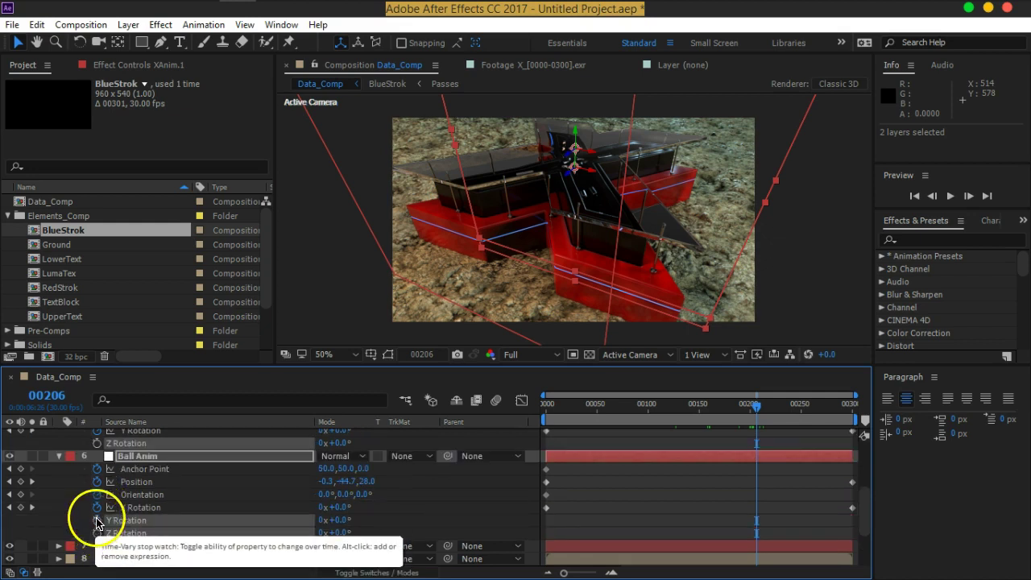
{"action": "left_click", "coordinate": [96, 495]}
{"action": "left_click", "coordinate": [97, 482]}
{"action": "left_click", "coordinate": [96, 469]}
{"action": "scroll", "coordinate": [91, 483], "scroll_direction": "up", "scroll_amount": 1}
{"action": "left_click", "coordinate": [96, 468]}
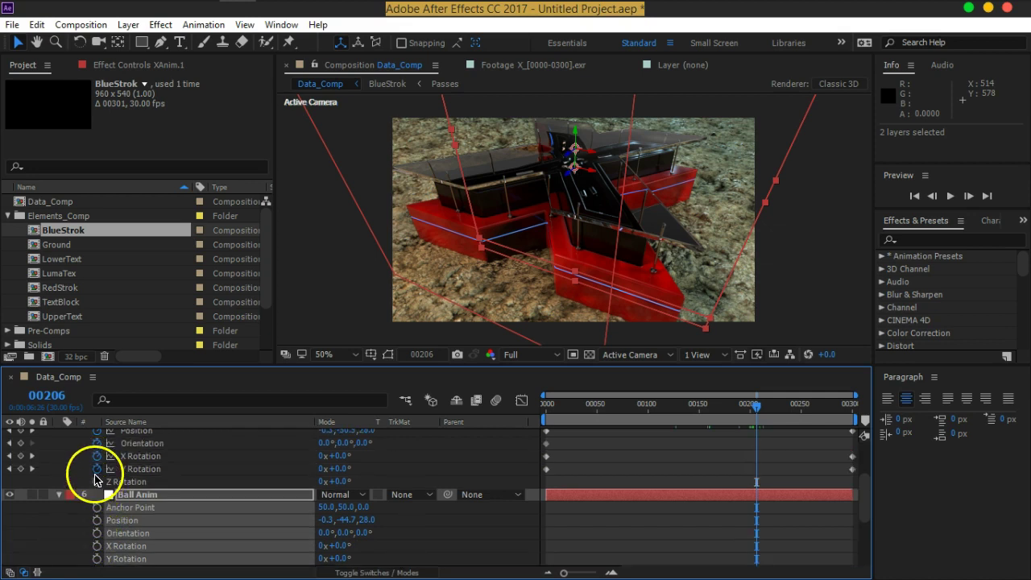
{"action": "left_click", "coordinate": [97, 456]}
{"action": "left_click", "coordinate": [97, 443]}
{"action": "left_click", "coordinate": [96, 430]}
{"action": "scroll", "coordinate": [90, 451], "scroll_direction": "up", "scroll_amount": 1}
{"action": "left_click", "coordinate": [97, 456]}
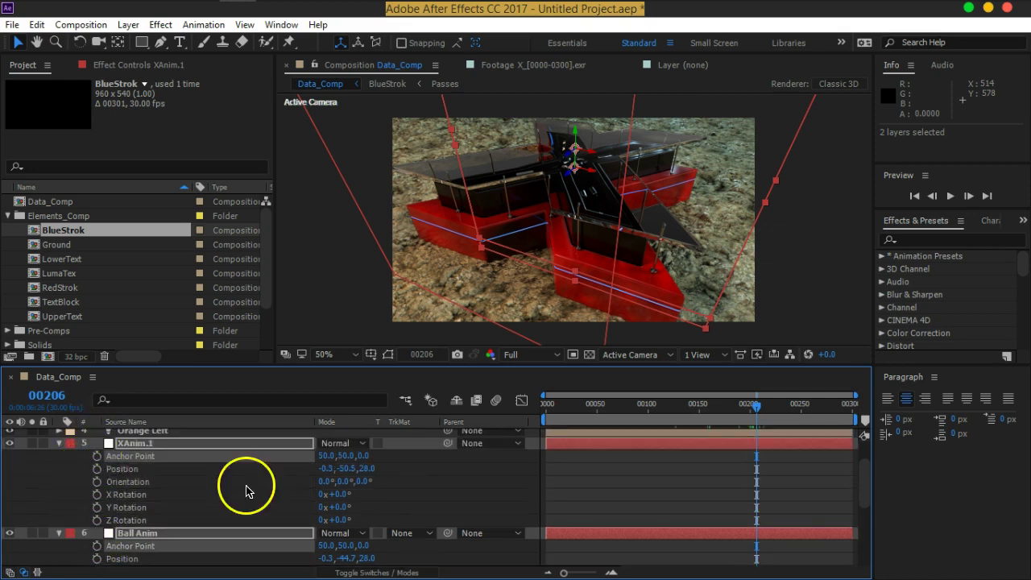
{"action": "left_click", "coordinate": [57, 443]}
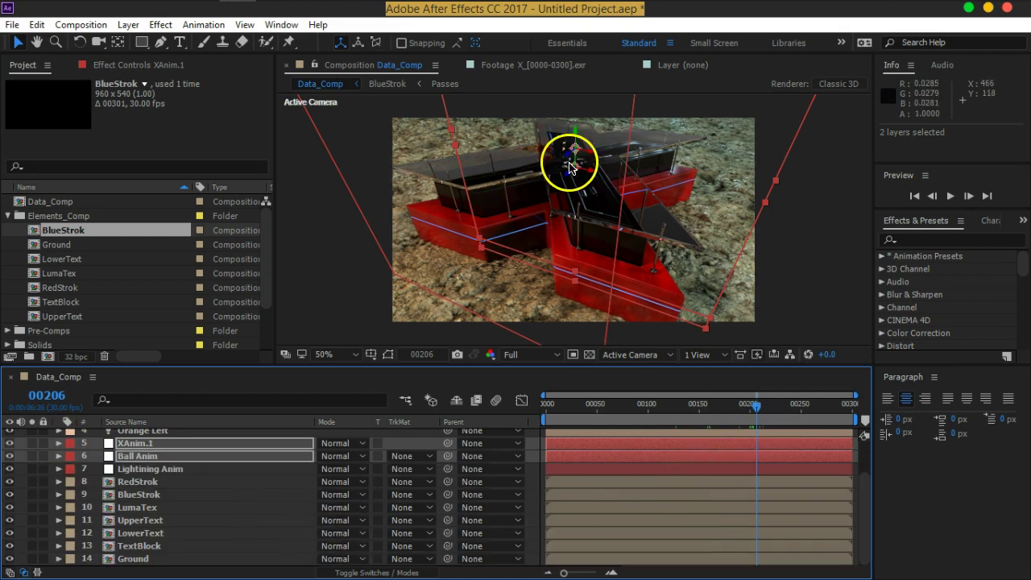
Set the X Rotation of the XAnim.1 null to -90° and collapse the layer.
{"action": "left_click_drag", "start_coordinate": [571, 161], "coordinate": [566, 172]}
{"action": "left_click", "coordinate": [241, 497]}
{"action": "left_click", "coordinate": [166, 443]}
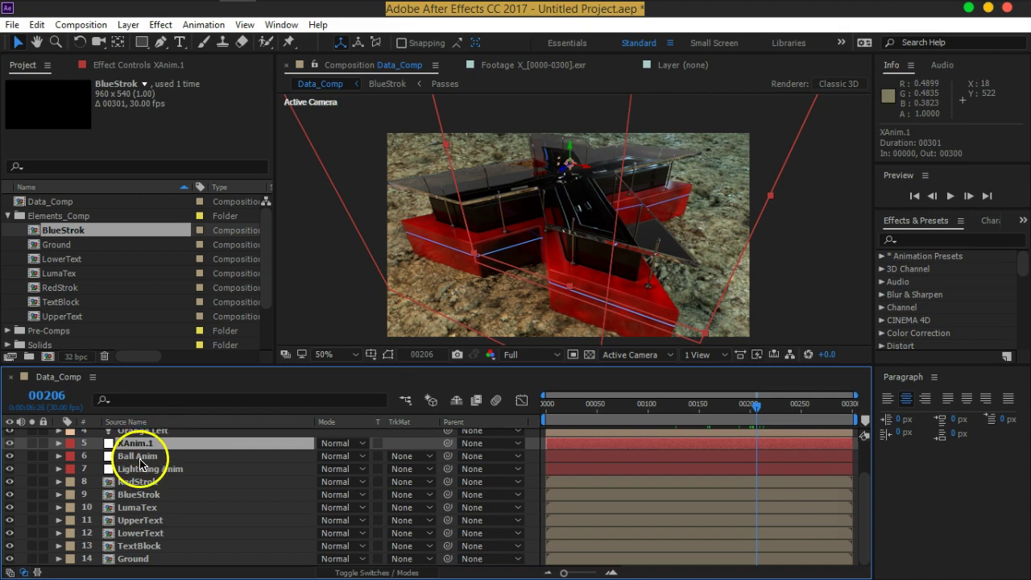
{"action": "key", "text": "r"}
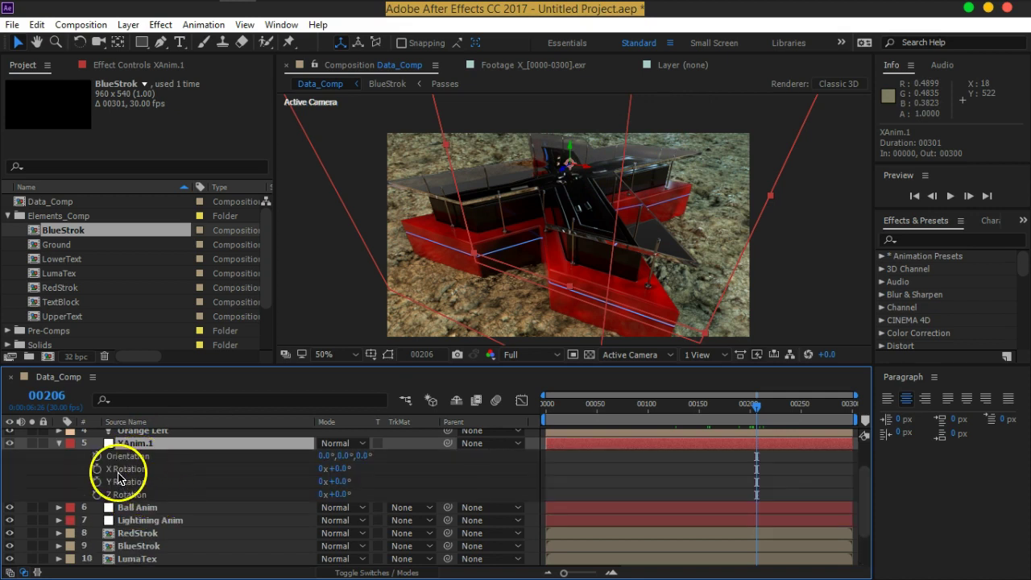
{"action": "mouse_move", "coordinate": [341, 476]}
{"action": "left_mouse_down"}
{"action": "mouse_move", "coordinate": [361, 479]}
{"action": "mouse_move", "coordinate": [306, 472]}
{"action": "mouse_move", "coordinate": [355, 473]}
{"action": "left_mouse_up"}
{"action": "left_click", "coordinate": [339, 469]}
{"action": "key", "text": "Return"}
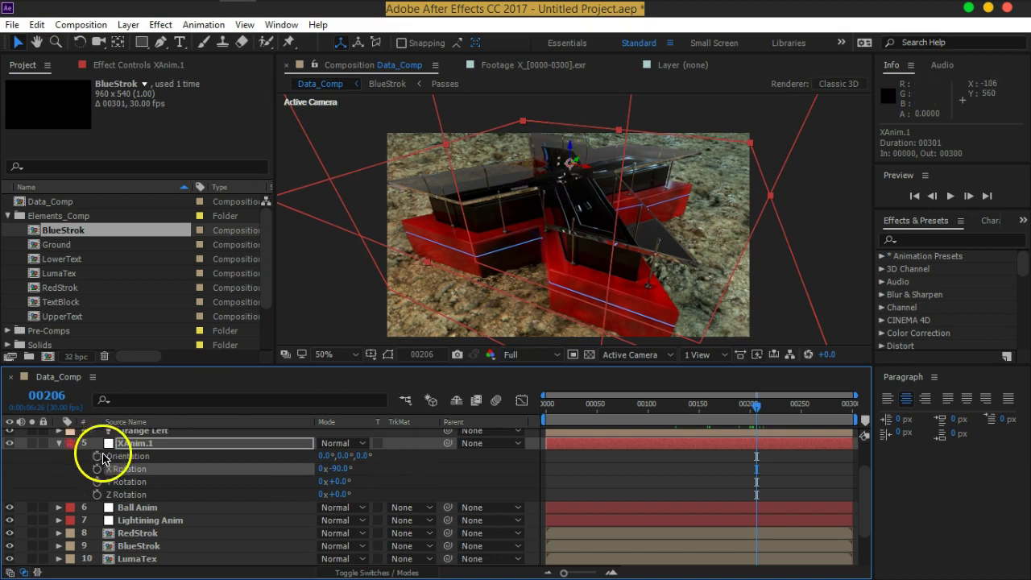
{"action": "left_click", "coordinate": [58, 443]}
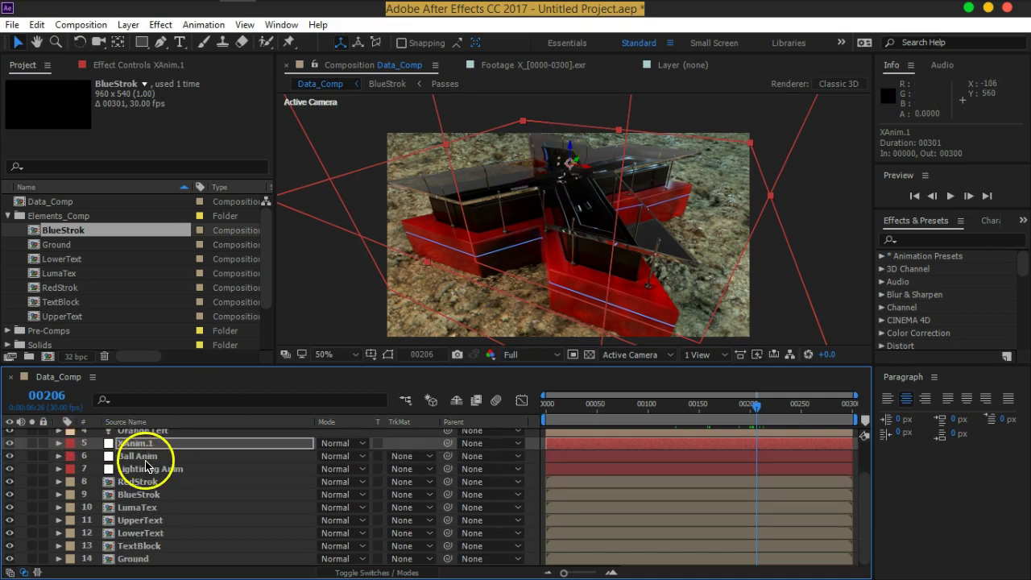
Set the X Rotation of the Ball Anim null to -90° and collapse the layer.
{"action": "left_click", "coordinate": [143, 458]}
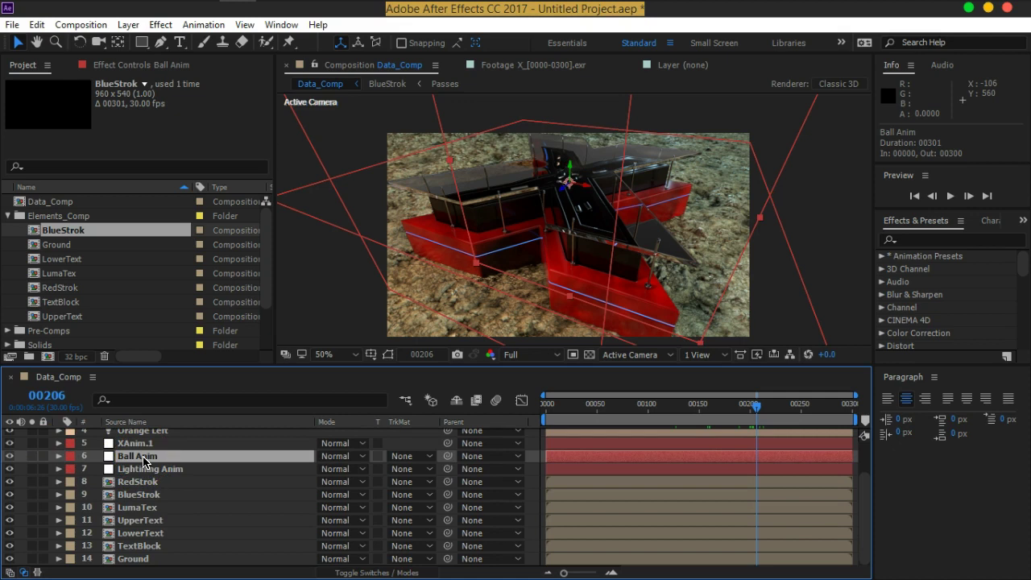
{"action": "key", "text": "r"}
{"action": "left_click", "coordinate": [340, 482]}
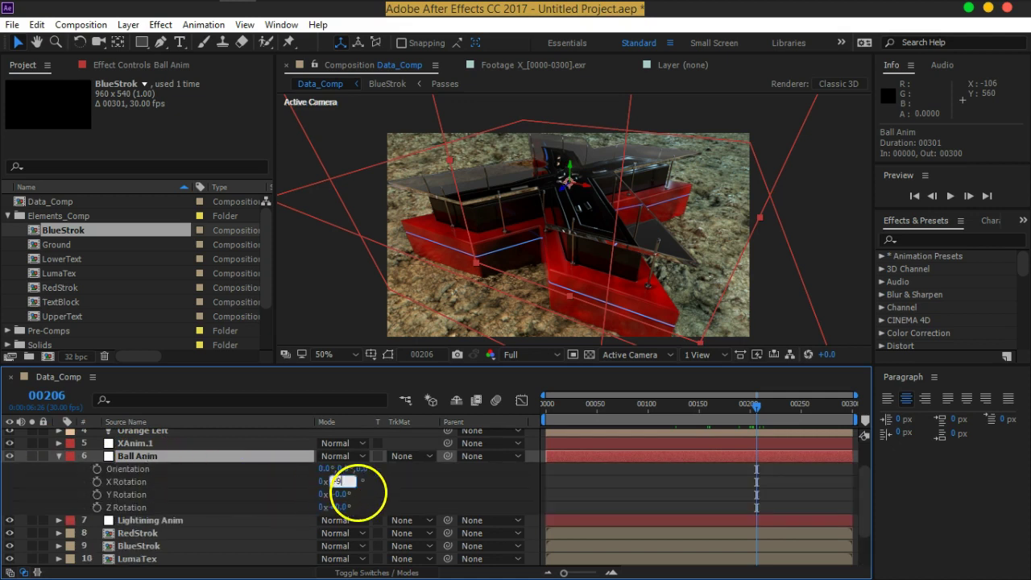
{"action": "key", "text": "Return"}
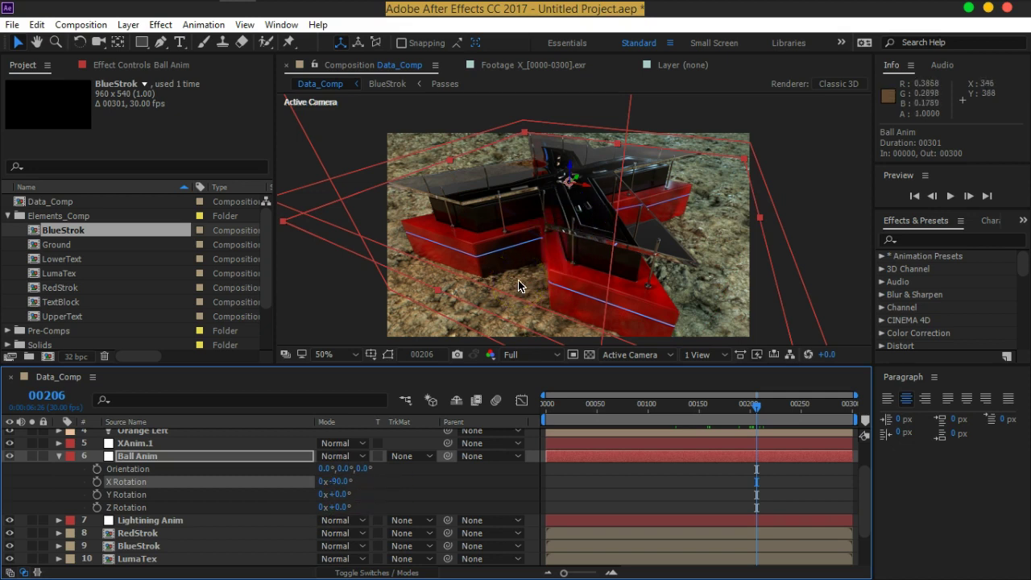
{"action": "left_click", "coordinate": [58, 456]}
{"action": "left_click", "coordinate": [424, 445]}
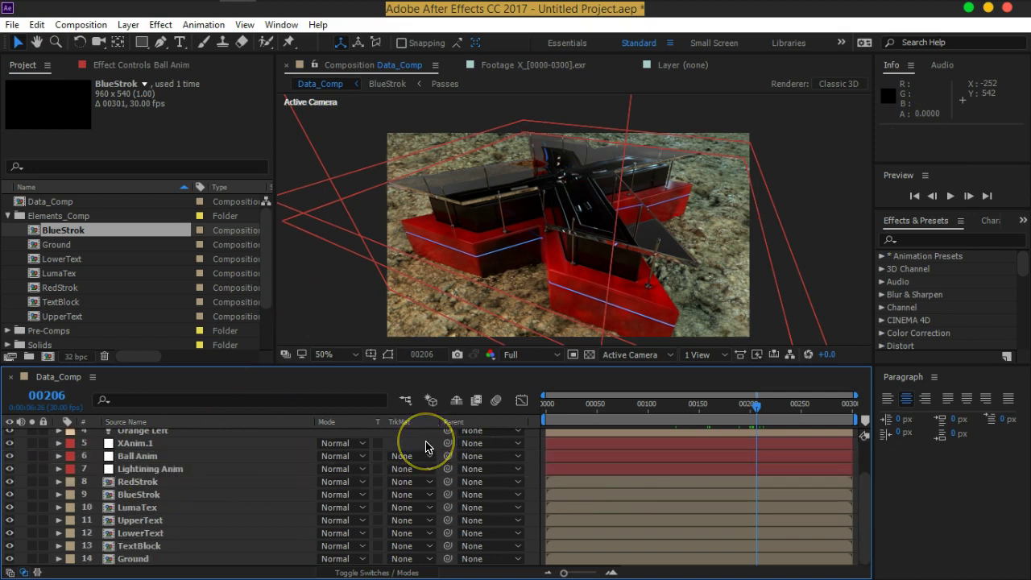
At frame 199, remove the keyframes from Lightining Anim's Orientation and X, Y and Z Rotation, leaving its Position keyframes in place.
{"action": "left_click", "coordinate": [179, 477]}
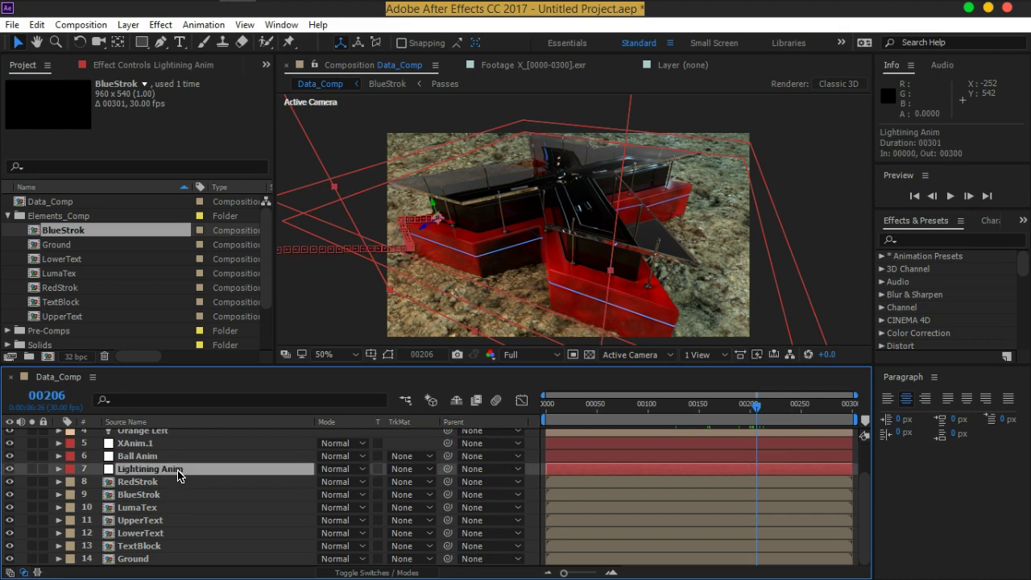
{"action": "key", "text": "r"}
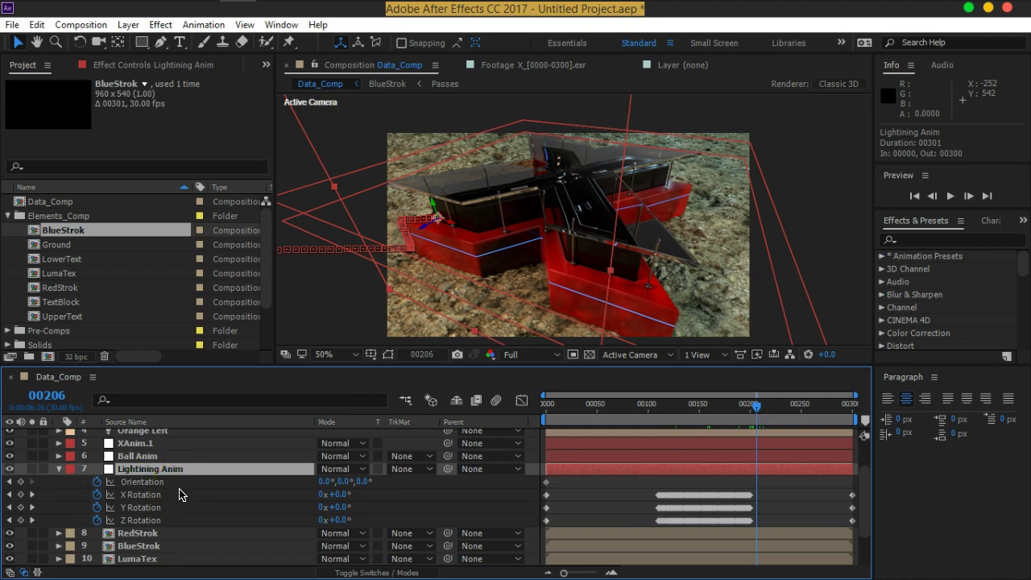
{"action": "key", "text": "p"}
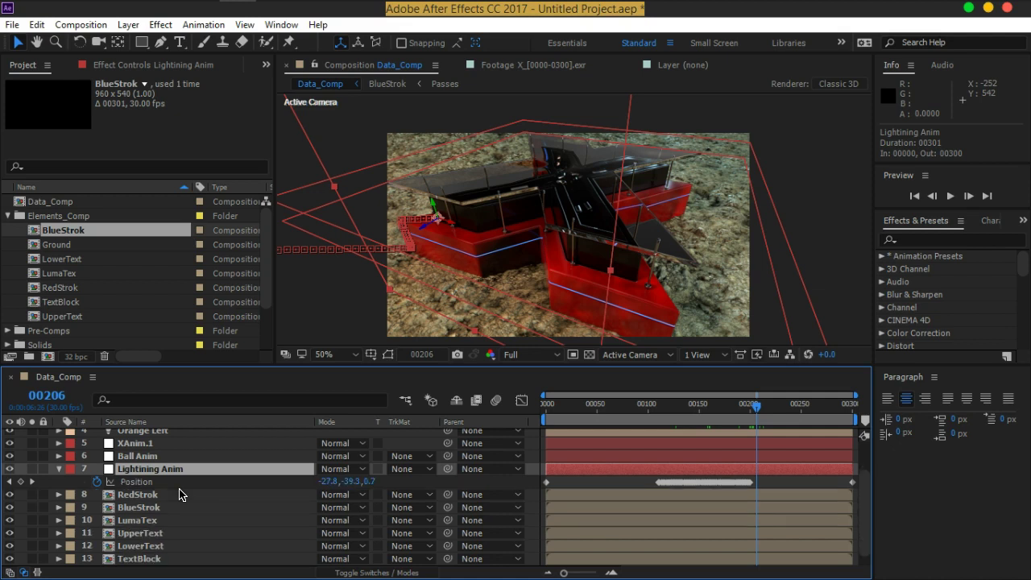
{"action": "key", "text": "r"}
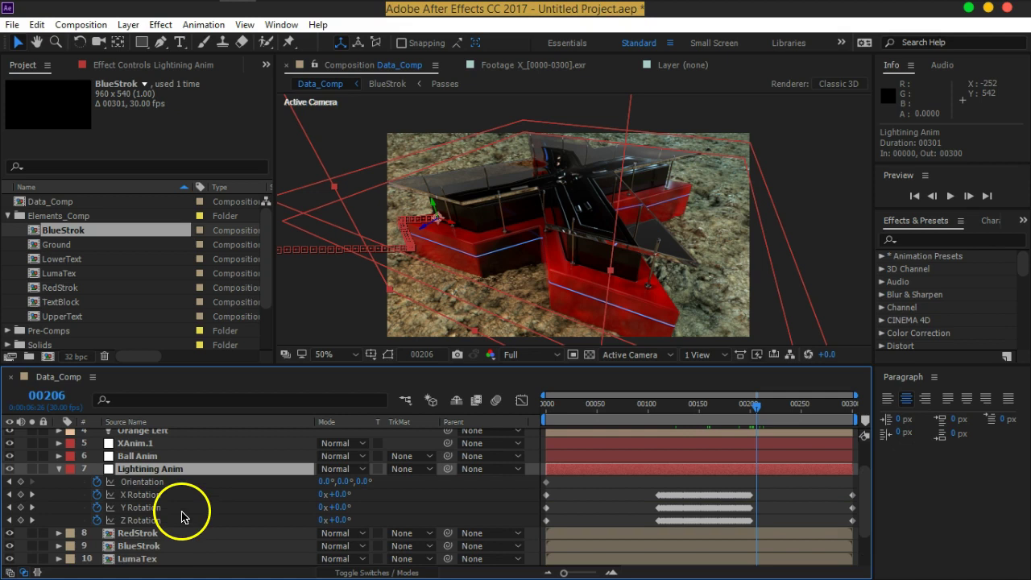
{"action": "mouse_move", "coordinate": [755, 405]}
{"action": "left_mouse_down"}
{"action": "mouse_move", "coordinate": [738, 409]}
{"action": "mouse_move", "coordinate": [748, 408]}
{"action": "left_mouse_up"}
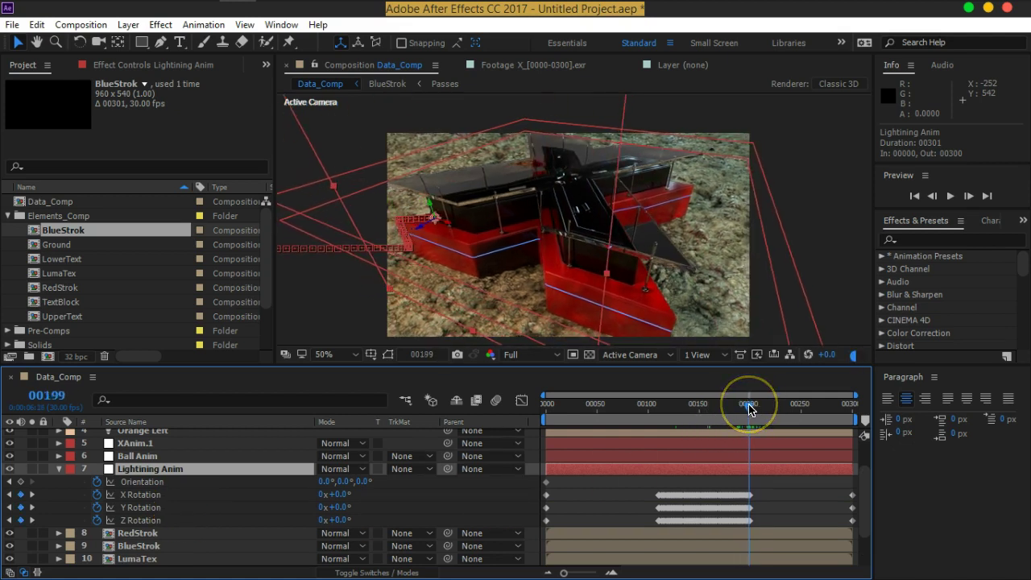
{"action": "left_click", "coordinate": [97, 482]}
{"action": "left_click", "coordinate": [97, 495]}
{"action": "left_click", "coordinate": [98, 507]}
{"action": "left_click", "coordinate": [97, 520]}
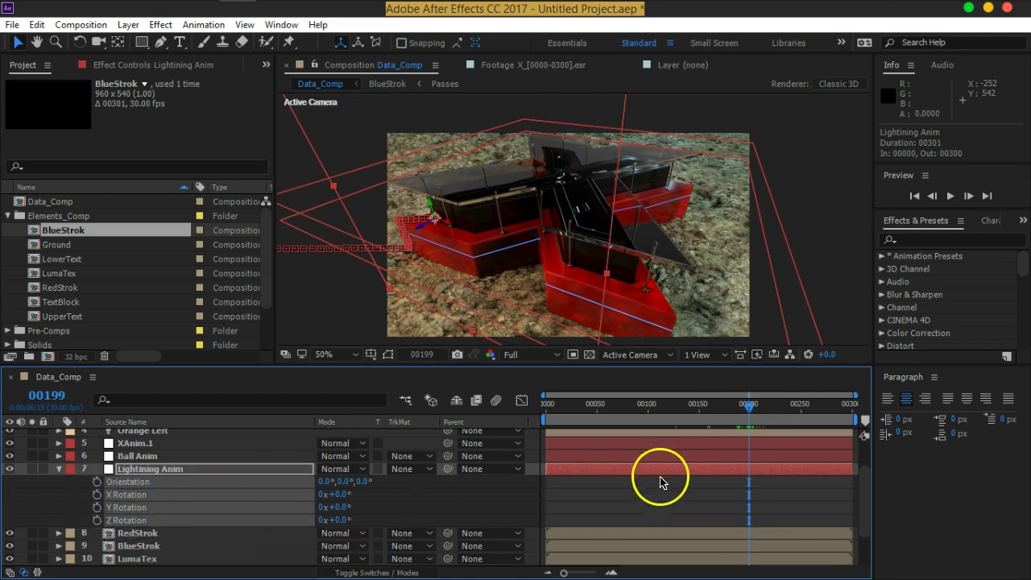
{"action": "left_click", "coordinate": [683, 509]}
Go to frame 212, set the X Rotation of the Lightining Anim null to -90° and collapse the layer.
{"action": "mouse_move", "coordinate": [750, 408]}
{"action": "left_mouse_down"}
{"action": "mouse_move", "coordinate": [609, 413]}
{"action": "mouse_move", "coordinate": [753, 412]}
{"action": "left_mouse_up"}
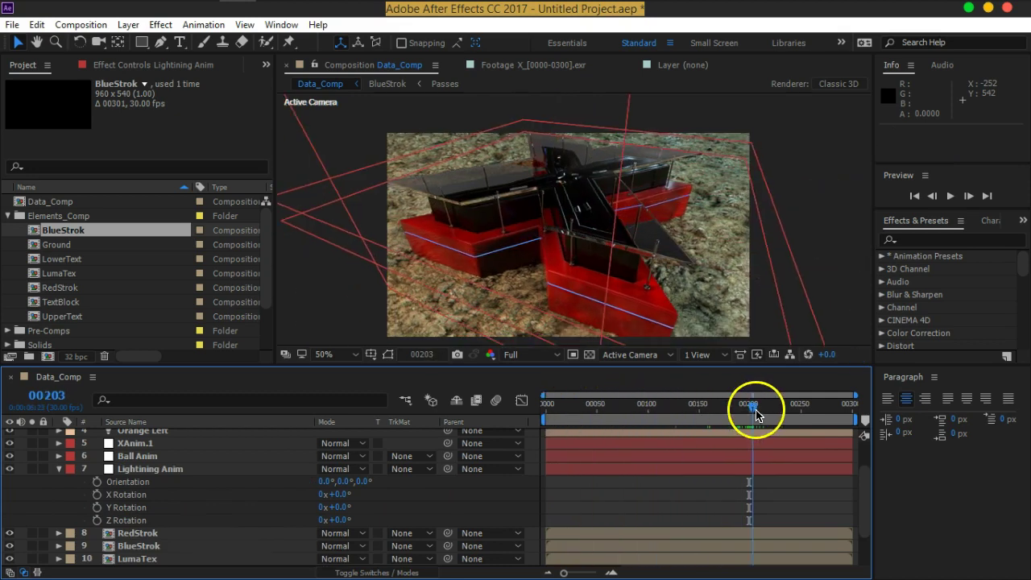
{"action": "left_click", "coordinate": [209, 470]}
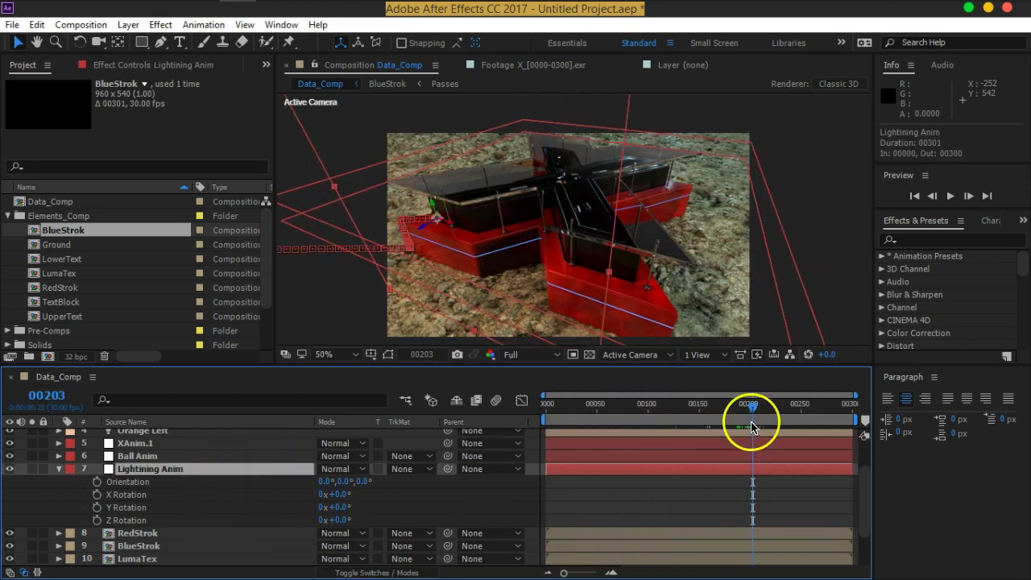
{"action": "mouse_move", "coordinate": [749, 410]}
{"action": "left_mouse_down"}
{"action": "mouse_move", "coordinate": [732, 413]}
{"action": "mouse_move", "coordinate": [762, 412]}
{"action": "left_mouse_up"}
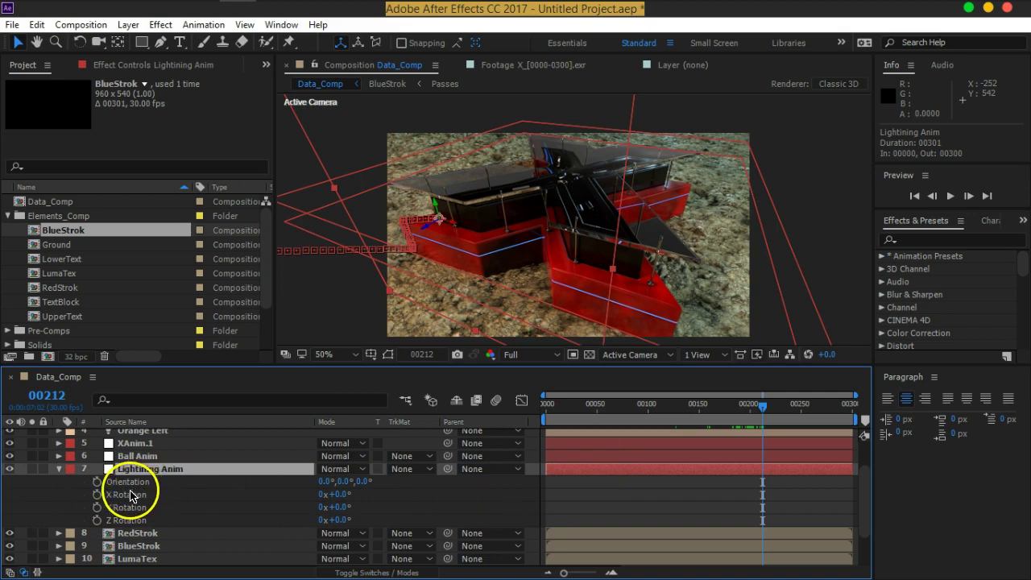
{"action": "left_click_drag", "start_coordinate": [338, 495], "coordinate": [292, 502]}
{"action": "left_click", "coordinate": [338, 494]}
{"action": "type", "text": "-90"}
{"action": "key", "text": "Return"}
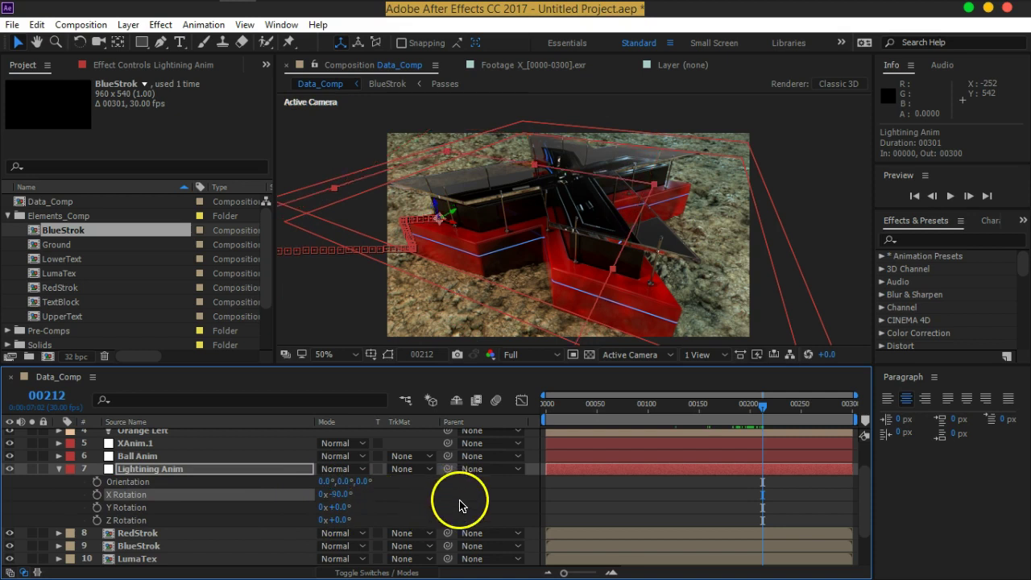
{"action": "left_click", "coordinate": [60, 473]}
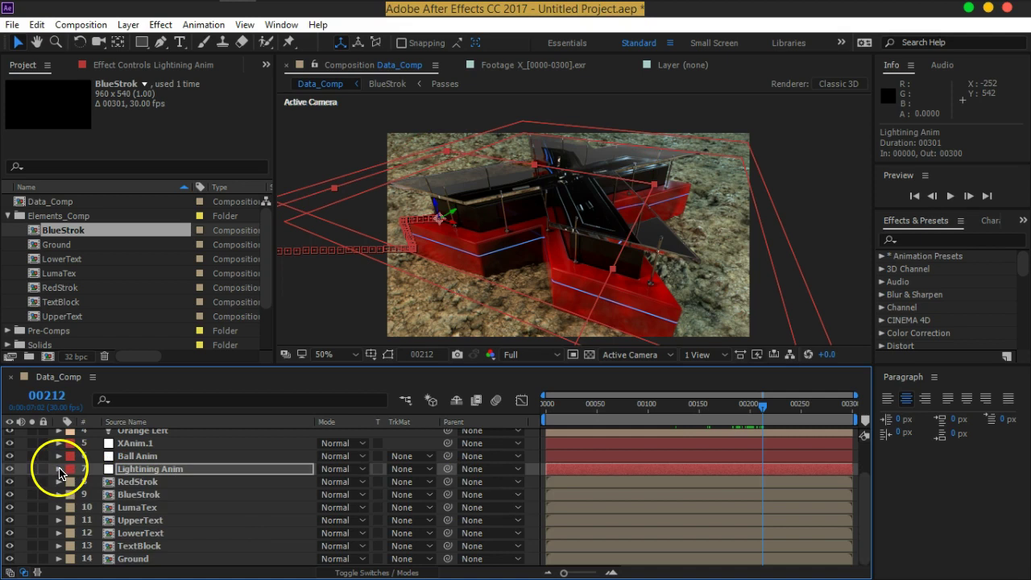
Remove all Position, Intensity, Color and Shadow Darkness keyframes from the BackLight, BlueRight and Orange Left lights together.
{"action": "scroll", "coordinate": [161, 475], "scroll_direction": "up", "scroll_amount": 2}
{"action": "left_click", "coordinate": [153, 475]}
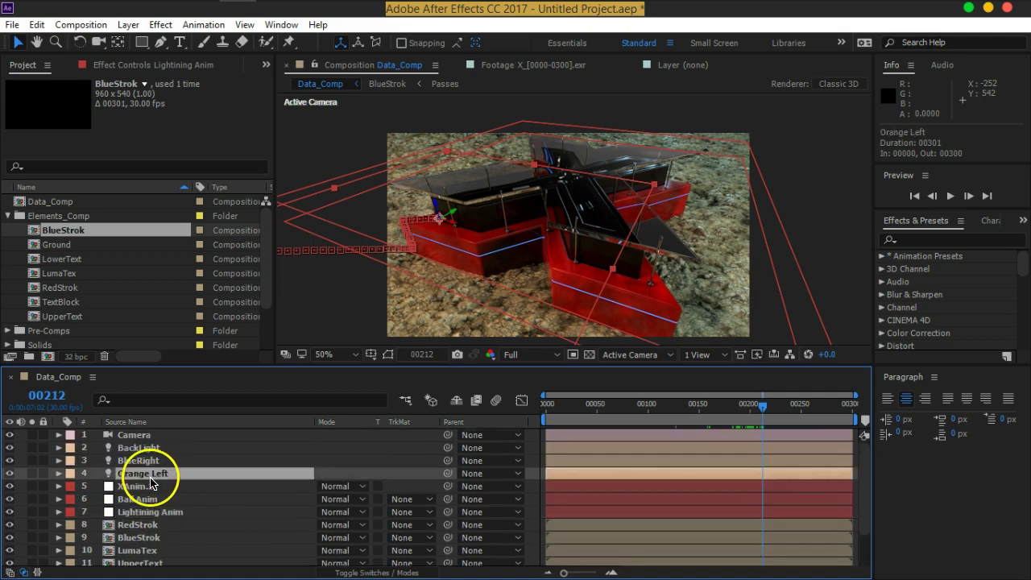
{"action": "left_click", "coordinate": [149, 460], "text": "ctrl"}
{"action": "left_click", "coordinate": [149, 447], "text": "ctrl"}
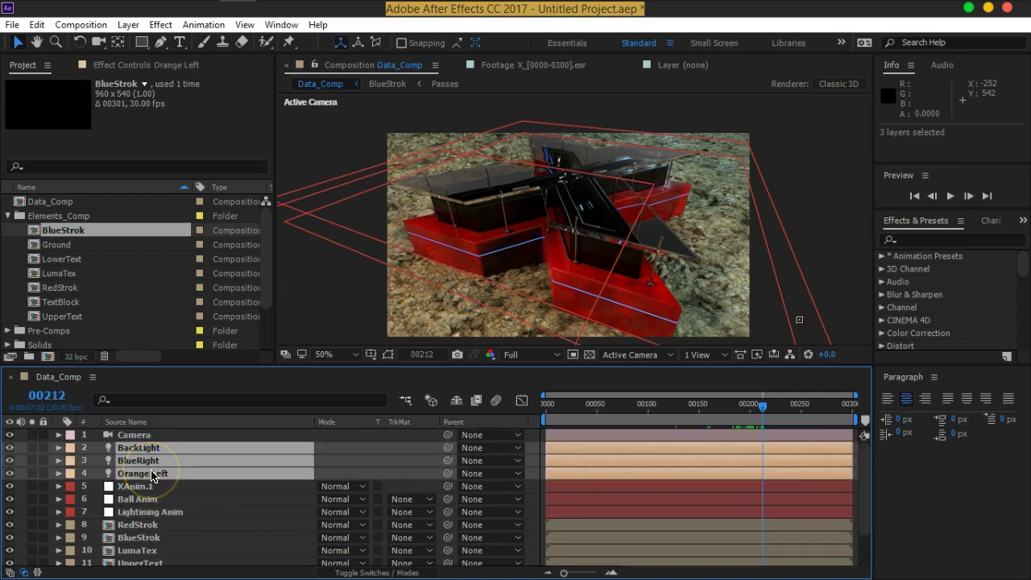
{"action": "key", "text": "u"}
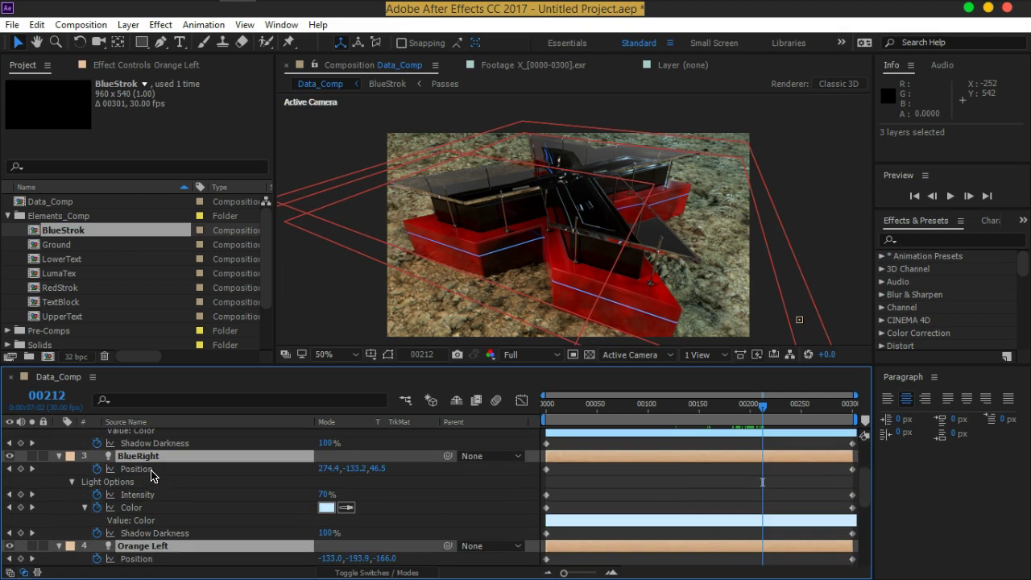
{"action": "left_click", "coordinate": [98, 470]}
{"action": "left_click", "coordinate": [97, 506]}
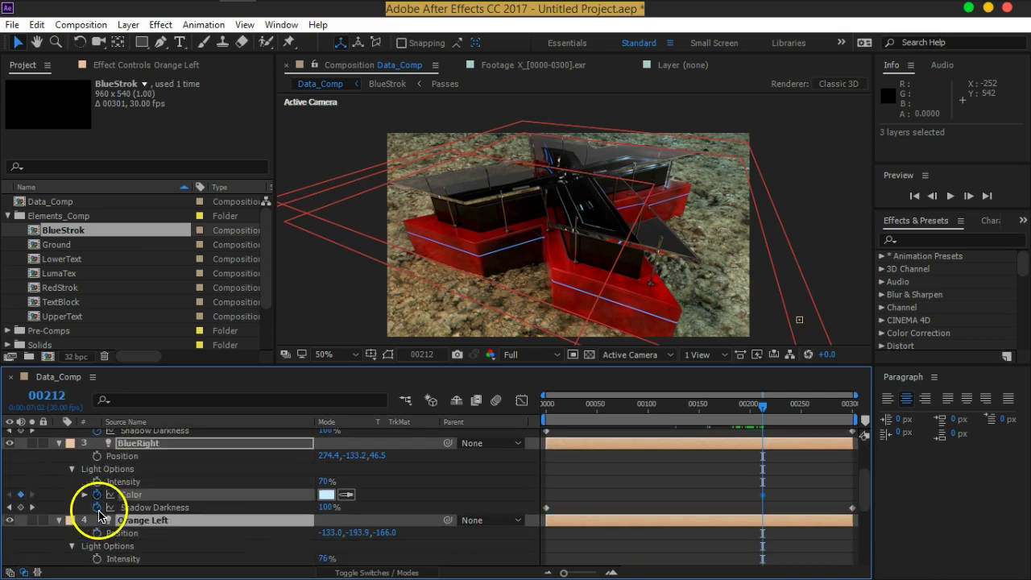
{"action": "scroll", "coordinate": [236, 524], "scroll_direction": "down", "scroll_amount": 2}
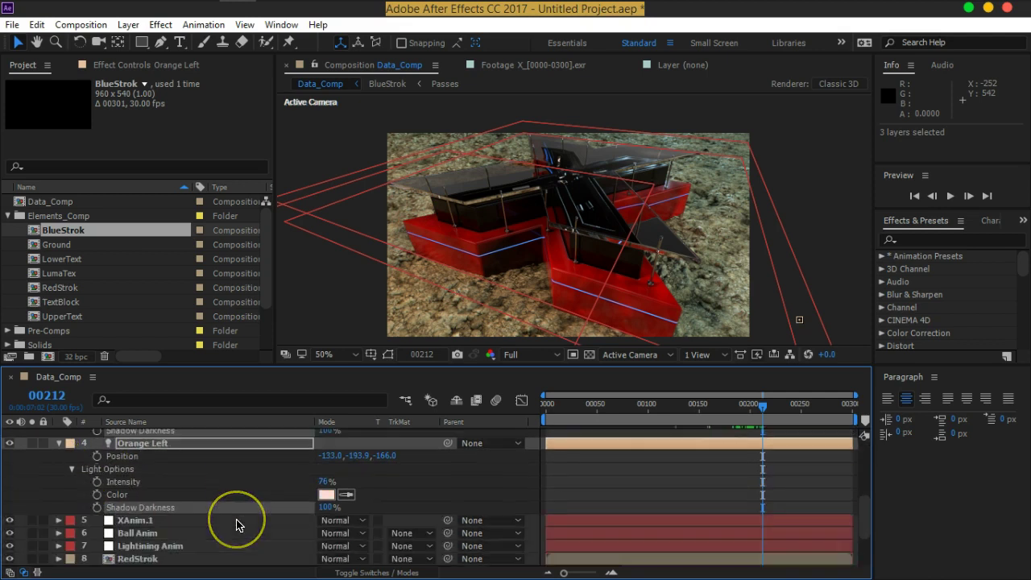
Check the three lights' properties for remaining keyframes, collapse their layers and select the XAnim.1 null.
{"action": "scroll", "coordinate": [238, 525], "scroll_direction": "up", "scroll_amount": 4}
{"action": "scroll", "coordinate": [236, 525], "scroll_direction": "up", "scroll_amount": 1}
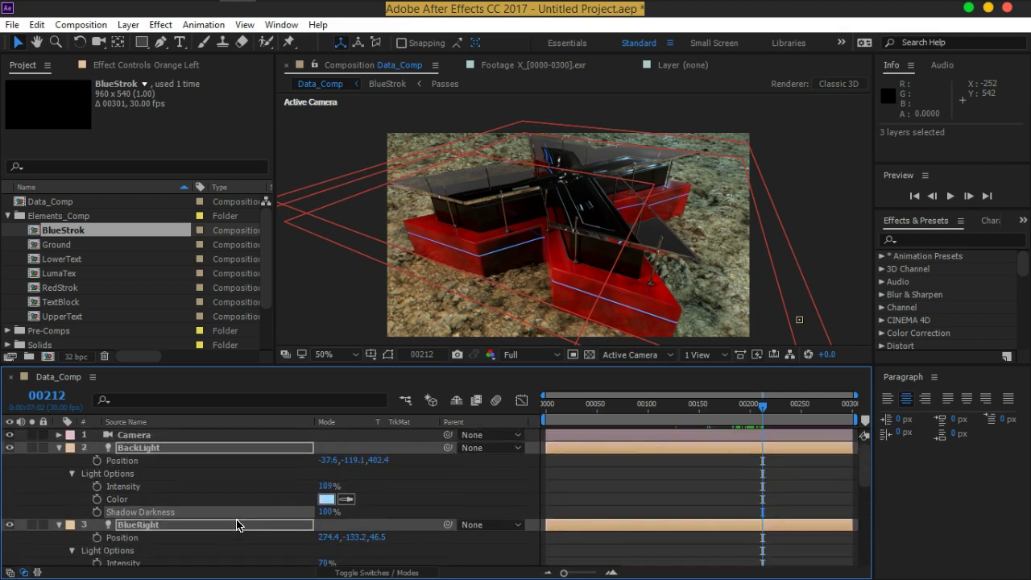
{"action": "scroll", "coordinate": [212, 494], "scroll_direction": "down", "scroll_amount": 2}
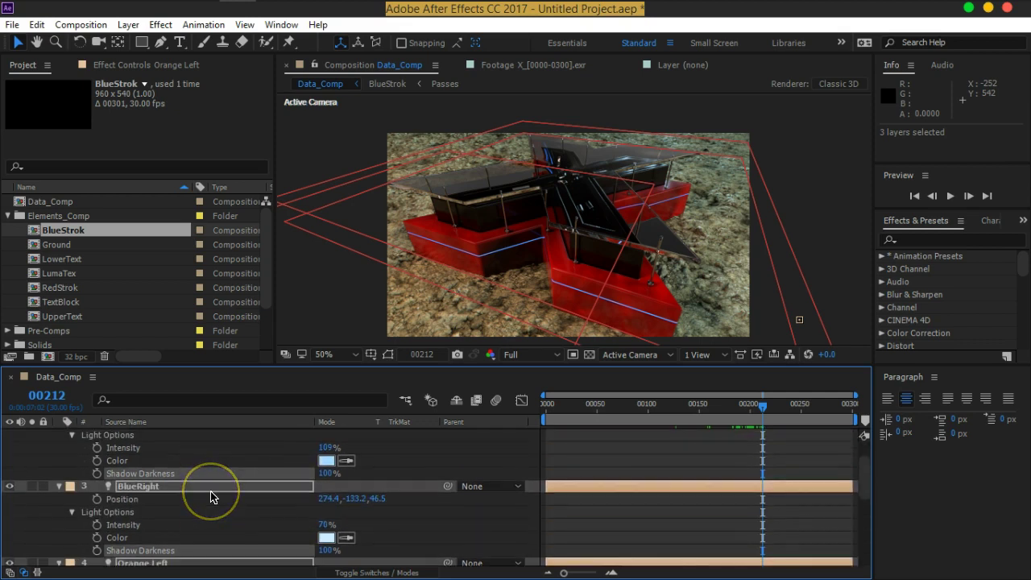
{"action": "scroll", "coordinate": [212, 495], "scroll_direction": "down", "scroll_amount": 4}
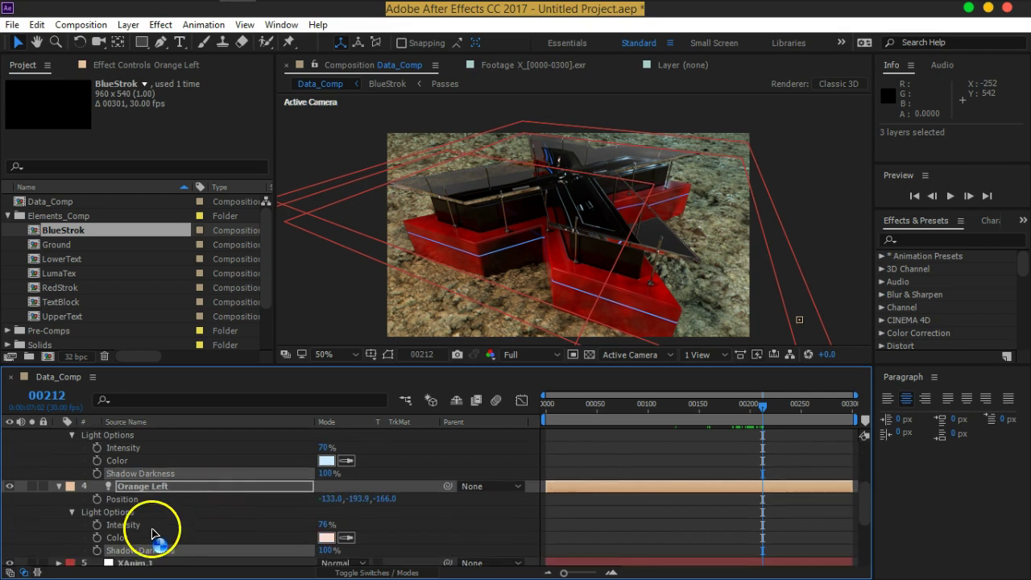
{"action": "scroll", "coordinate": [177, 516], "scroll_direction": "up", "scroll_amount": 6}
{"action": "left_click", "coordinate": [58, 449]}
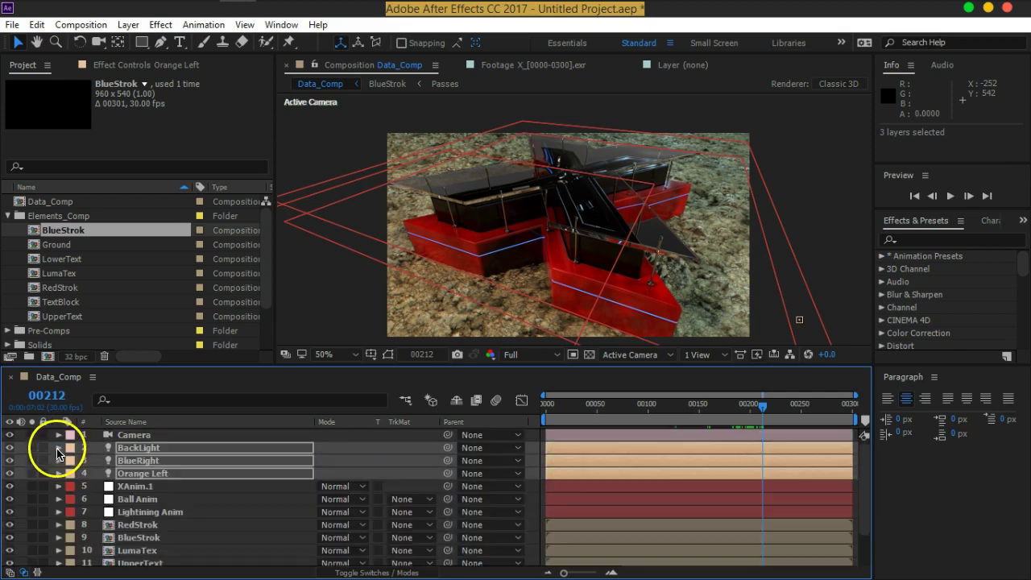
{"action": "left_click", "coordinate": [146, 488]}
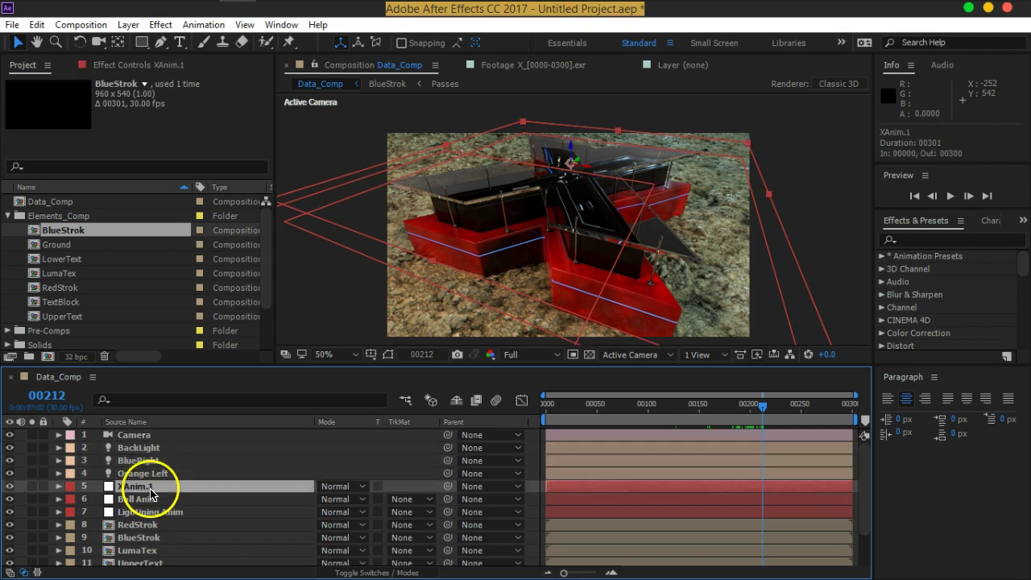